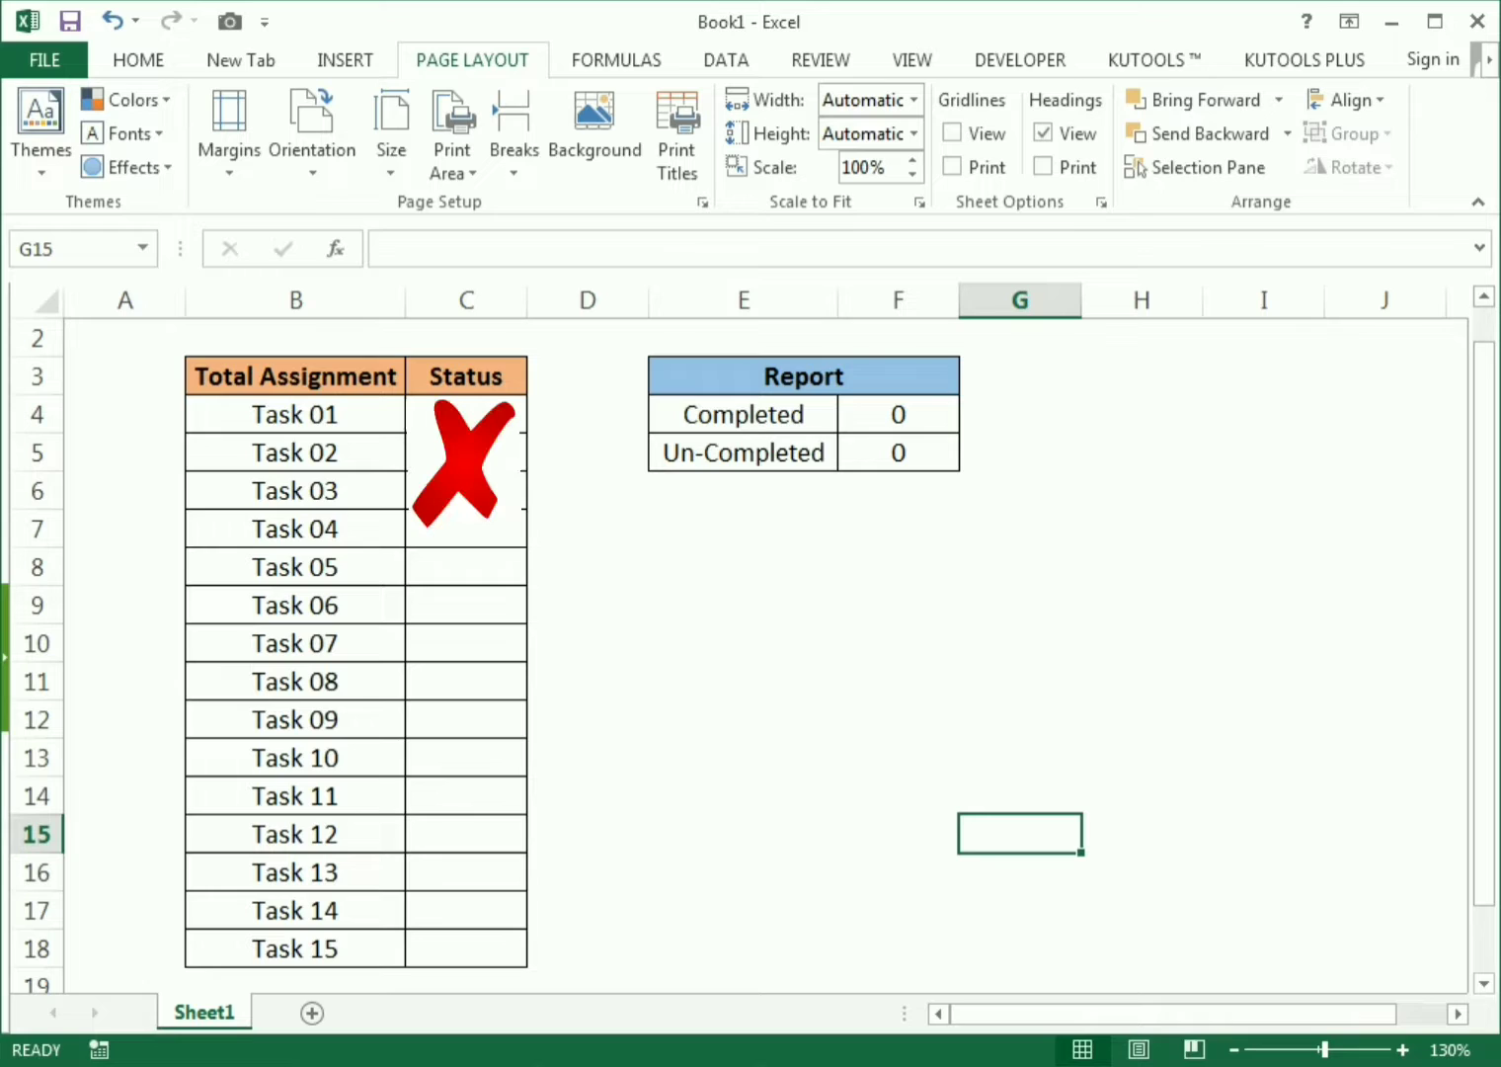
Mark Task 01 and Task 02 with green ticks by entering P in their Status cells.
left_click_drag(317, 370, 286, 953)
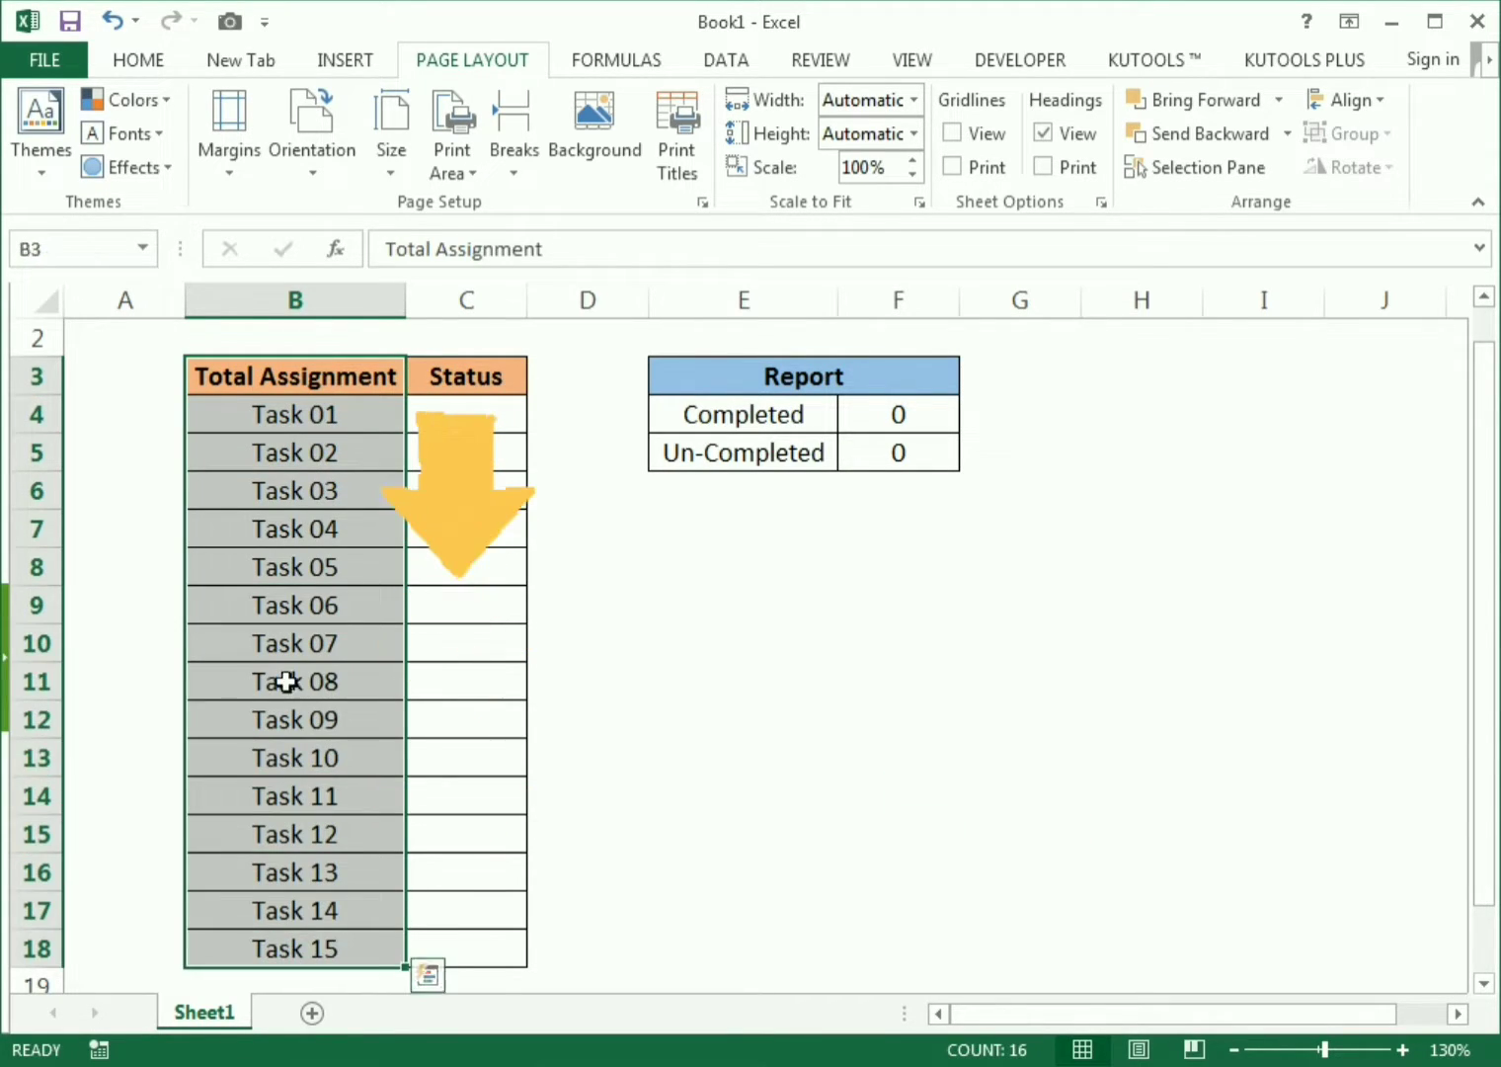
left_click(451, 412)
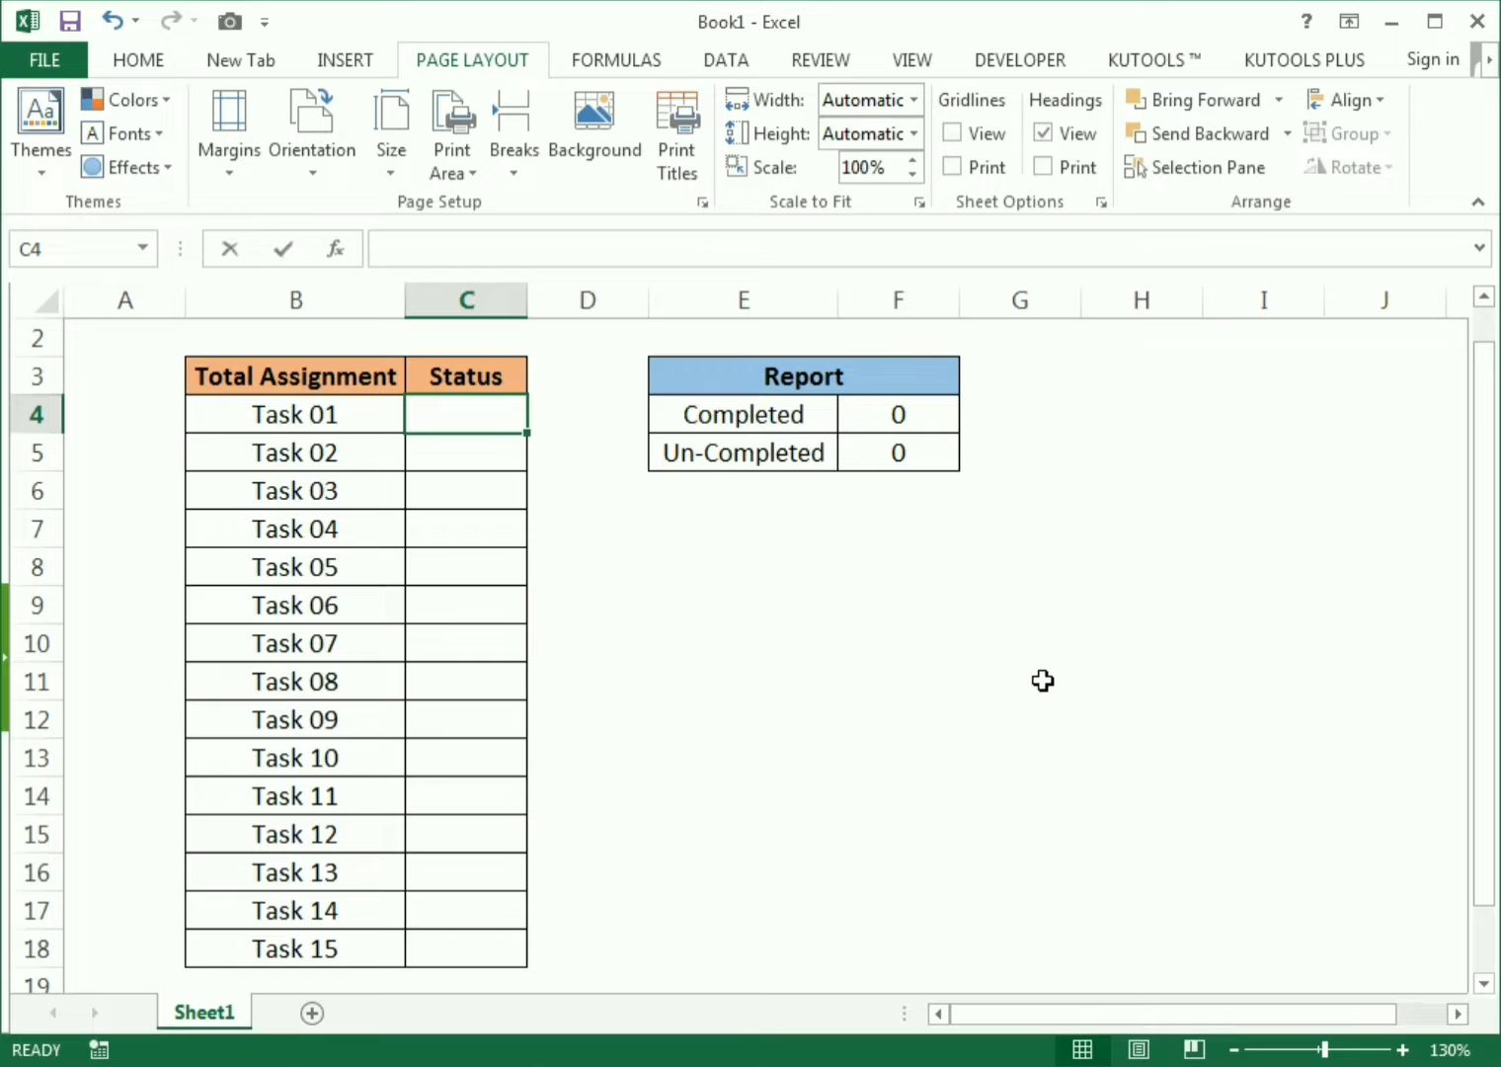
type("P")
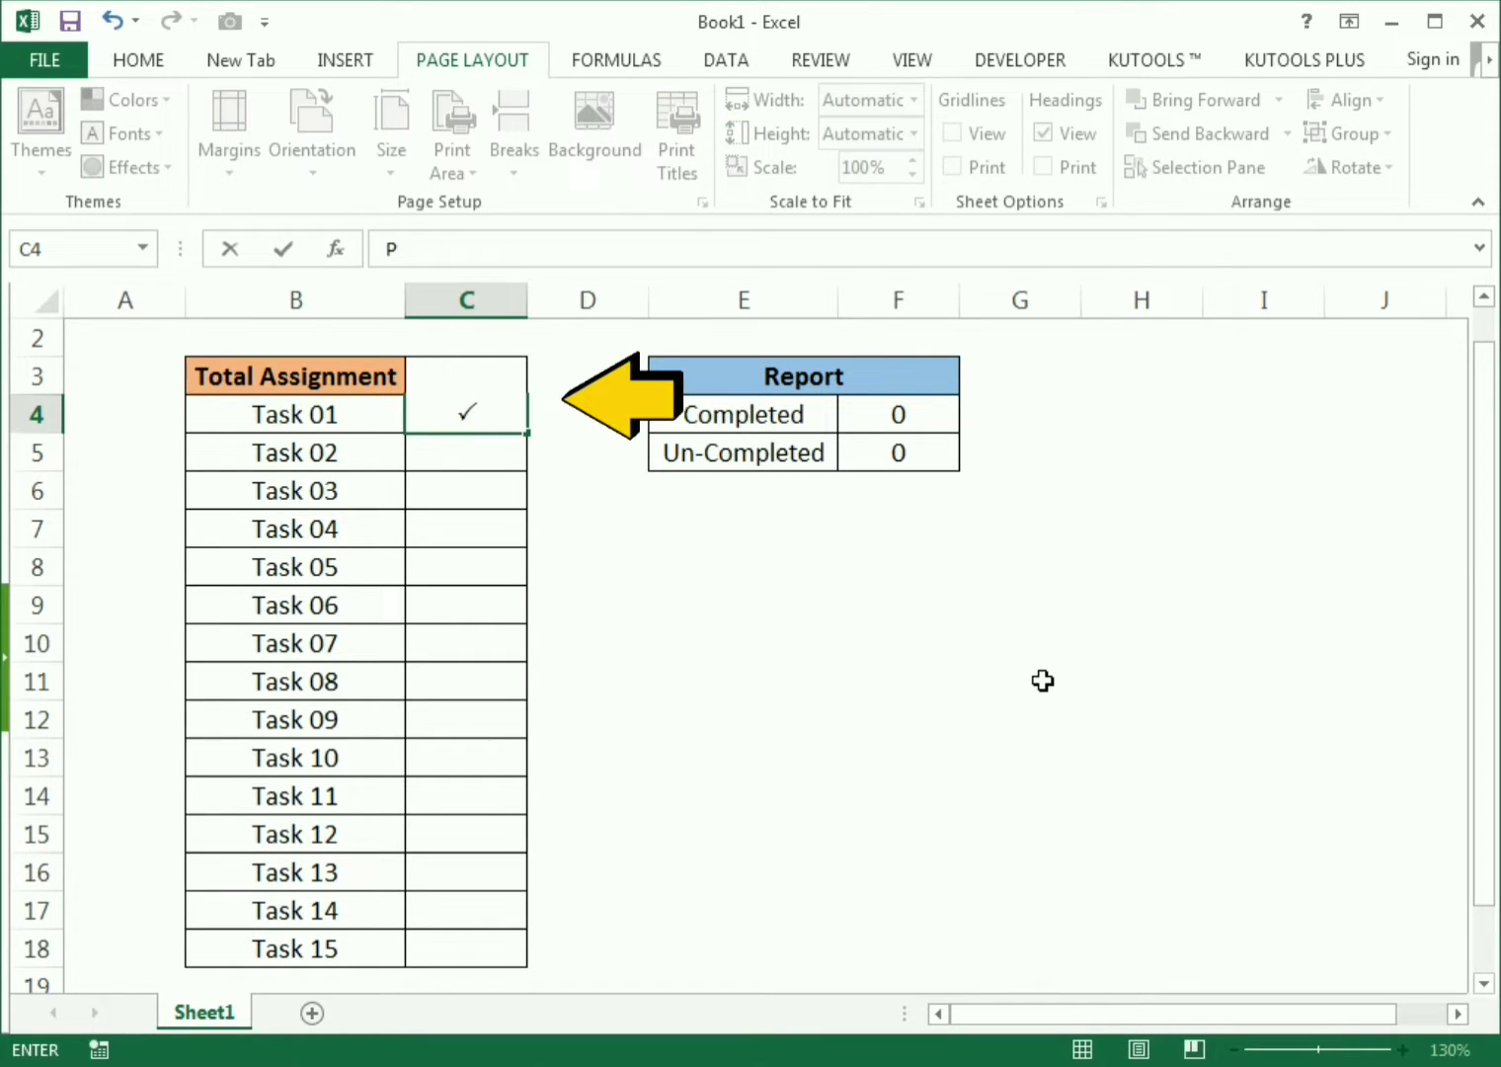
key("Return")
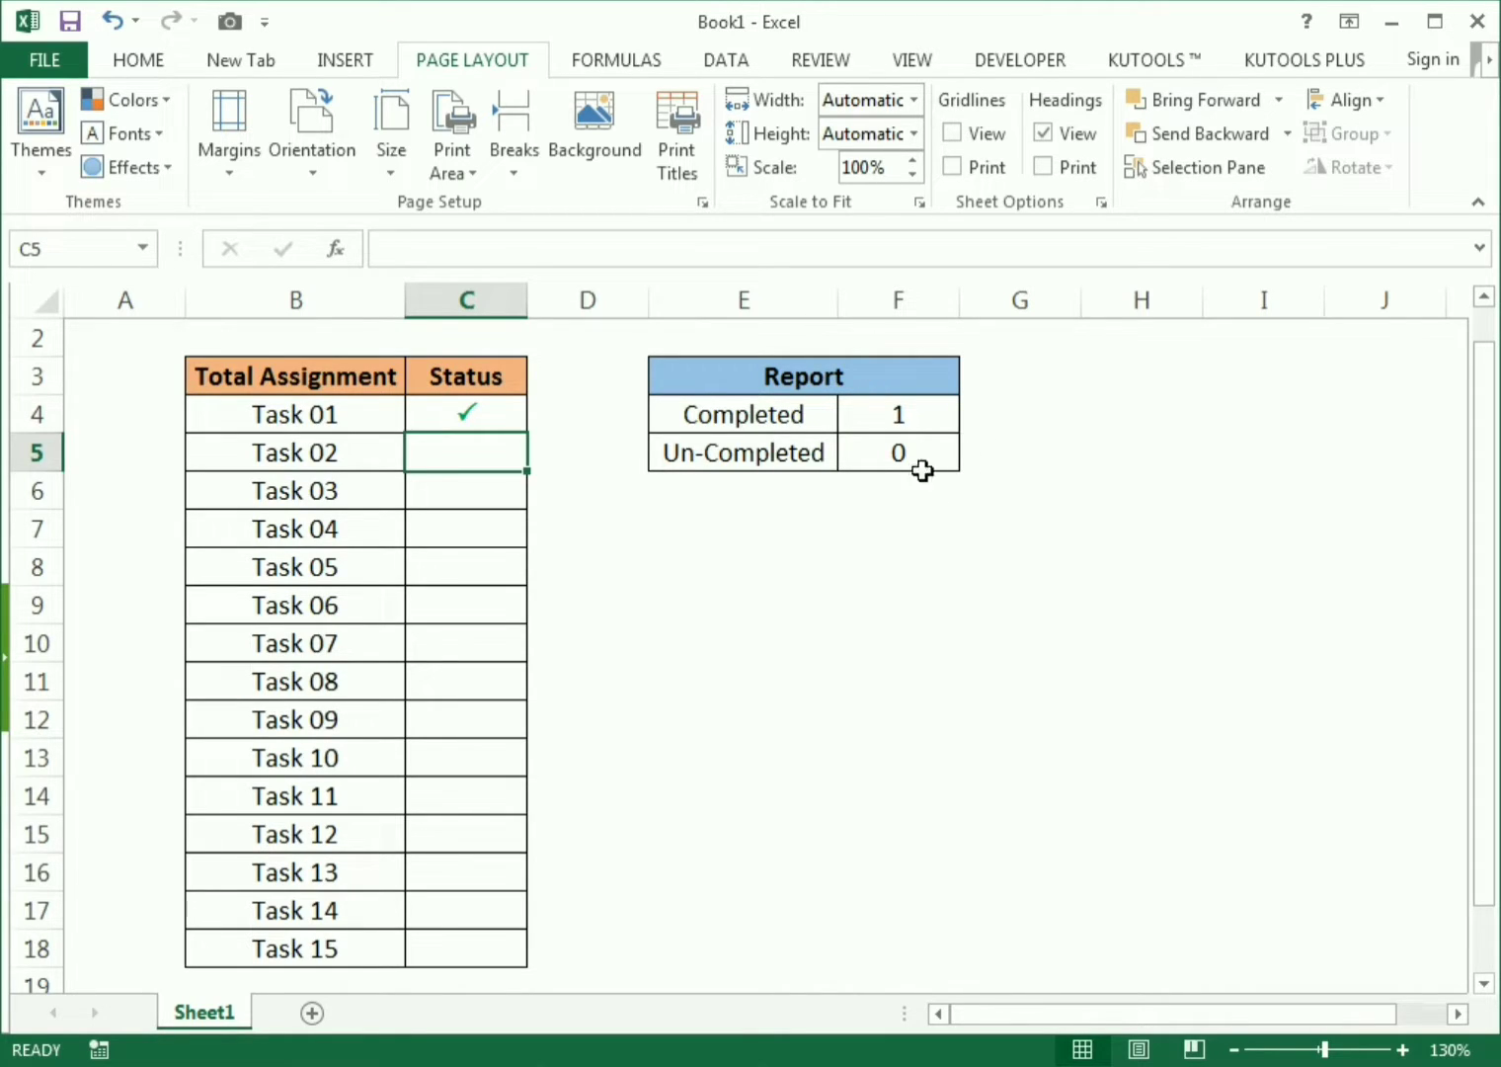
type("P")
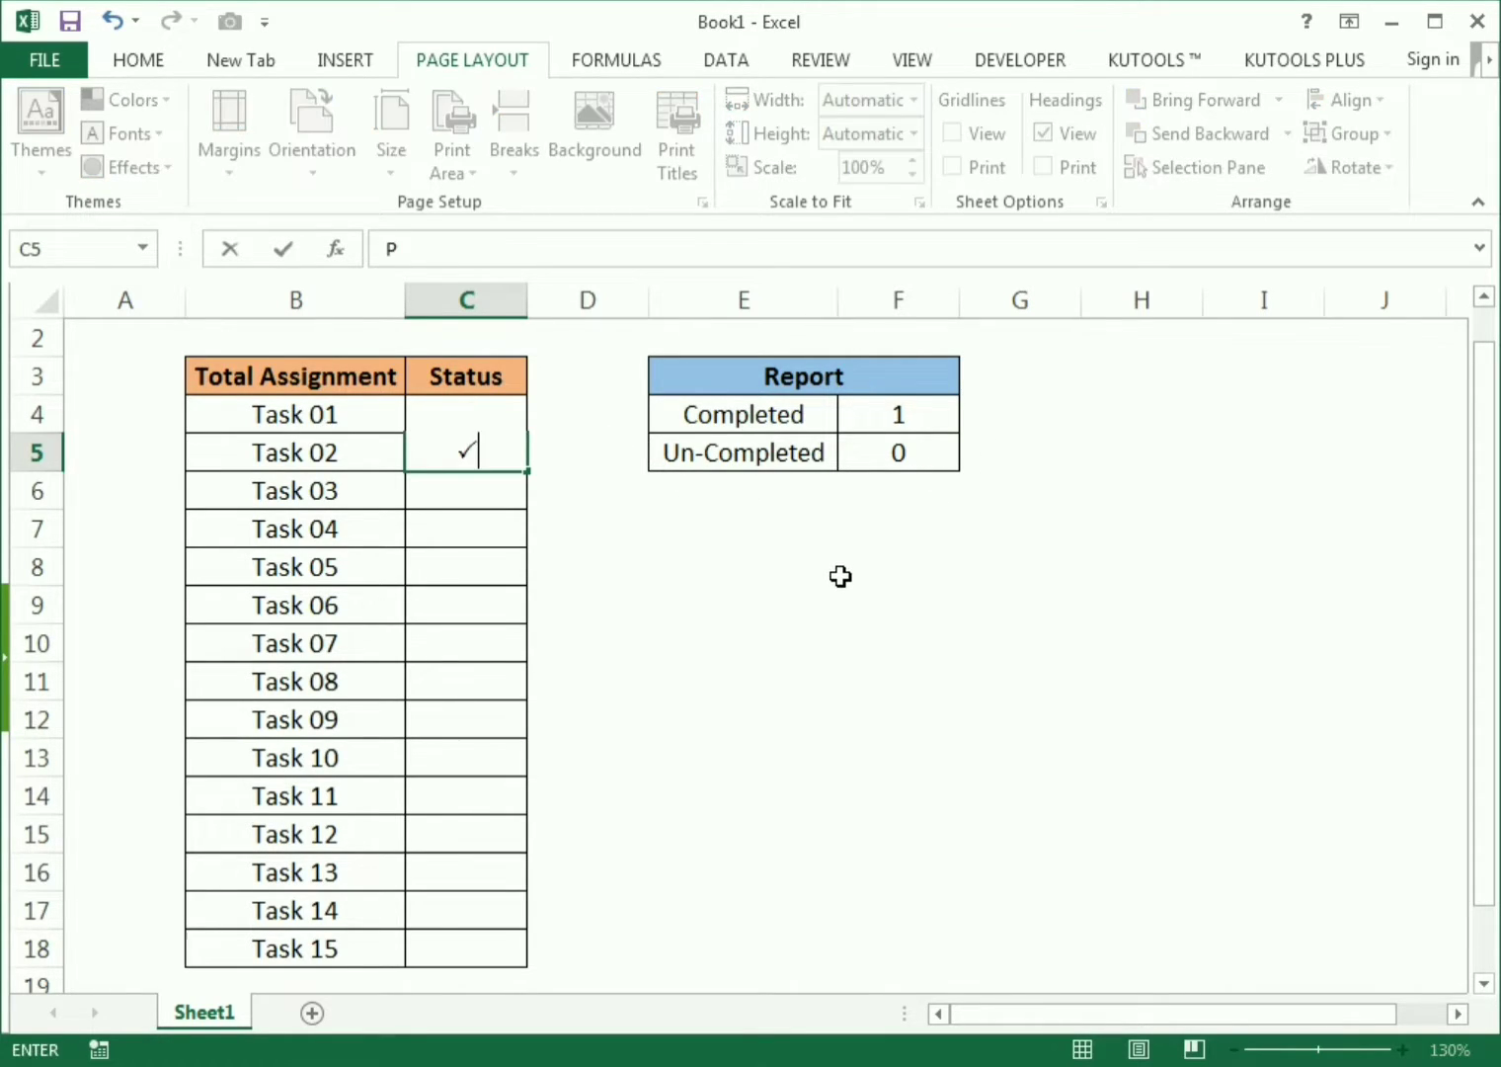
key("Return")
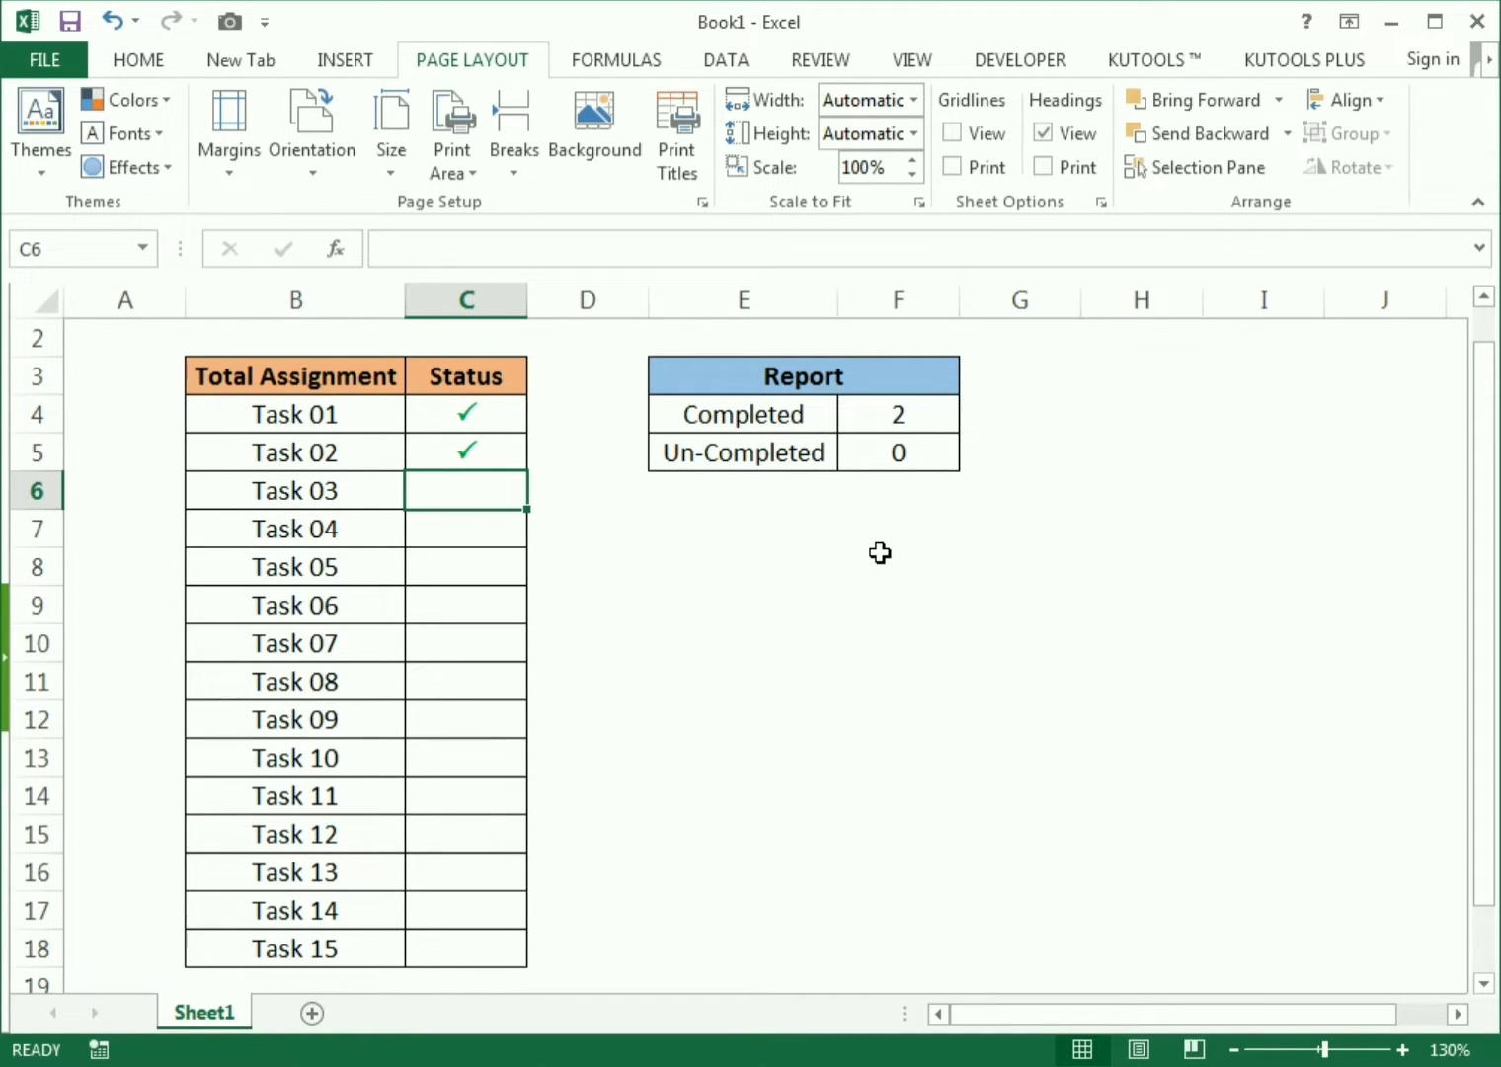
Enter O crosses for Task 03 through Task 13, correcting Task 07's double entry.
type("O")
key("Return")
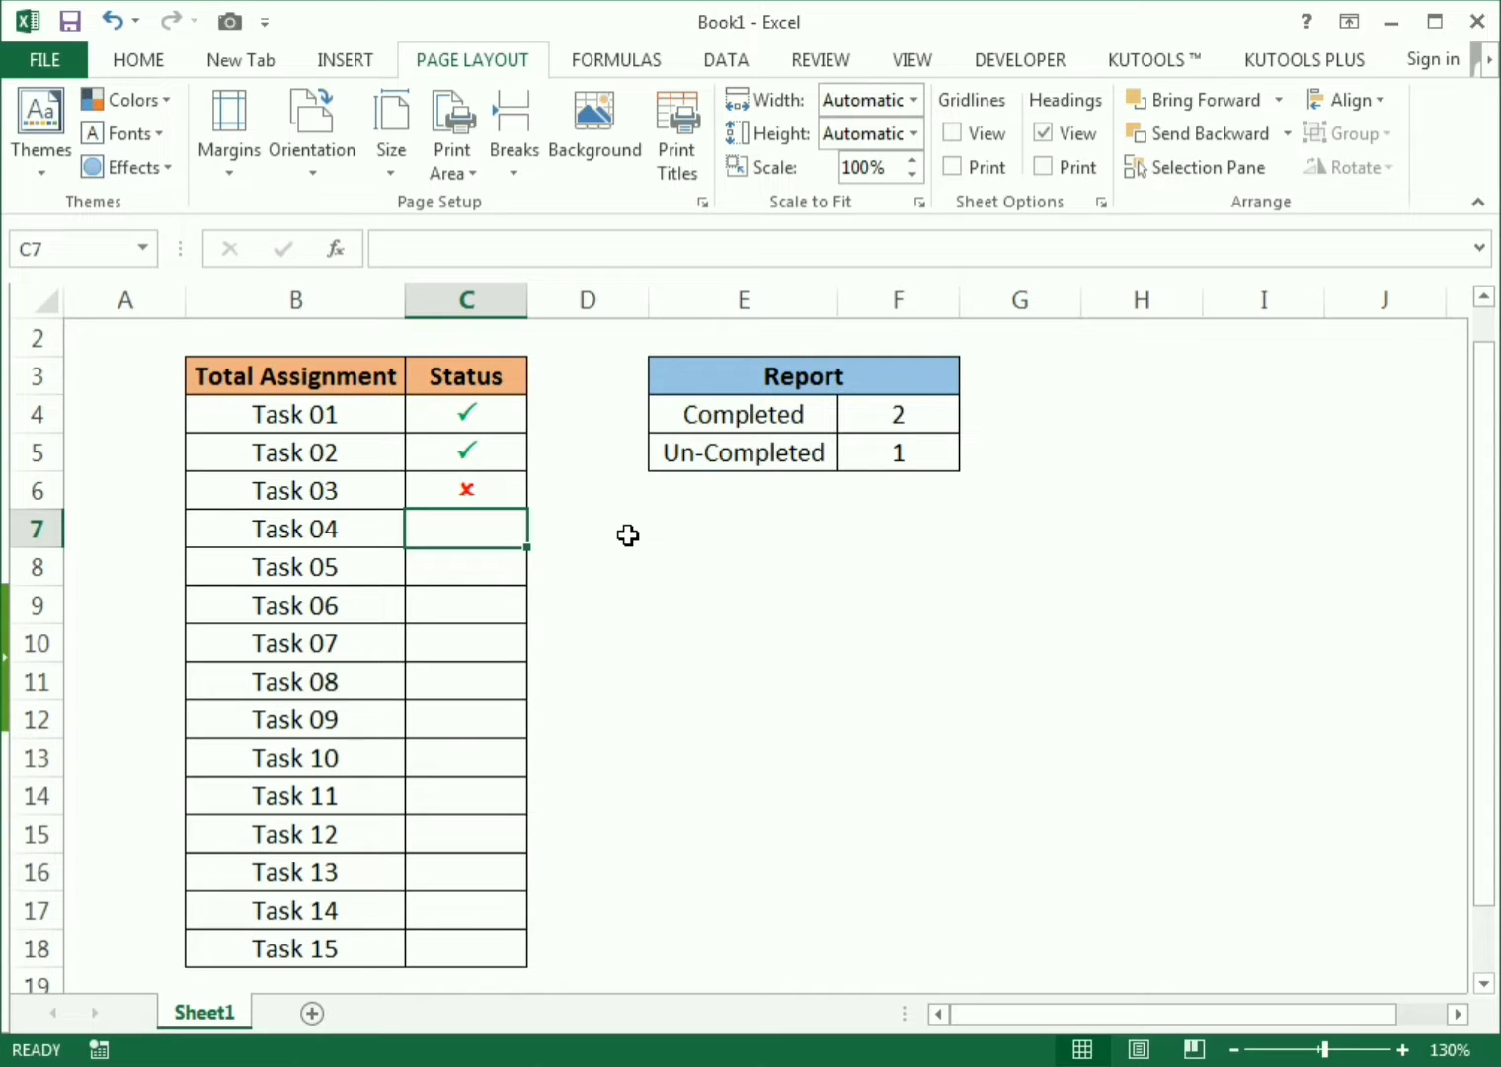
type("O O O OO O")
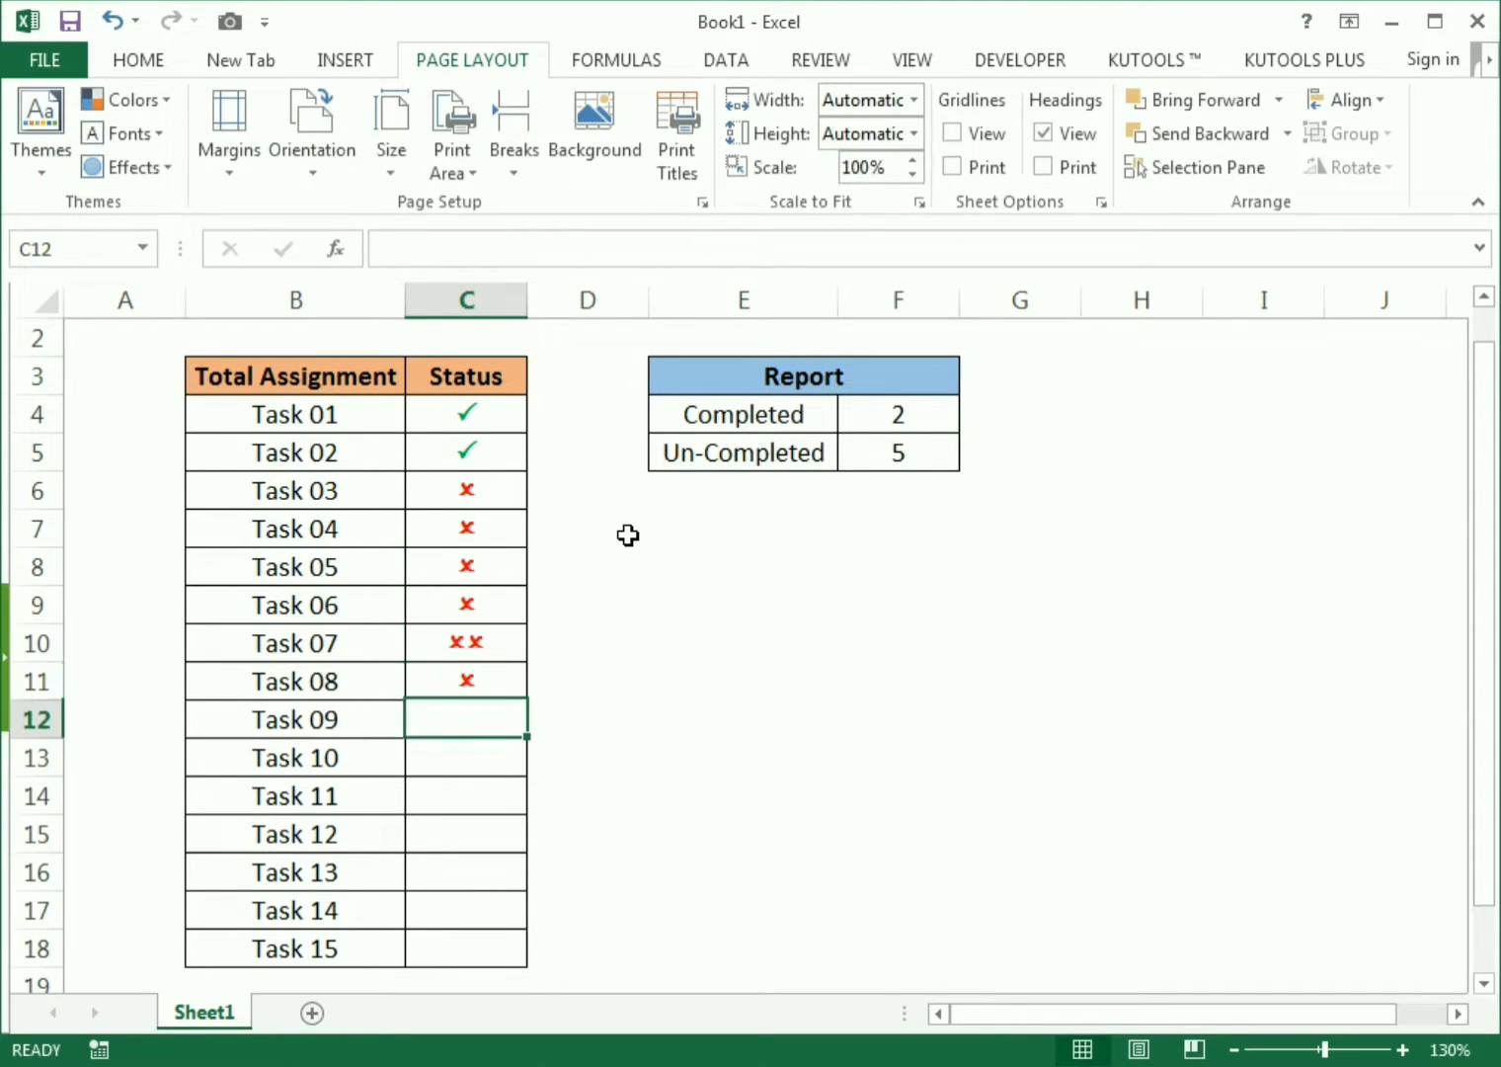
key("Up")
key("Up")
type("O")
key("Return")
key("Return")
type("O")
key("Return")
type("O")
key("Return")
type("O")
key("Return")
type("O")
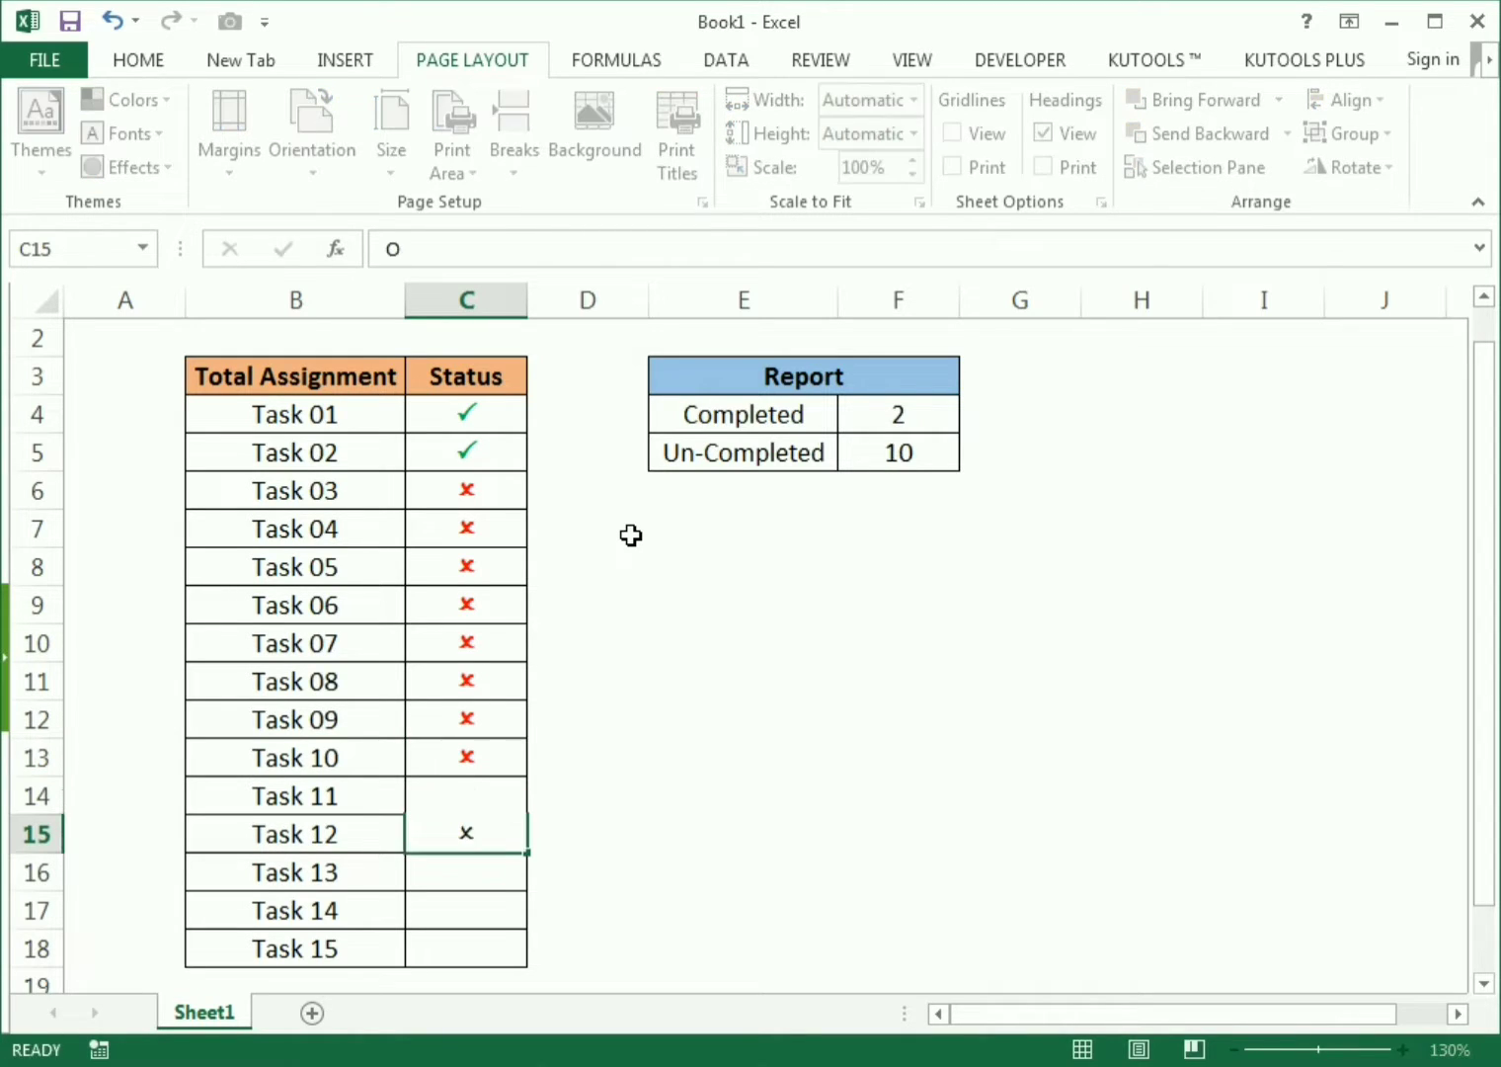
key("Return")
type("O")
key("Return")
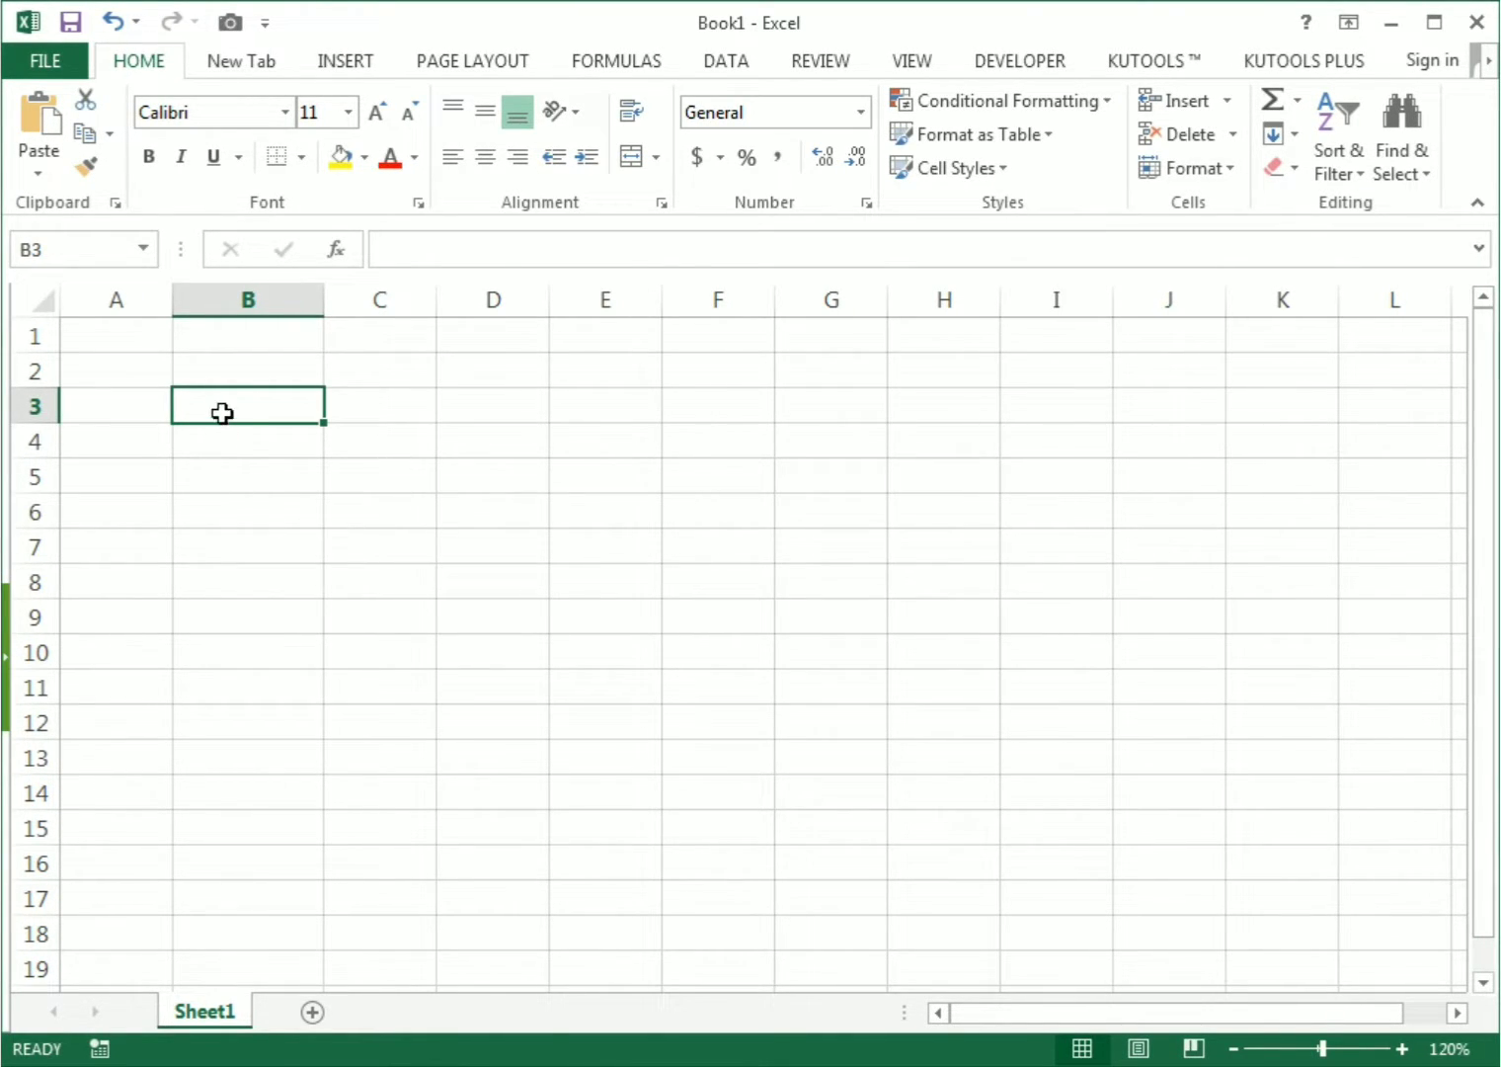
Enter the Total Assignment header in B3 and autofit column B to it.
type("Total ")
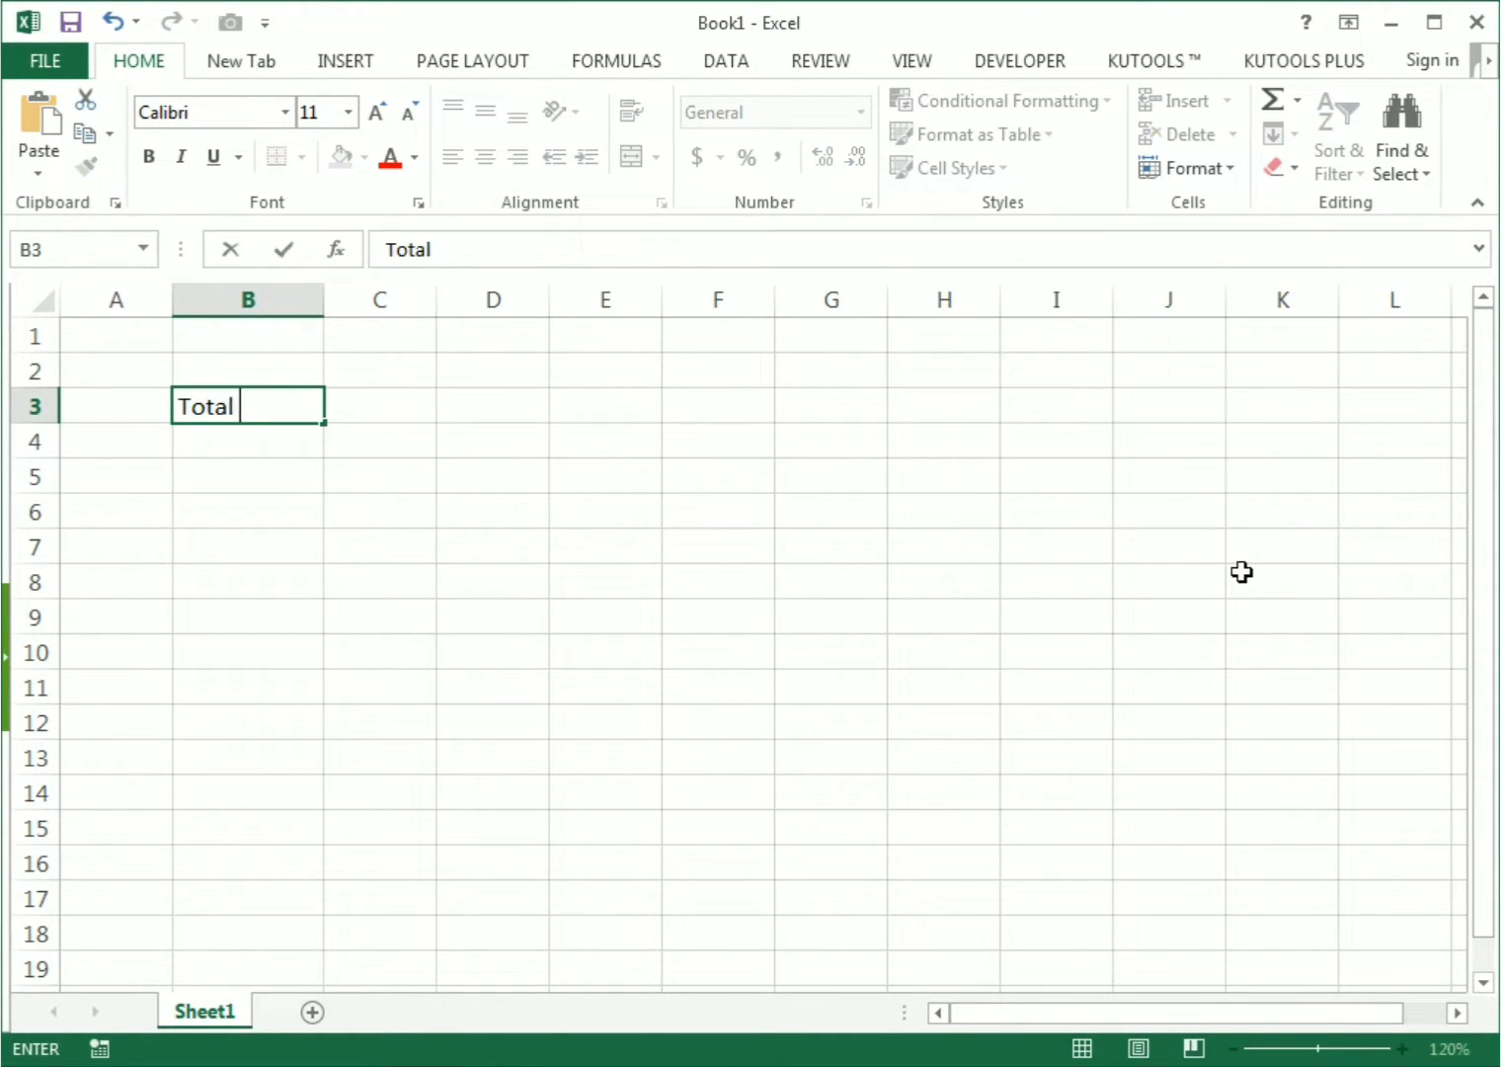
type("Assign")
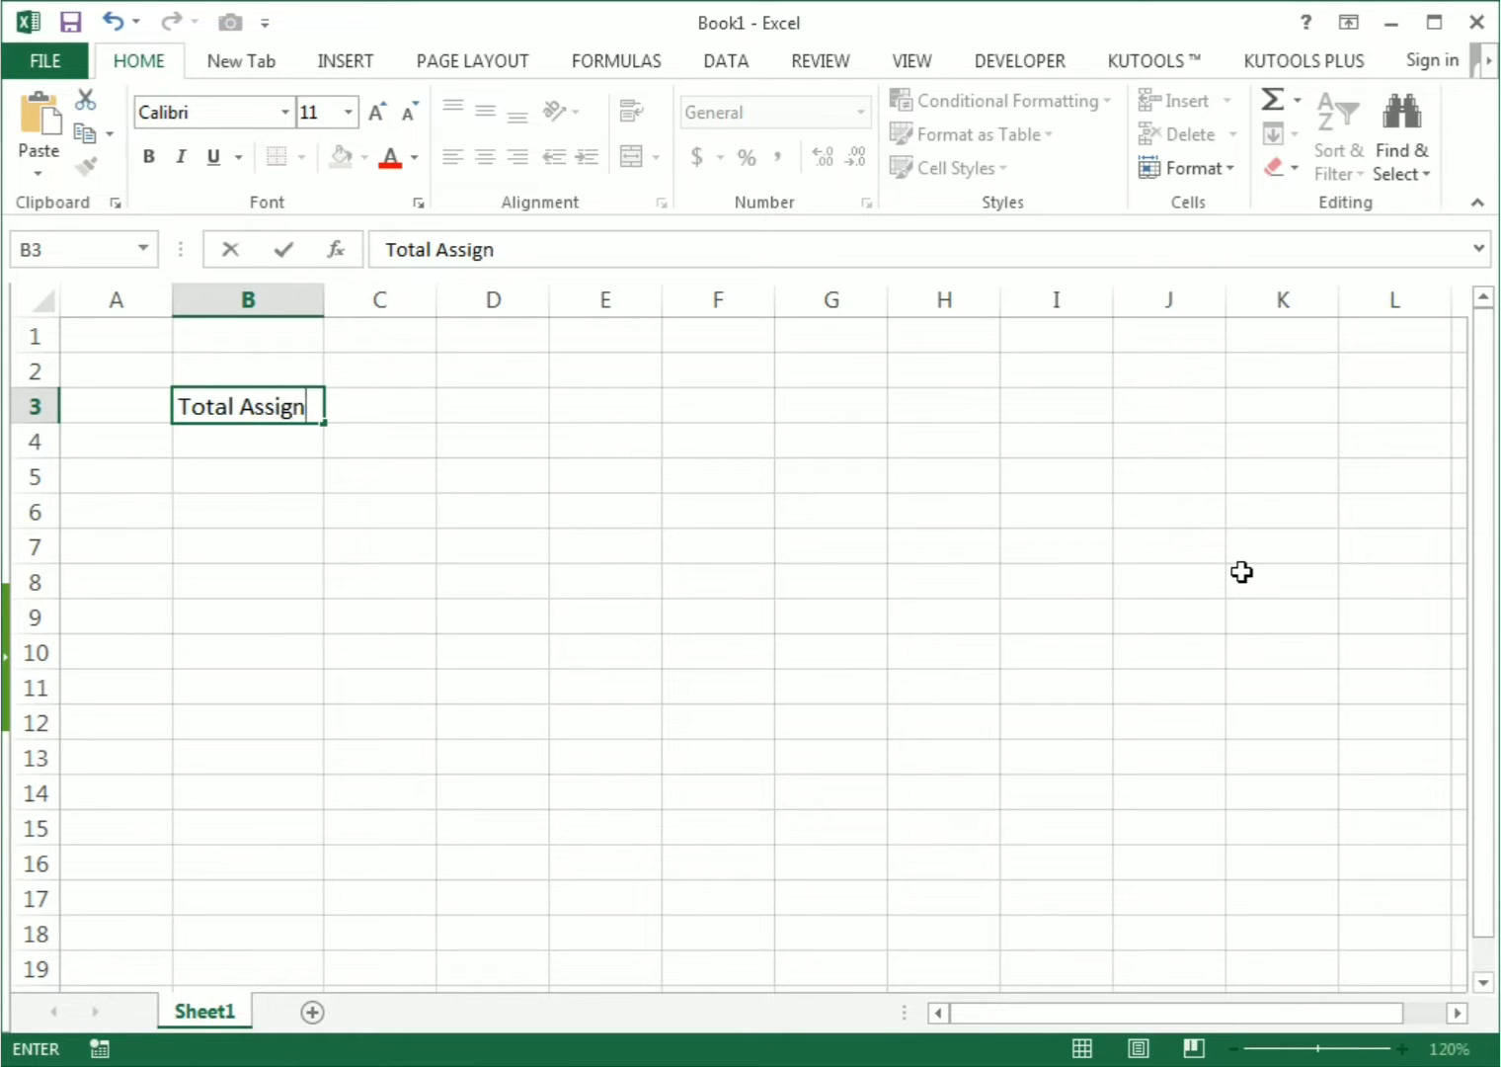
type("men")
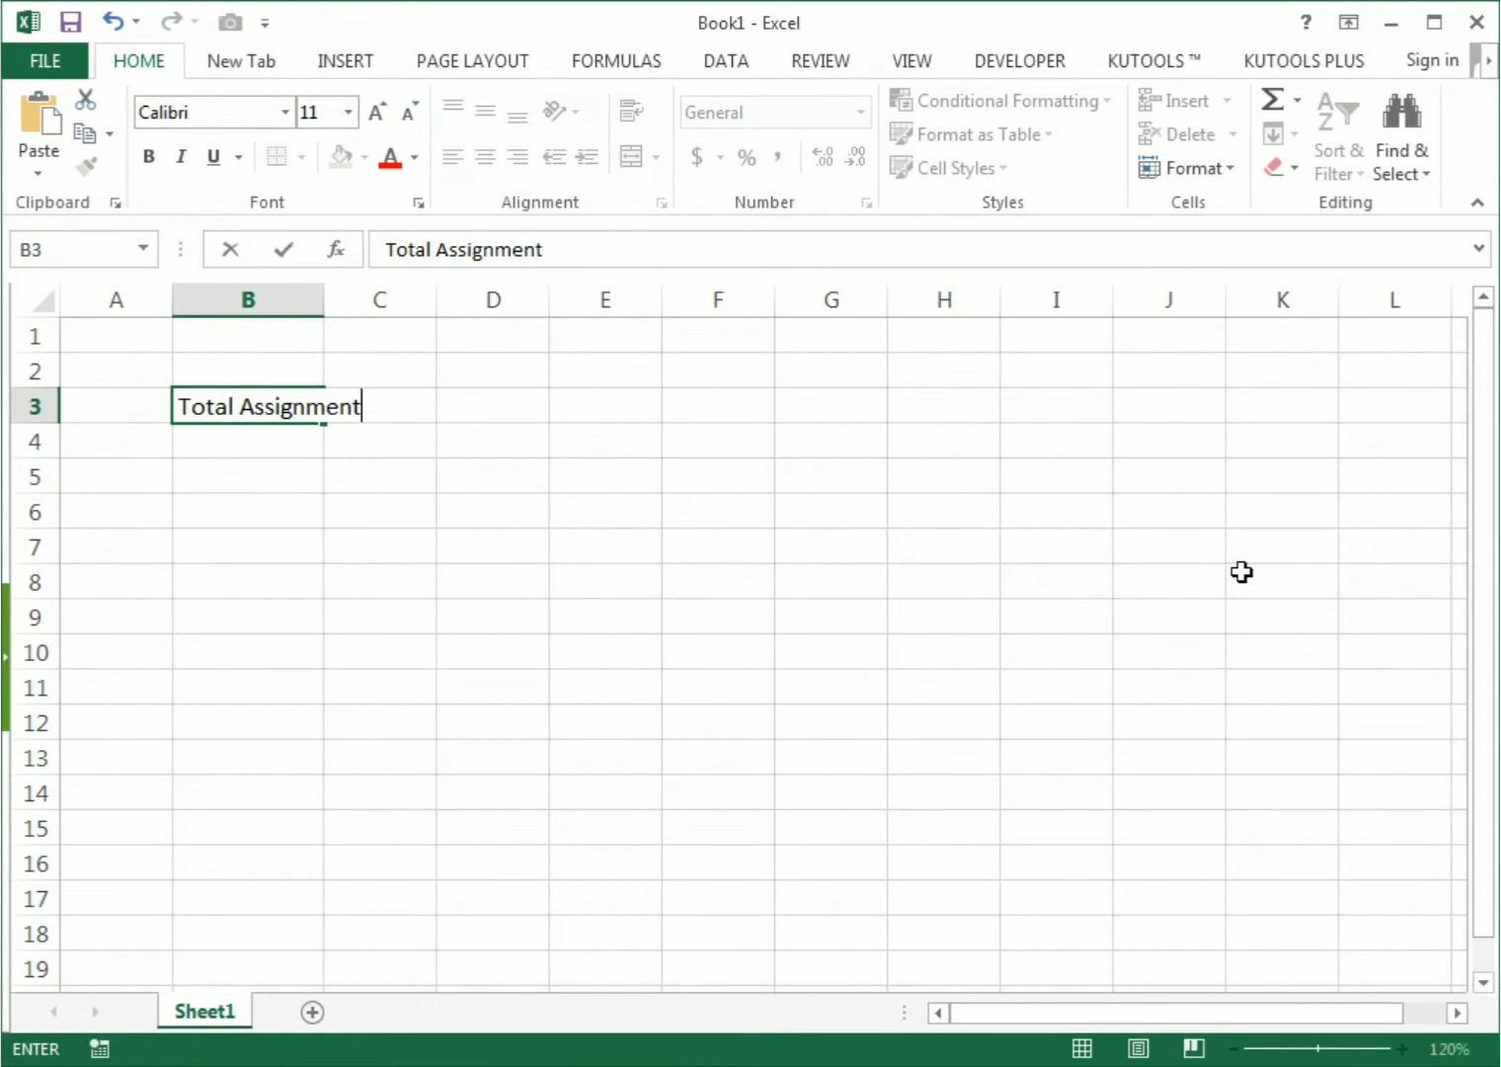
type("t")
key("Return")
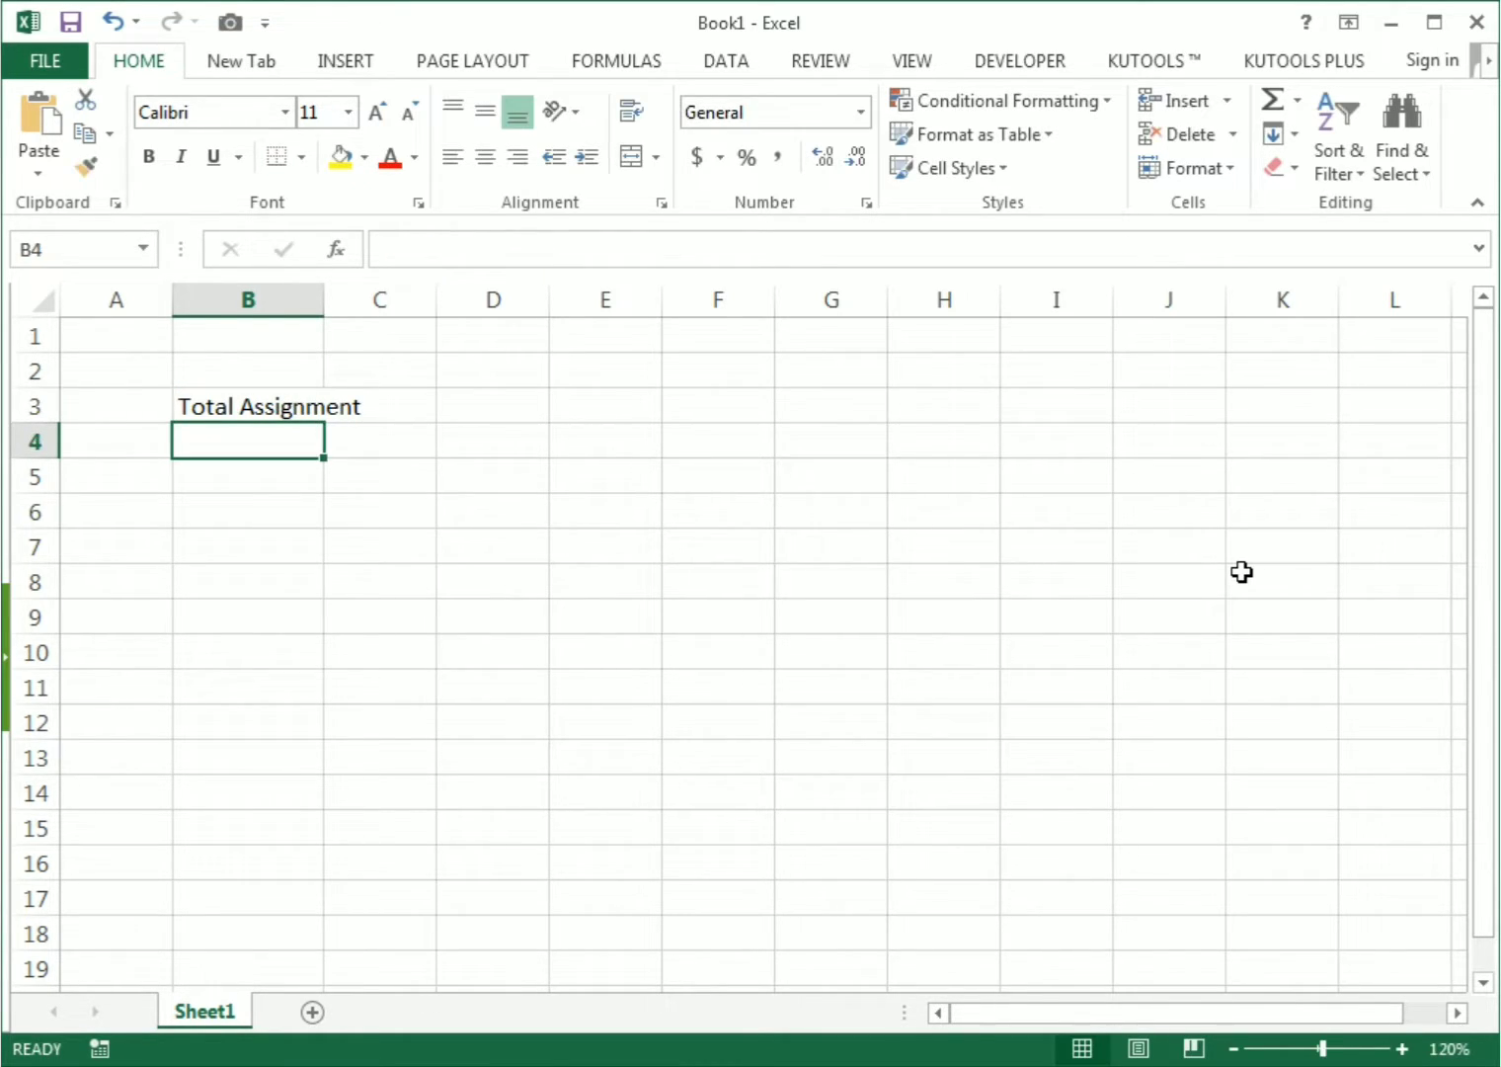
double_click(327, 307)
Fill Task 01 through Task 15 down column B and add a Status header in C3.
type("T")
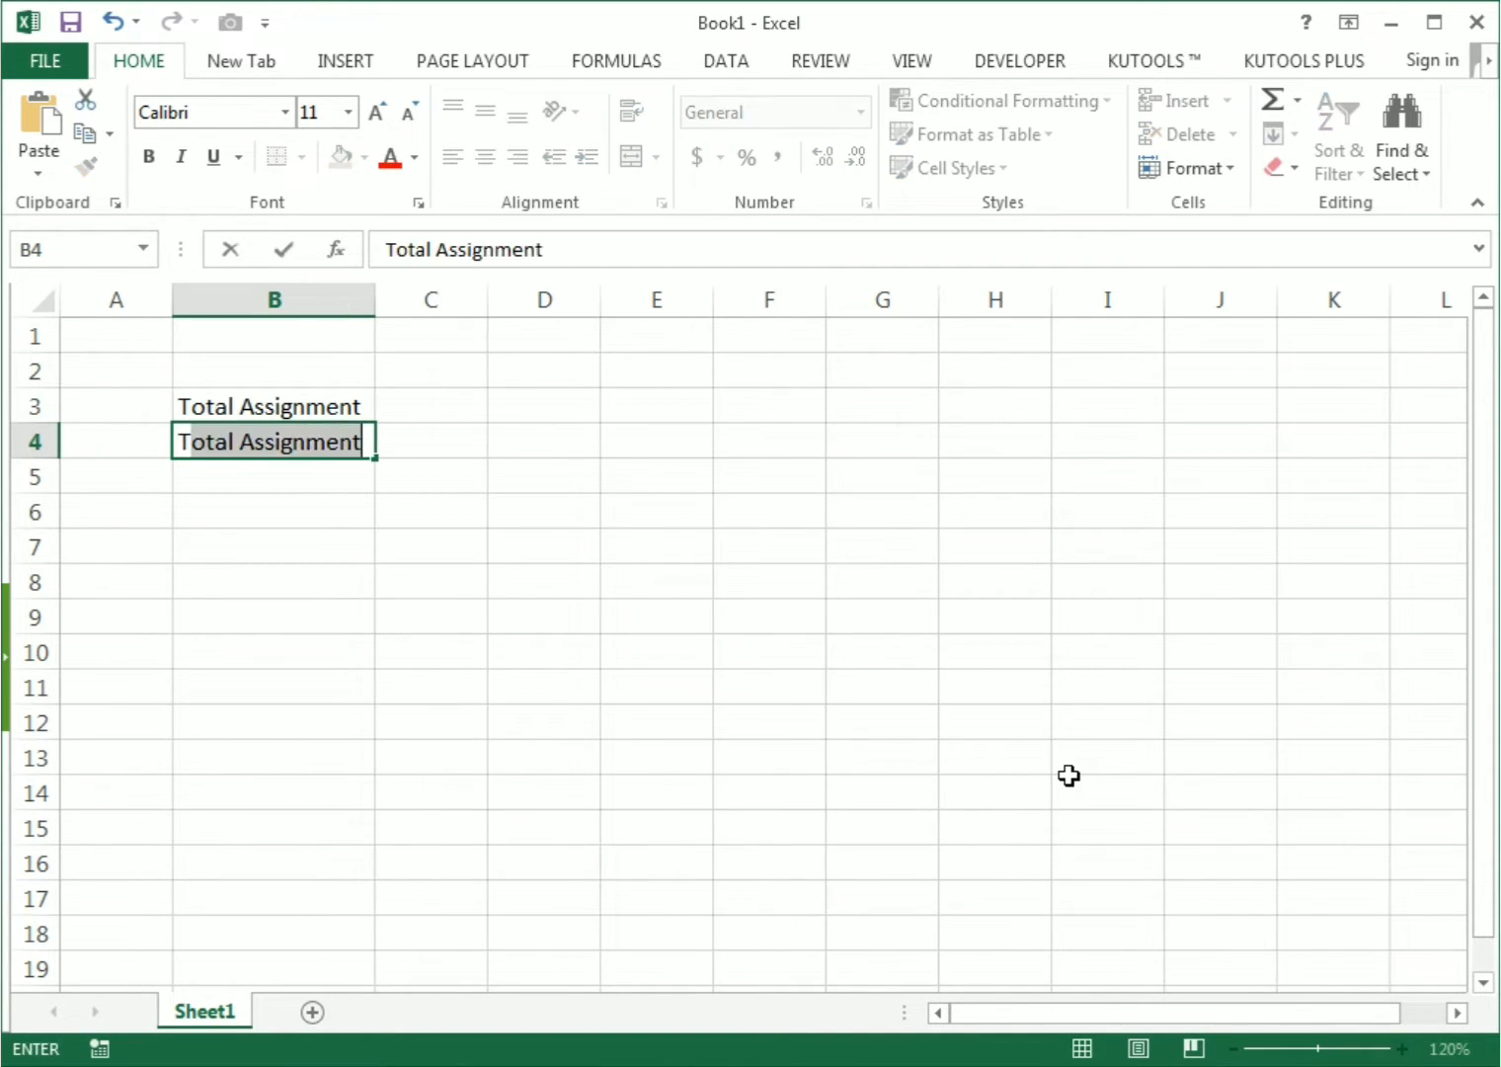
type("ask 01")
key("Return")
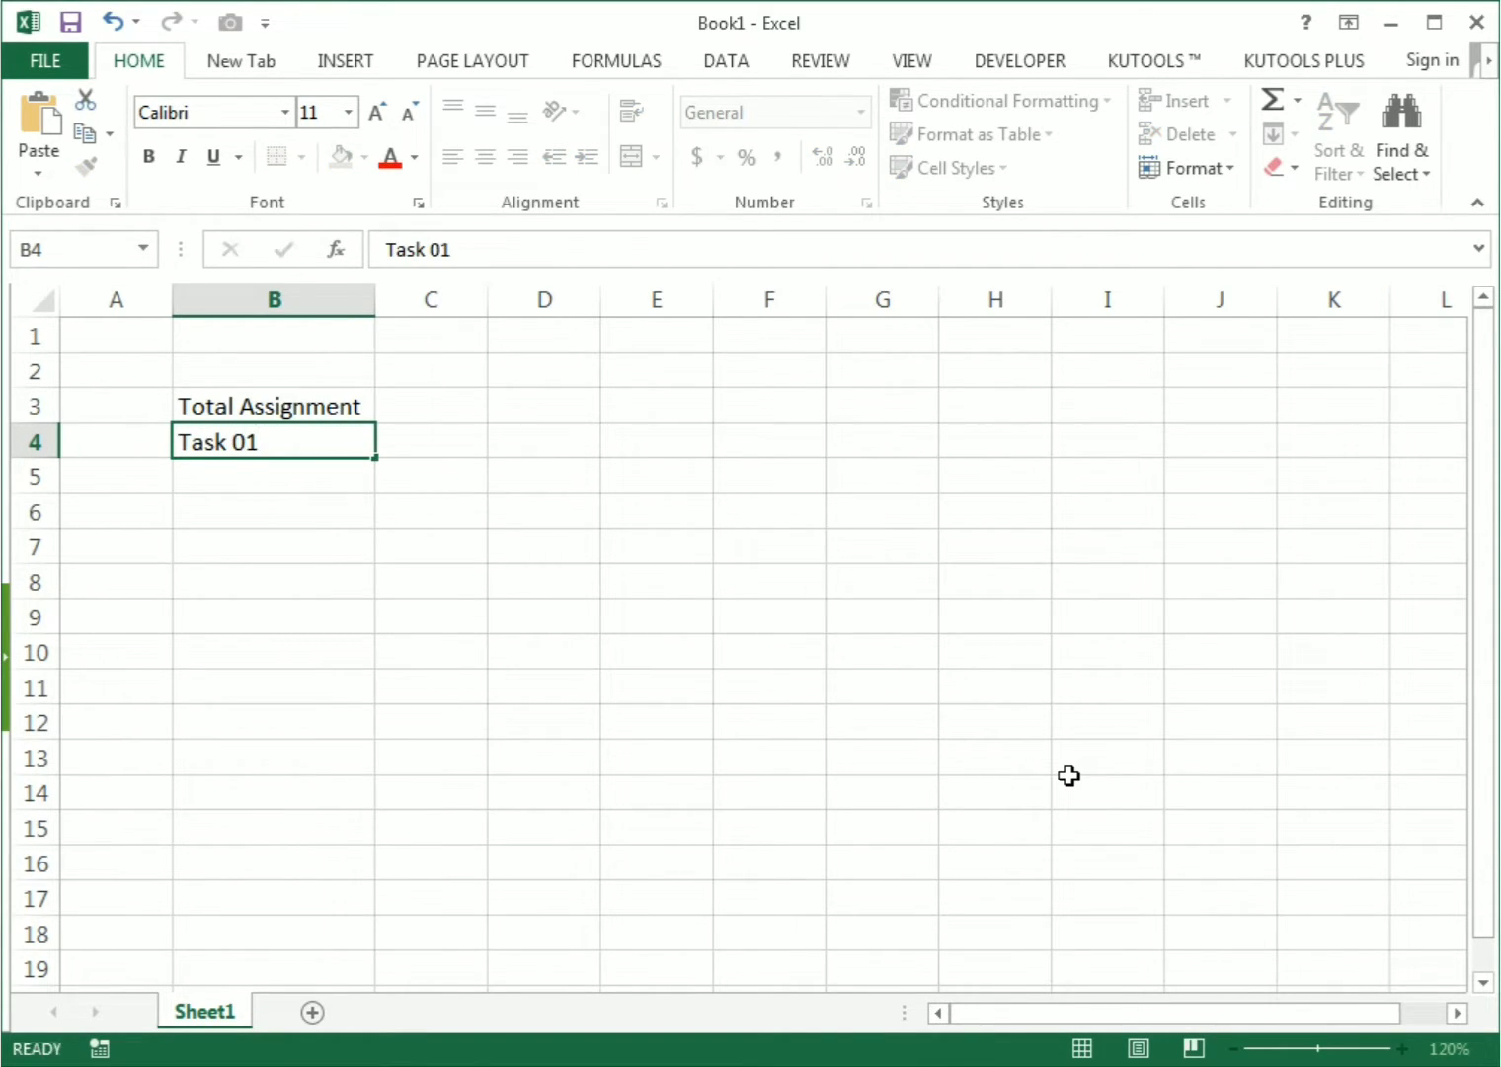
left_click(313, 442)
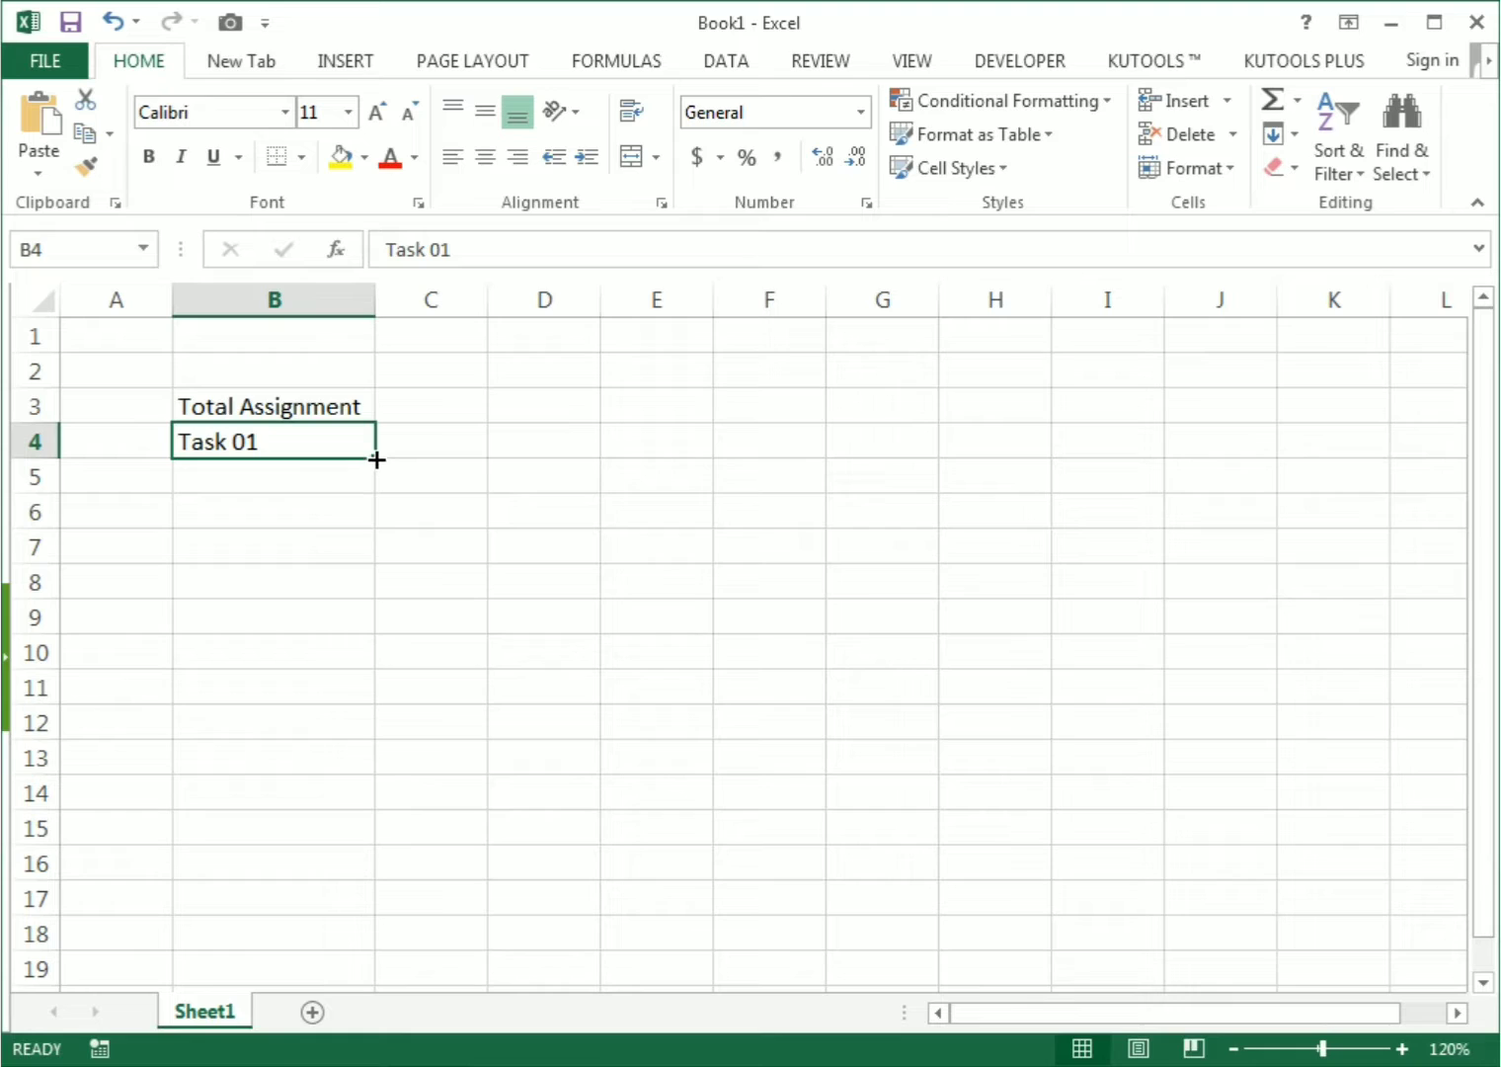
left_click_drag(377, 459, 340, 954)
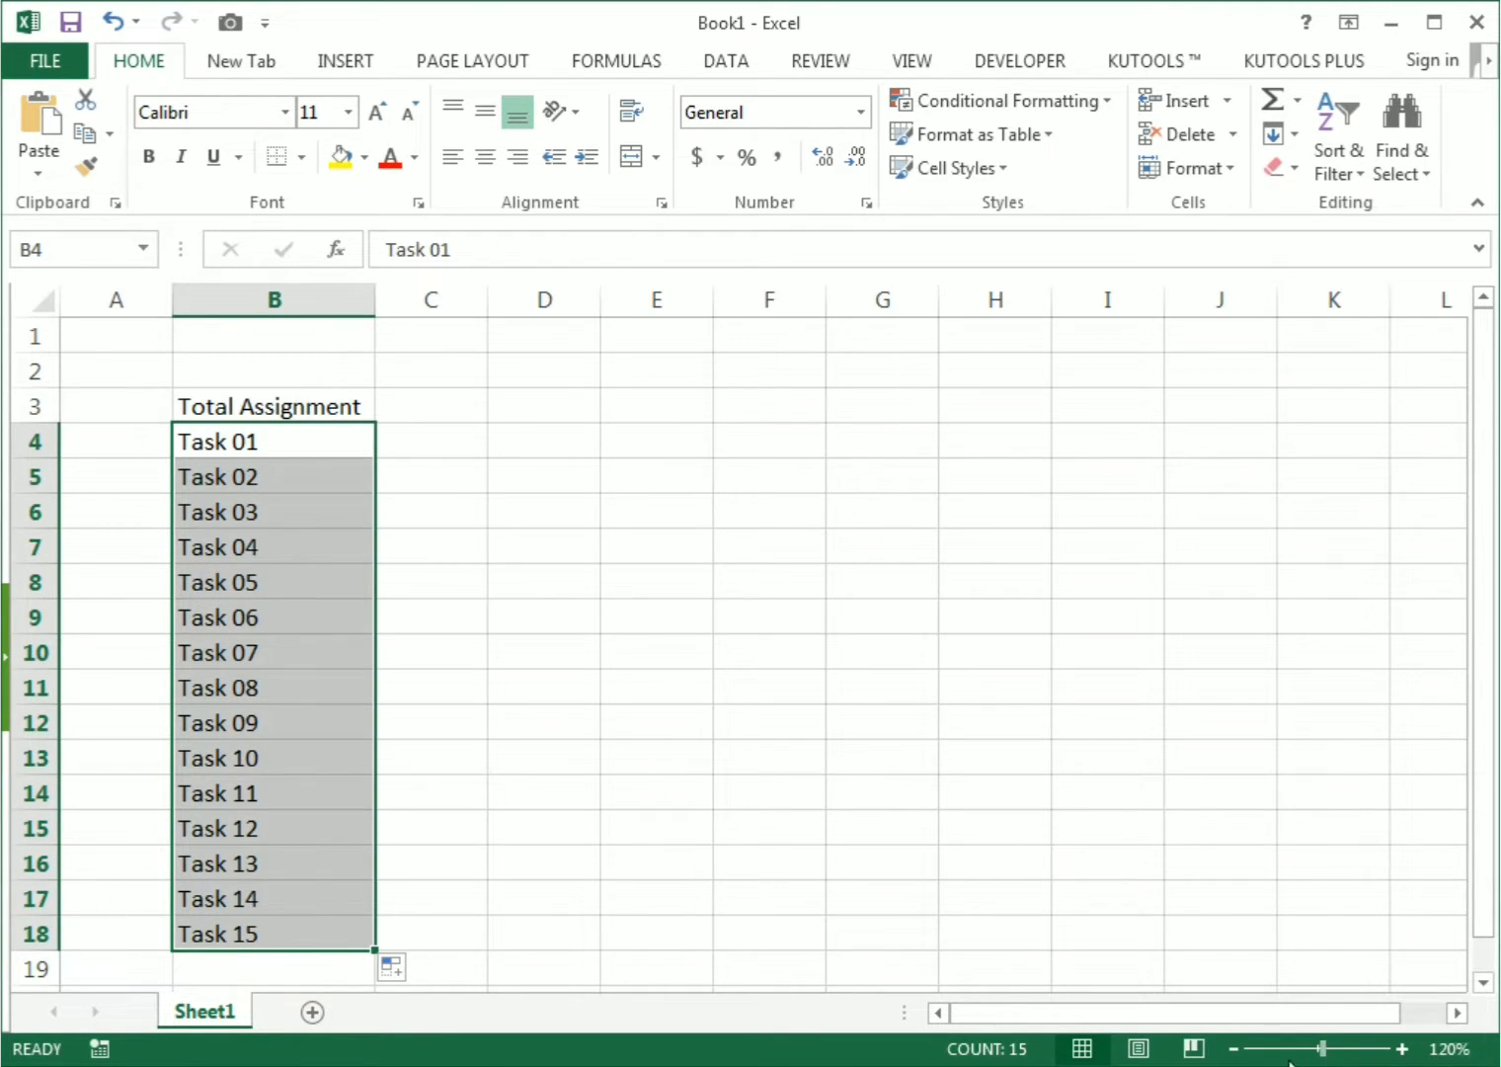
left_click(521, 498)
left_click(416, 413)
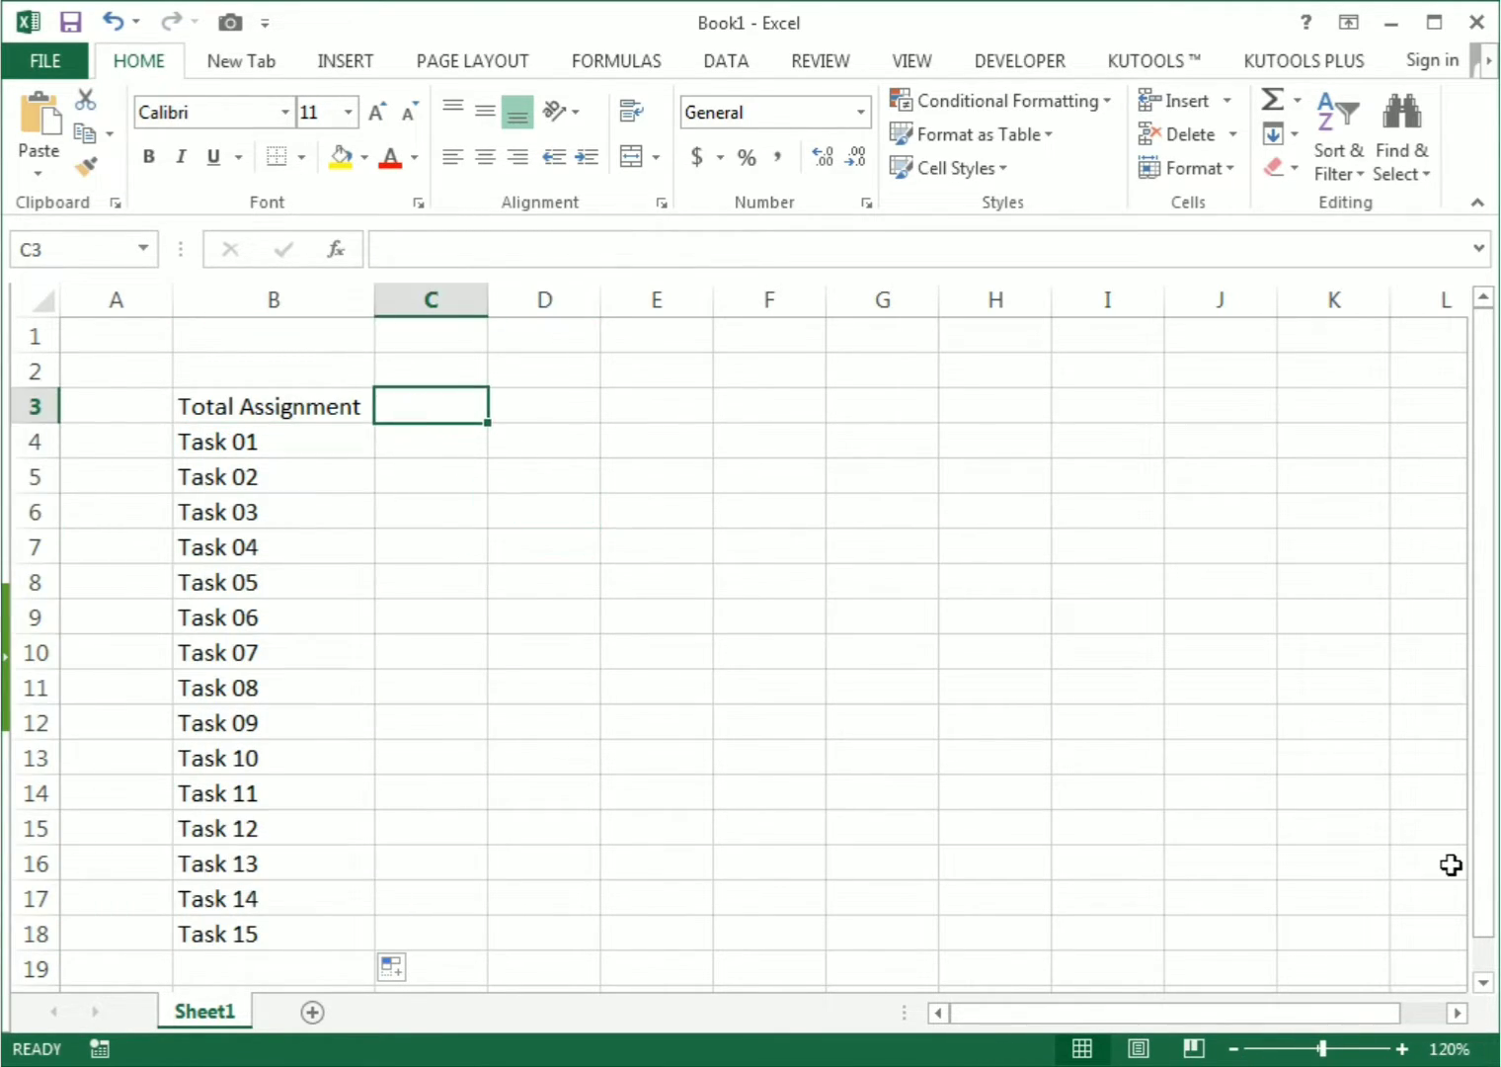
type("Statu")
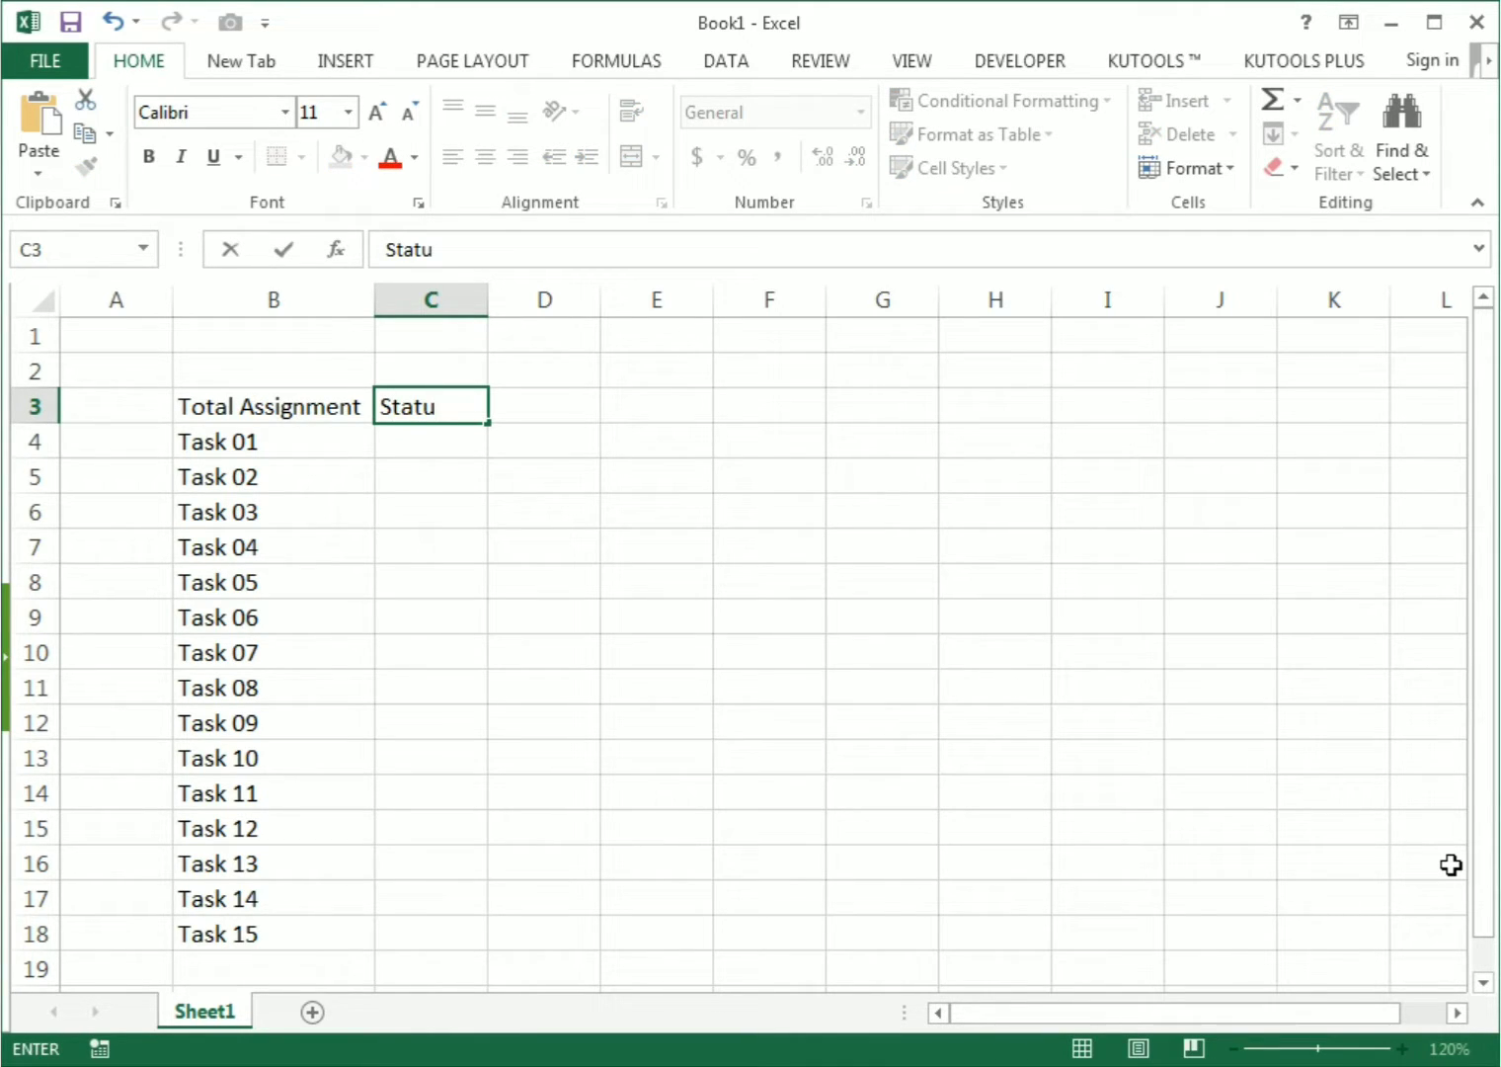
type("s")
key("Return")
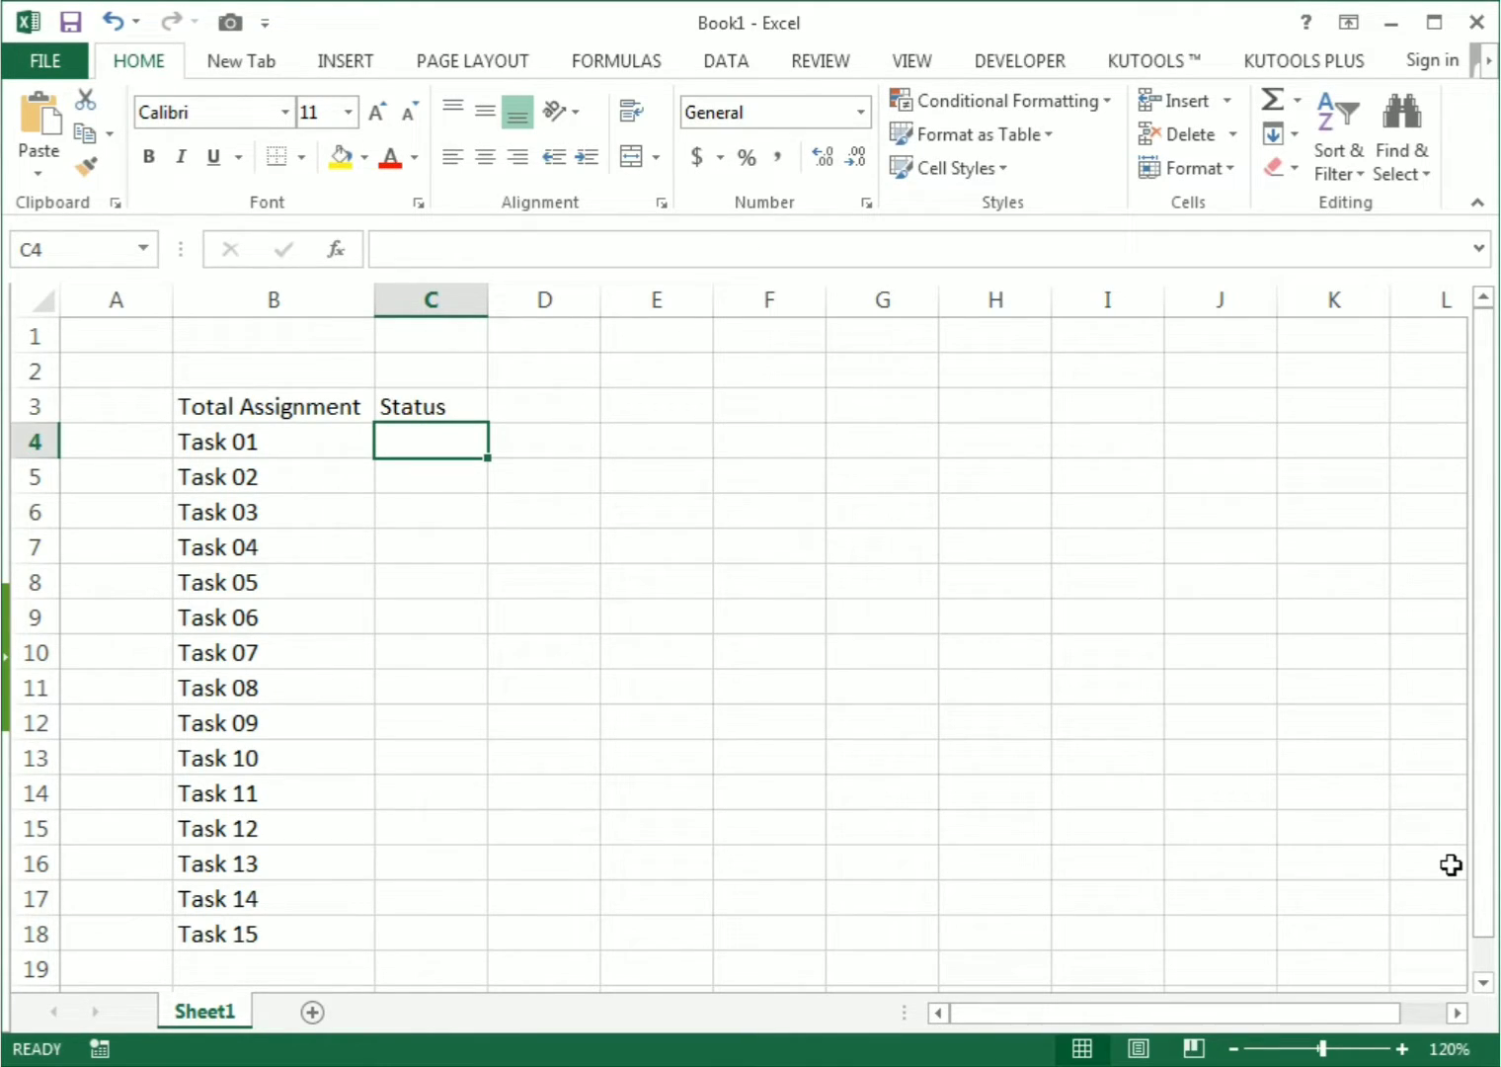
Zoom the sheet to 110% and select the Status cells C4:C18.
left_click(1234, 1050)
left_click_drag(905, 845, 905, 811)
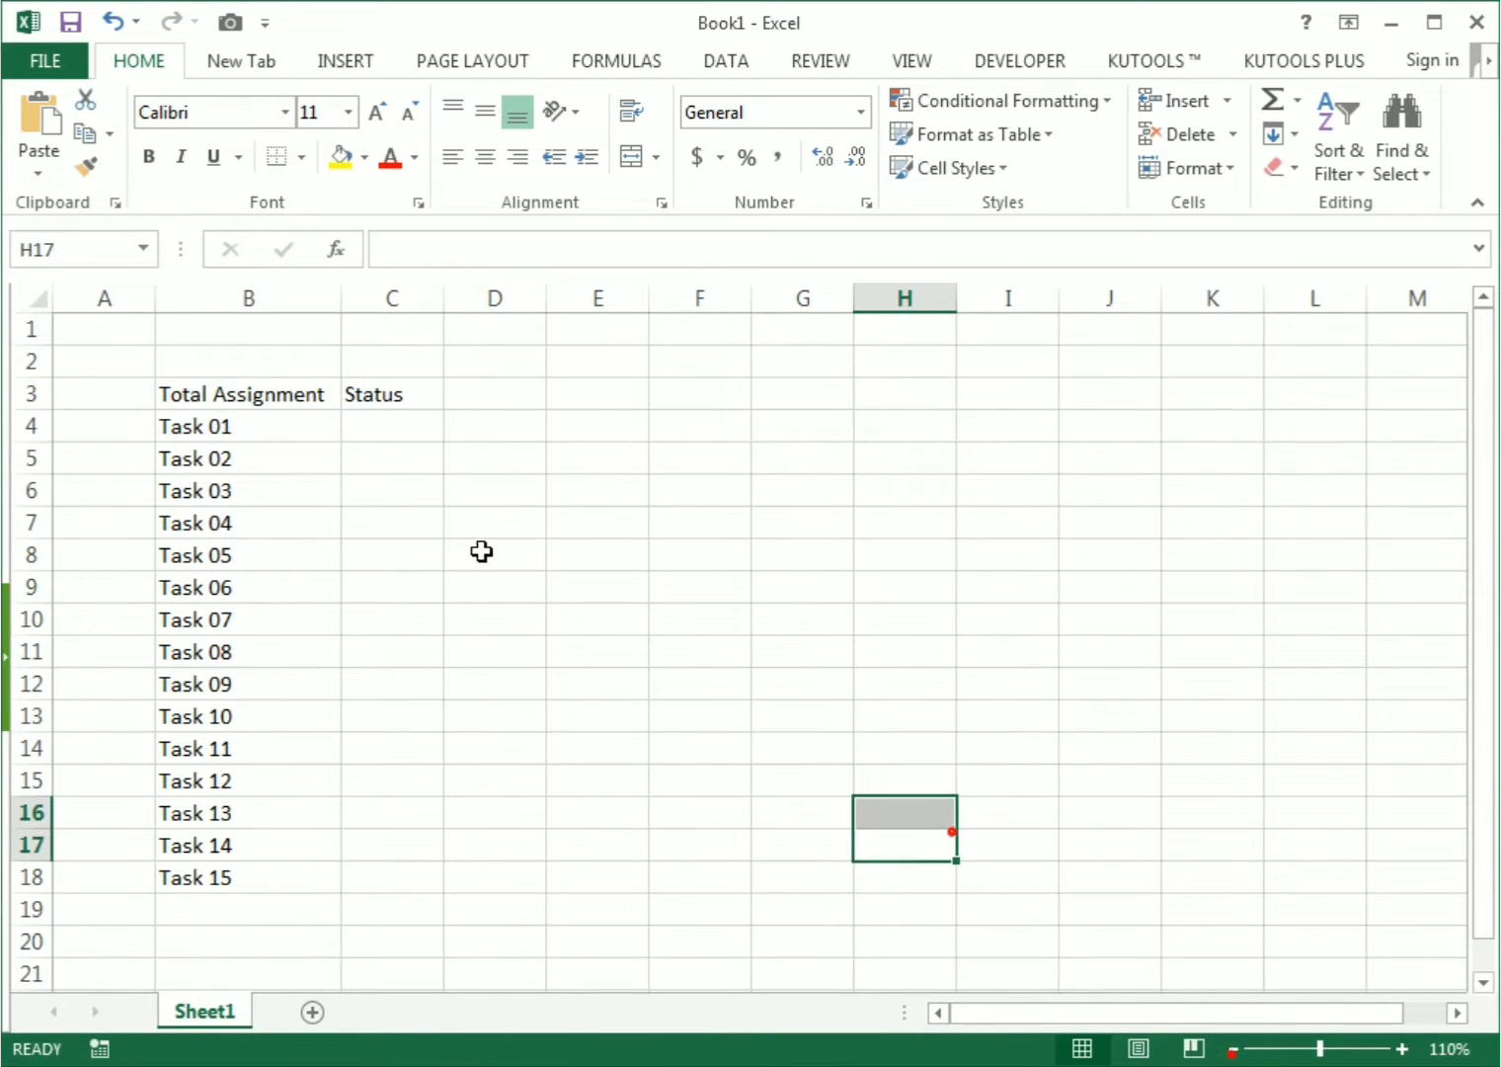
left_click(383, 428)
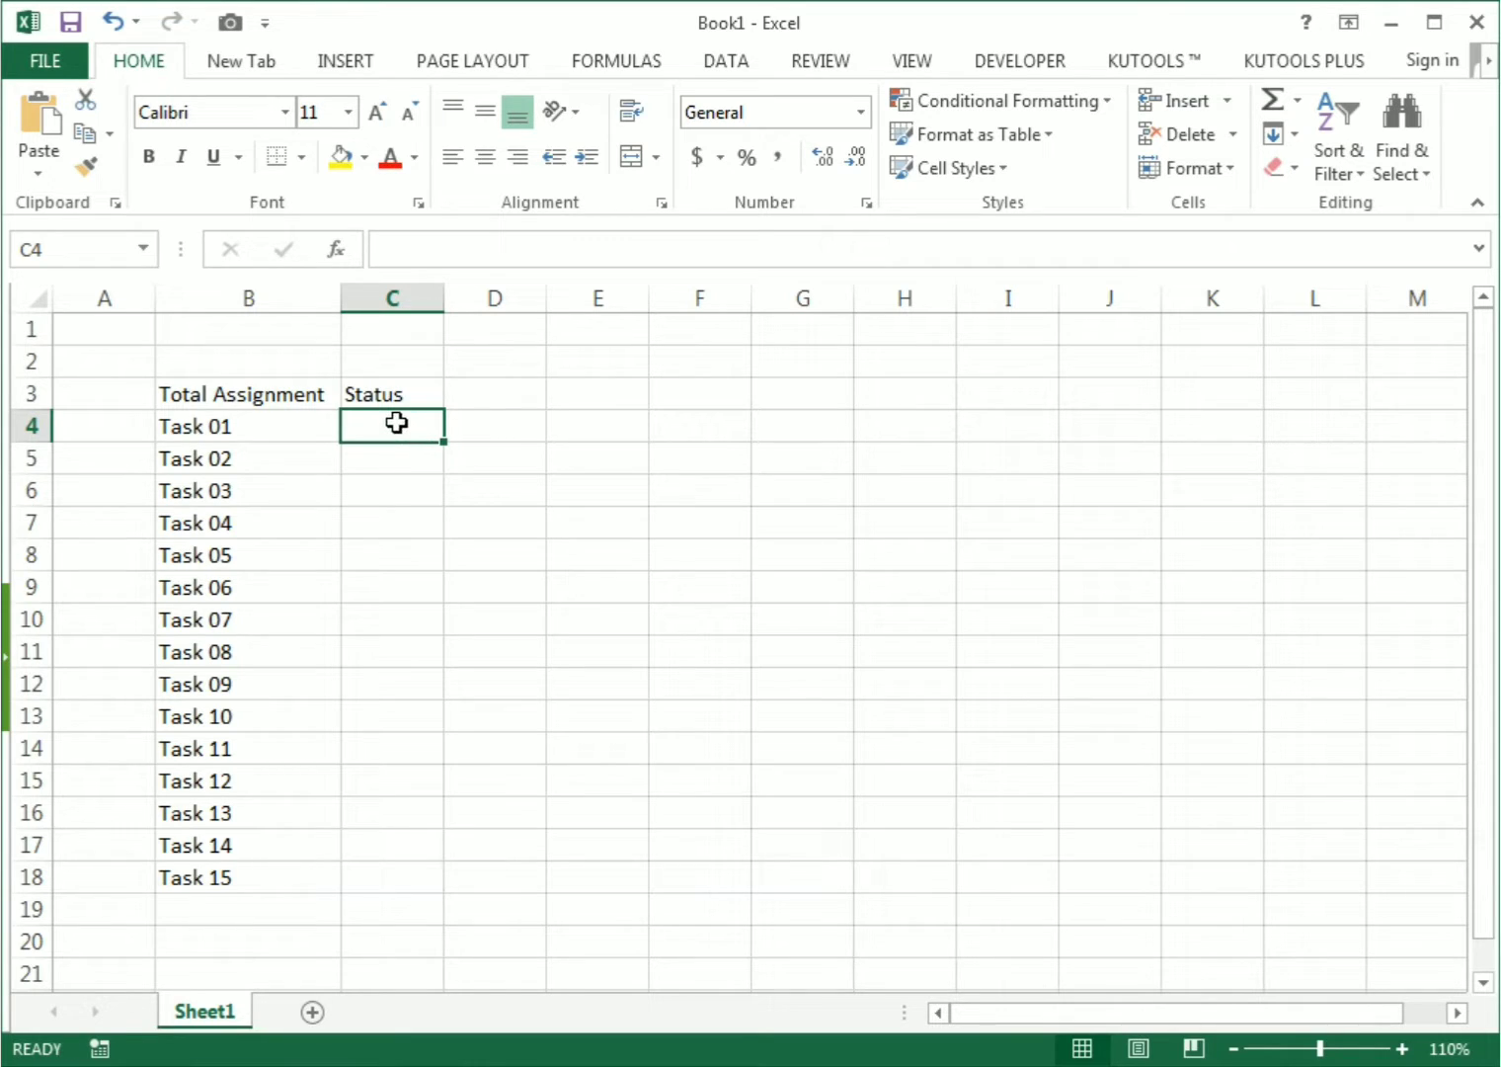
mouse_move(399, 423)
left_mouse_down()
mouse_move(355, 714)
mouse_move(356, 873)
left_mouse_up()
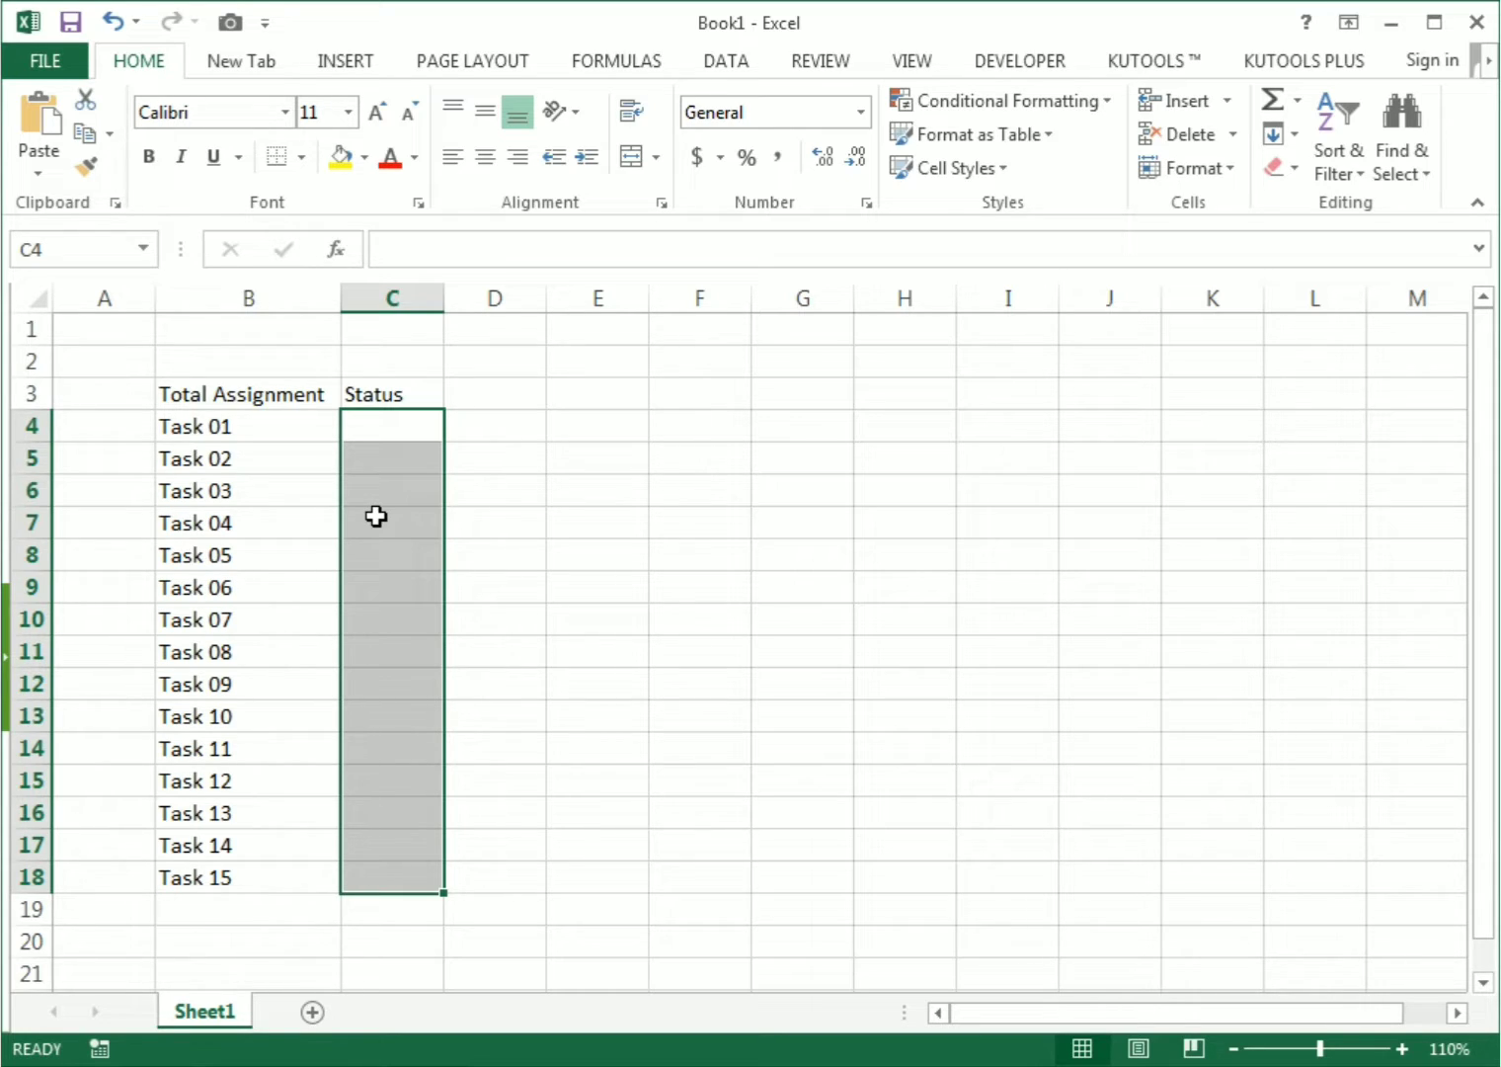
Apply the Wingdings 2 font to Status cells C4:C18.
left_click(285, 116)
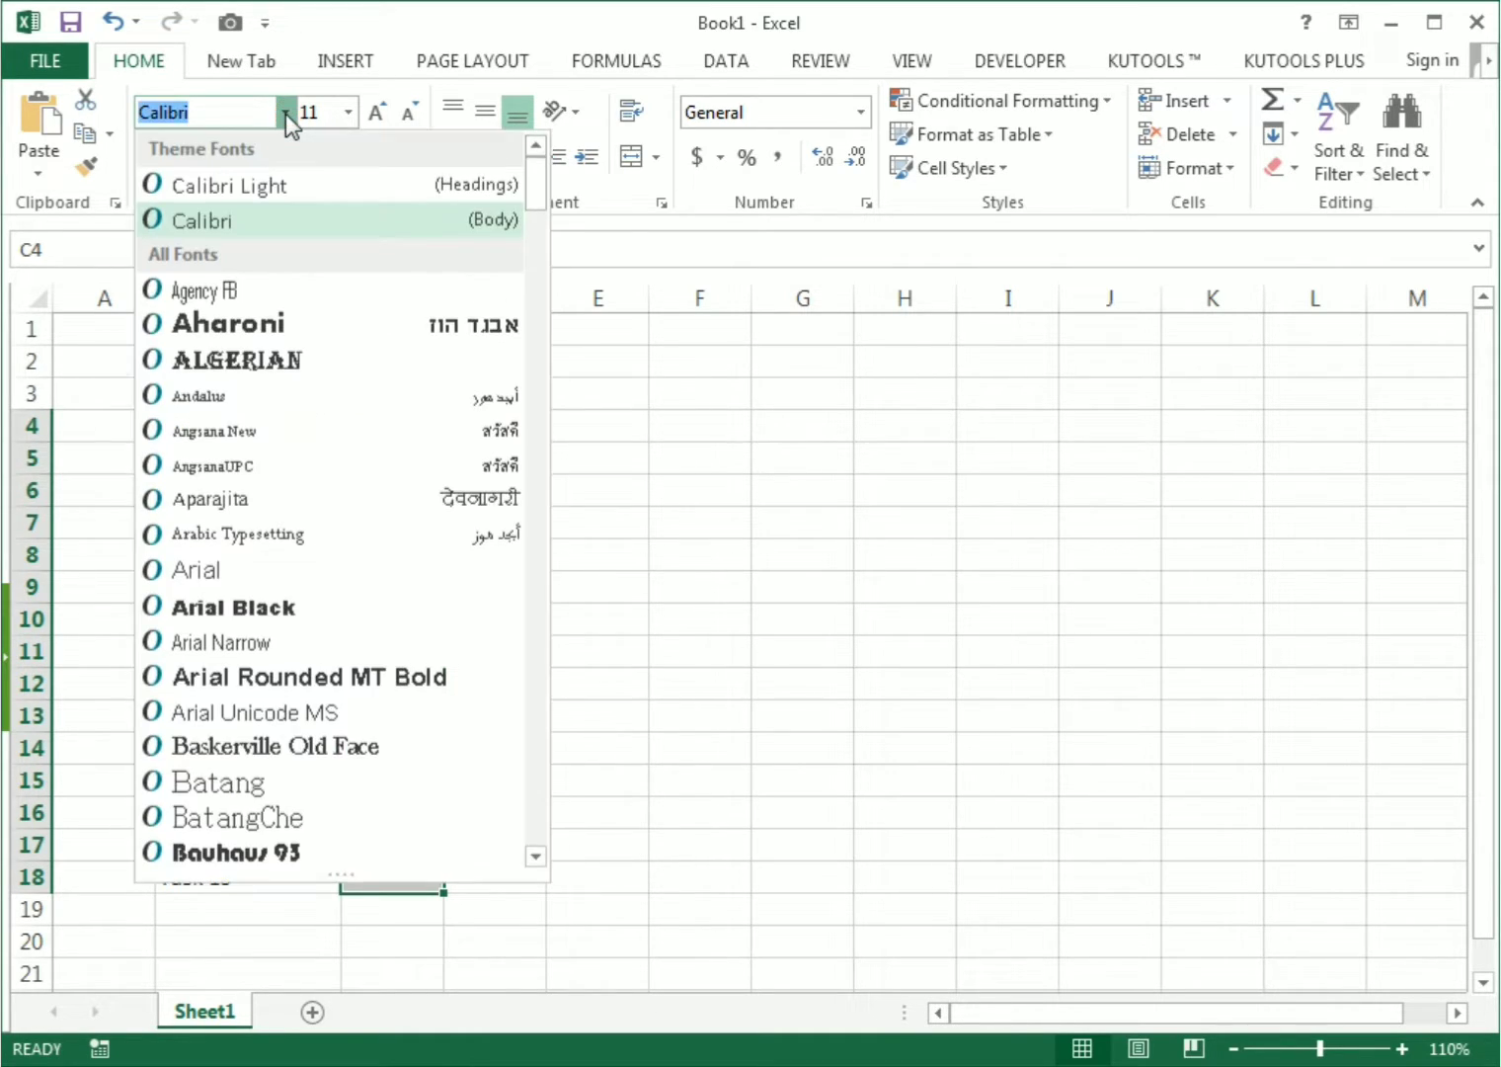
left_click_drag(529, 185, 519, 828)
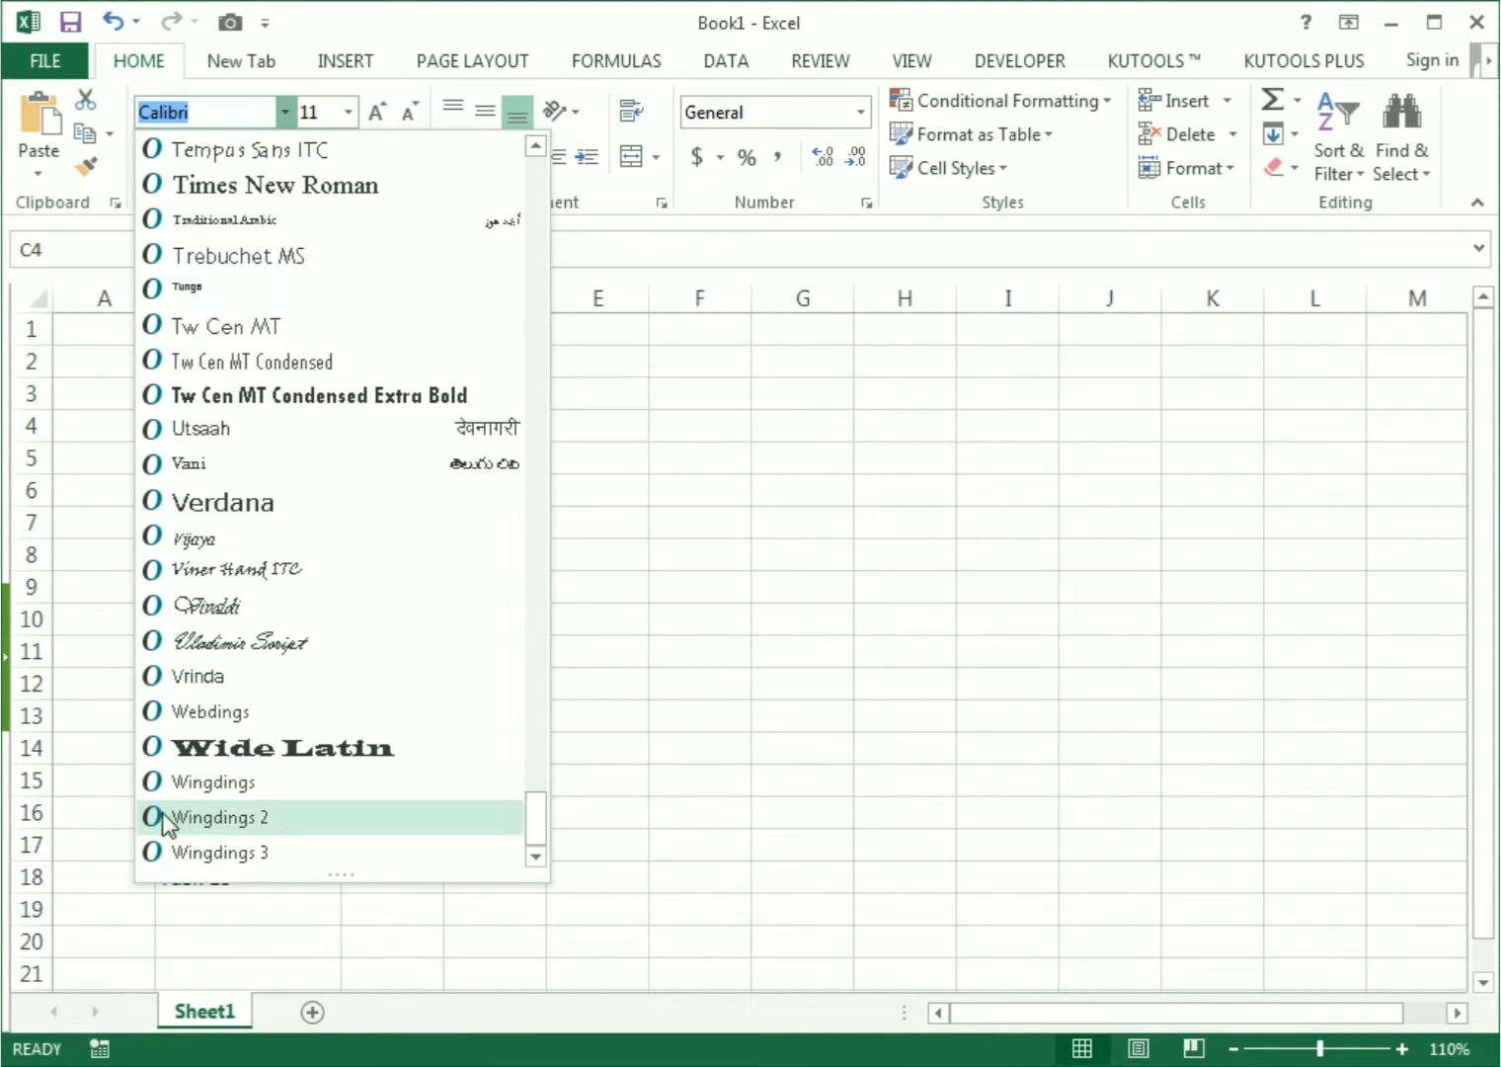
left_click(210, 827)
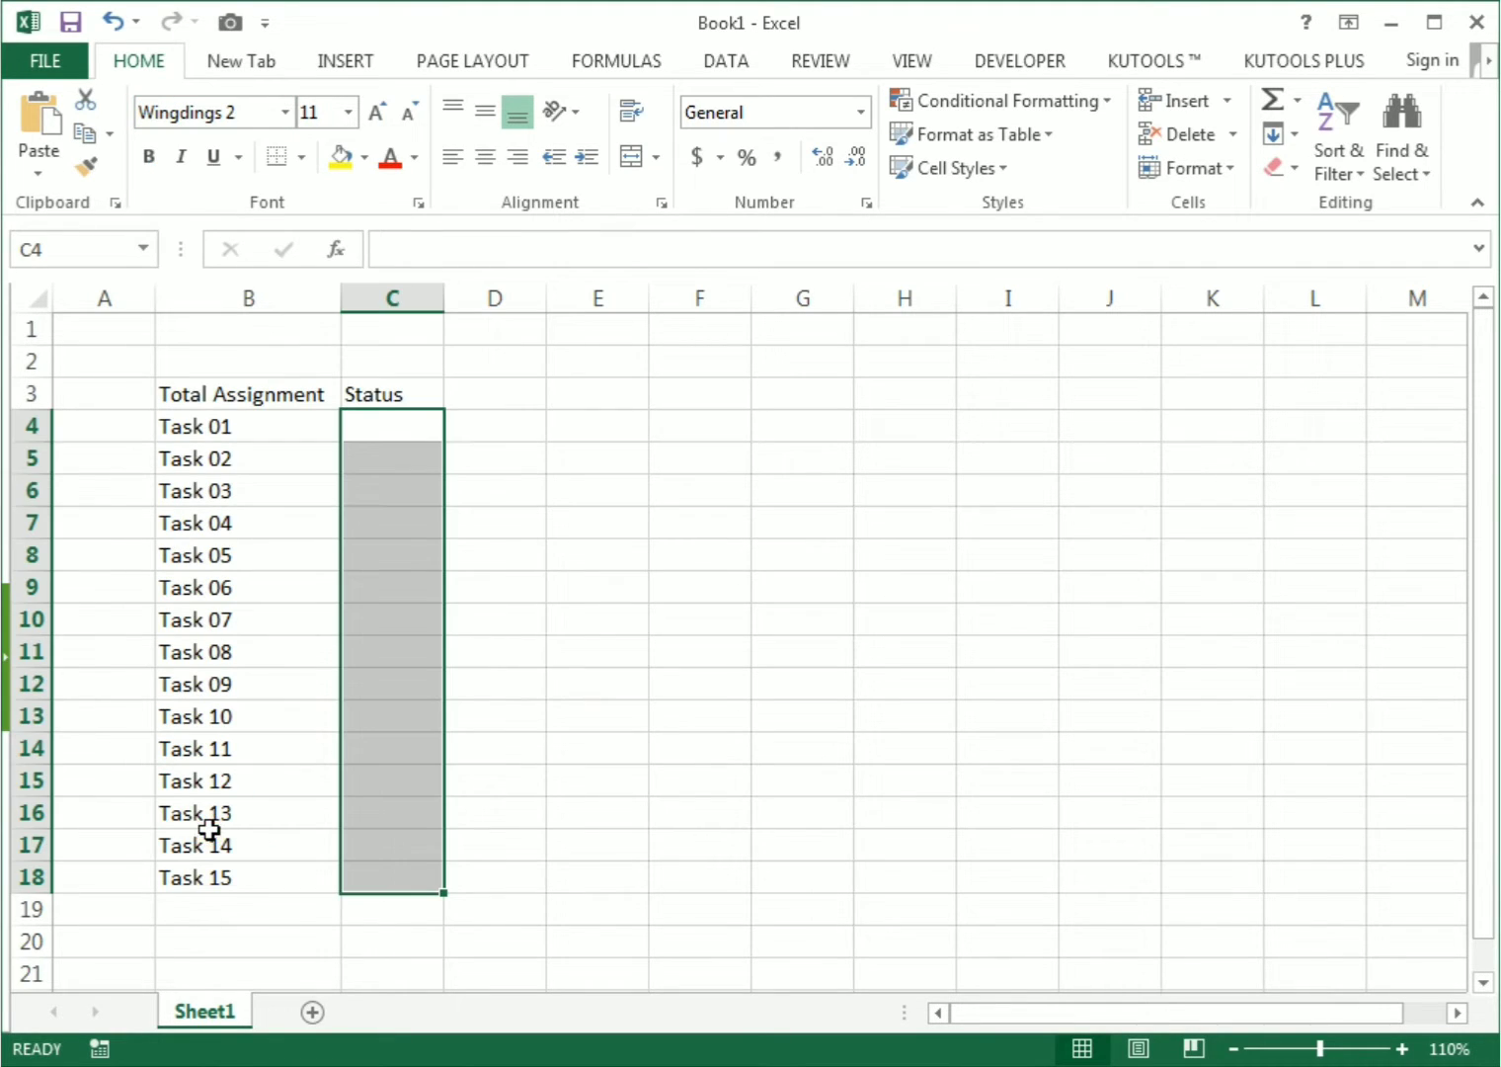
left_click(556, 673)
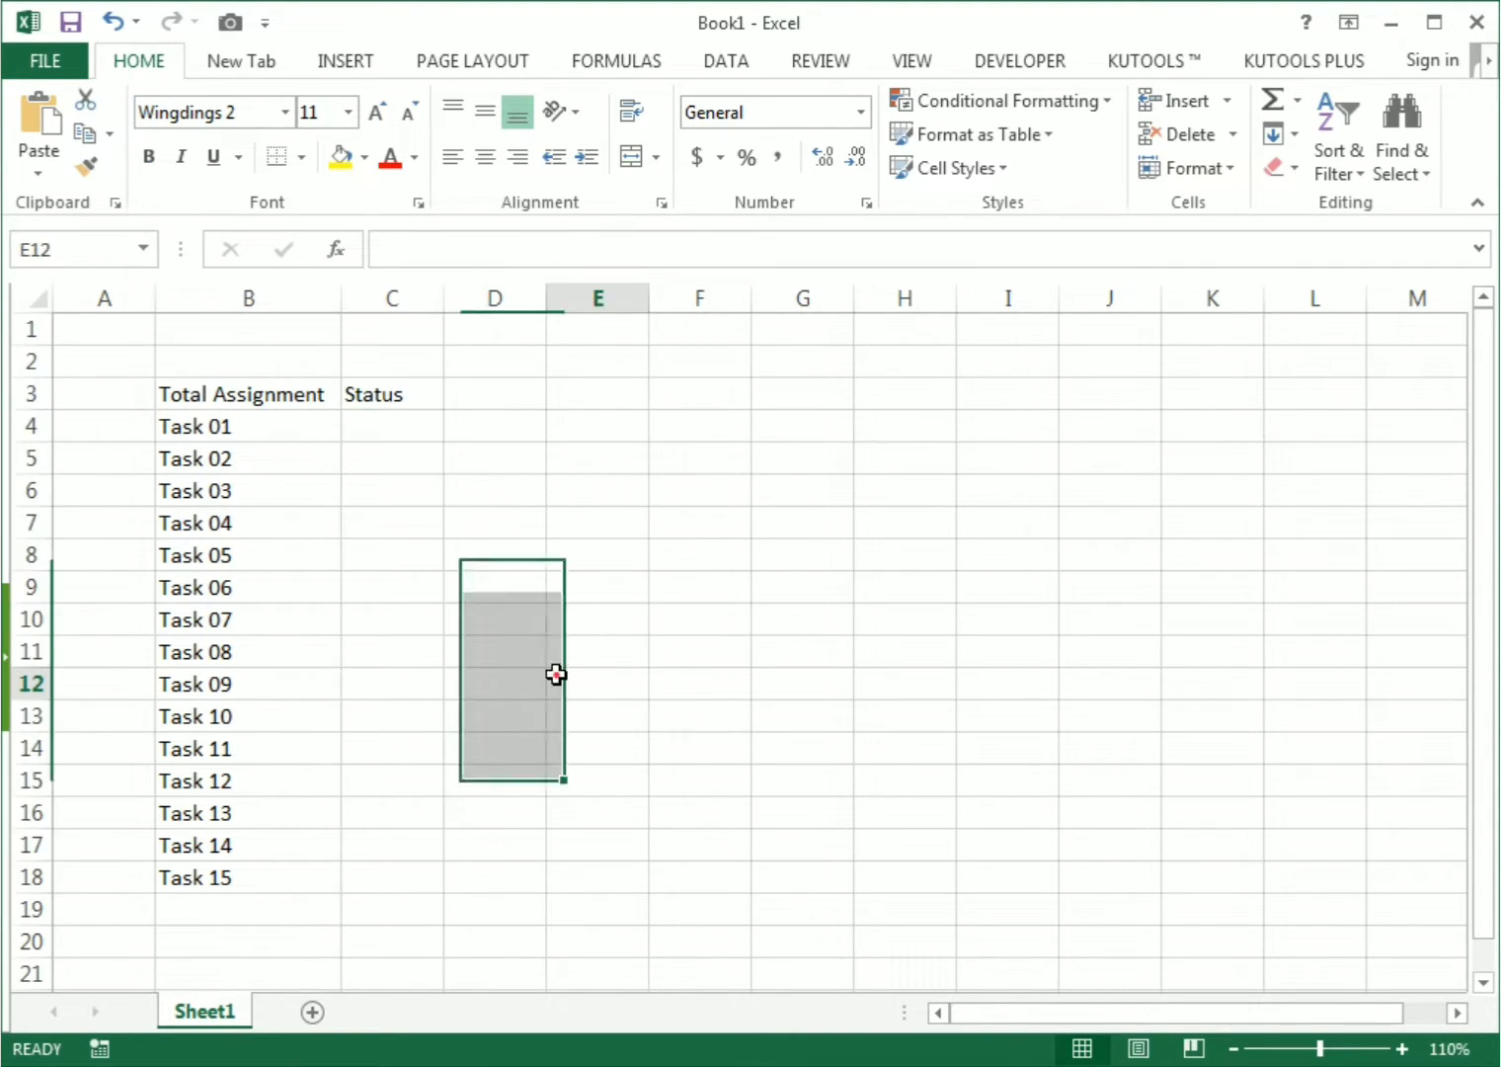
Enter P for a tick in Task 01's Status cell and O for a cross in Task 02's.
left_click(365, 428)
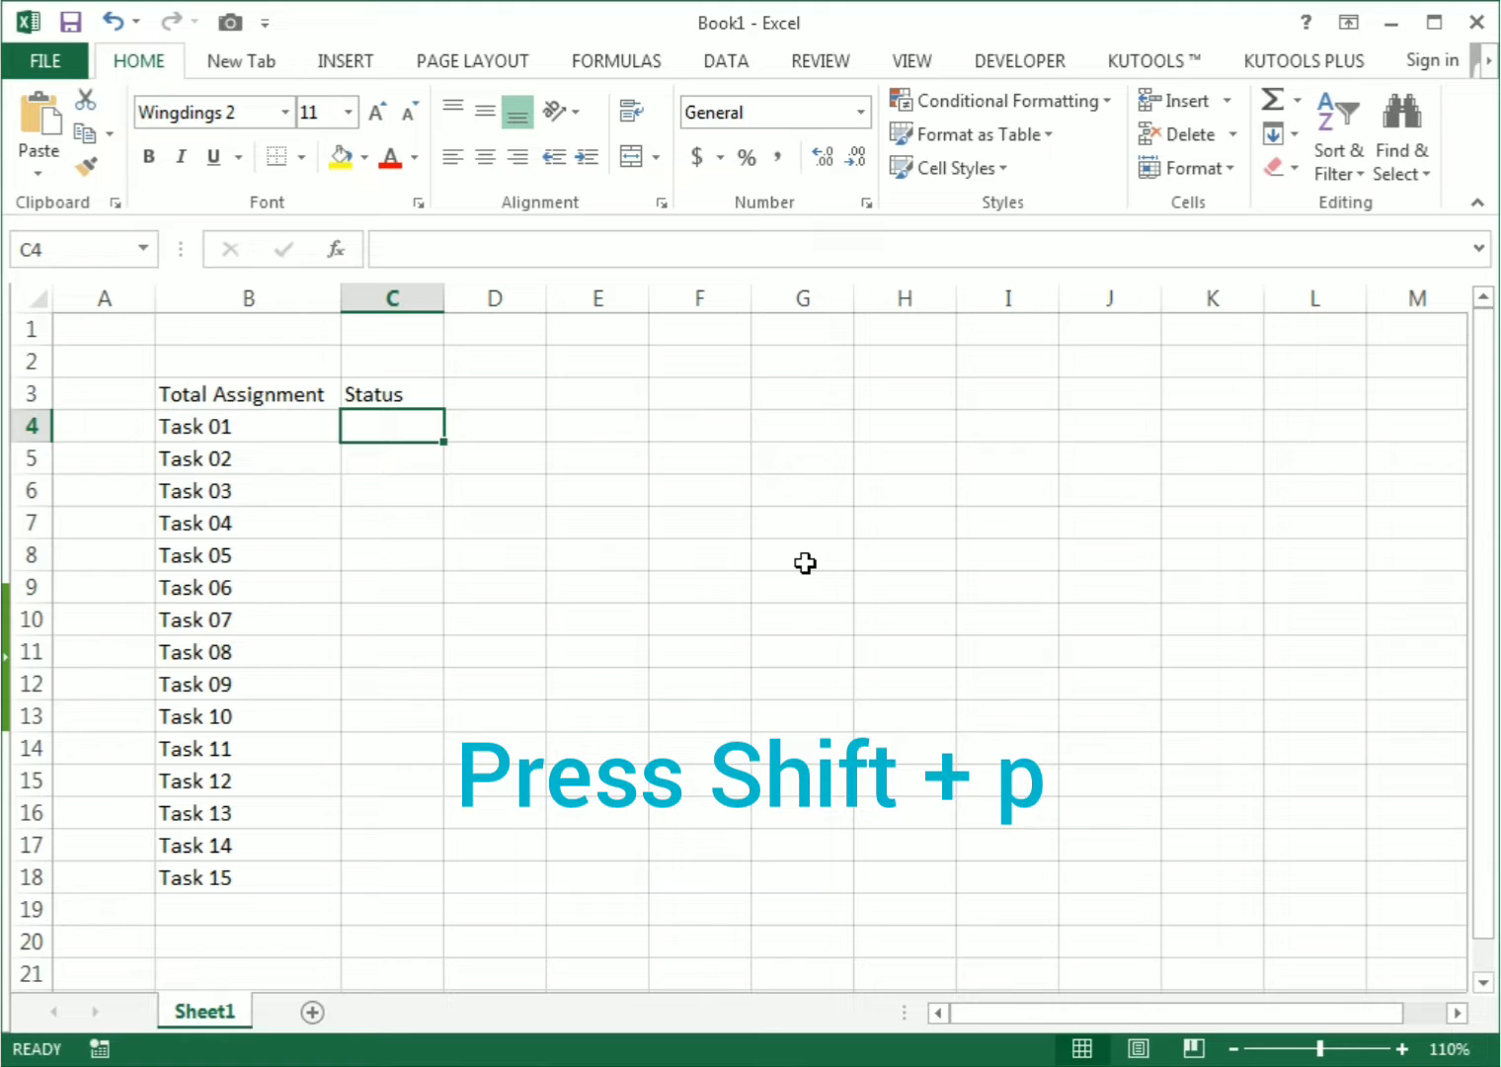
type("P")
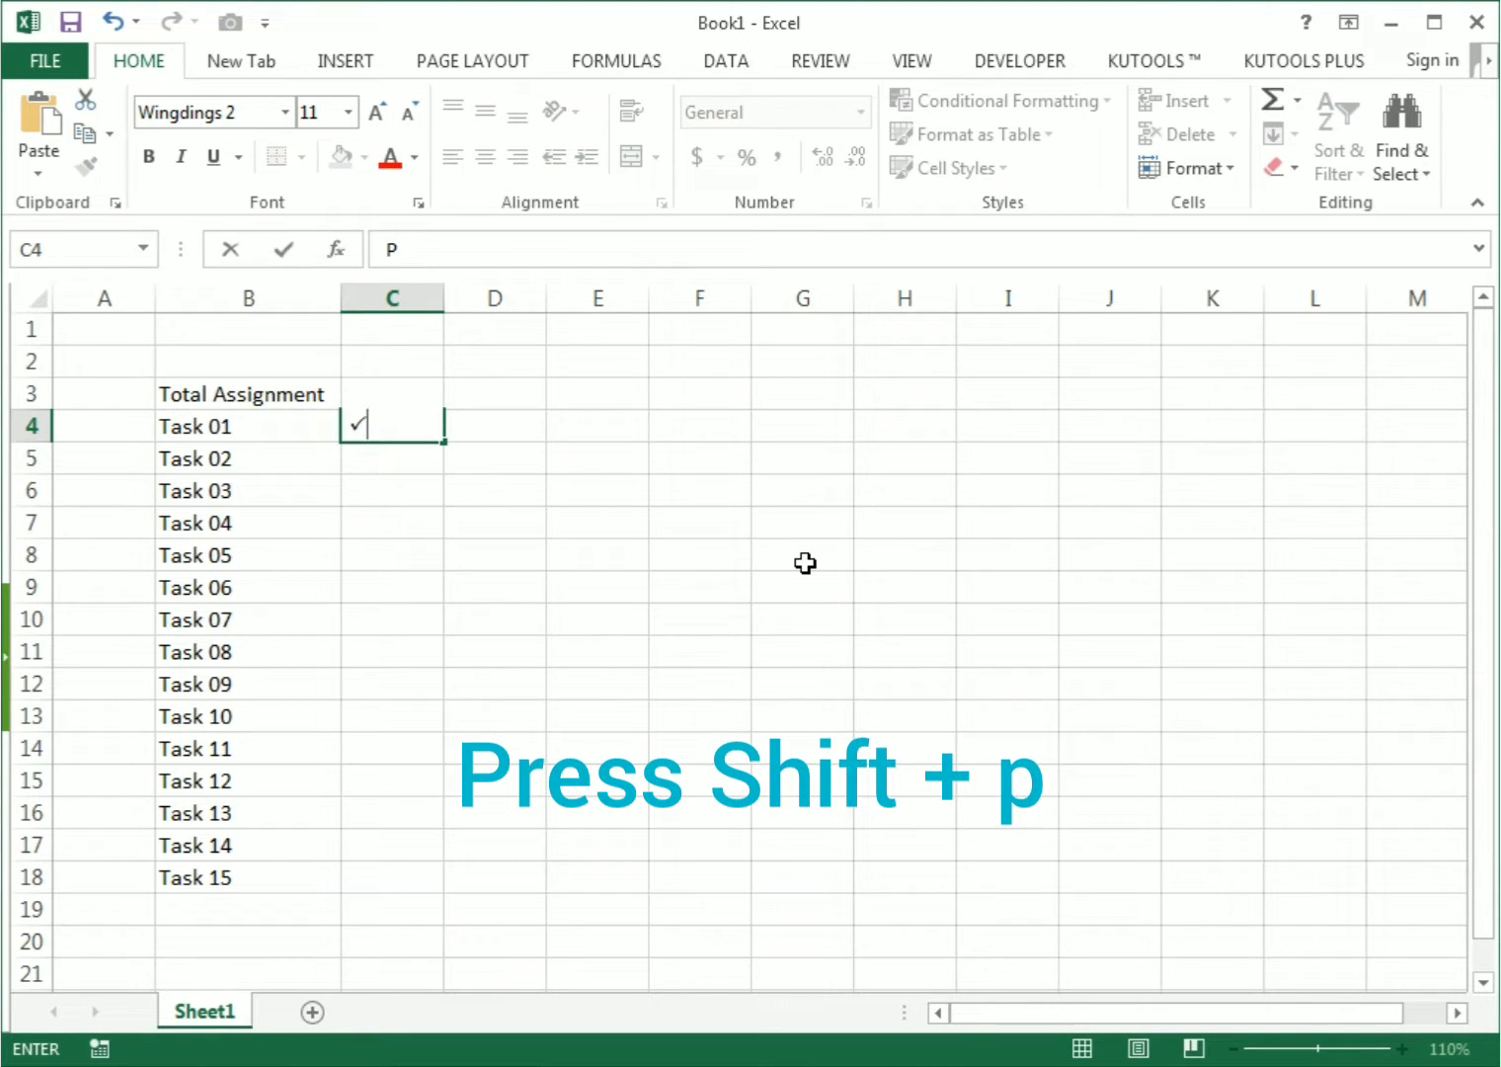
key("Return")
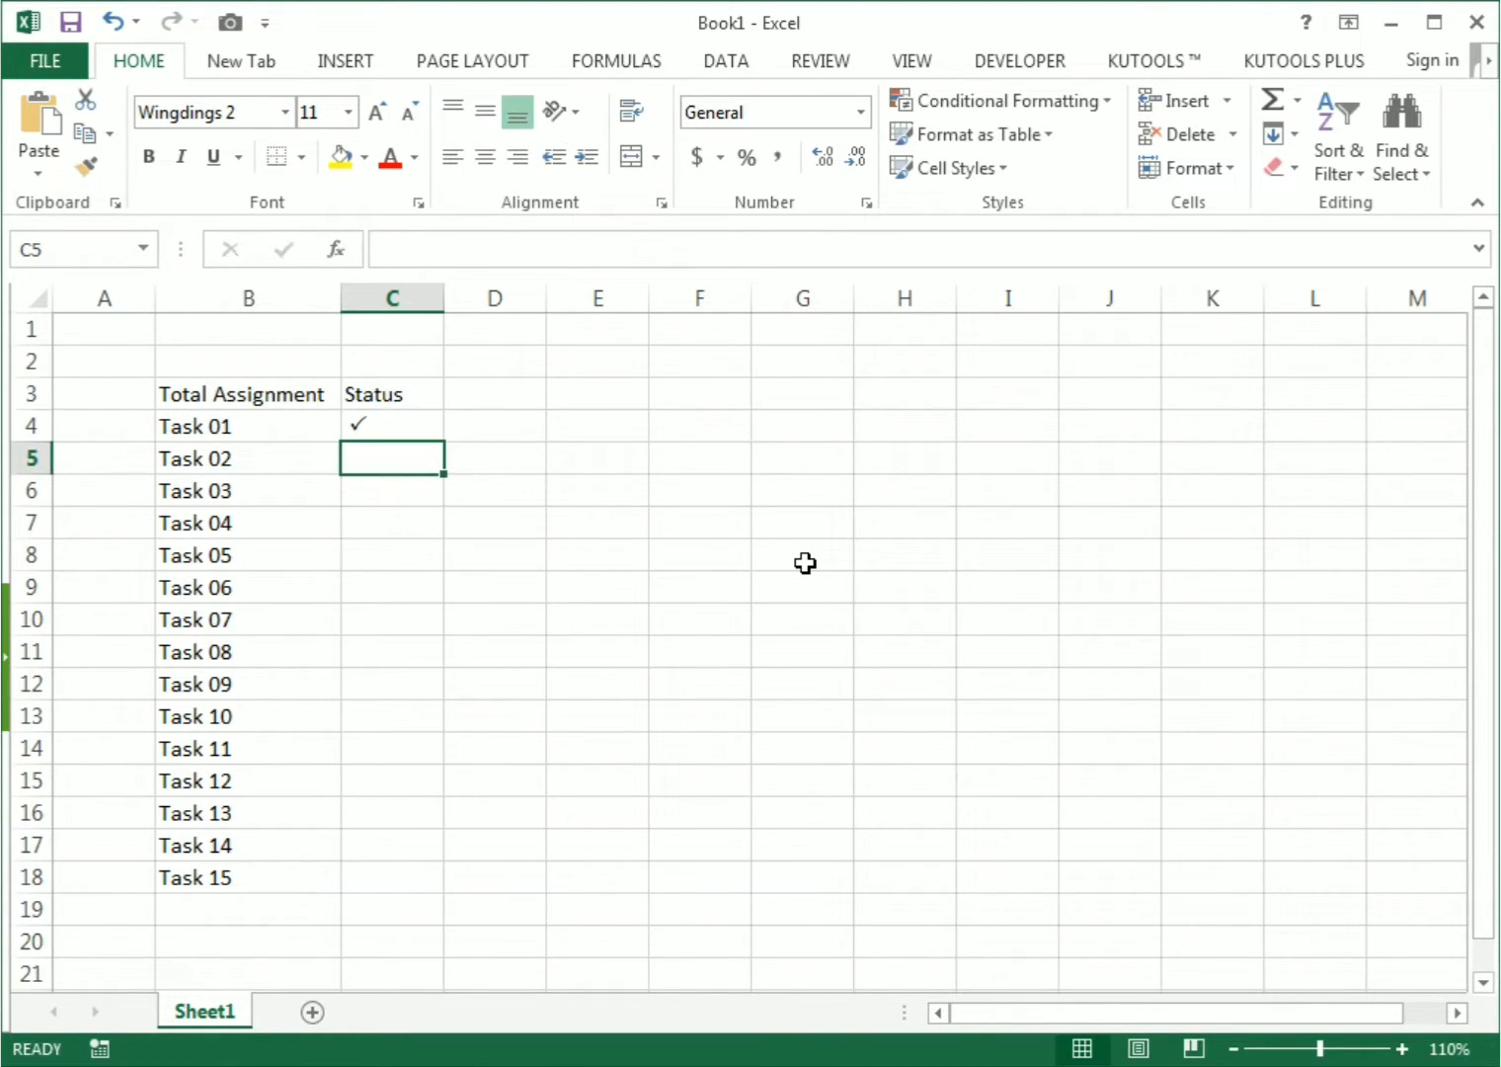
key("Up")
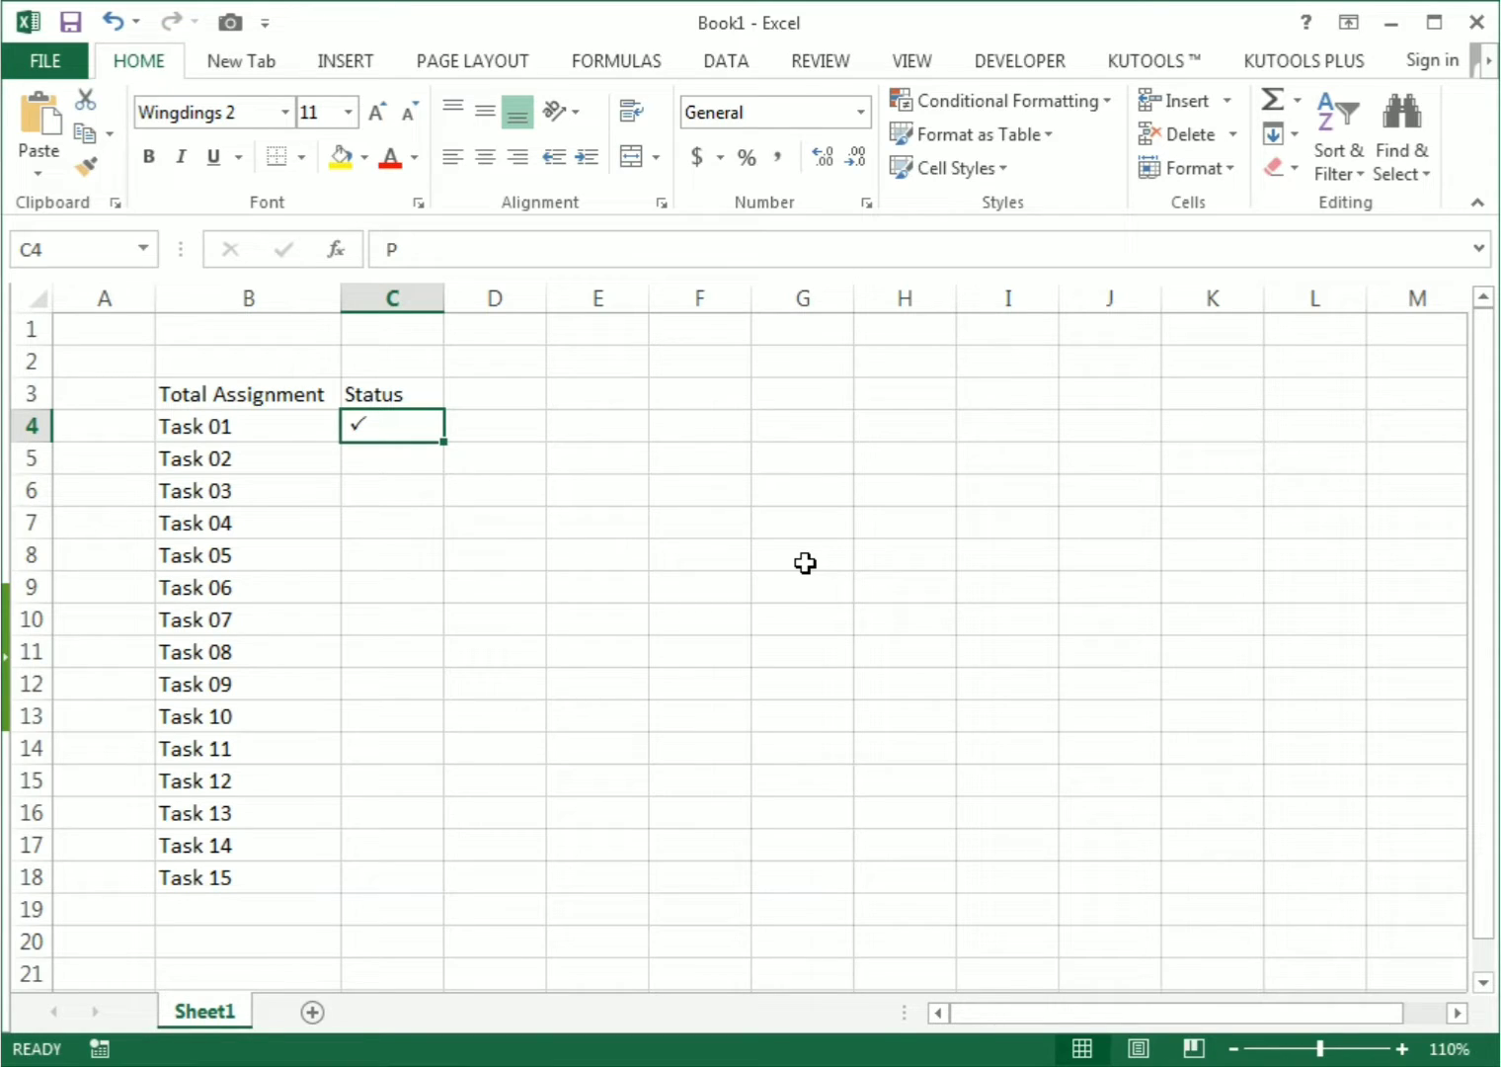
type("O")
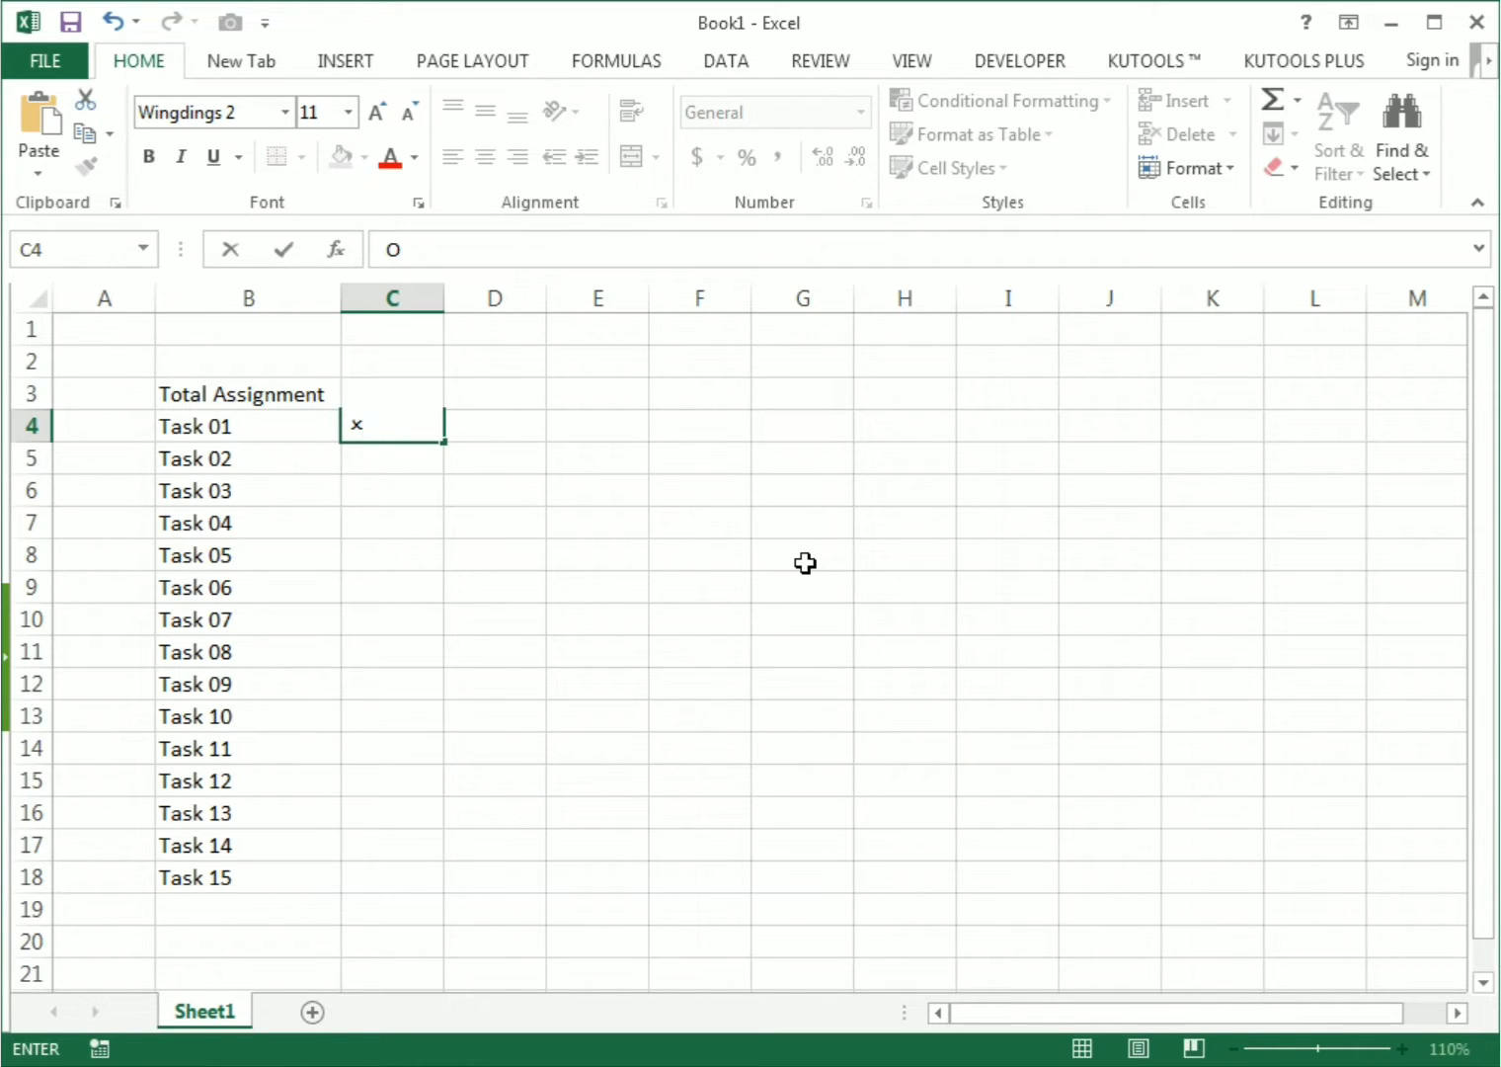
key("Return")
key("Up")
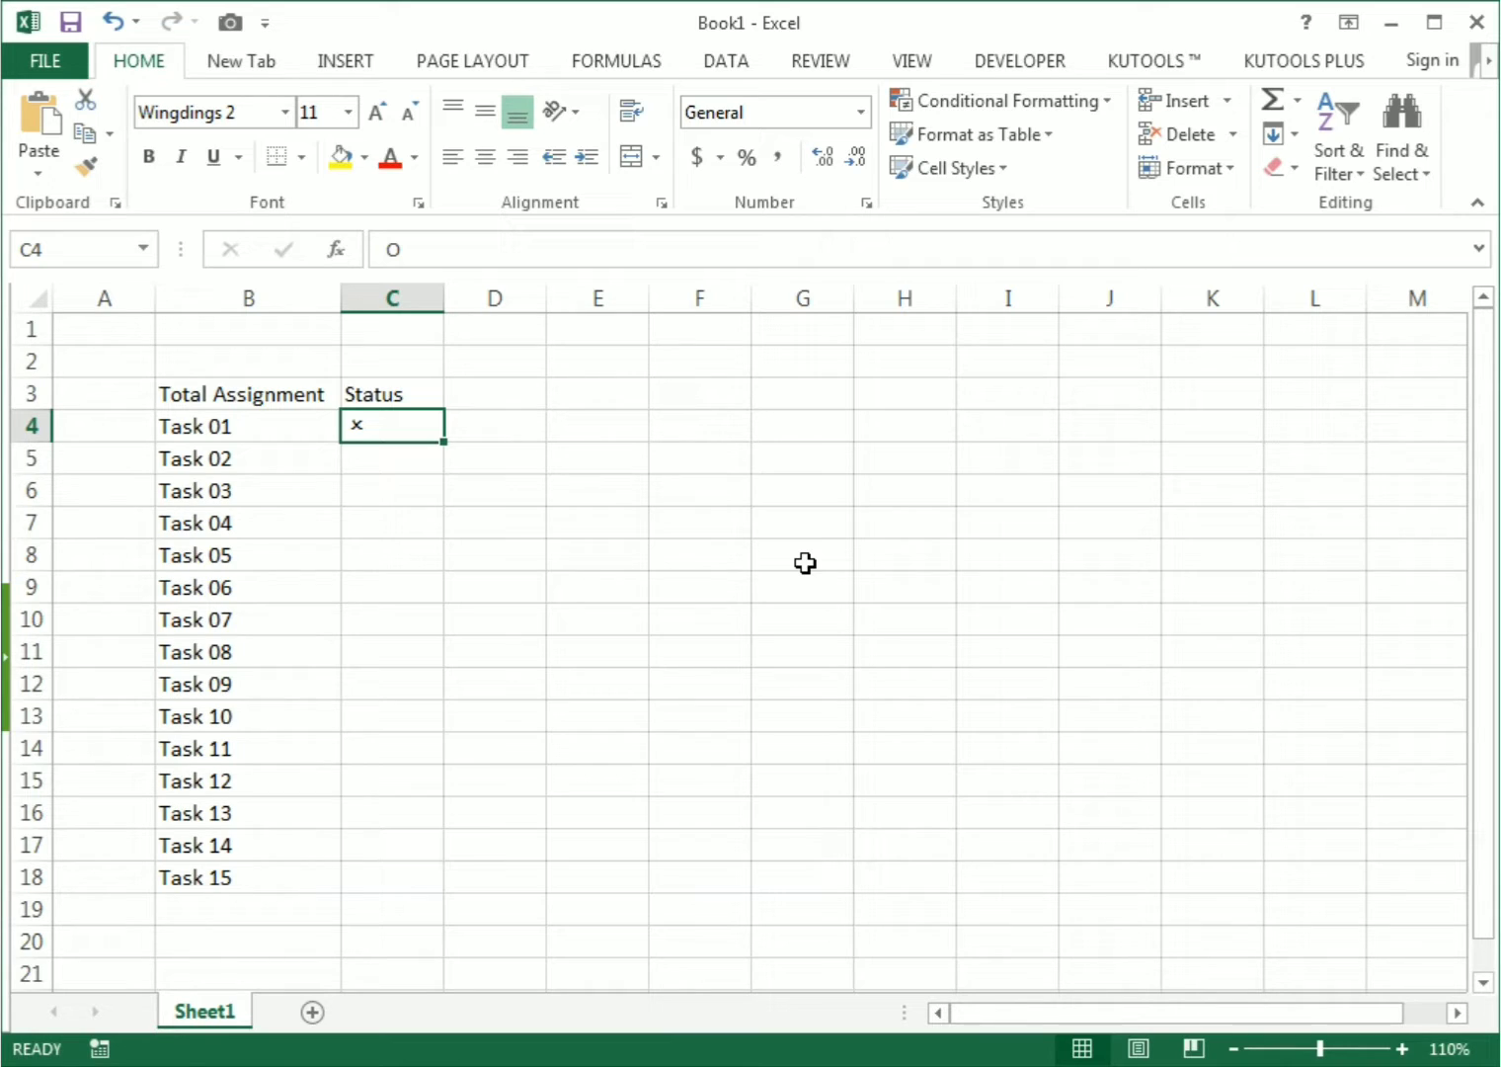
type("P")
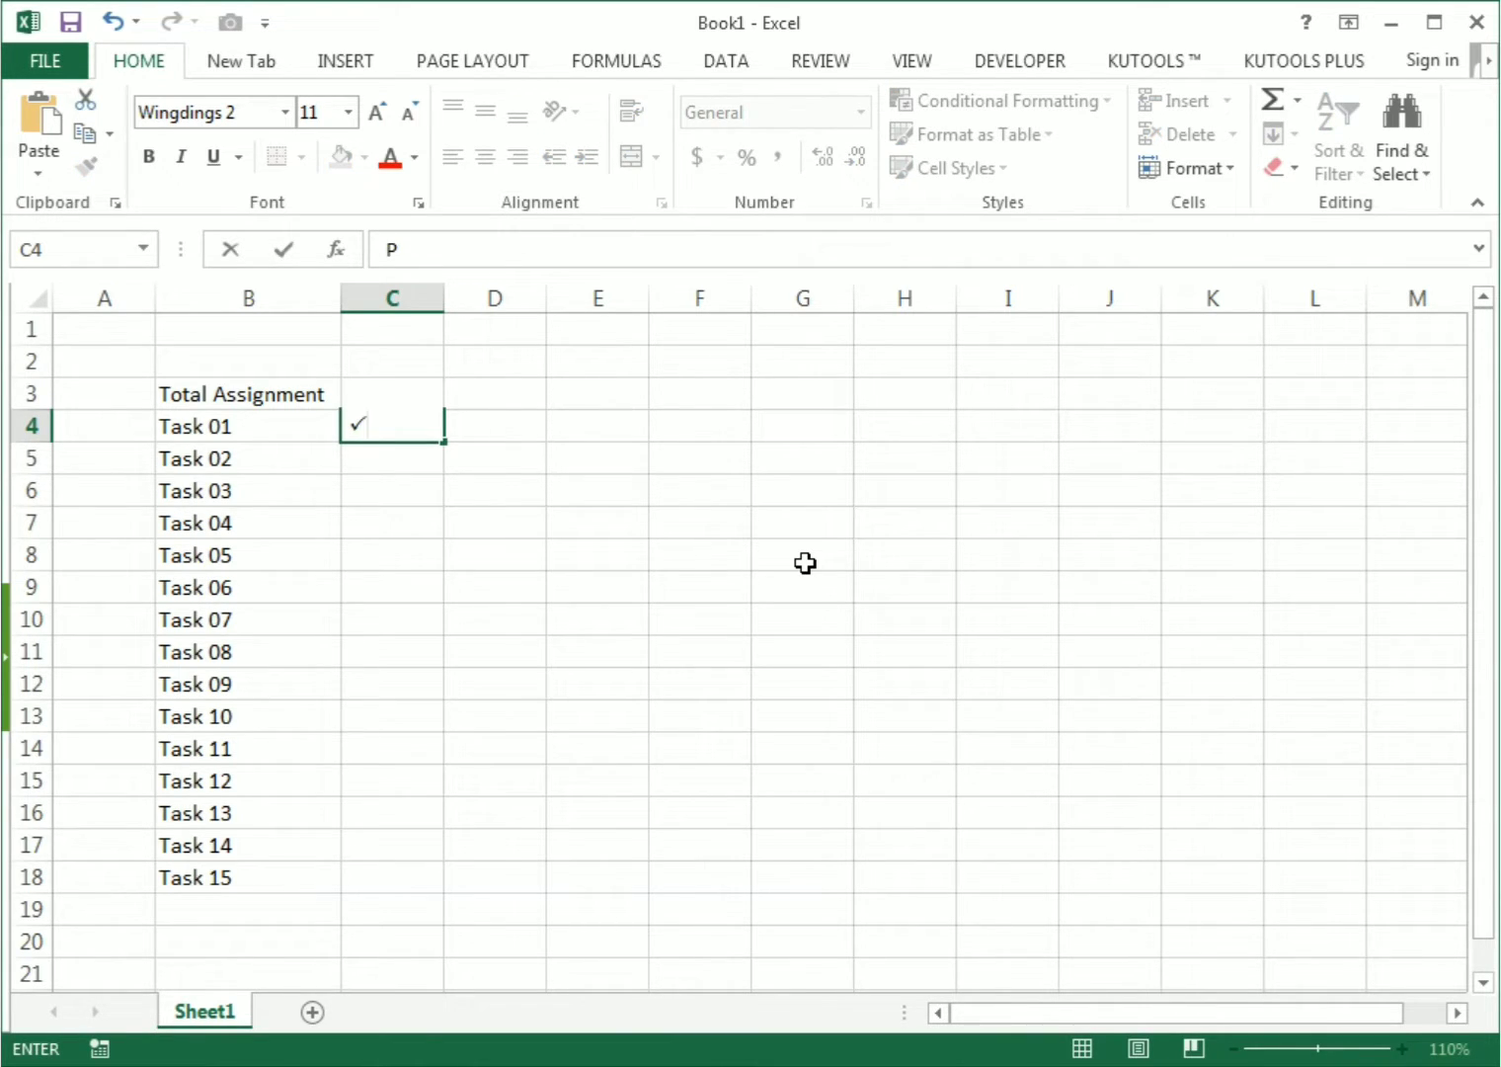
key("Return")
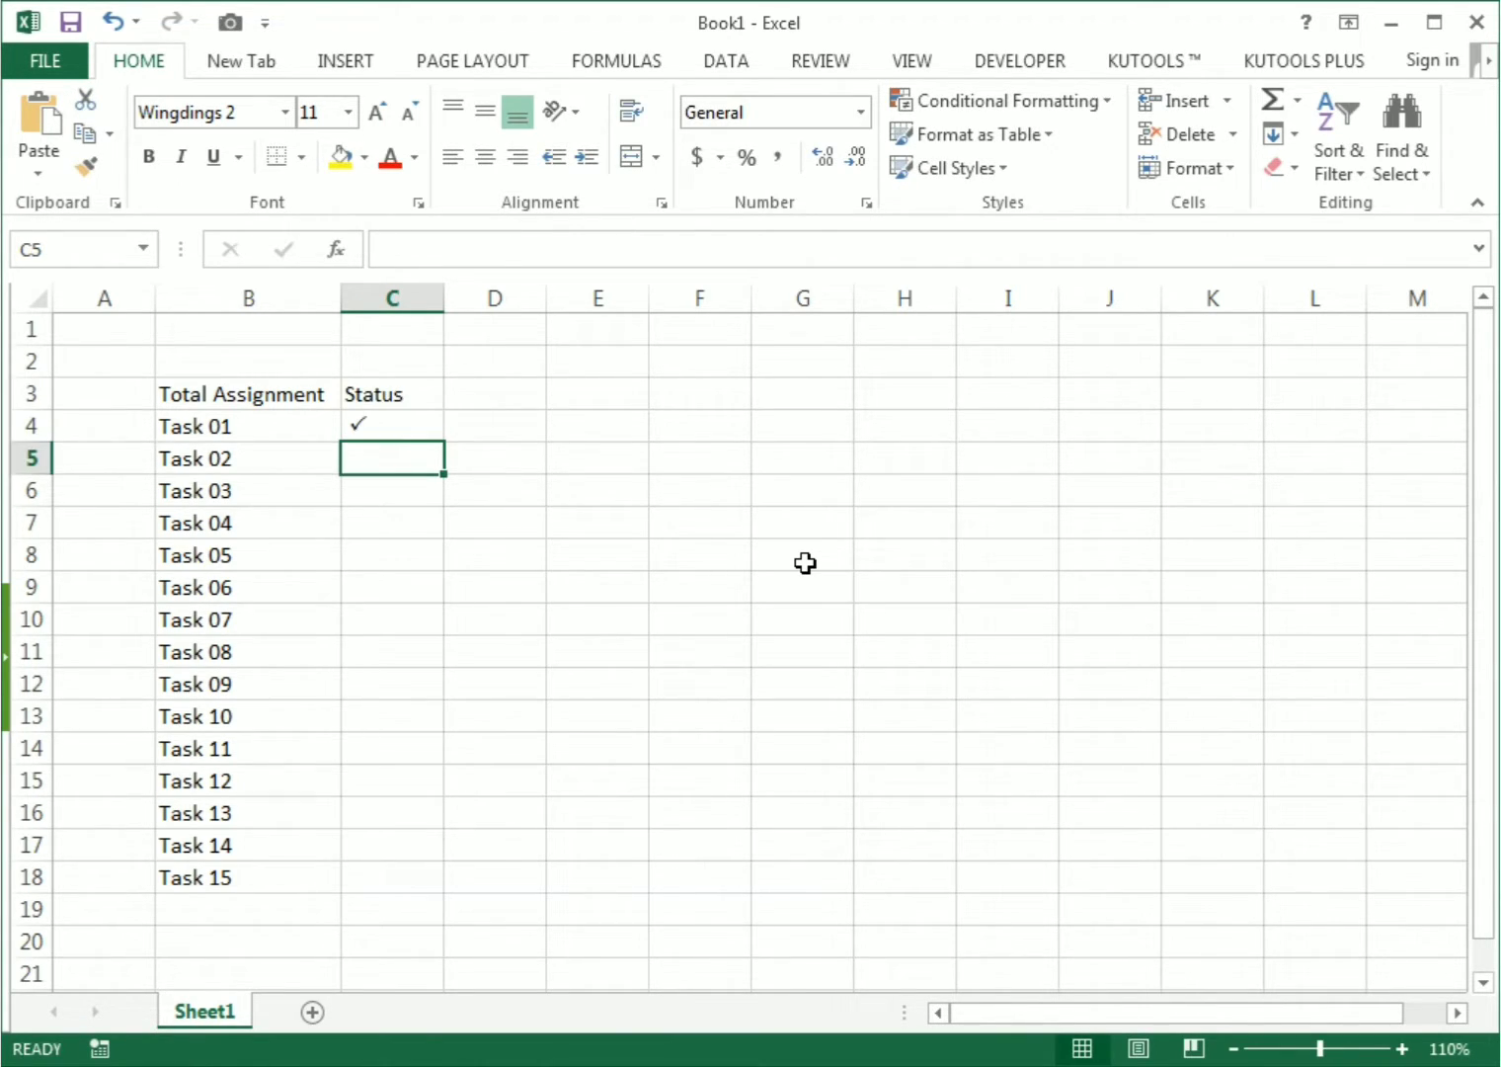
type("O")
key("Return")
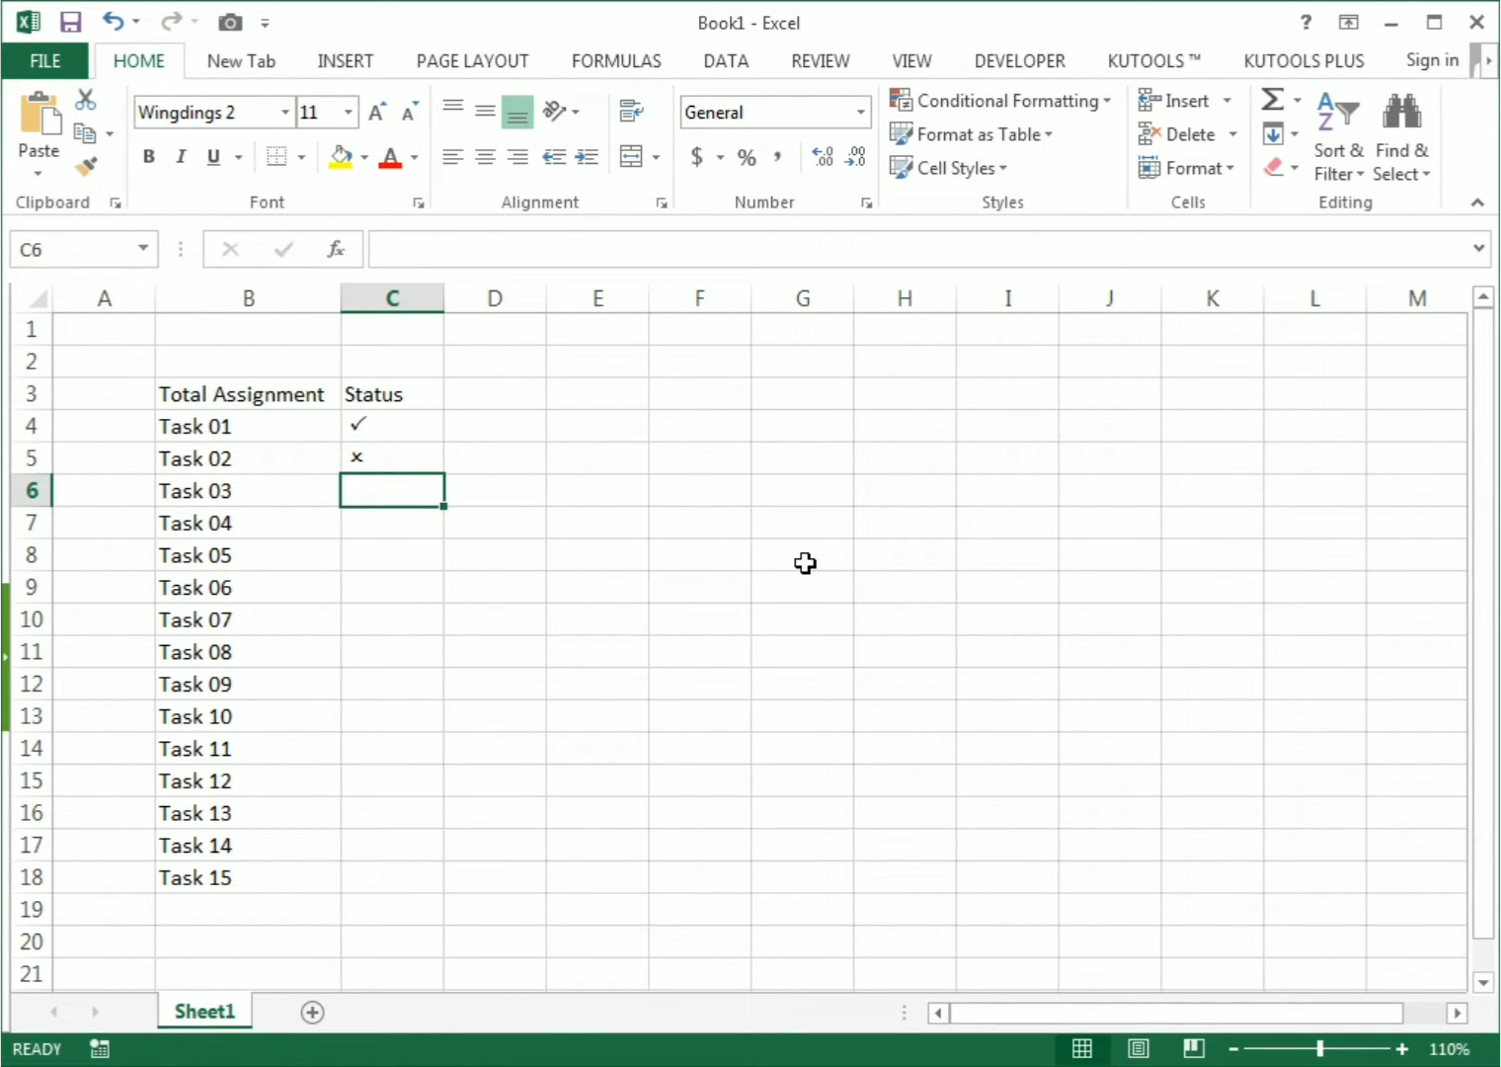
Select C4:C18 and open the Conditional Formatting menu.
left_click_drag(361, 422, 355, 879)
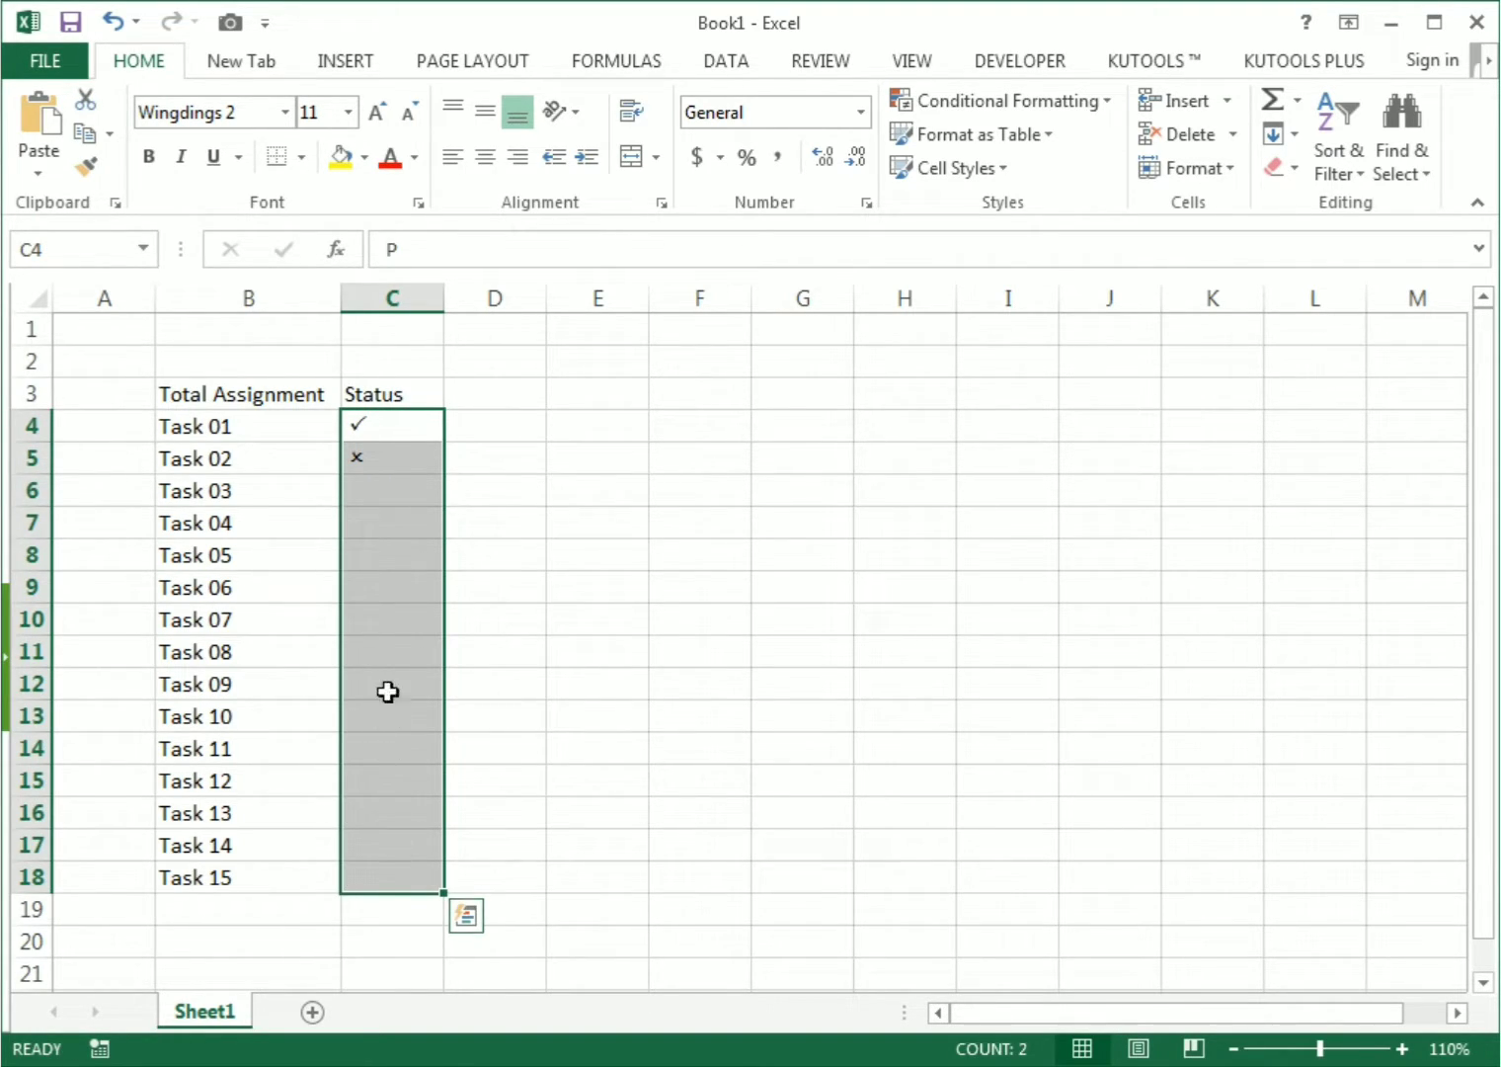
left_click(1001, 103)
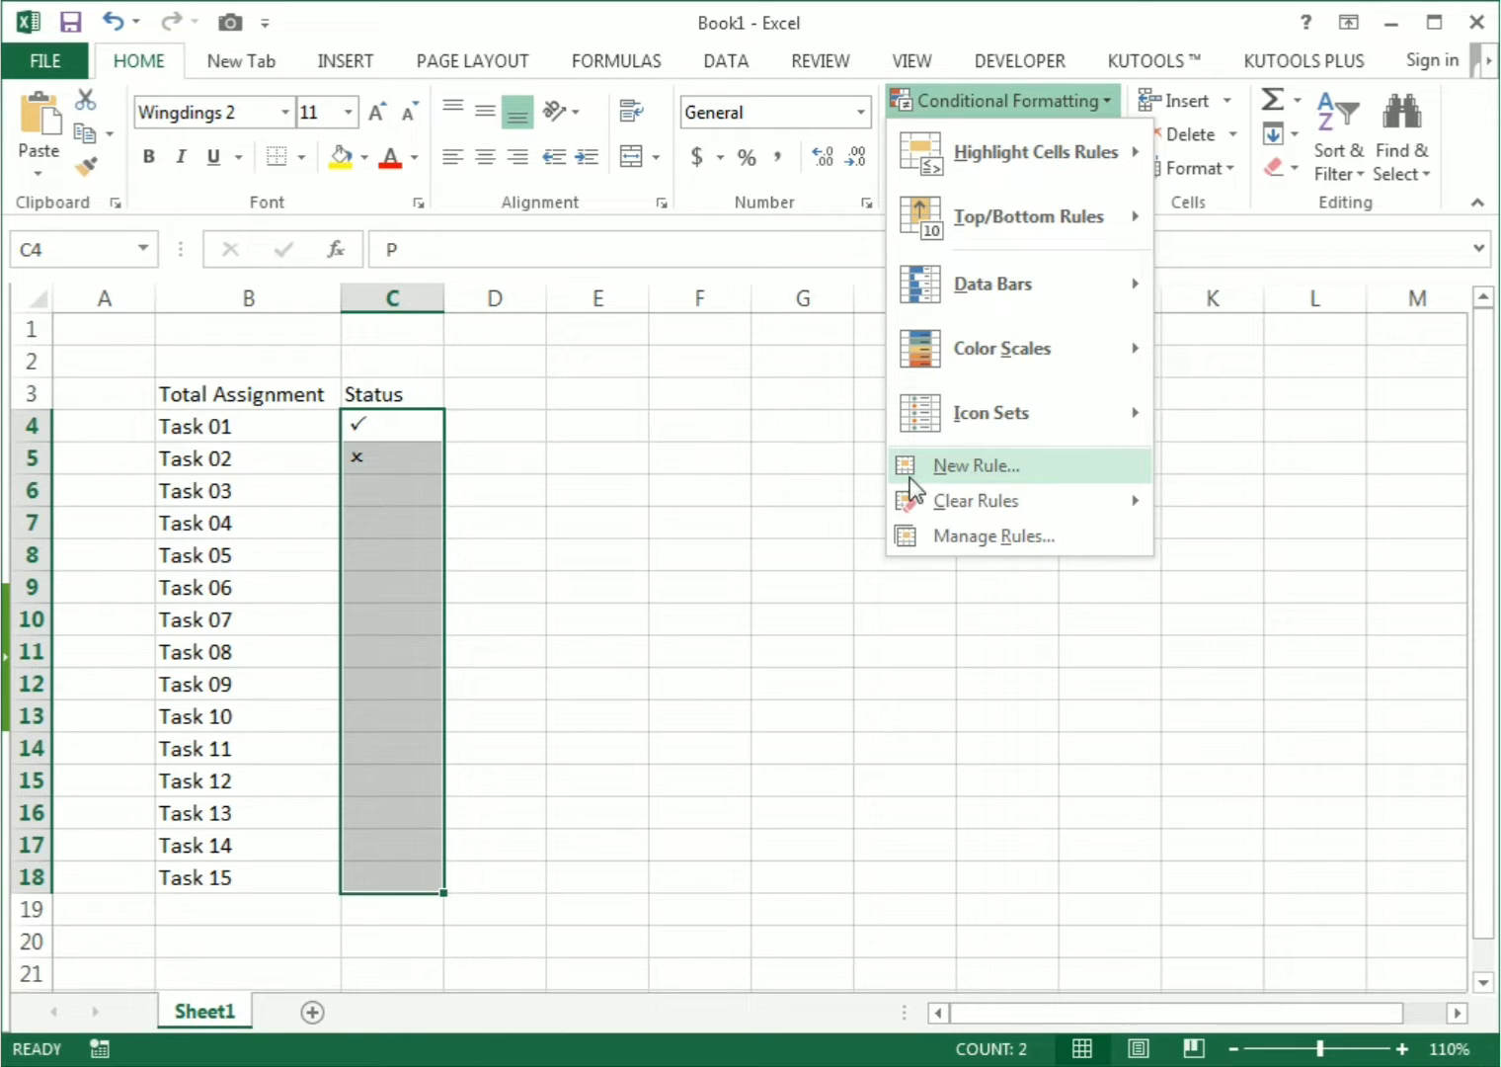
Start a new rule for C4:C18 matching cells that contain the specific text P.
left_click(956, 536)
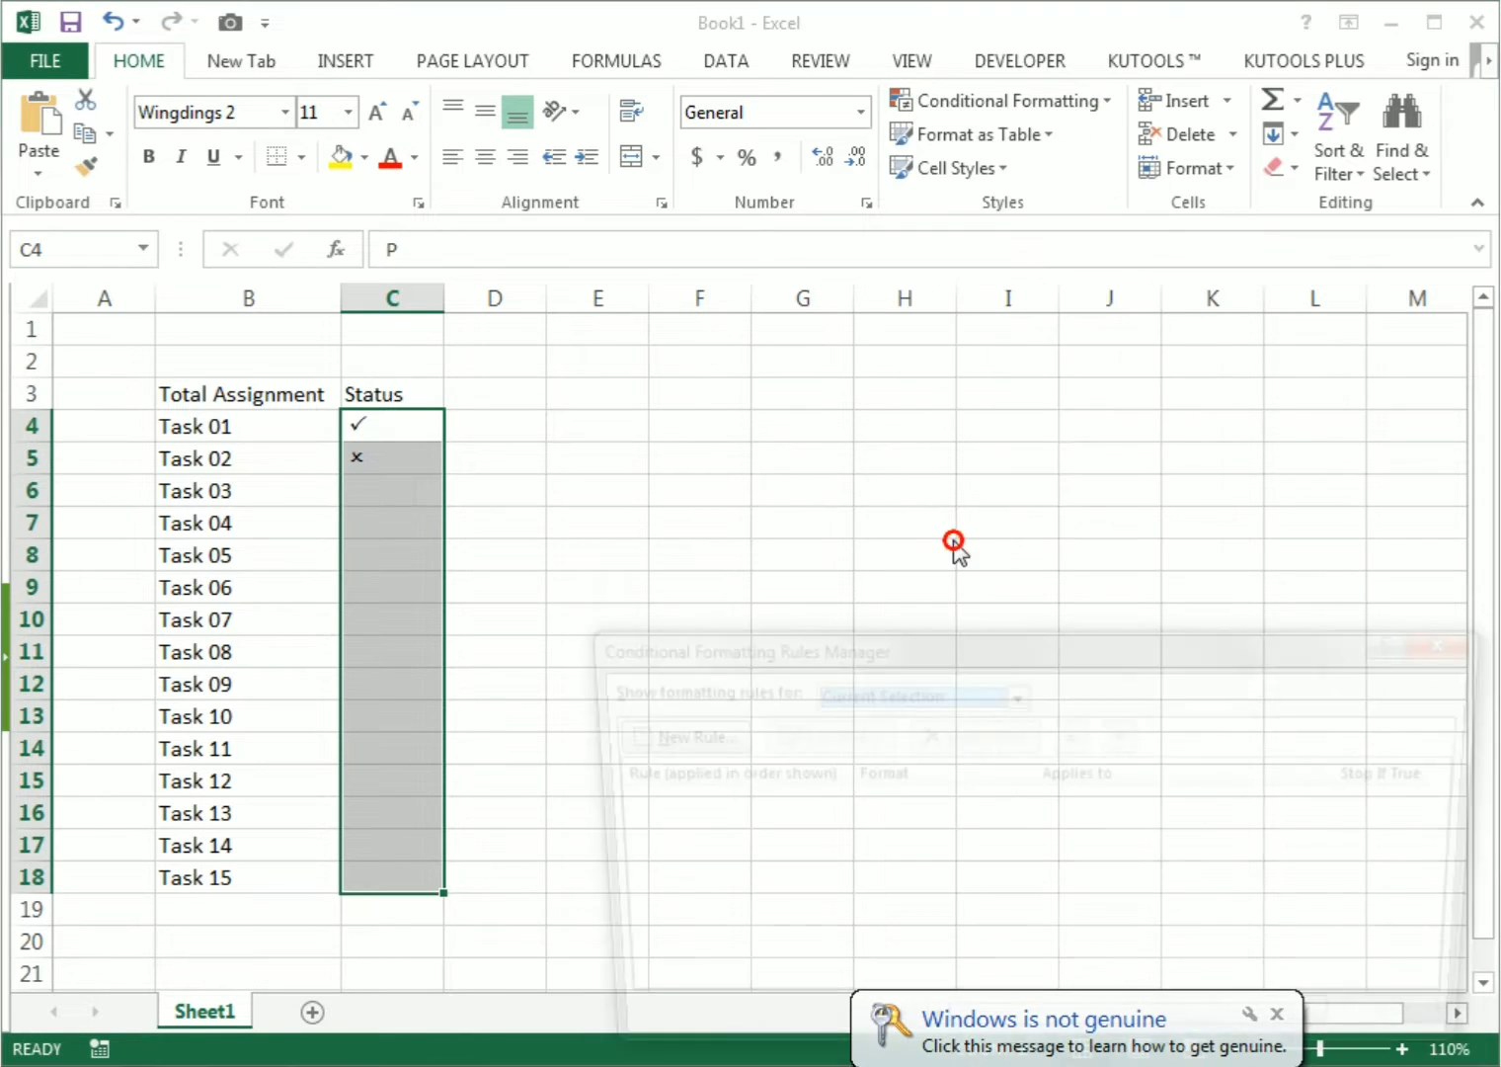
left_click(1276, 1013)
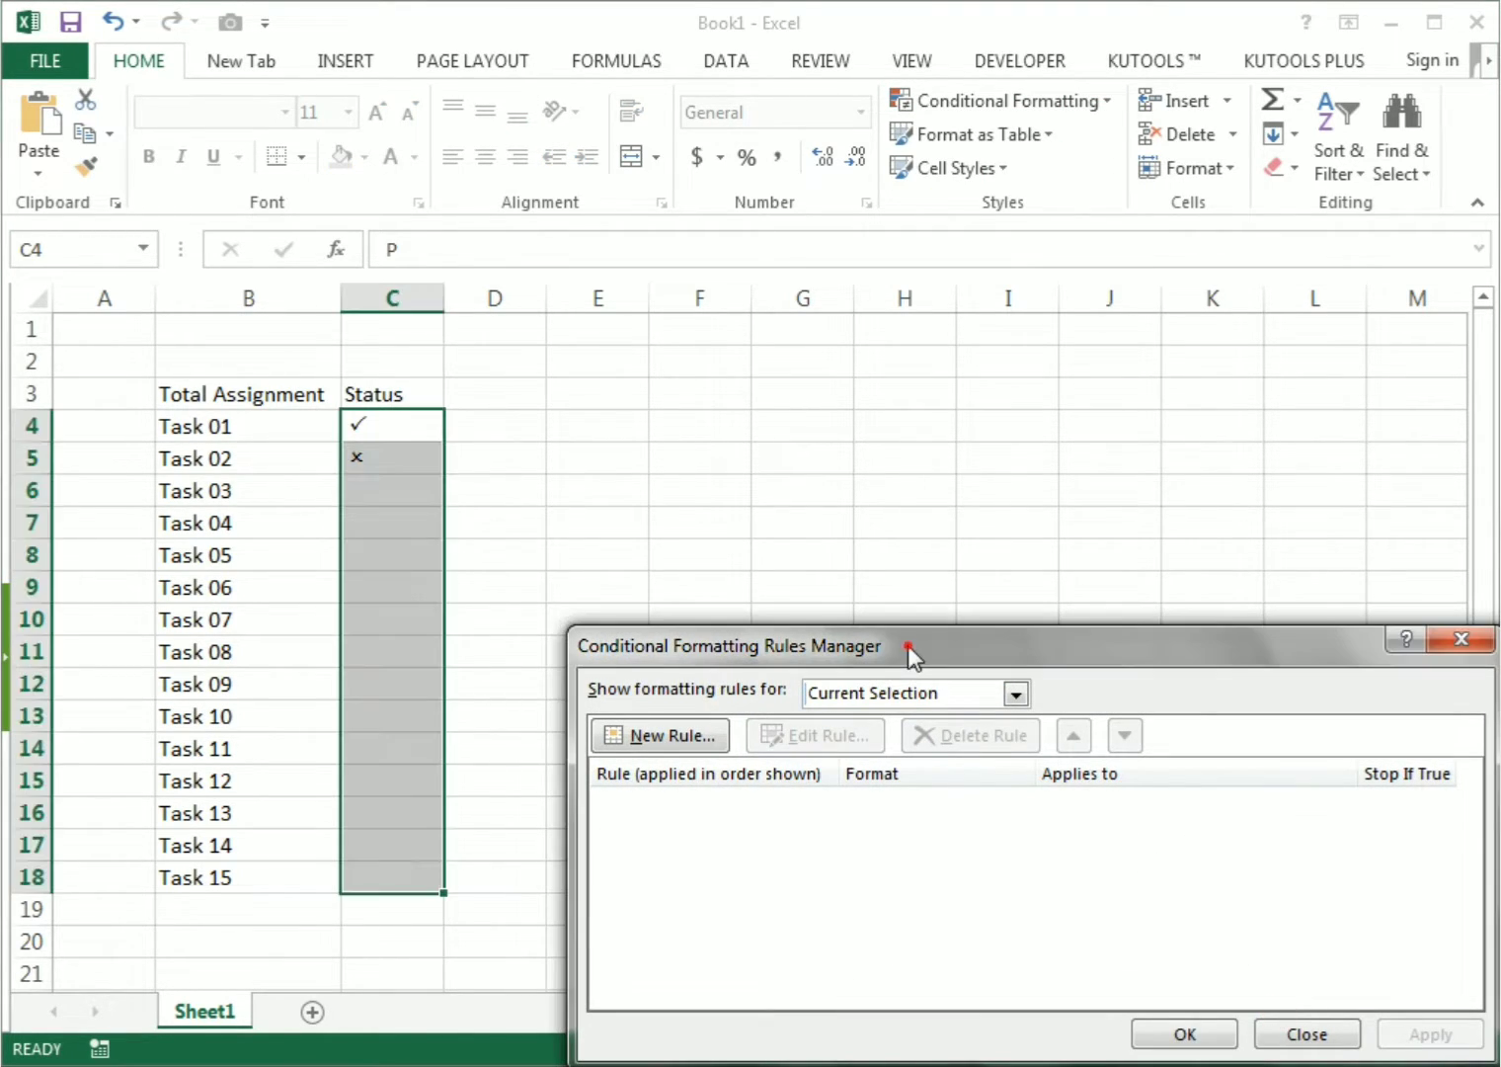
left_click(647, 742)
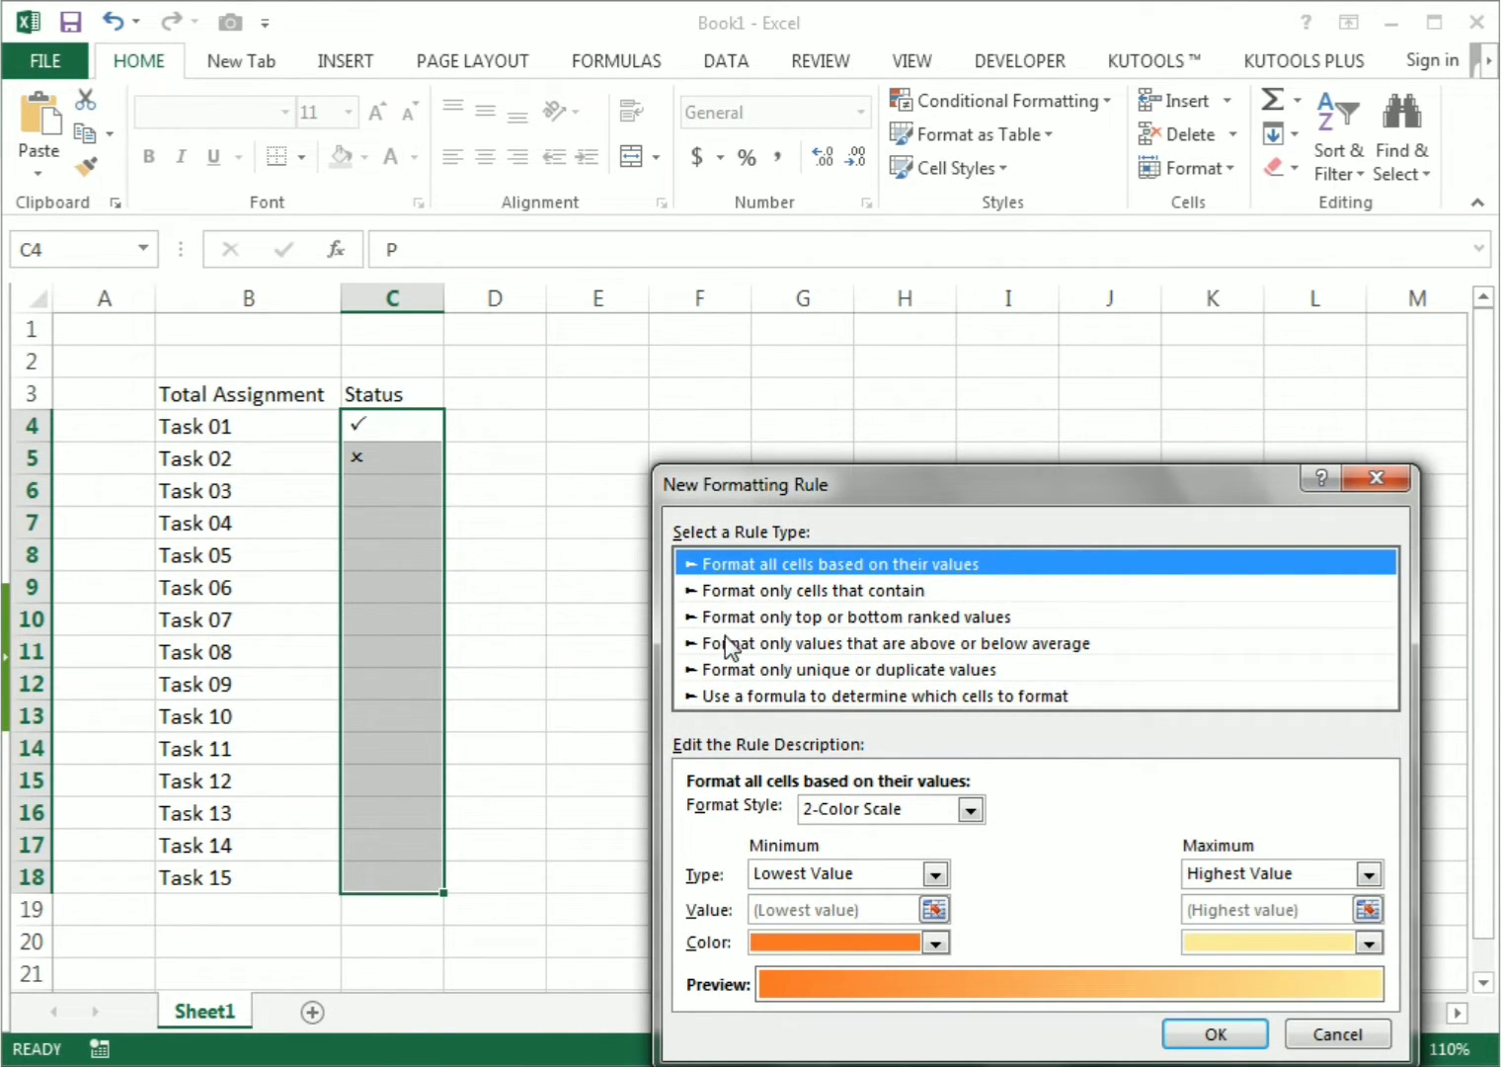
left_click(724, 592)
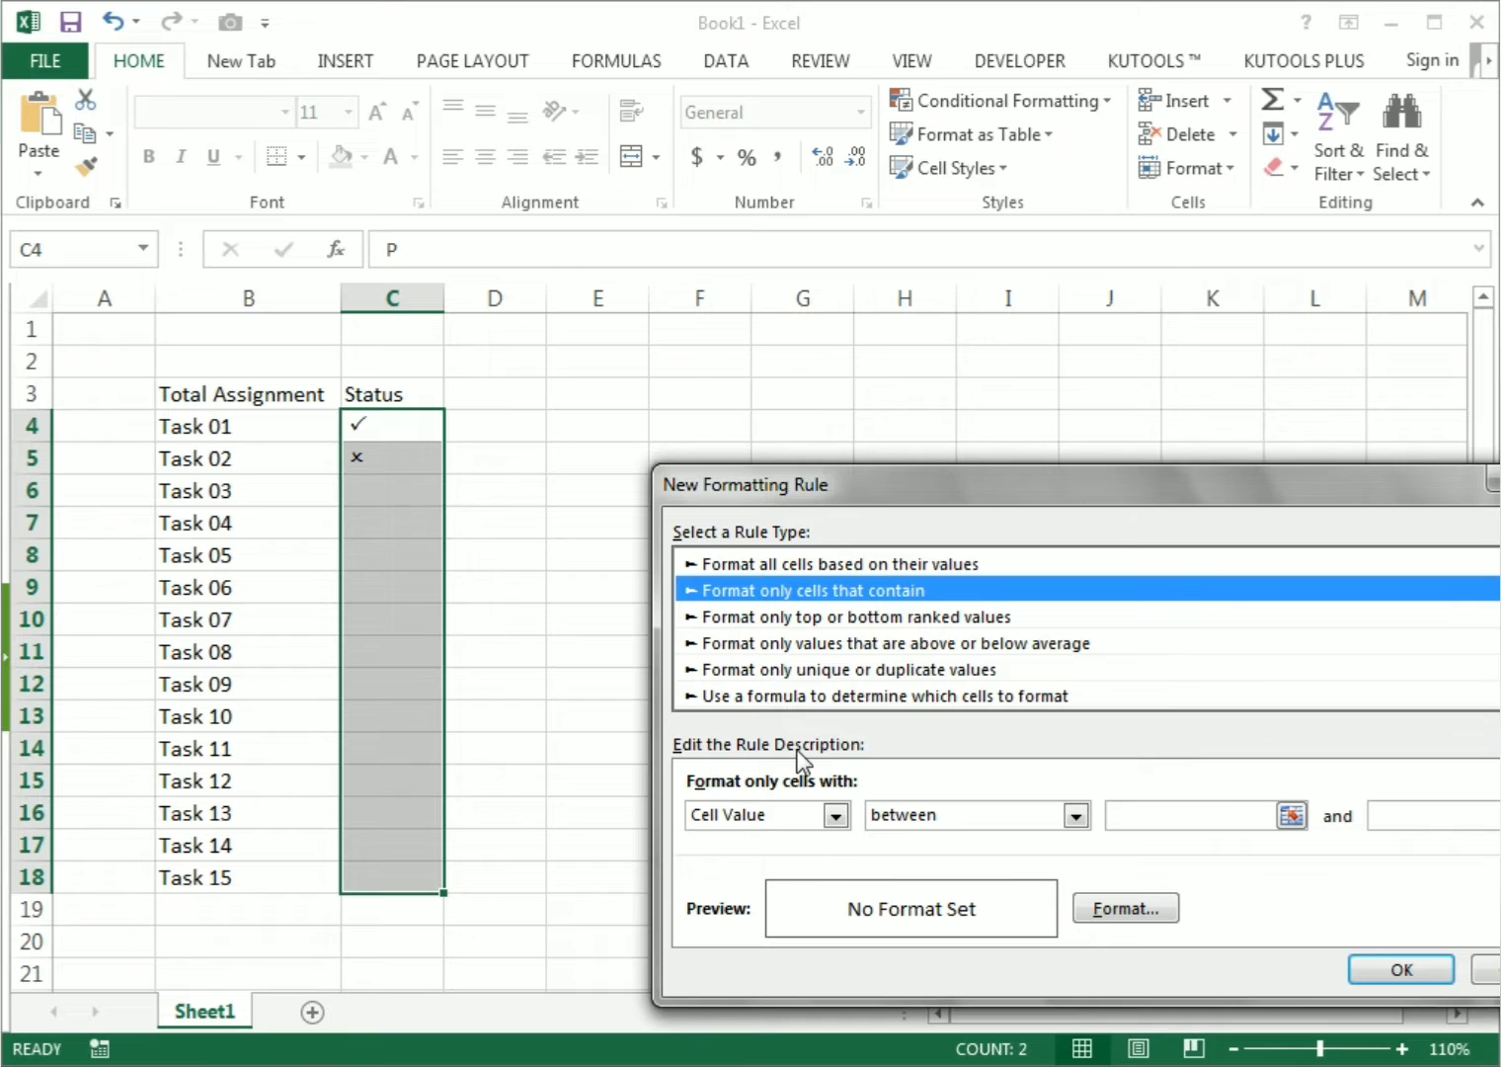
left_click(716, 815)
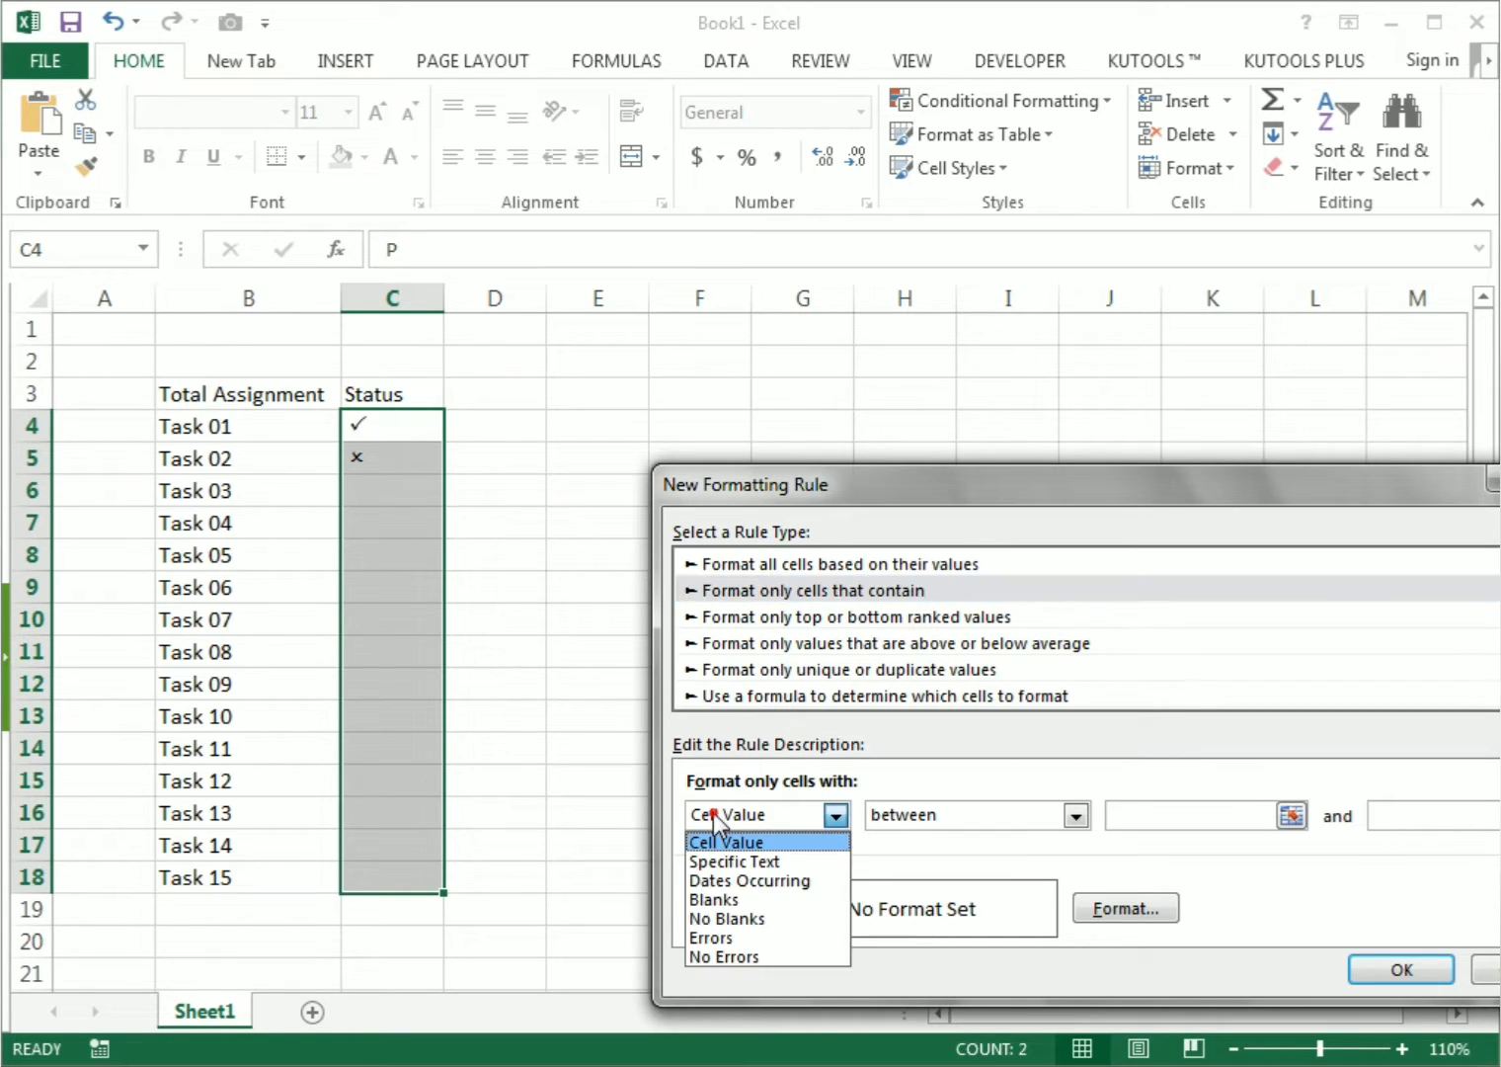
left_click(741, 862)
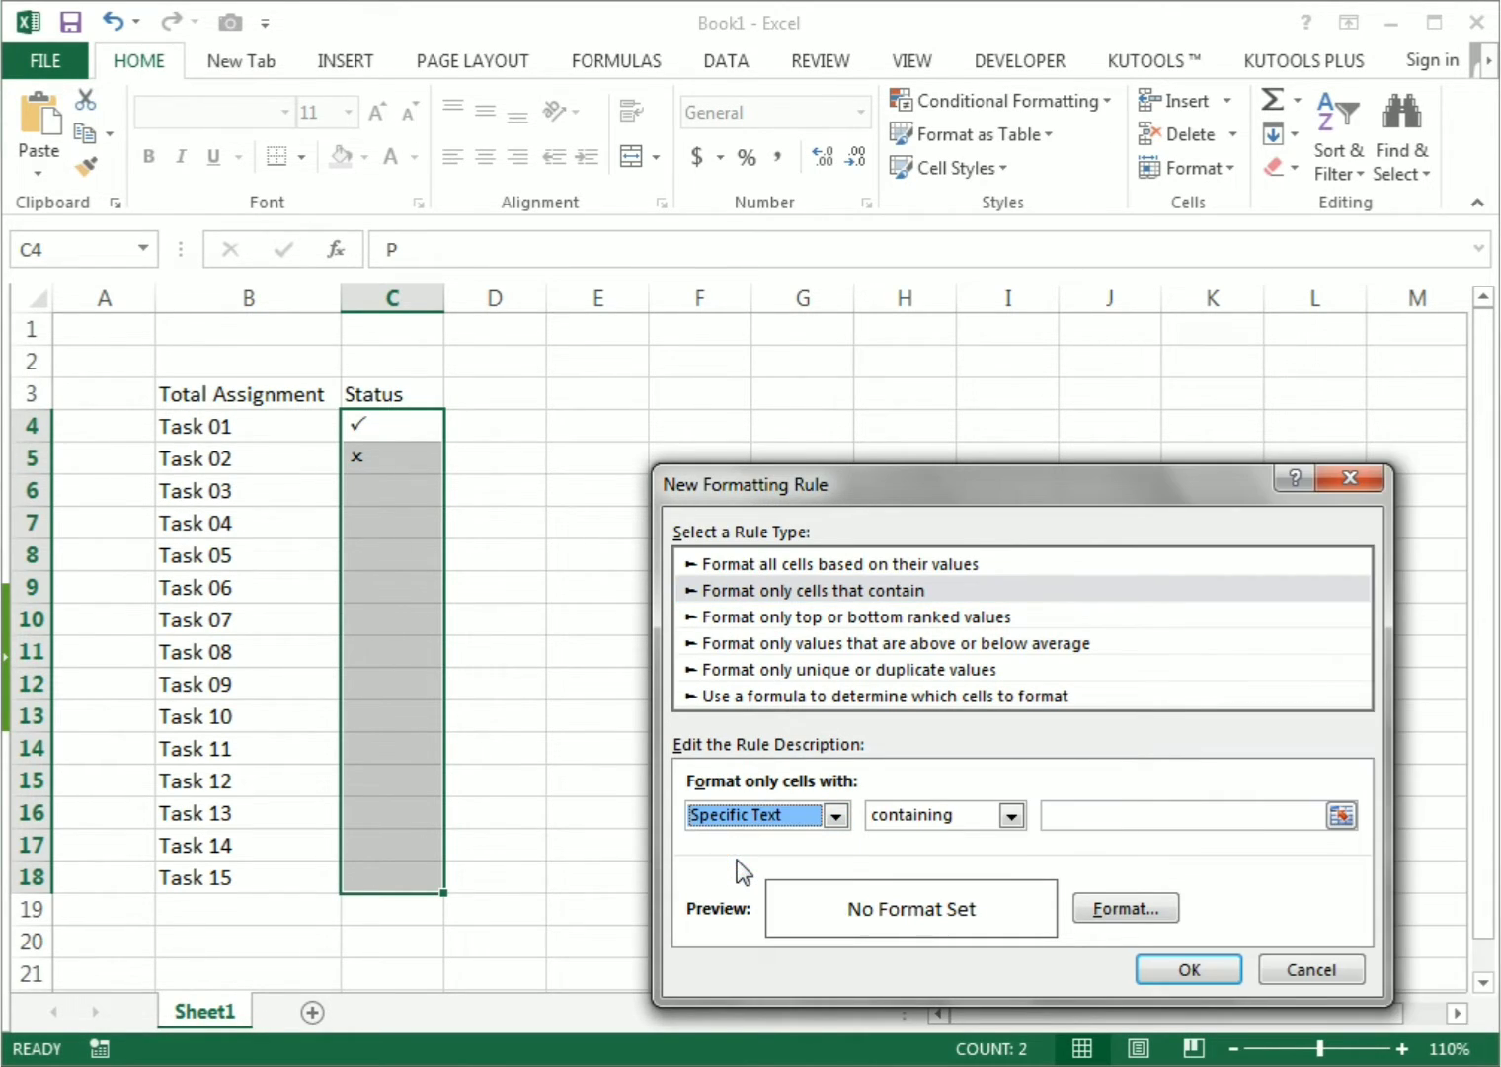
left_click(1080, 813)
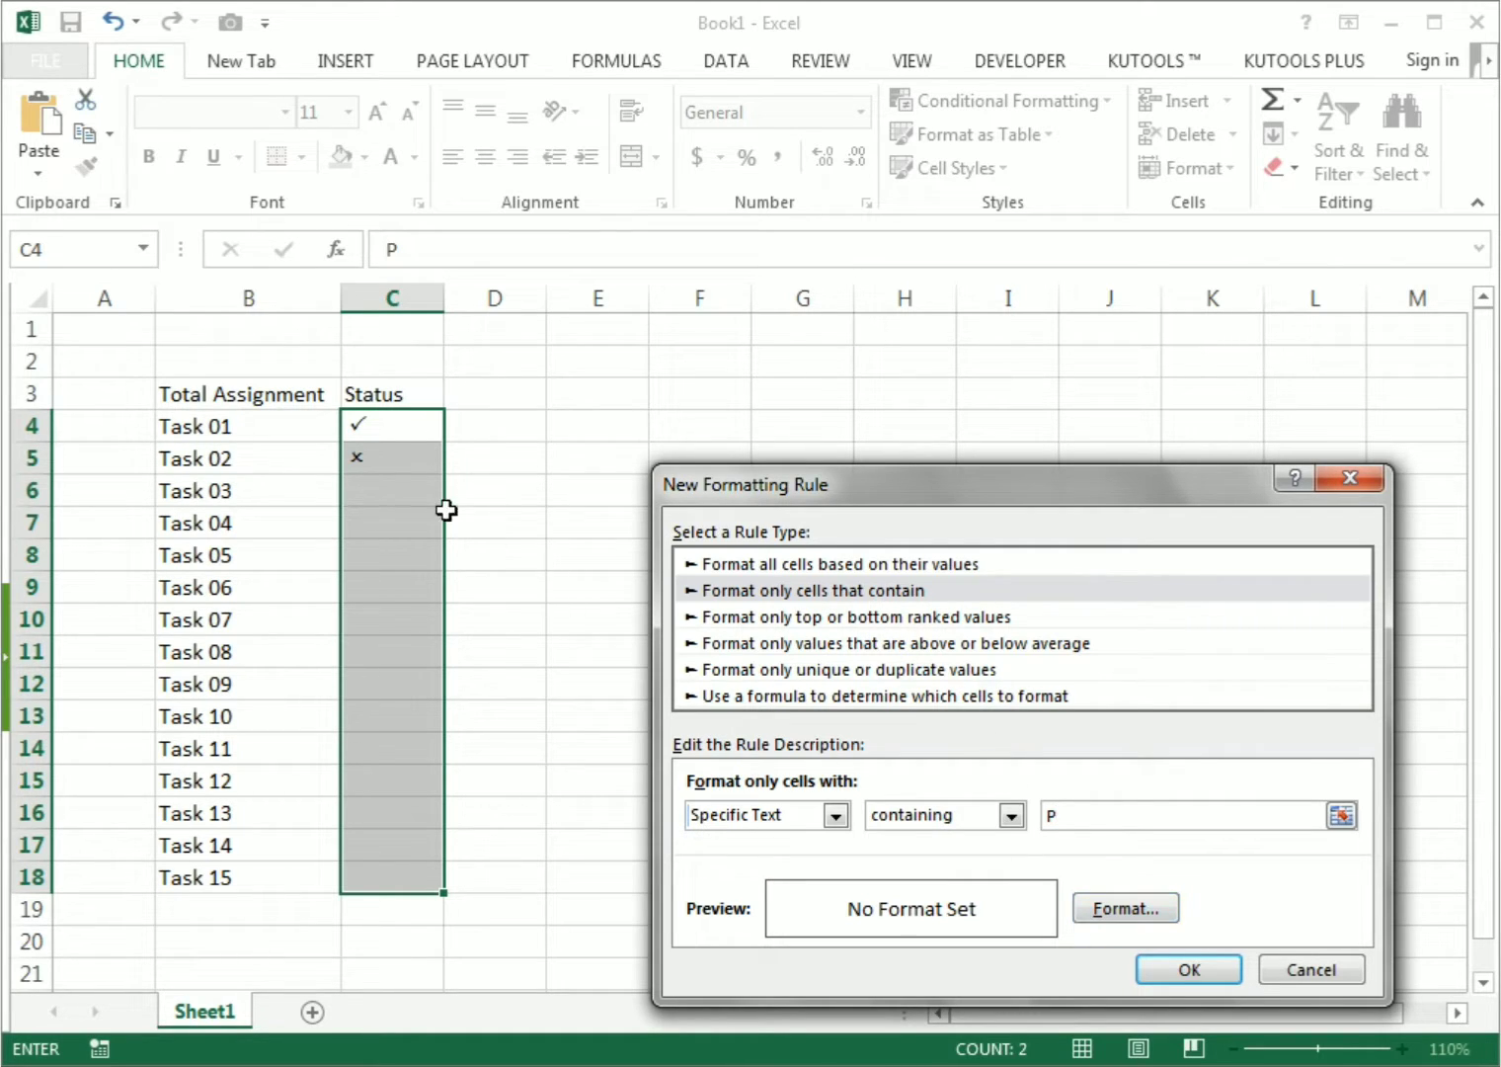
Give the P rule a bold green font and save it.
left_click(1122, 924)
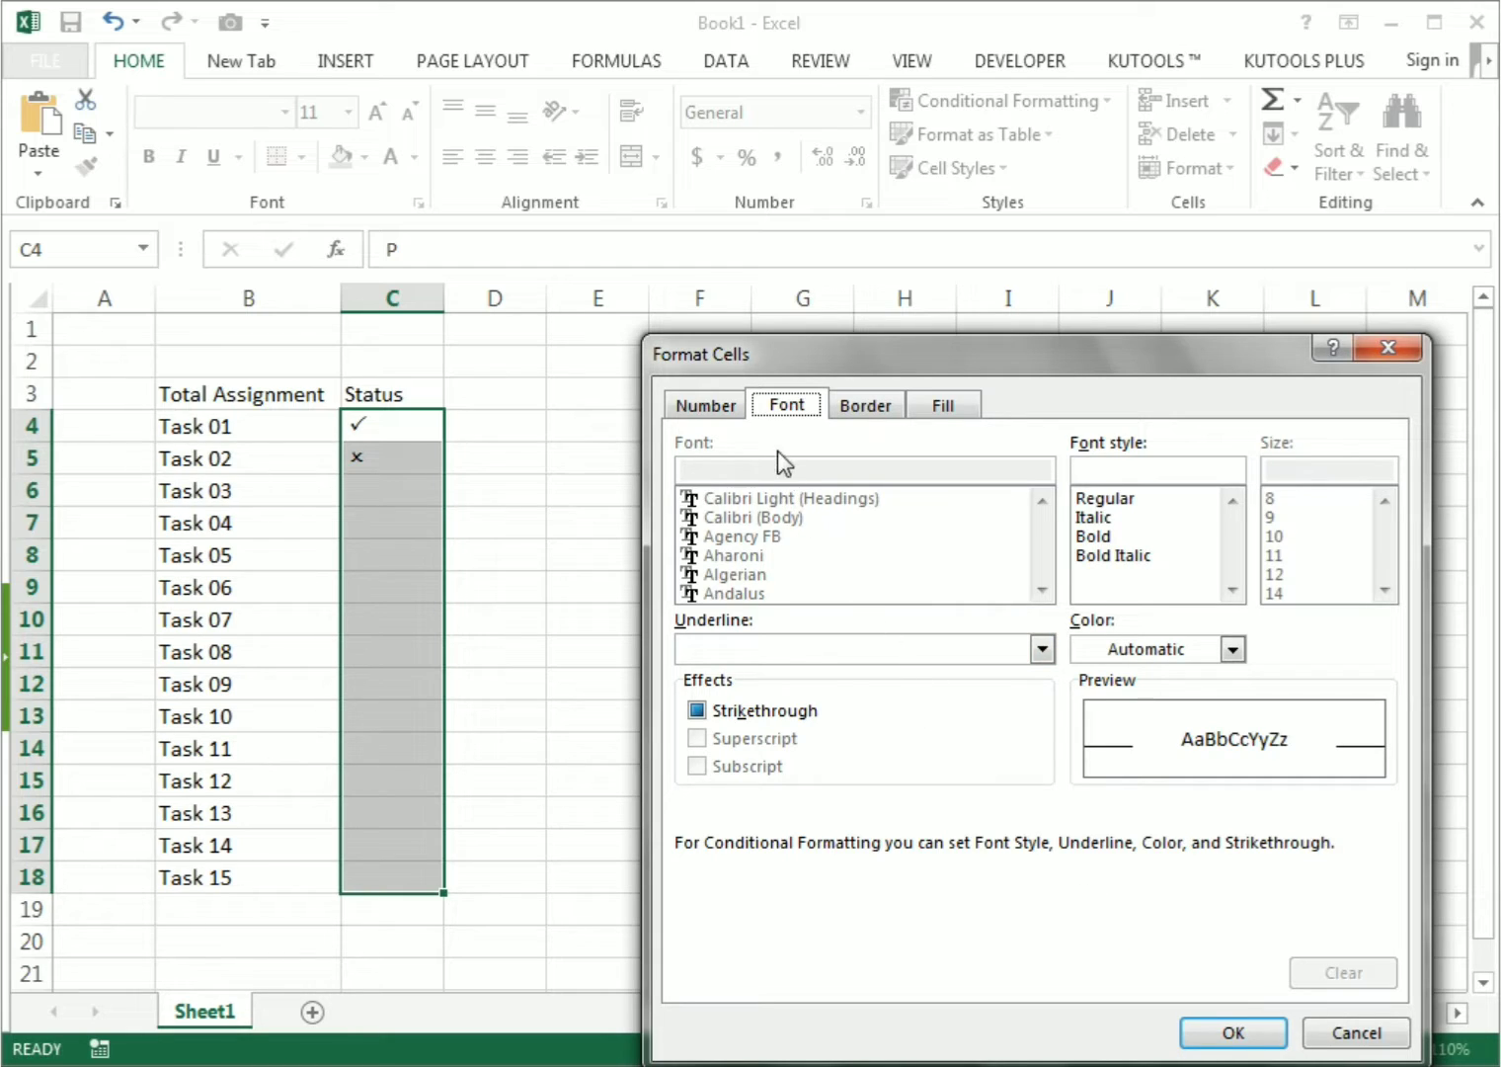
left_click(1092, 538)
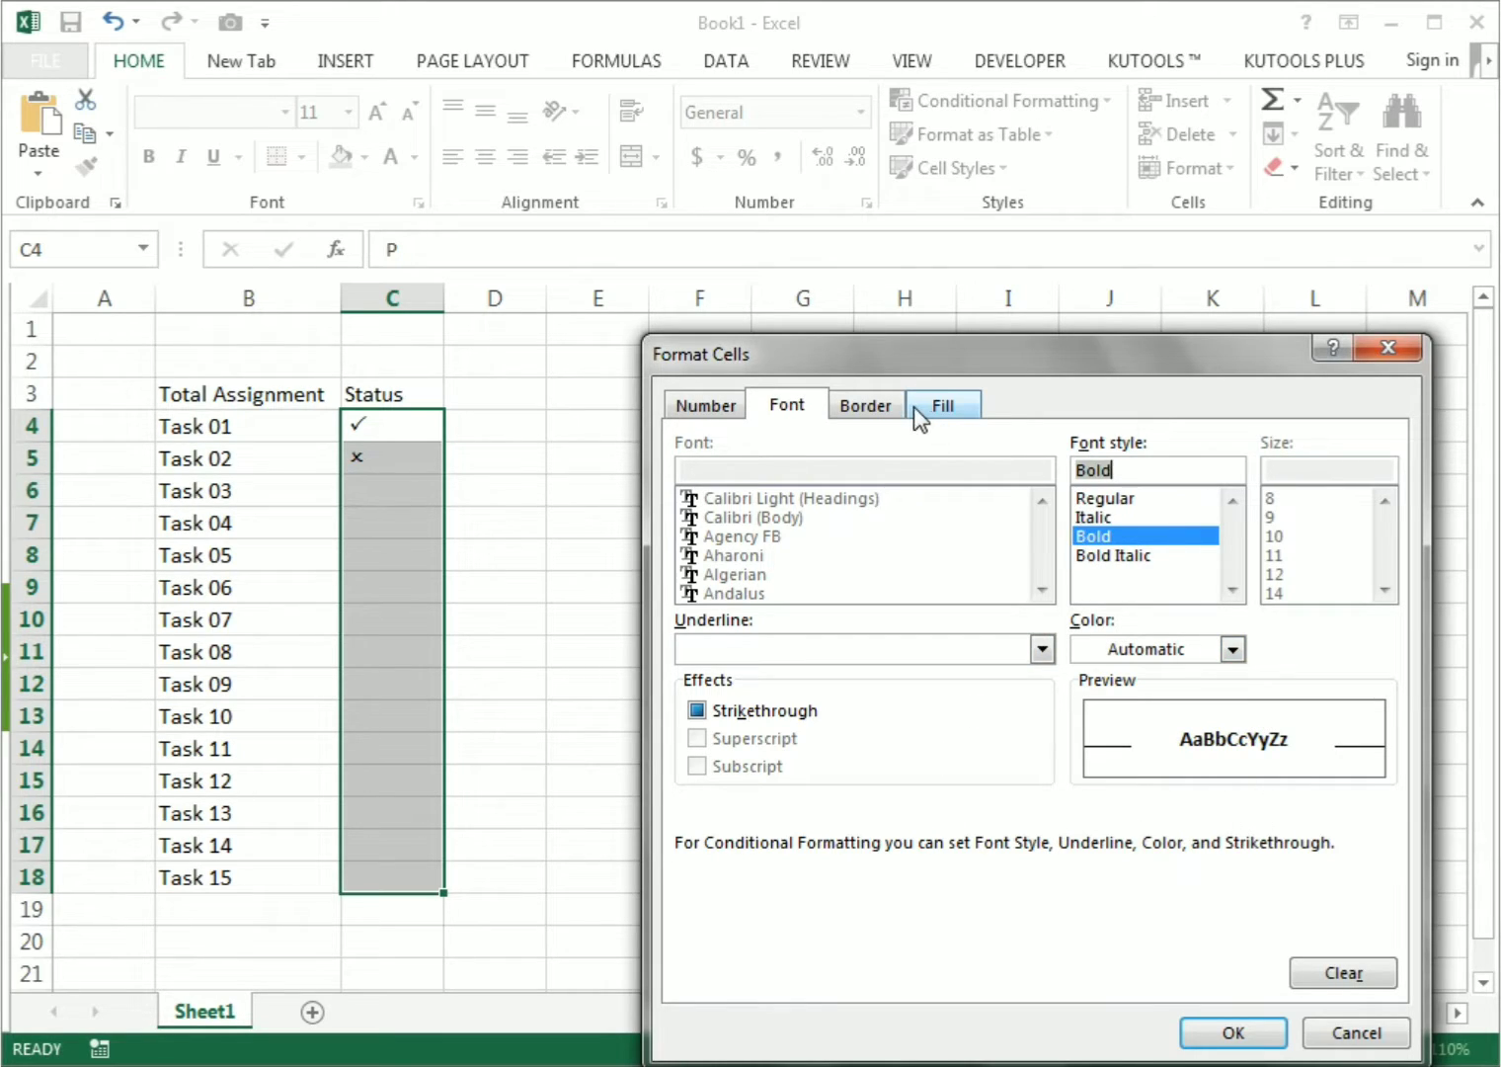
left_click(1233, 650)
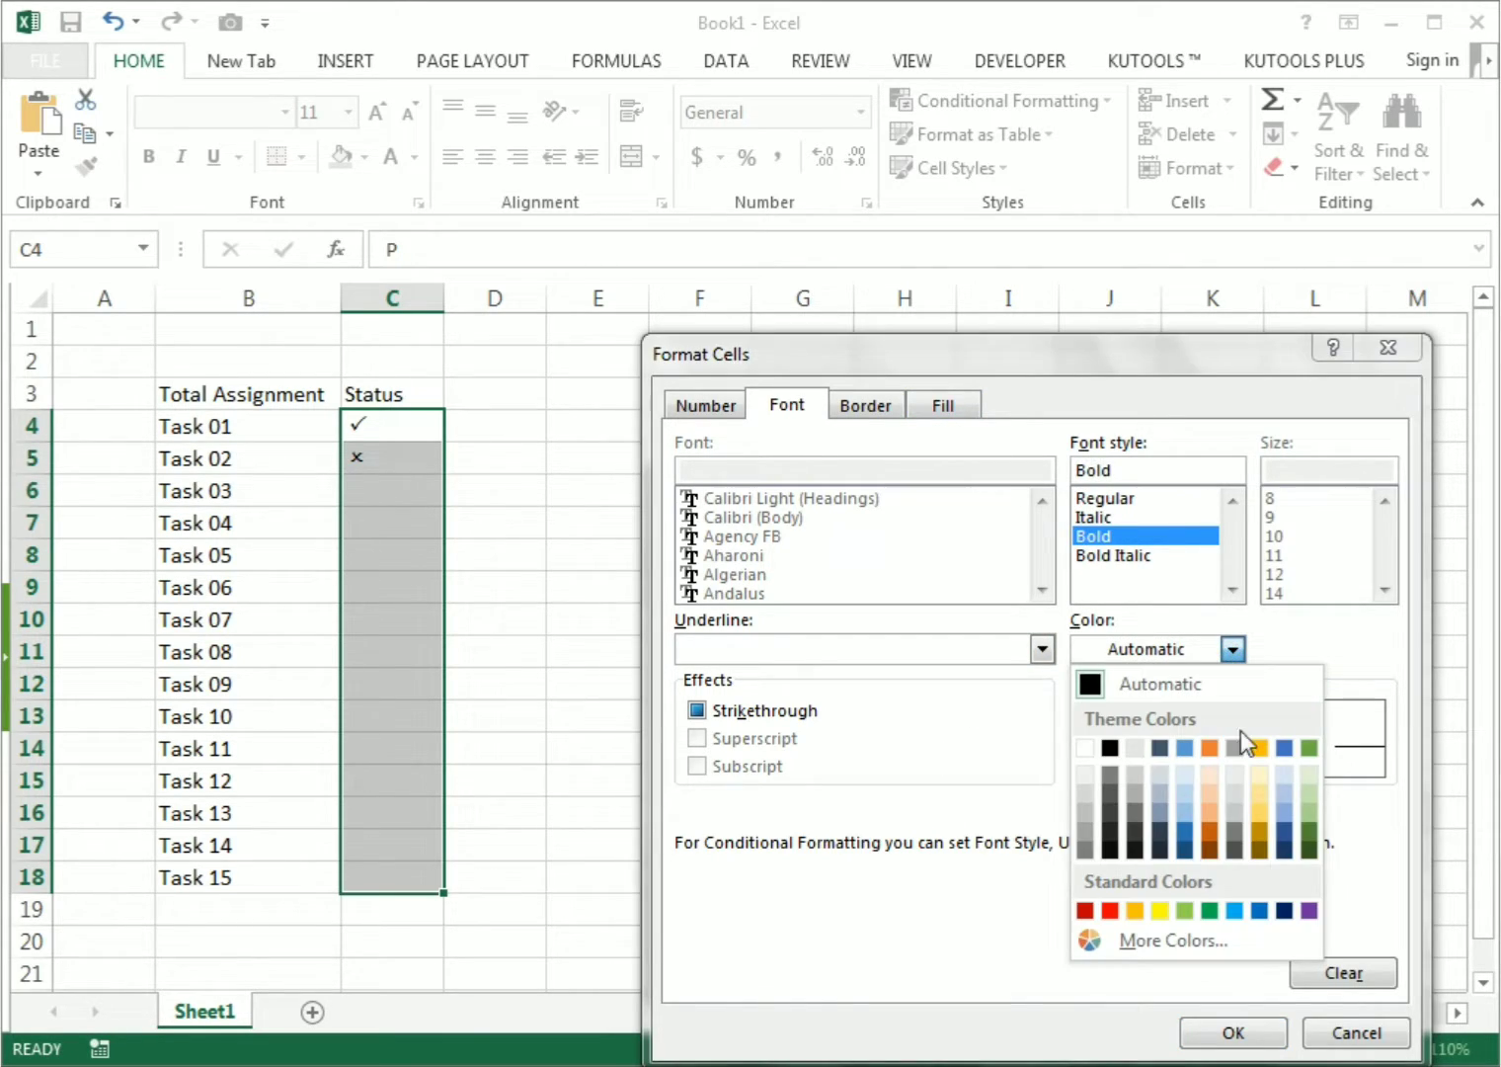
left_click(1211, 911)
left_click(1233, 1029)
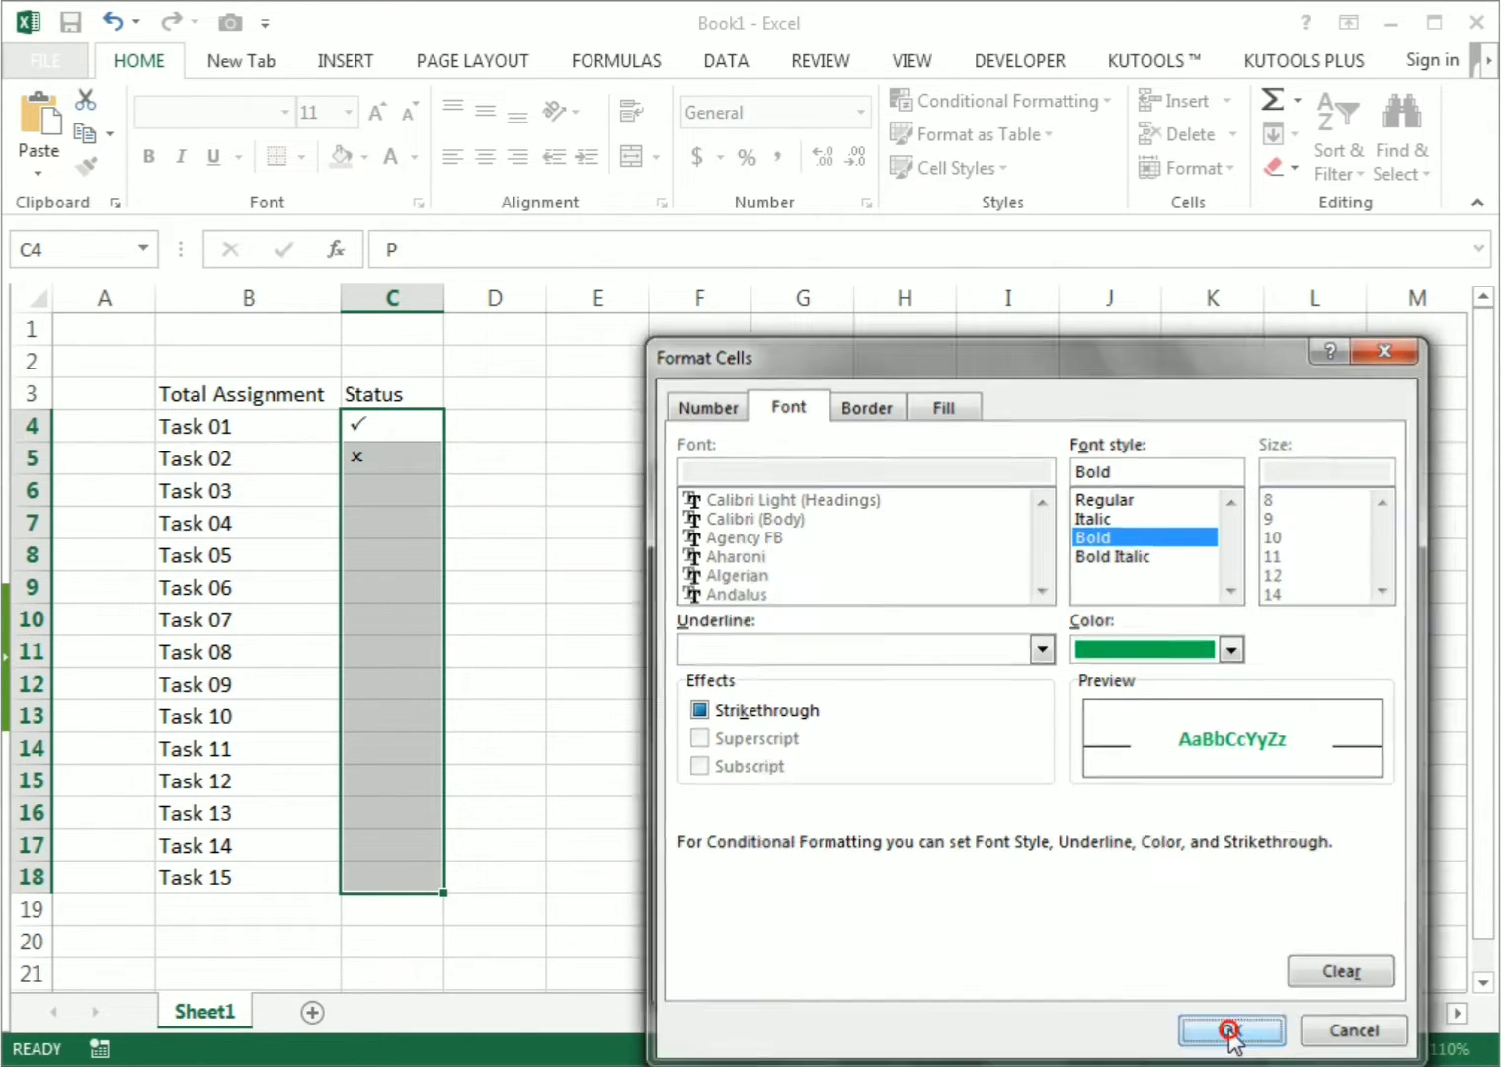
left_click(1182, 968)
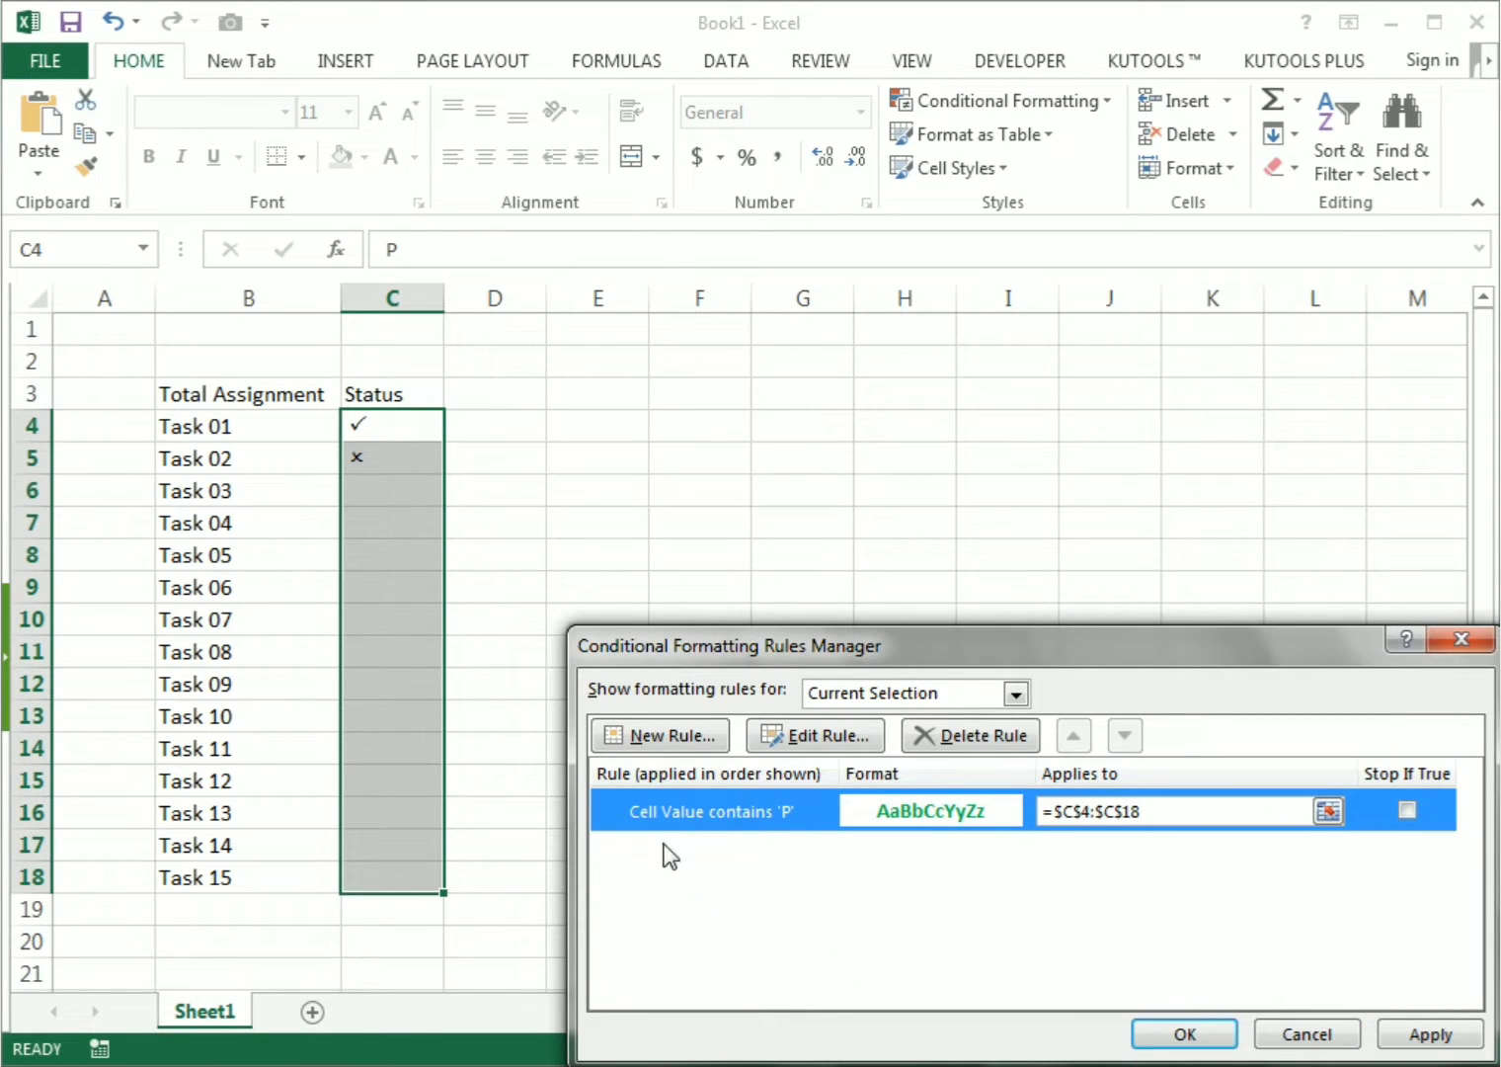
Start a second rule matching cells that contain the specific text O.
left_click(633, 736)
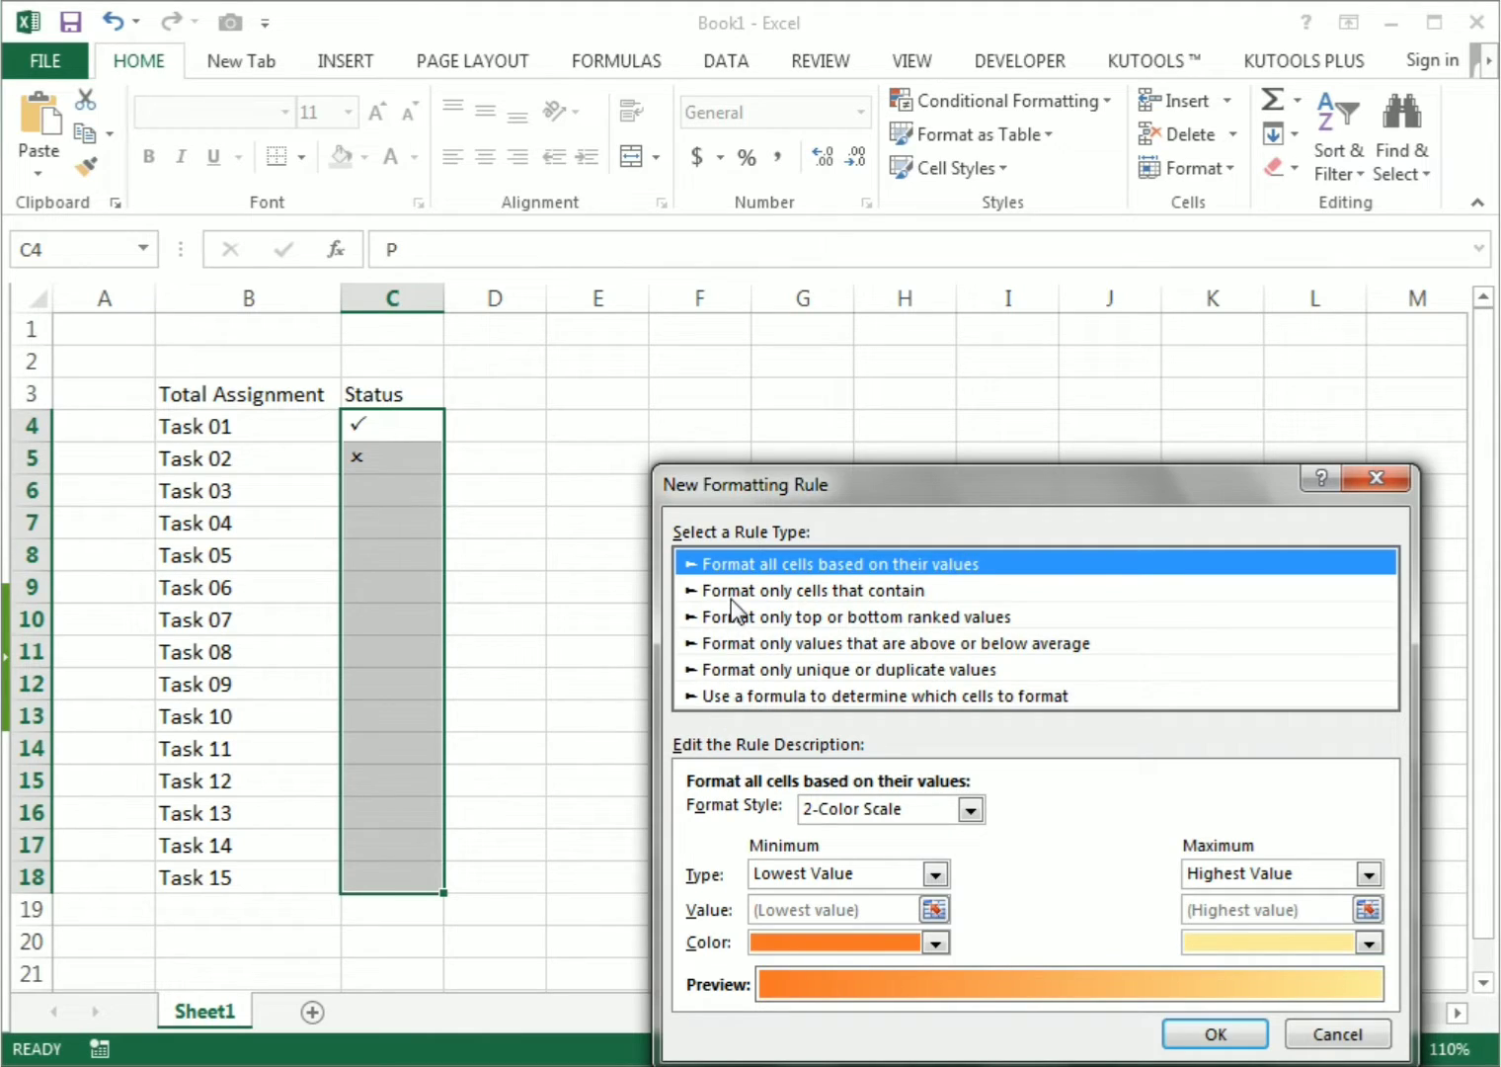
left_click(730, 593)
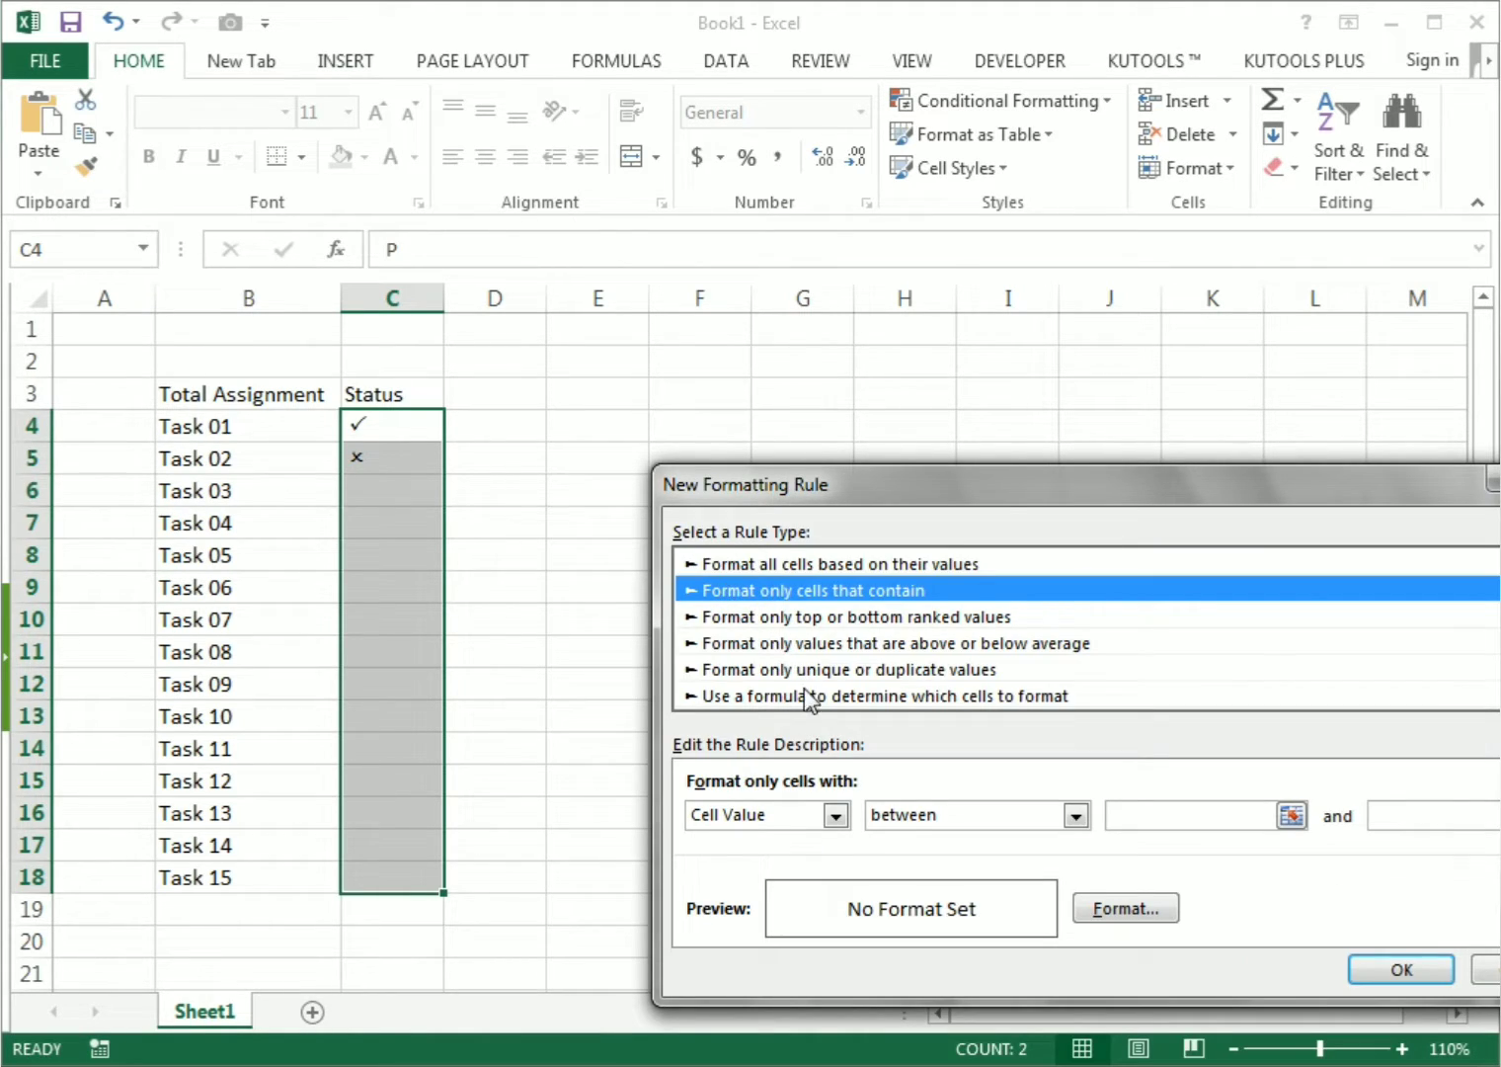
left_click(835, 816)
left_click(855, 779)
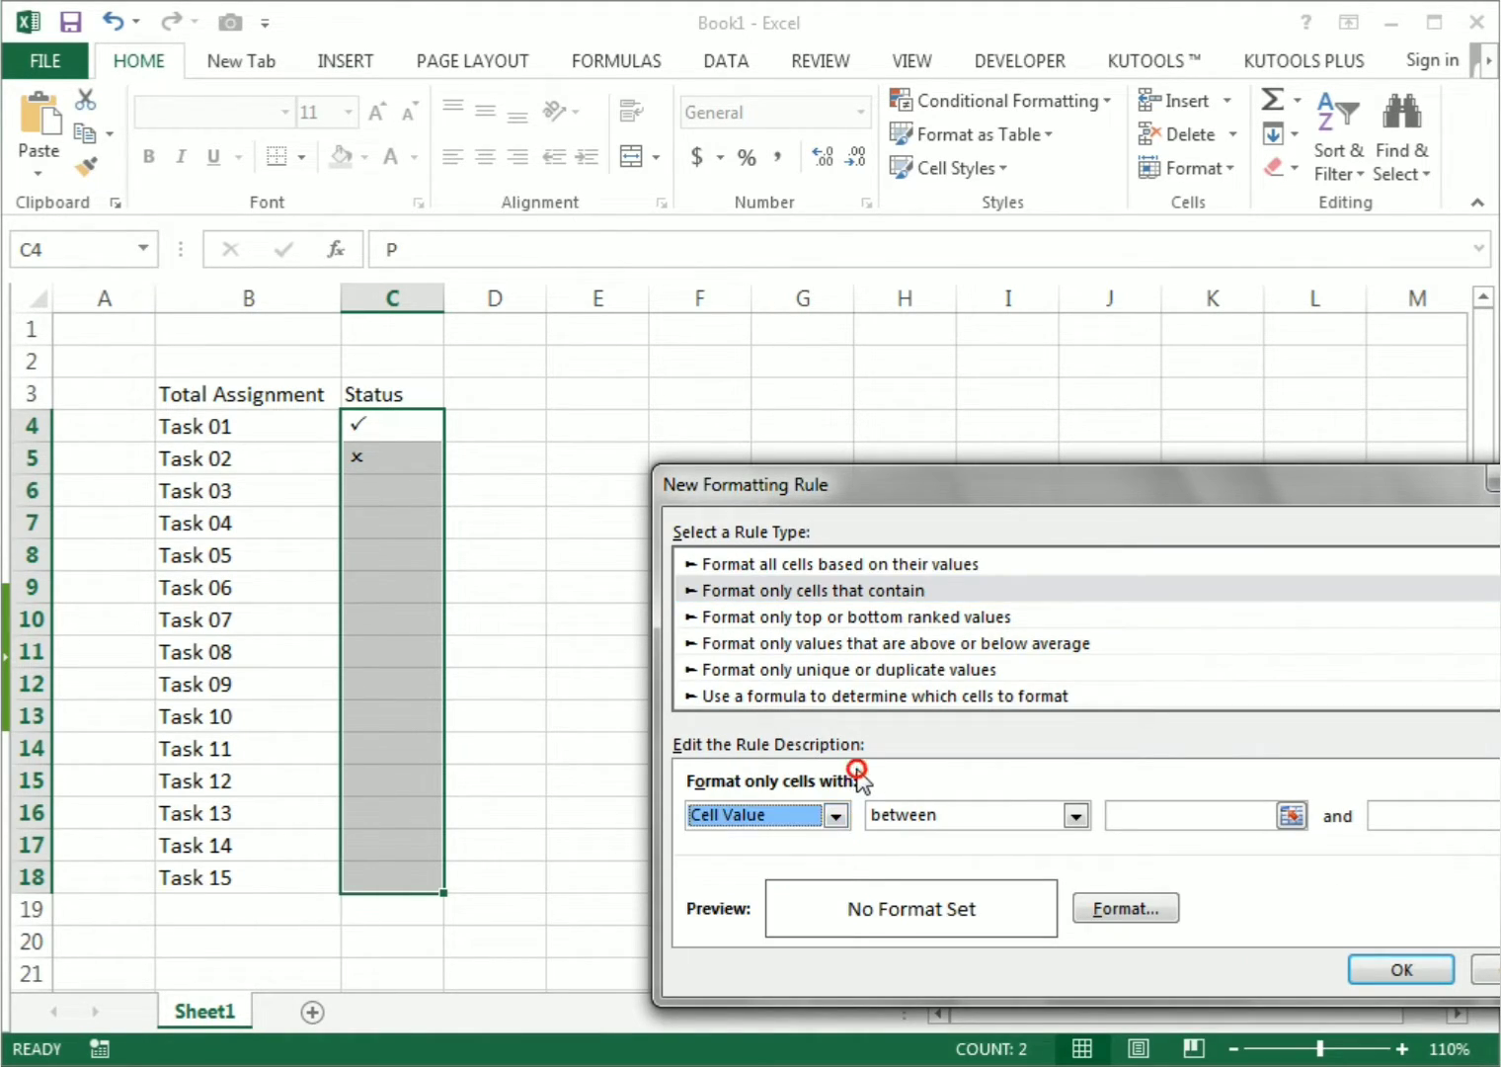
left_click(836, 815)
left_click(717, 863)
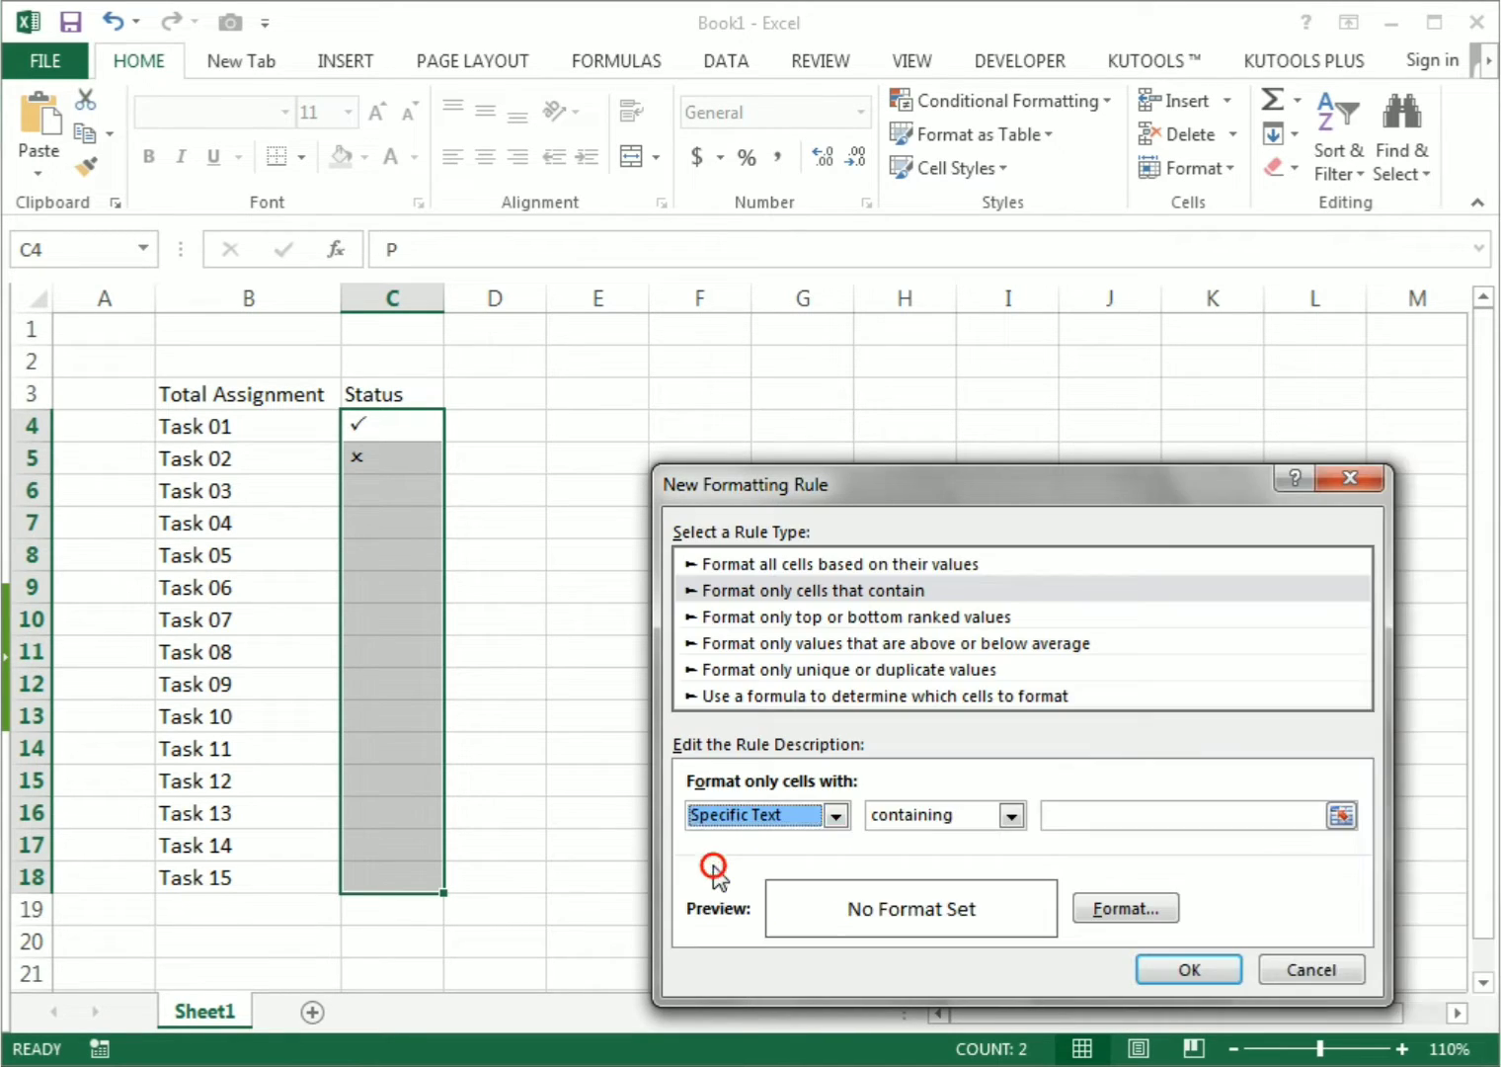
left_click(1106, 817)
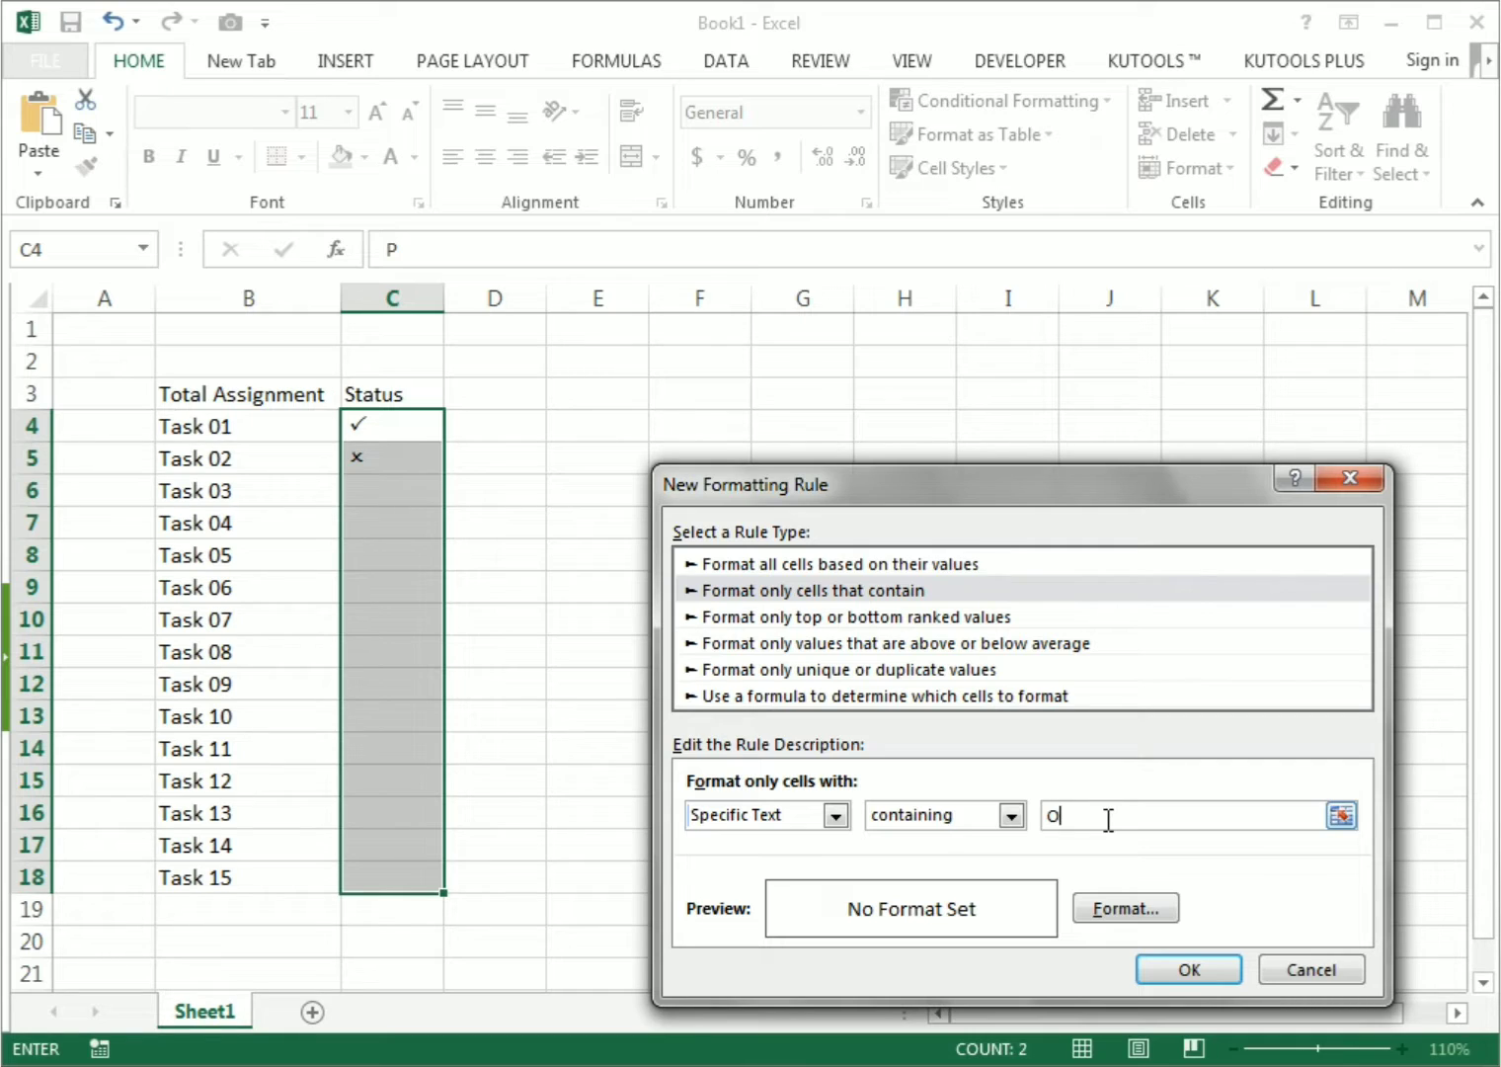
Format the O rule bold red, save it, and apply both rules to the Status column.
left_click(1110, 910)
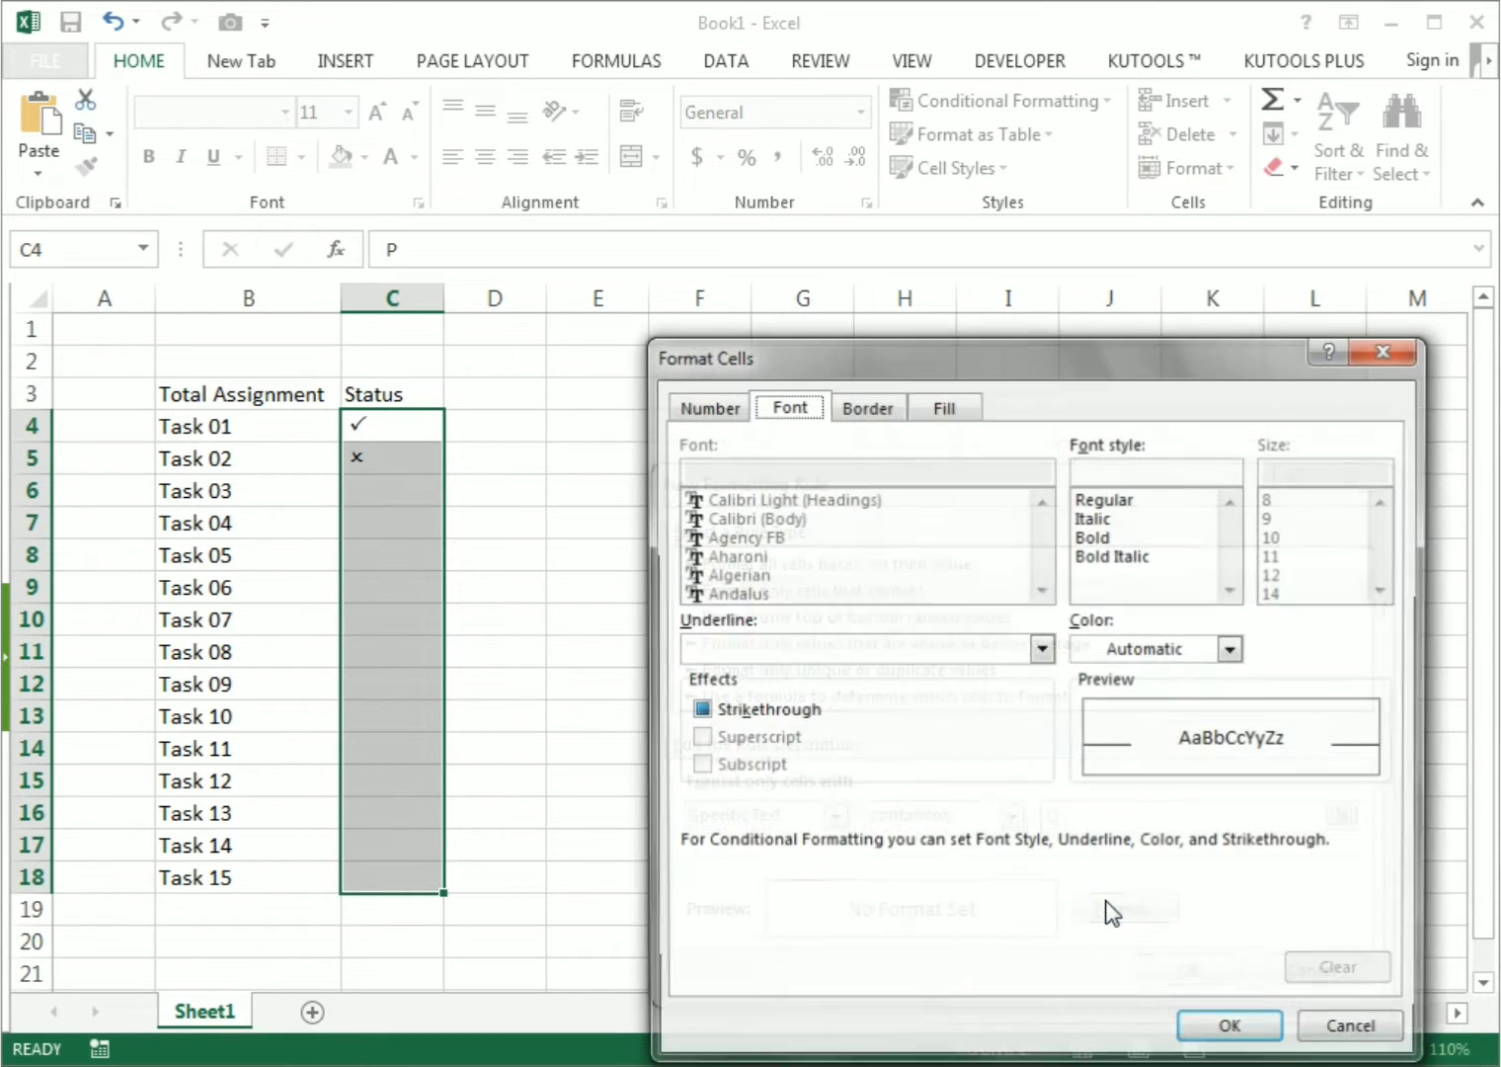
left_click(1093, 536)
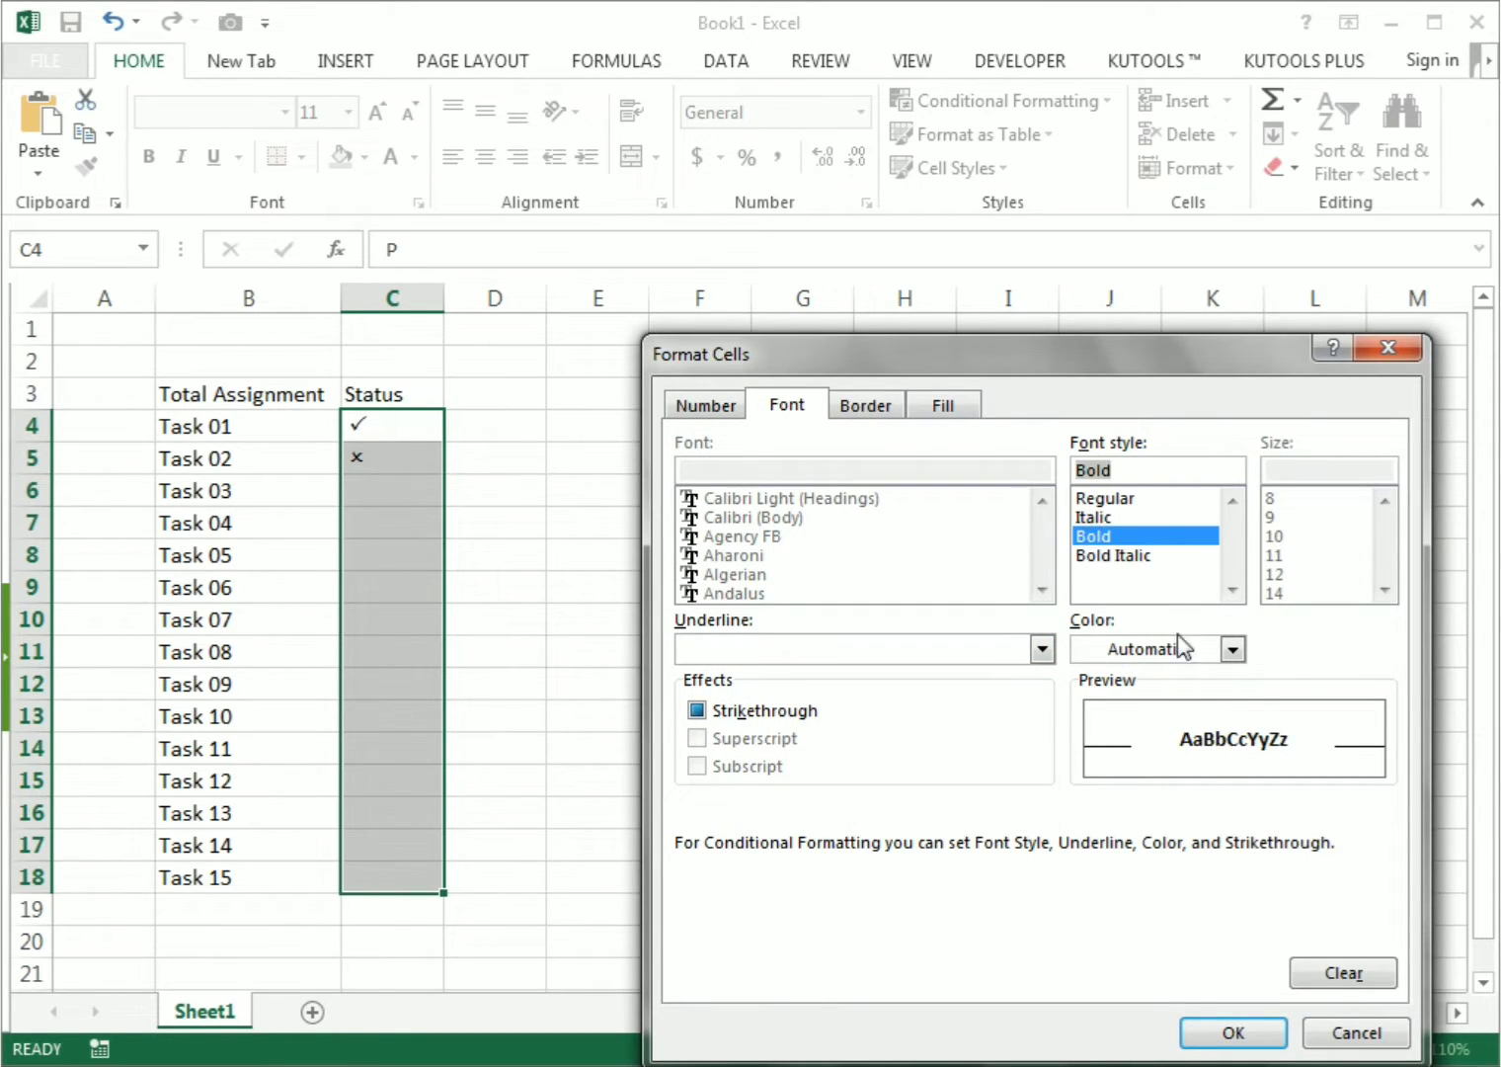
left_click(1233, 649)
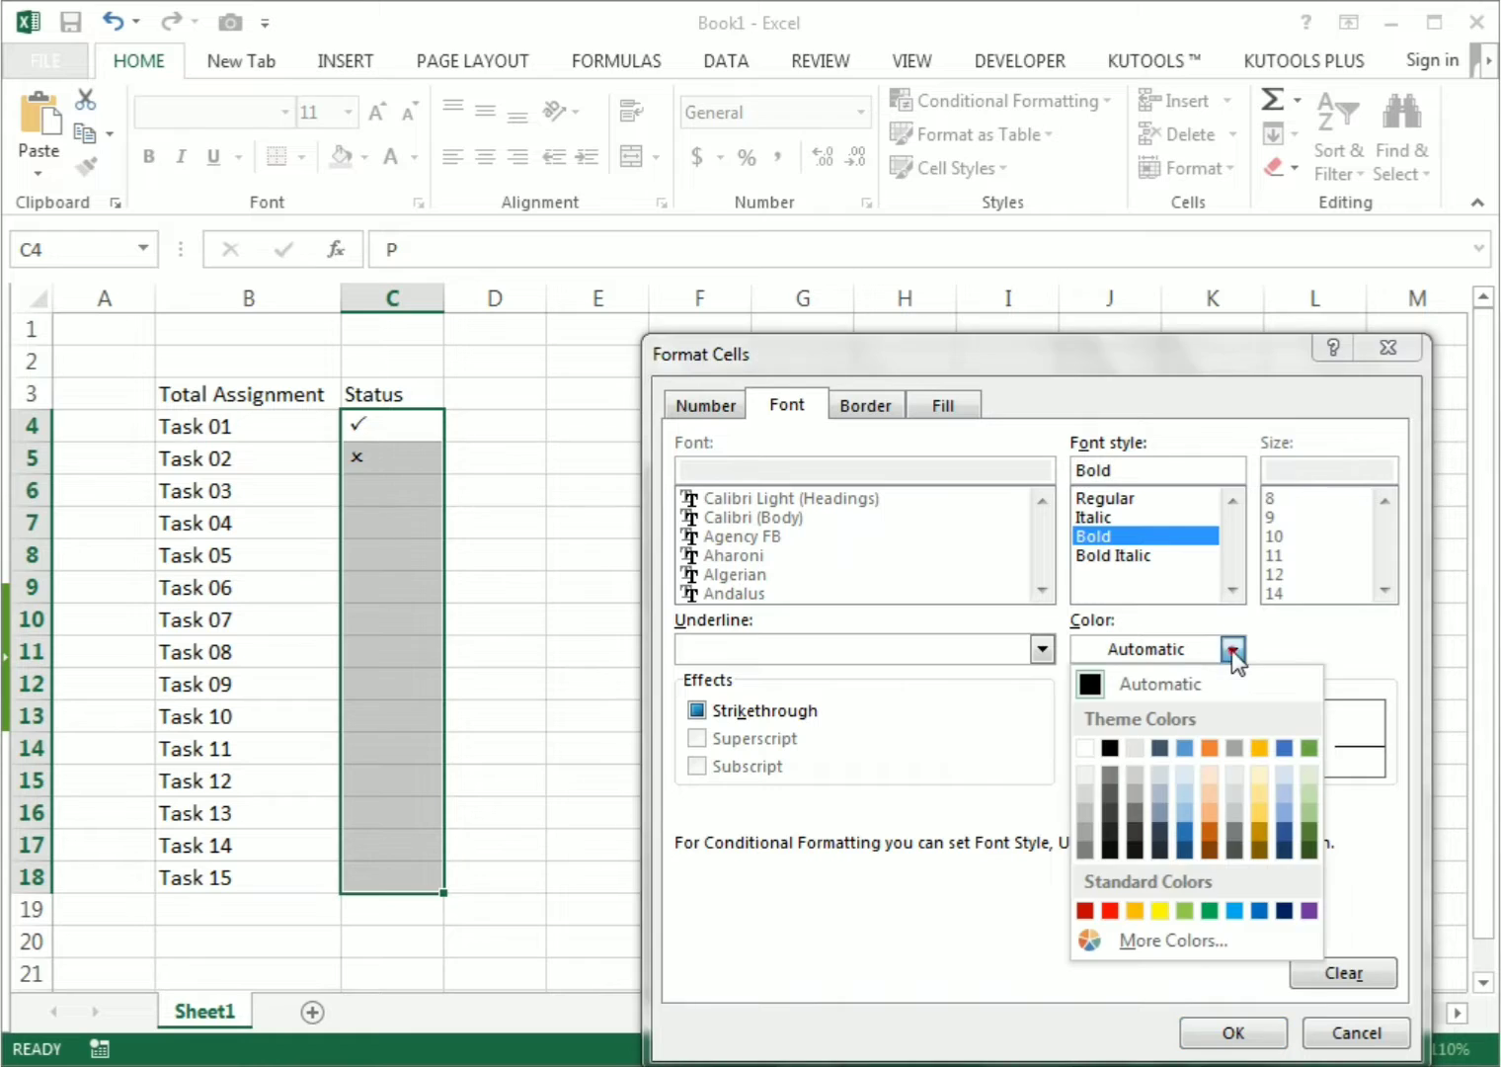
left_click(1110, 910)
left_click(1232, 1029)
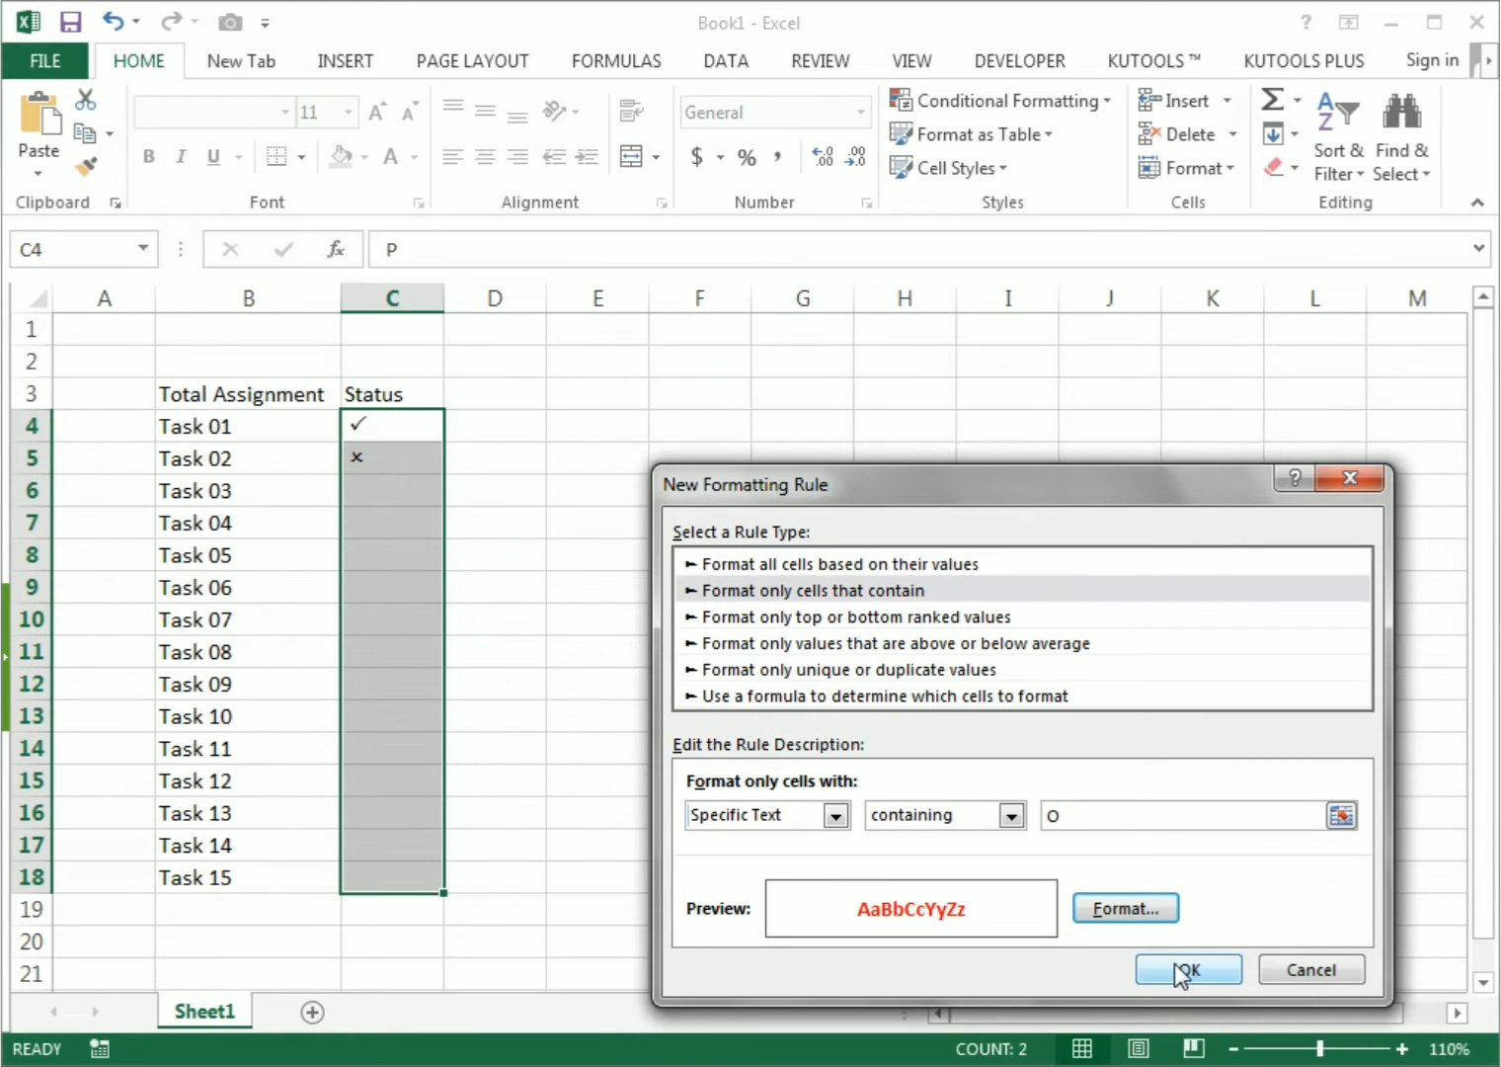
left_click(1183, 971)
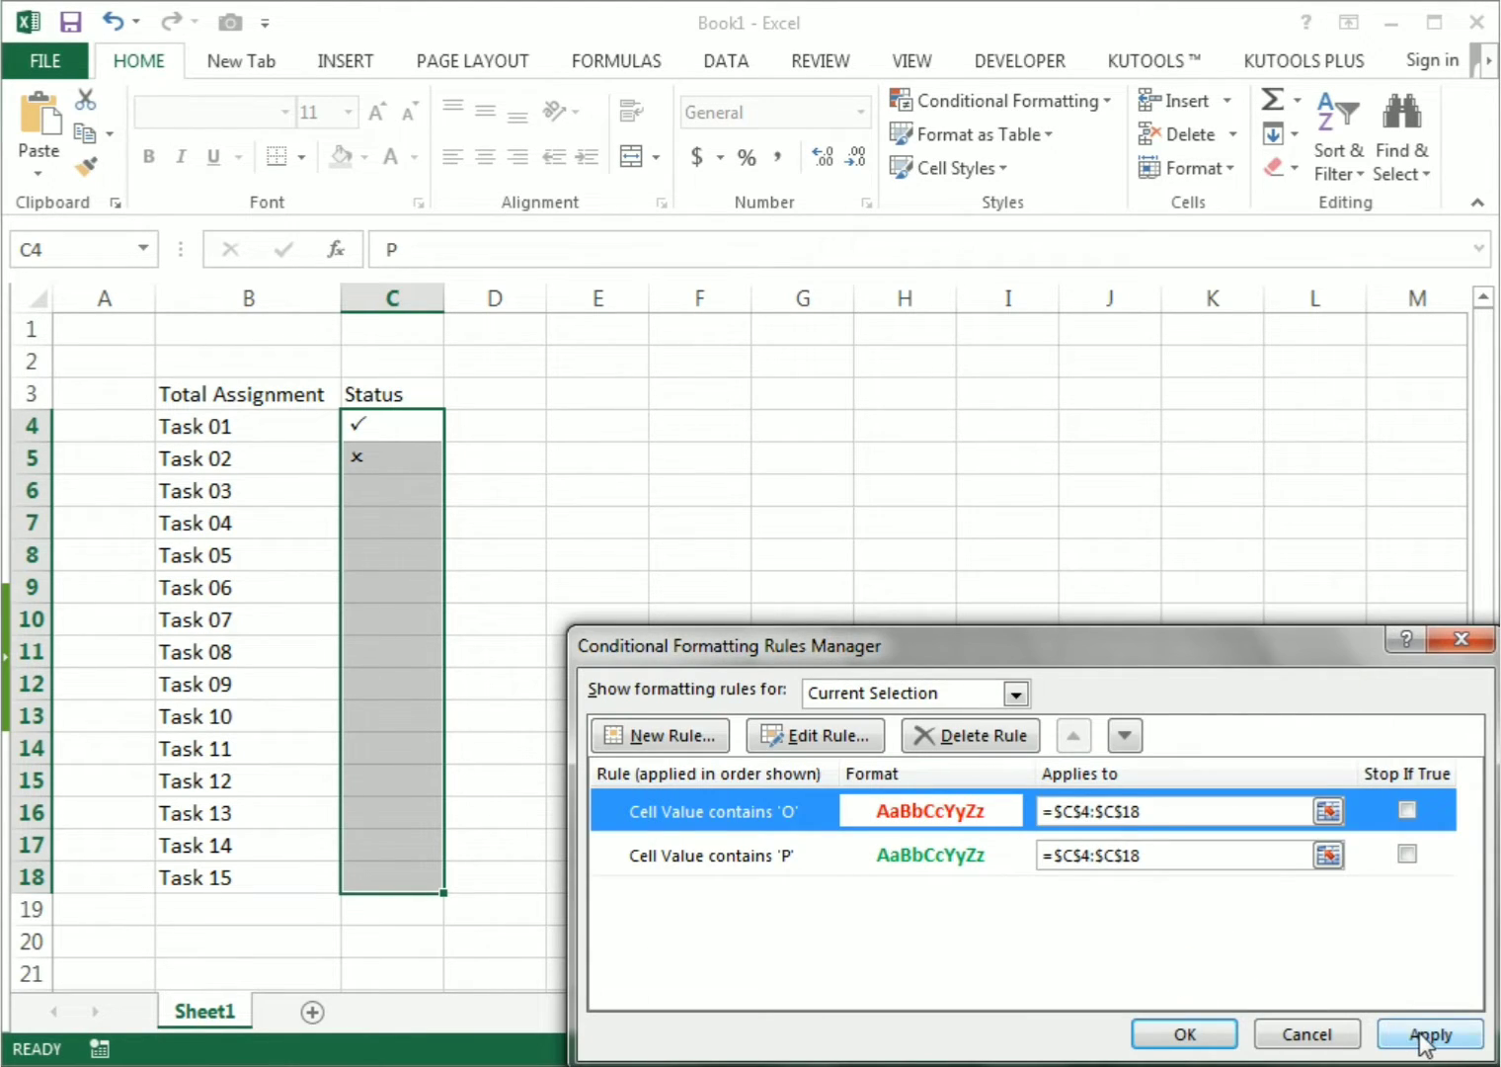
left_click(1429, 1034)
left_click(1182, 1034)
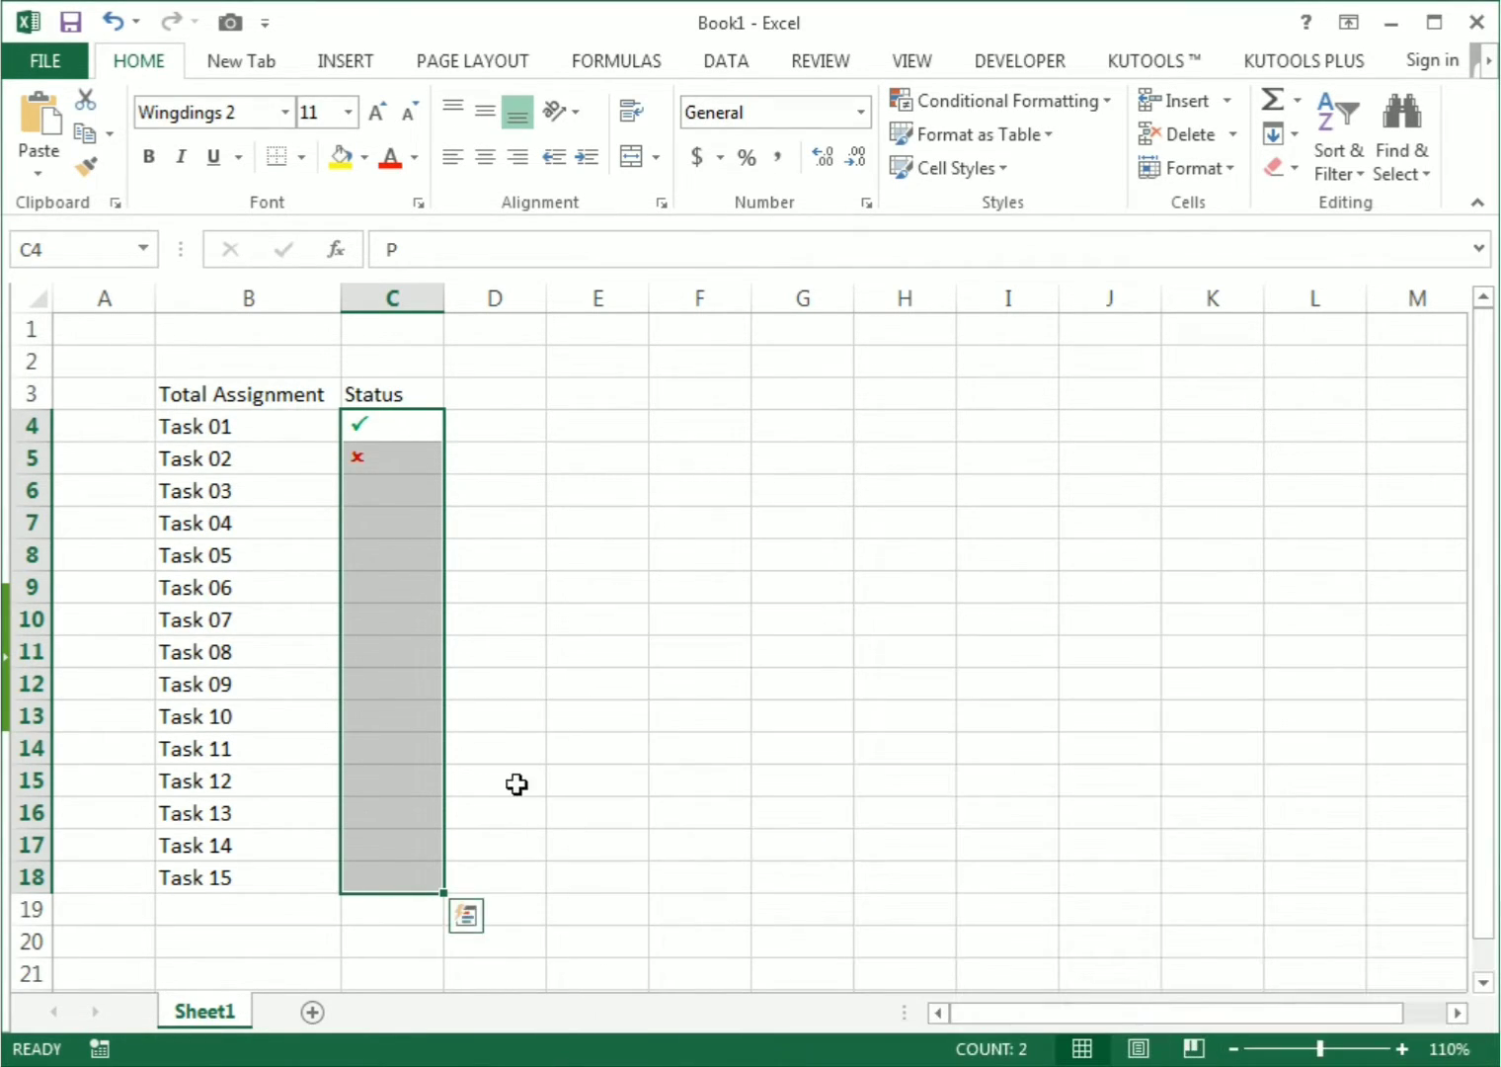
Enter P in C6 for Task 03's tick and O in C7 for Task 04's cross.
left_click(413, 552)
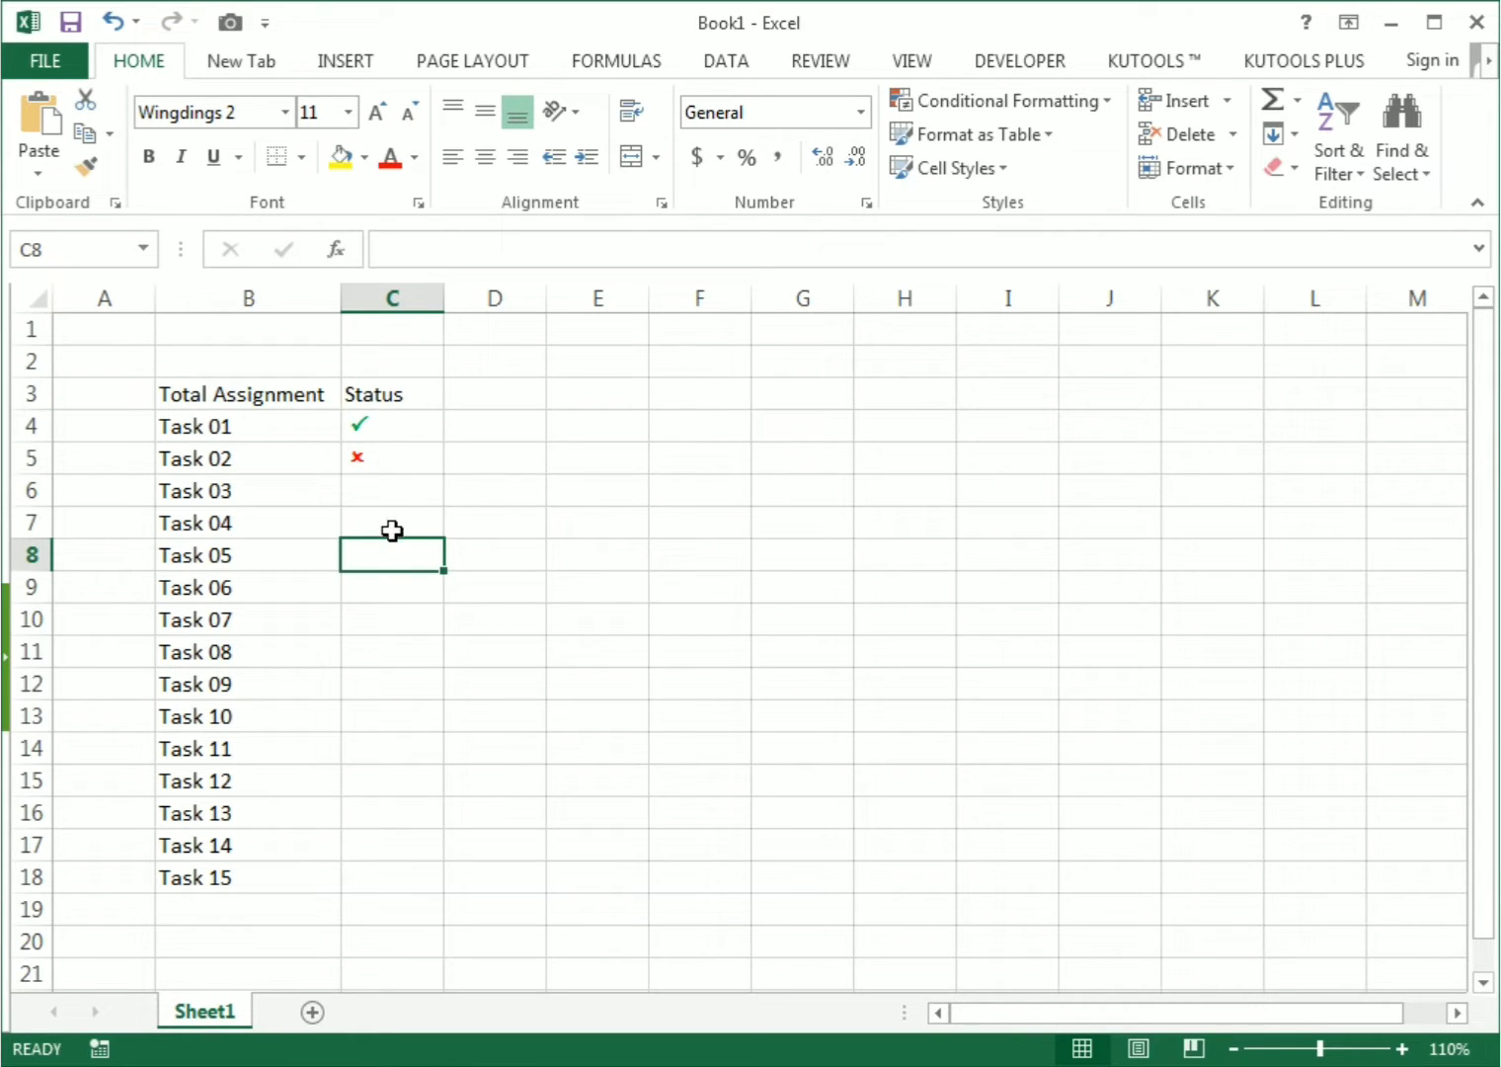
left_click(395, 496)
type("P")
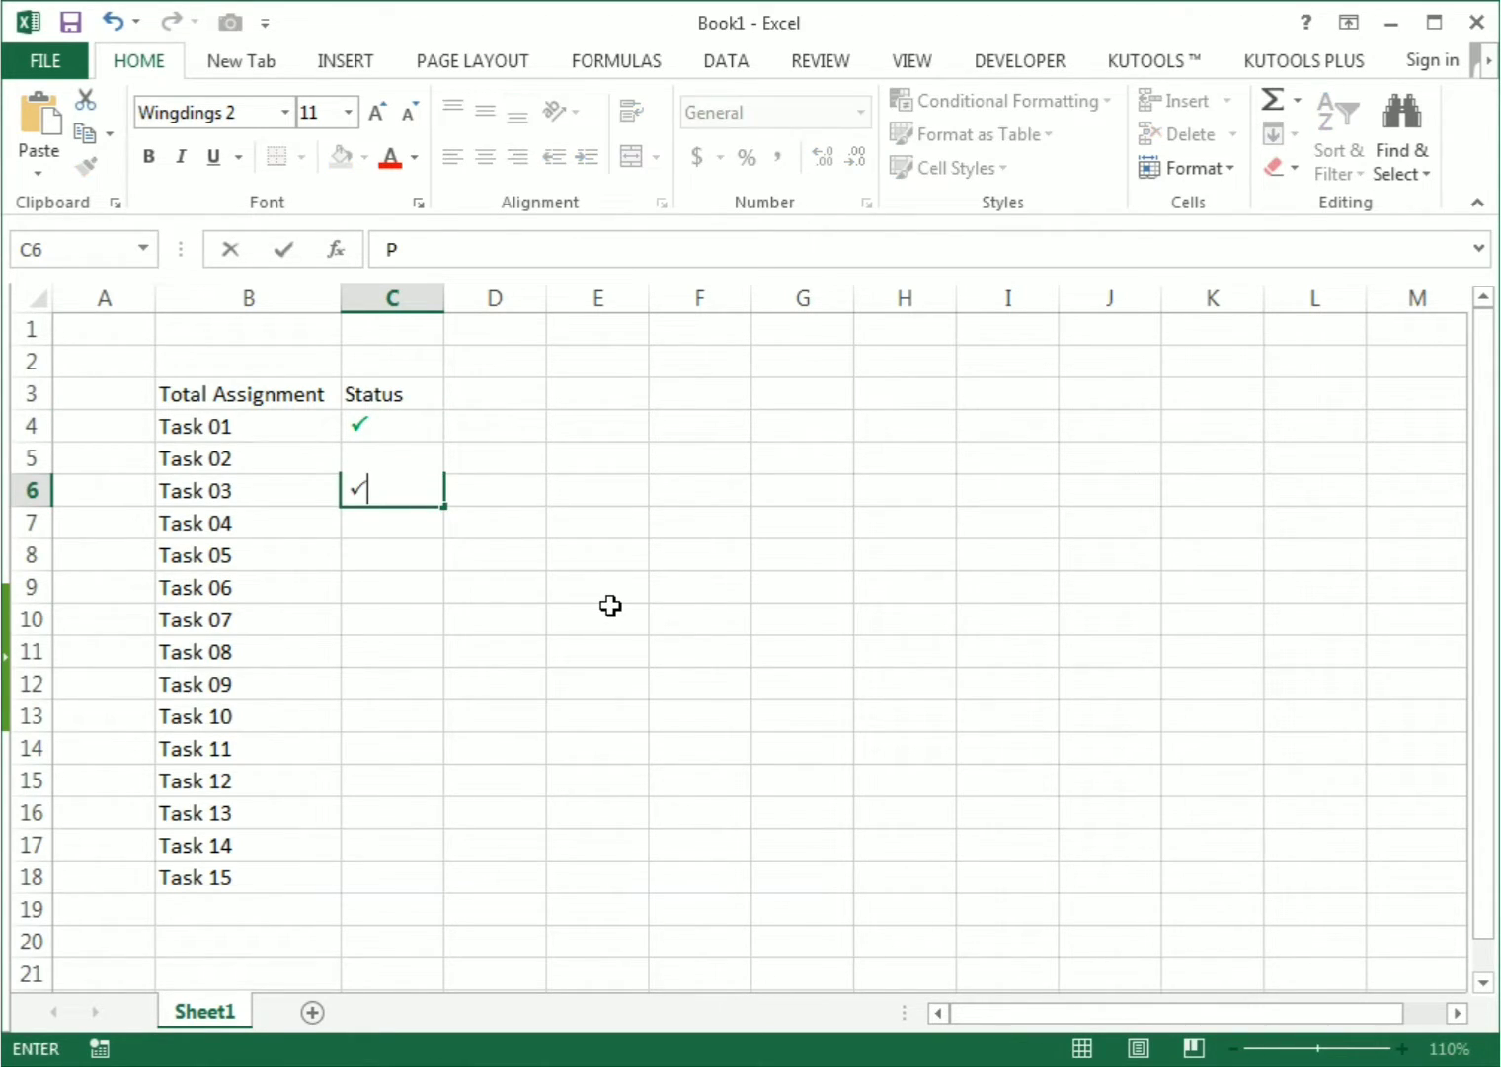
key("Return")
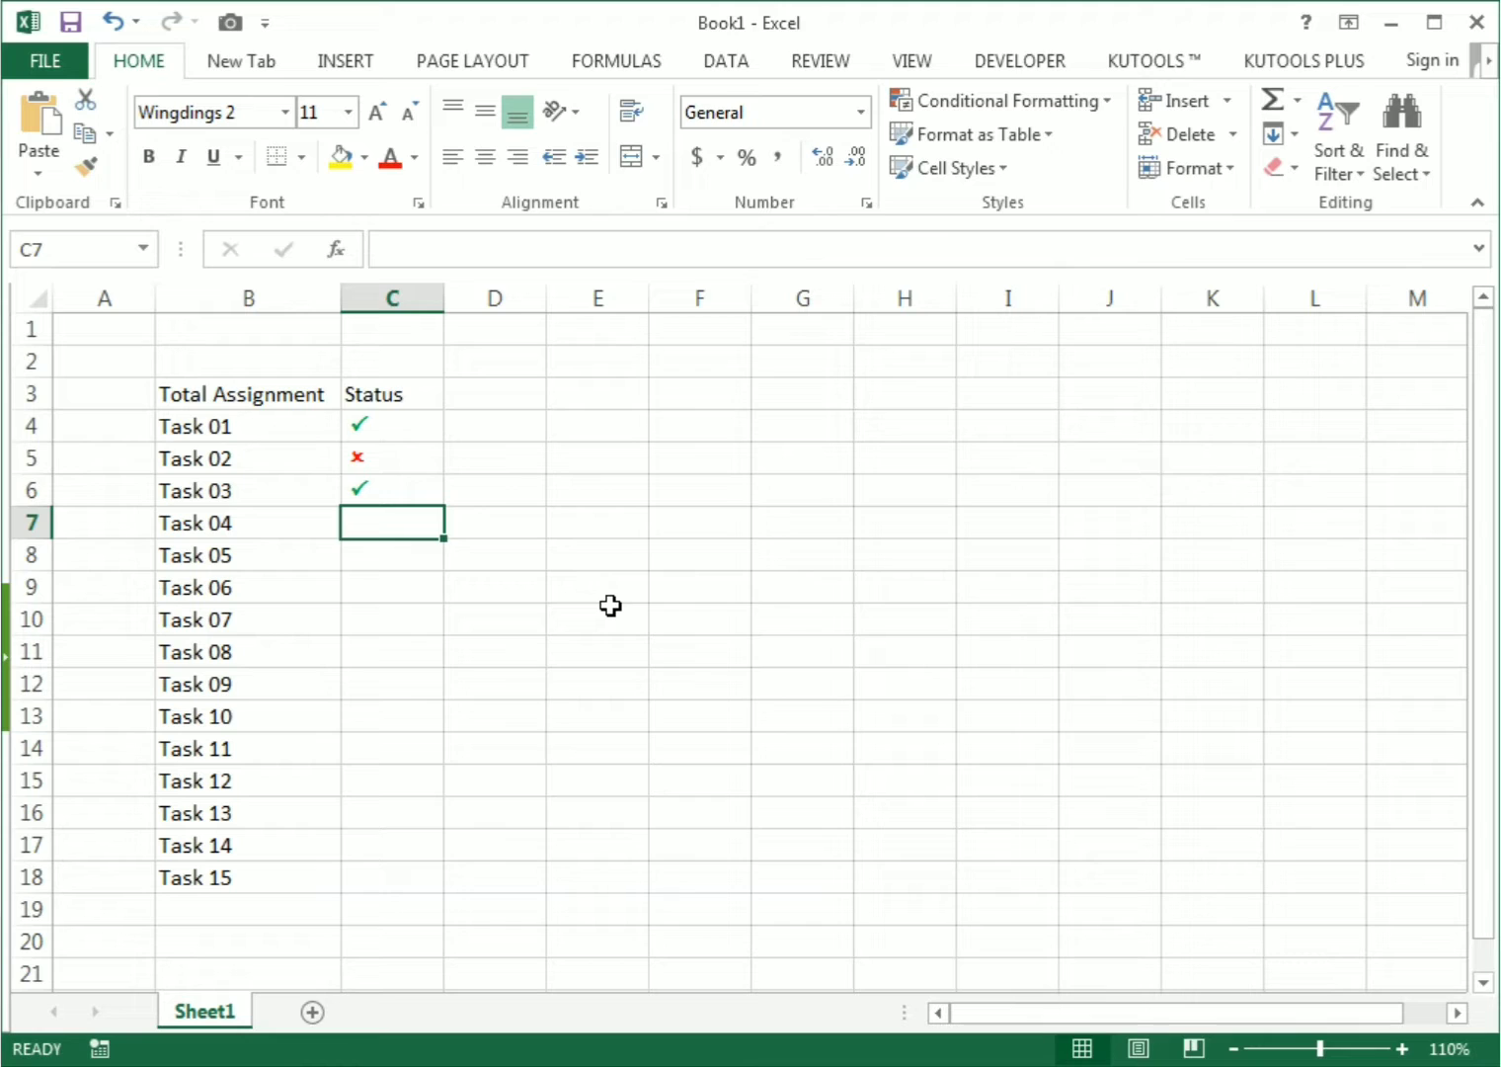
type("O")
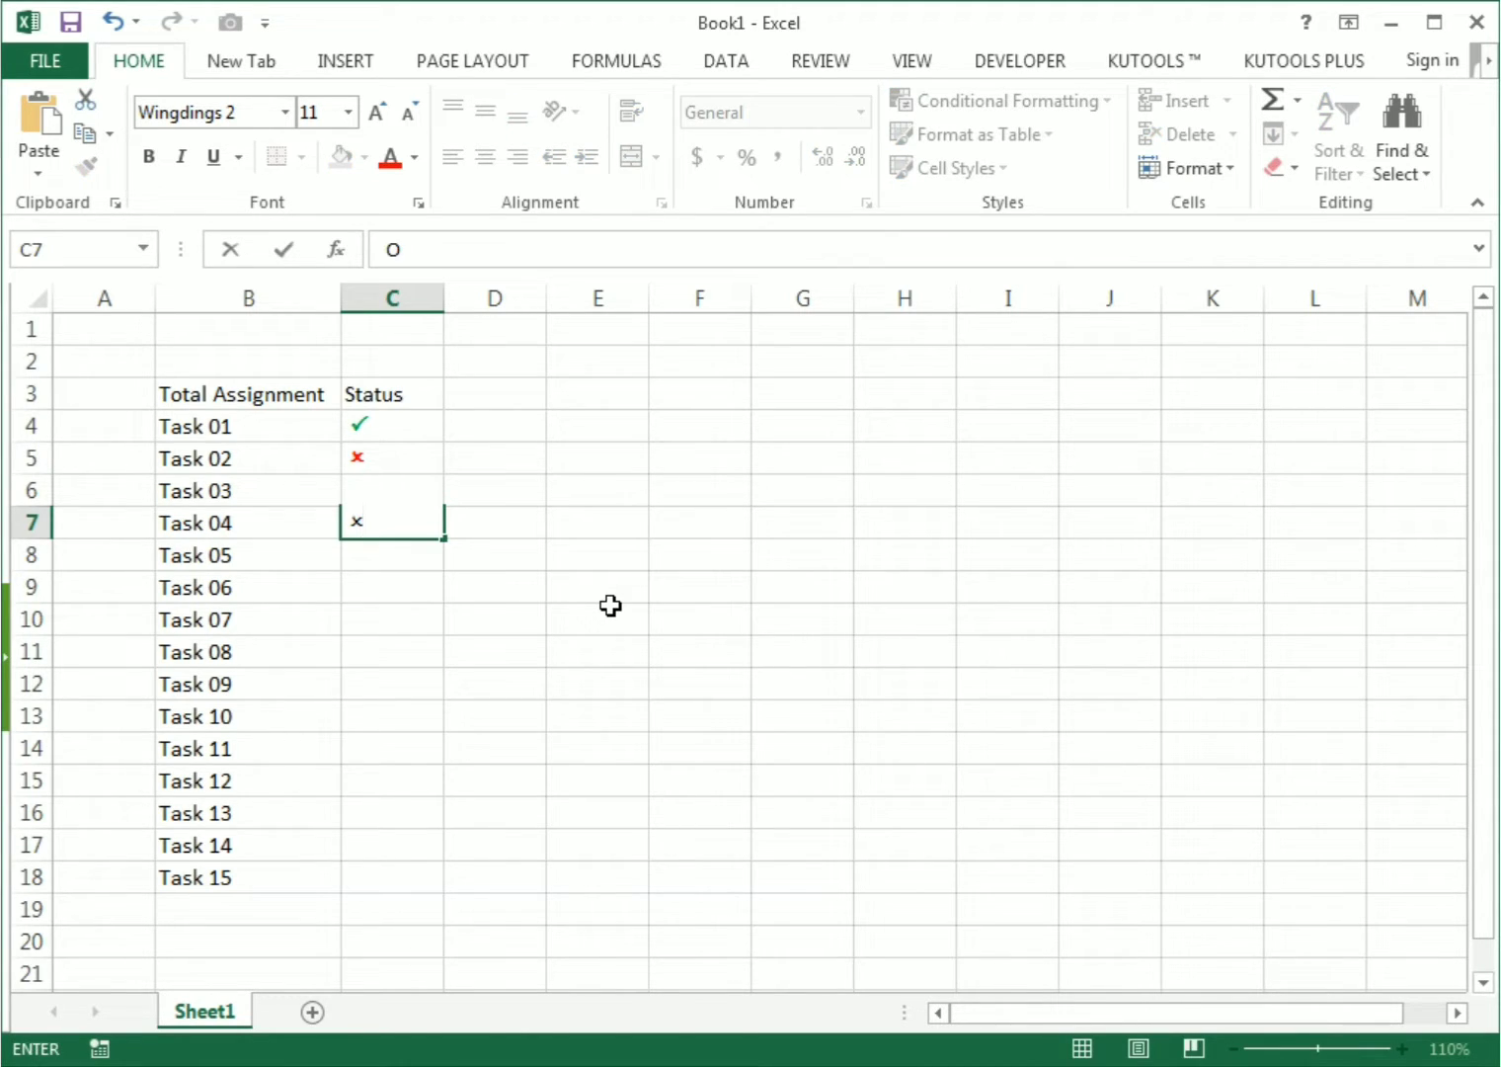
key("Return")
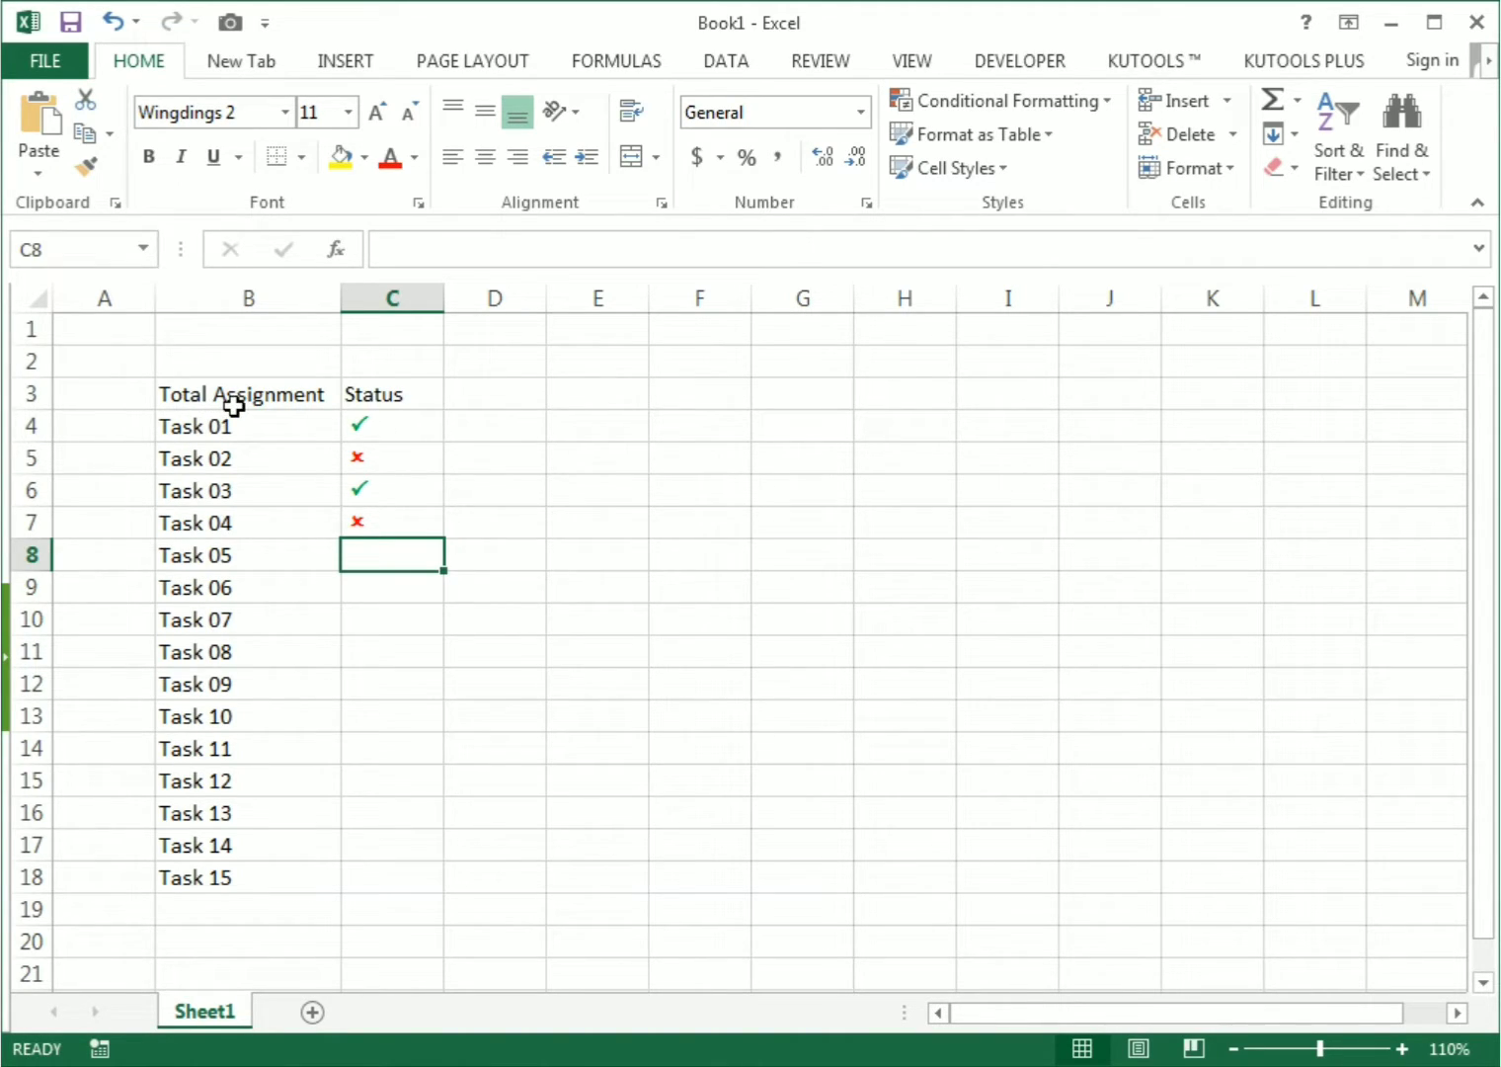
Centre the contents of B3:C18 and give every cell All Borders.
left_click_drag(234, 405, 400, 875)
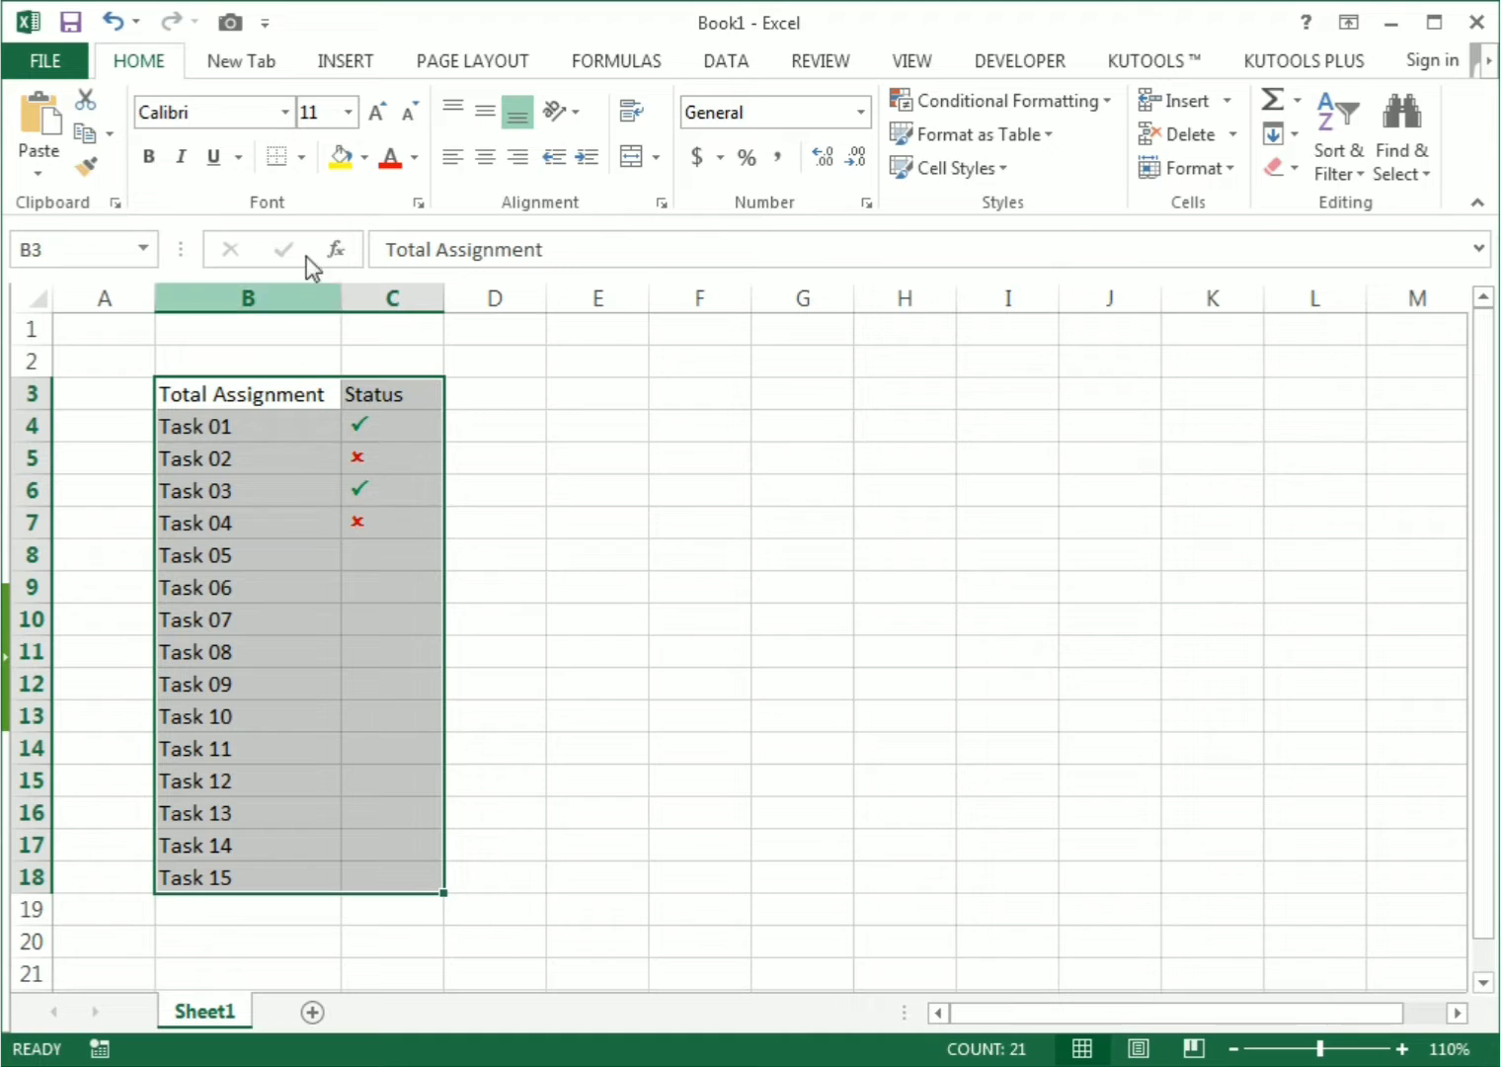
left_click(485, 157)
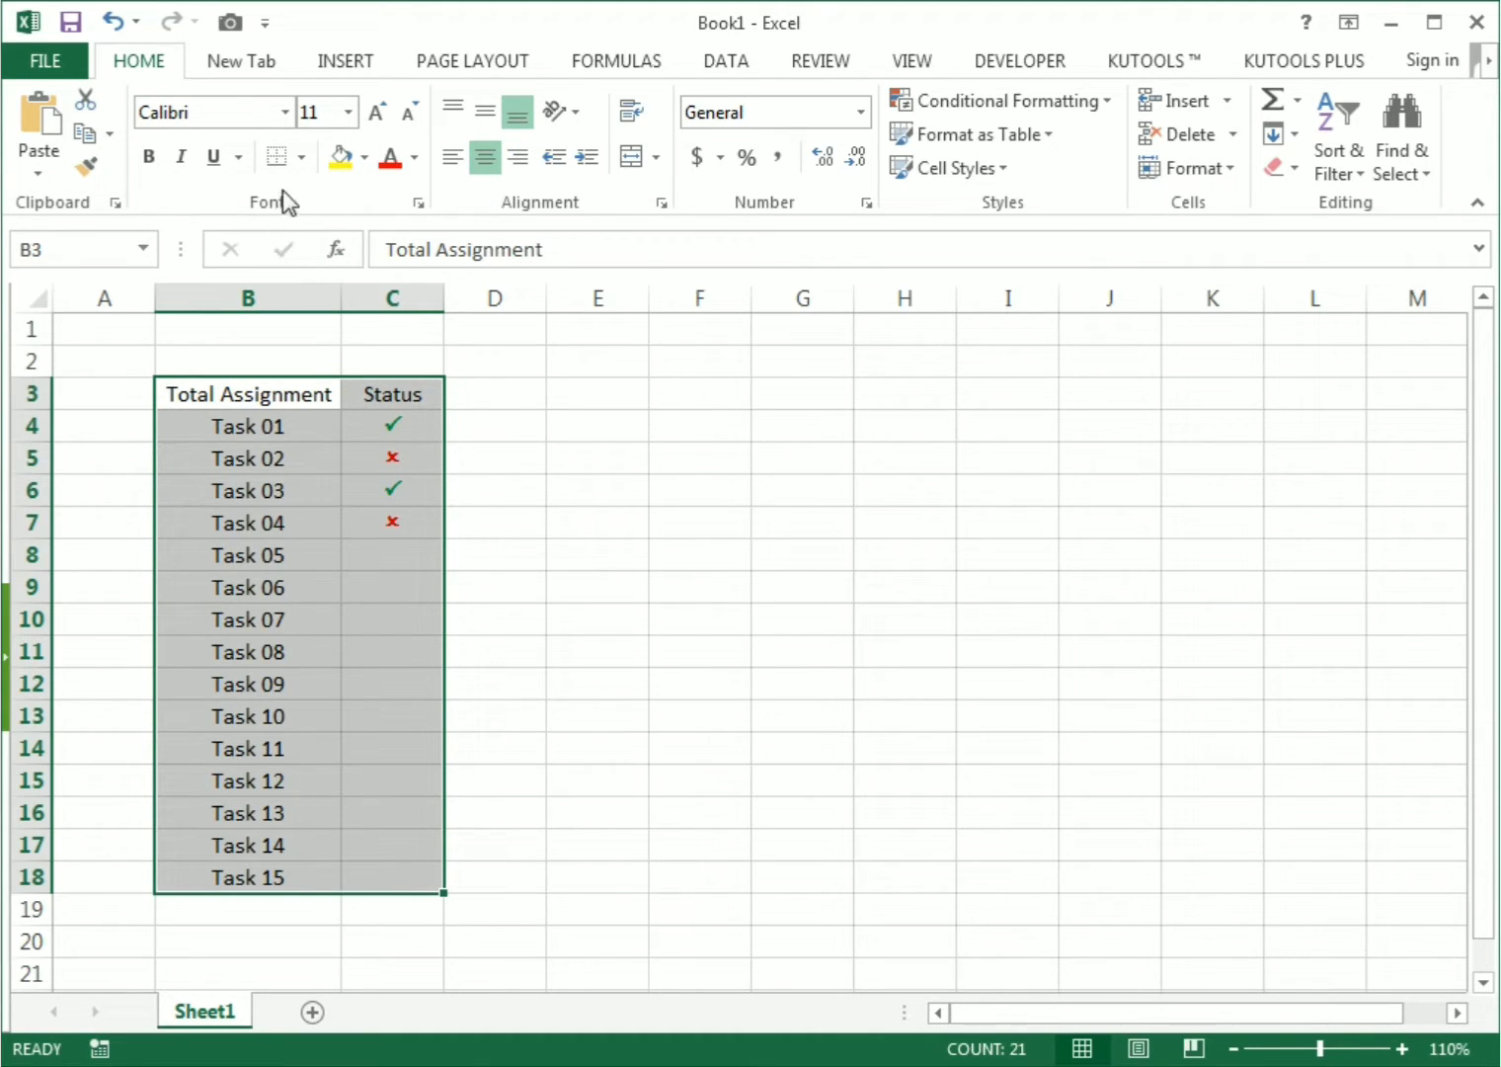
left_click(300, 157)
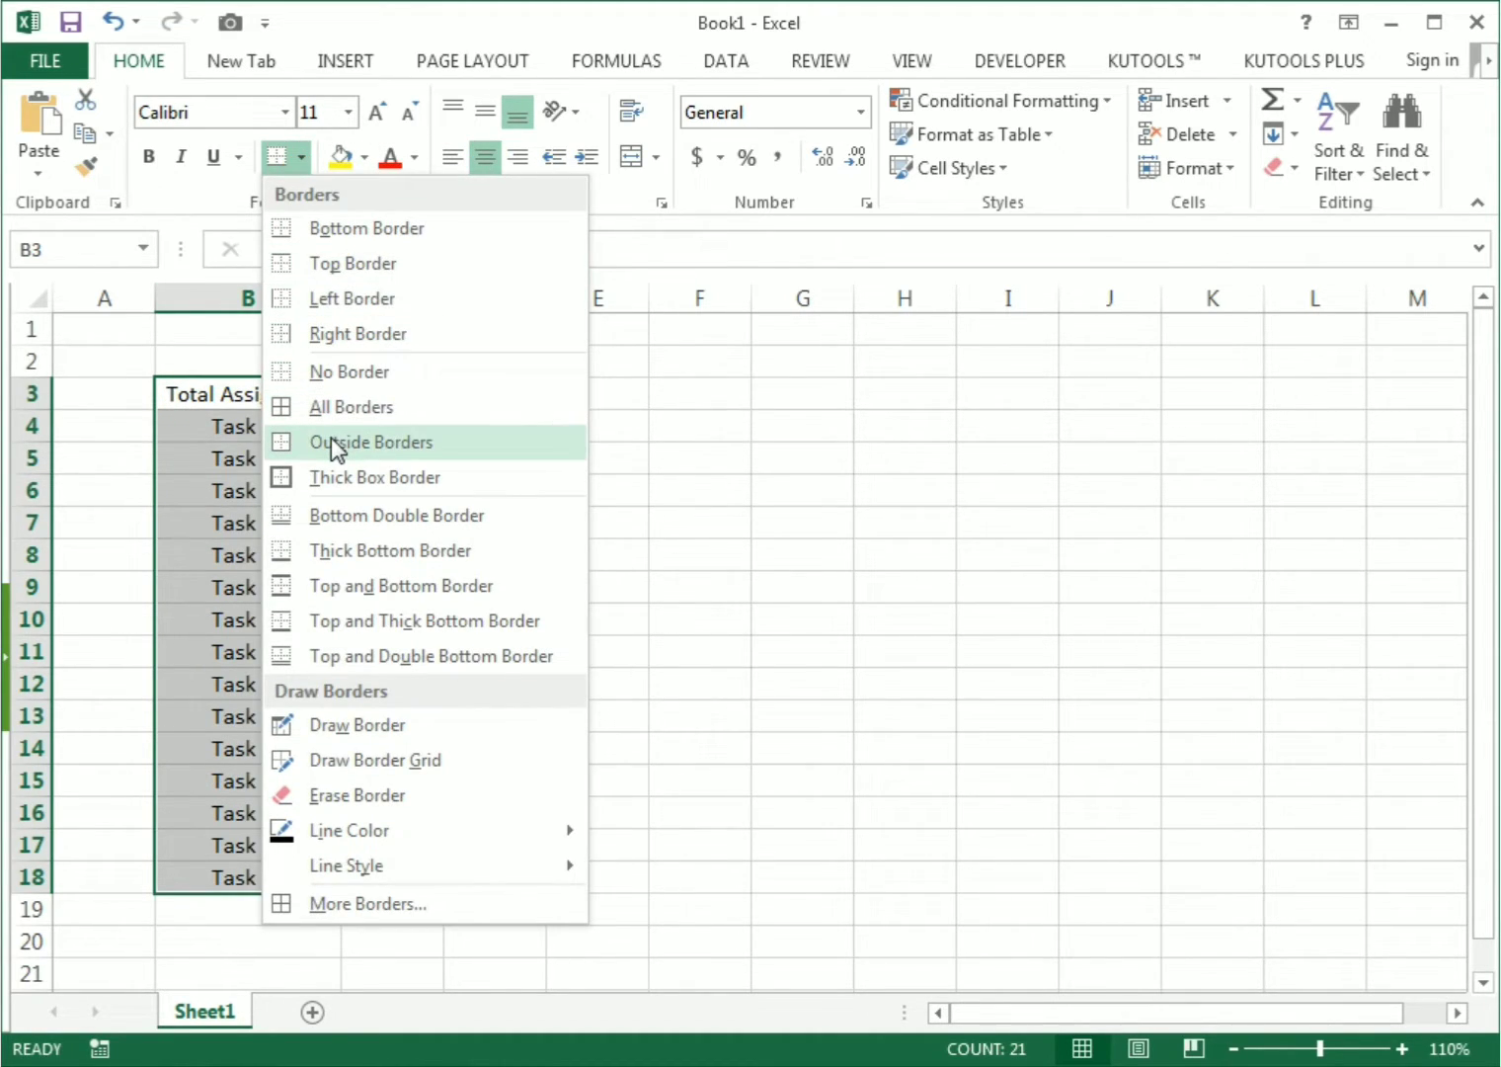
left_click(314, 407)
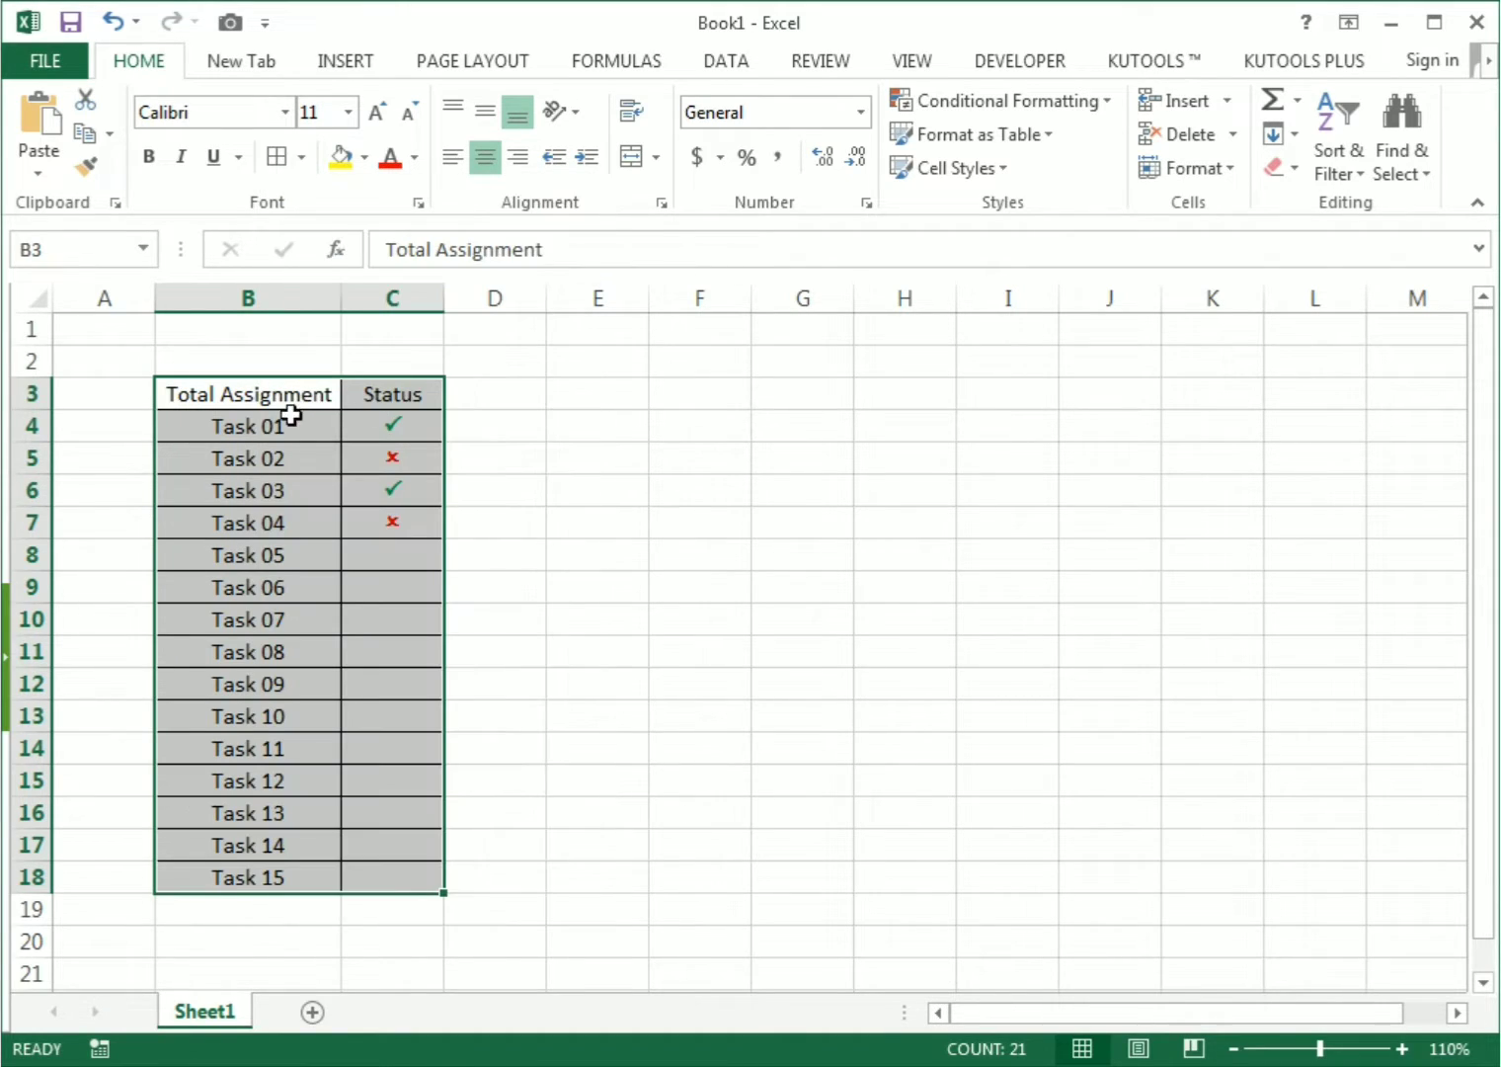
Make the header row B3:C3 bold with a light orange fill.
left_click_drag(267, 395, 389, 392)
left_click(149, 159)
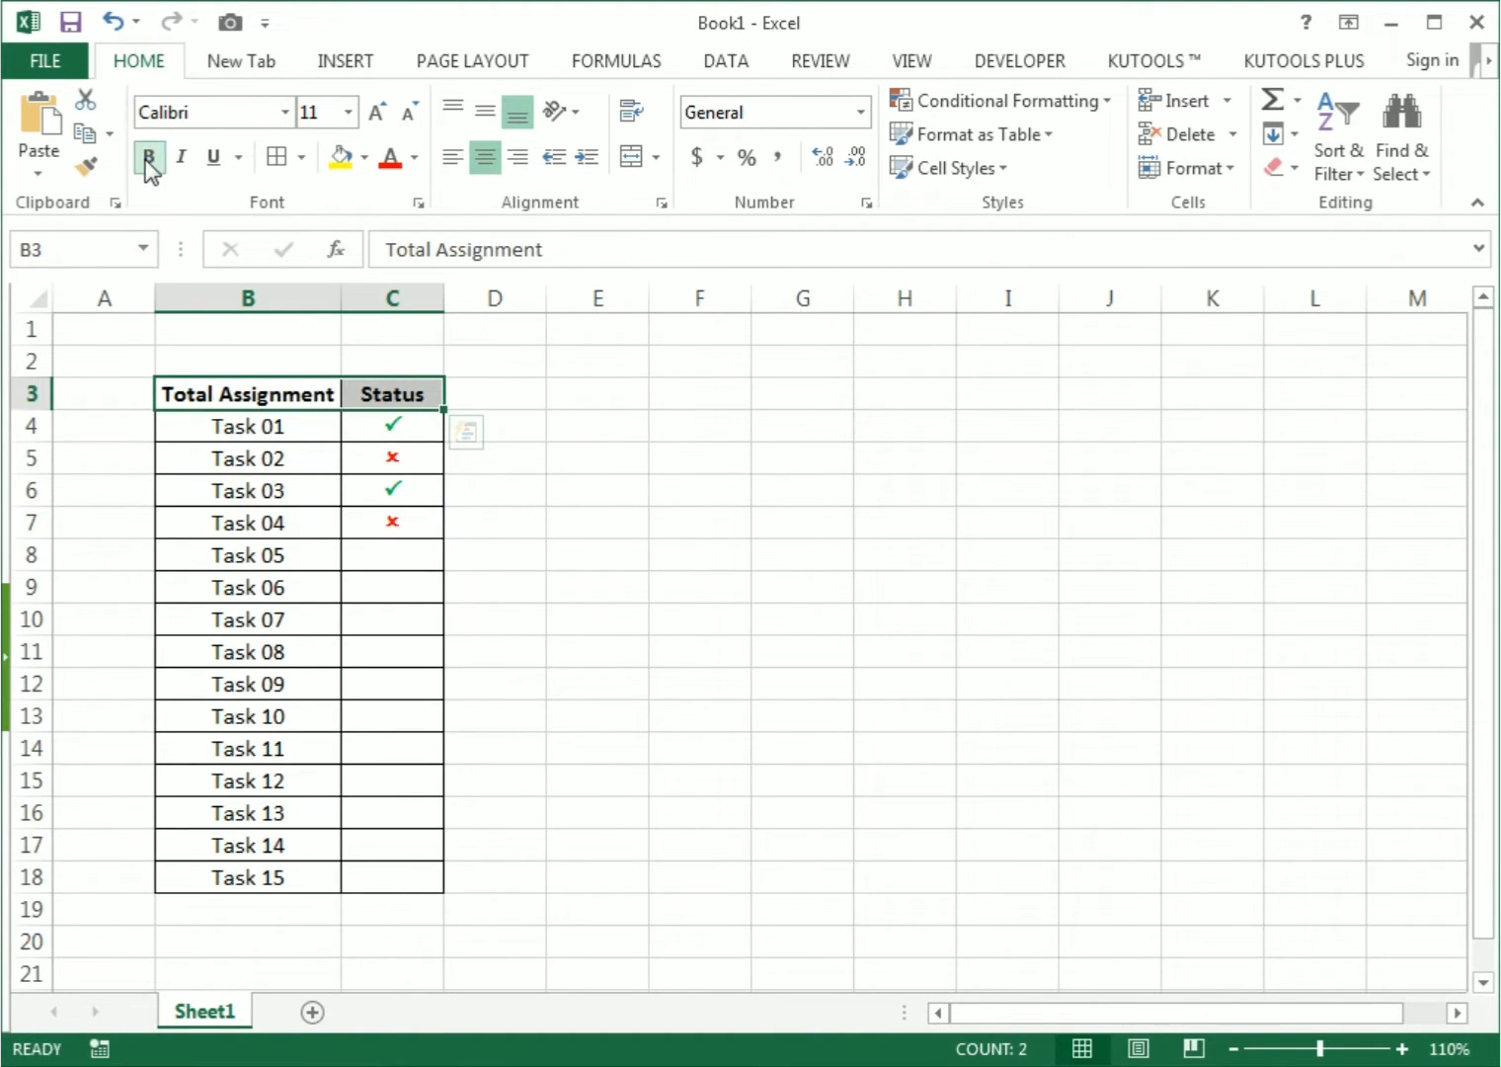
left_click(365, 157)
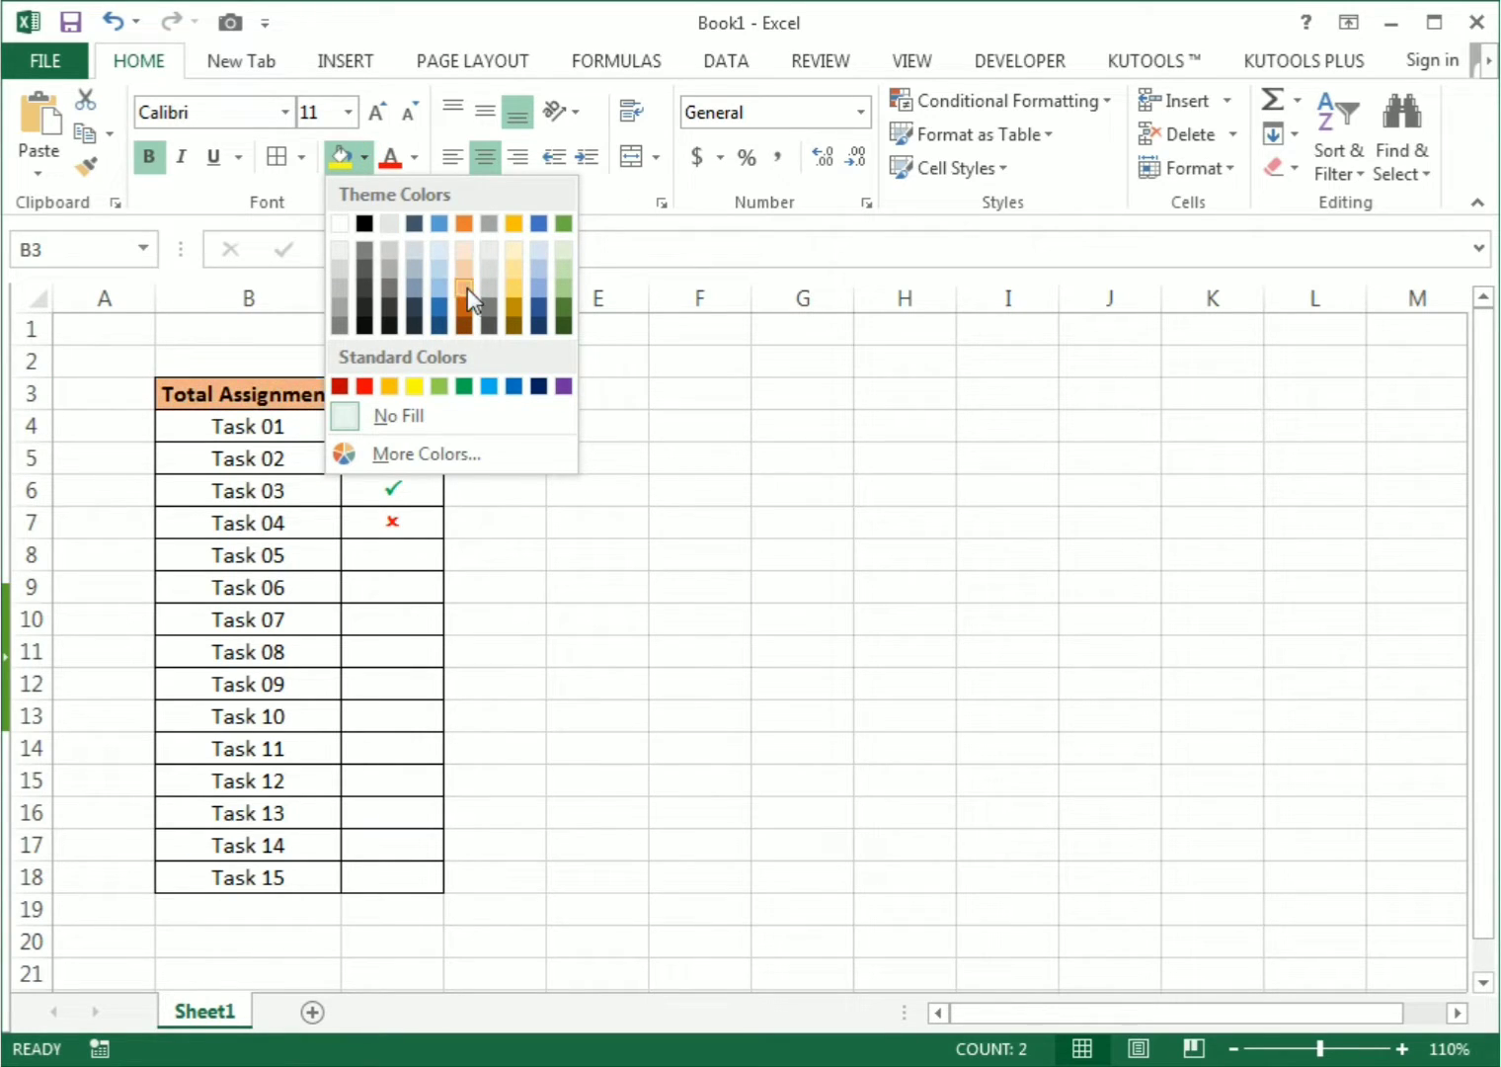
left_click(470, 289)
left_click(731, 489)
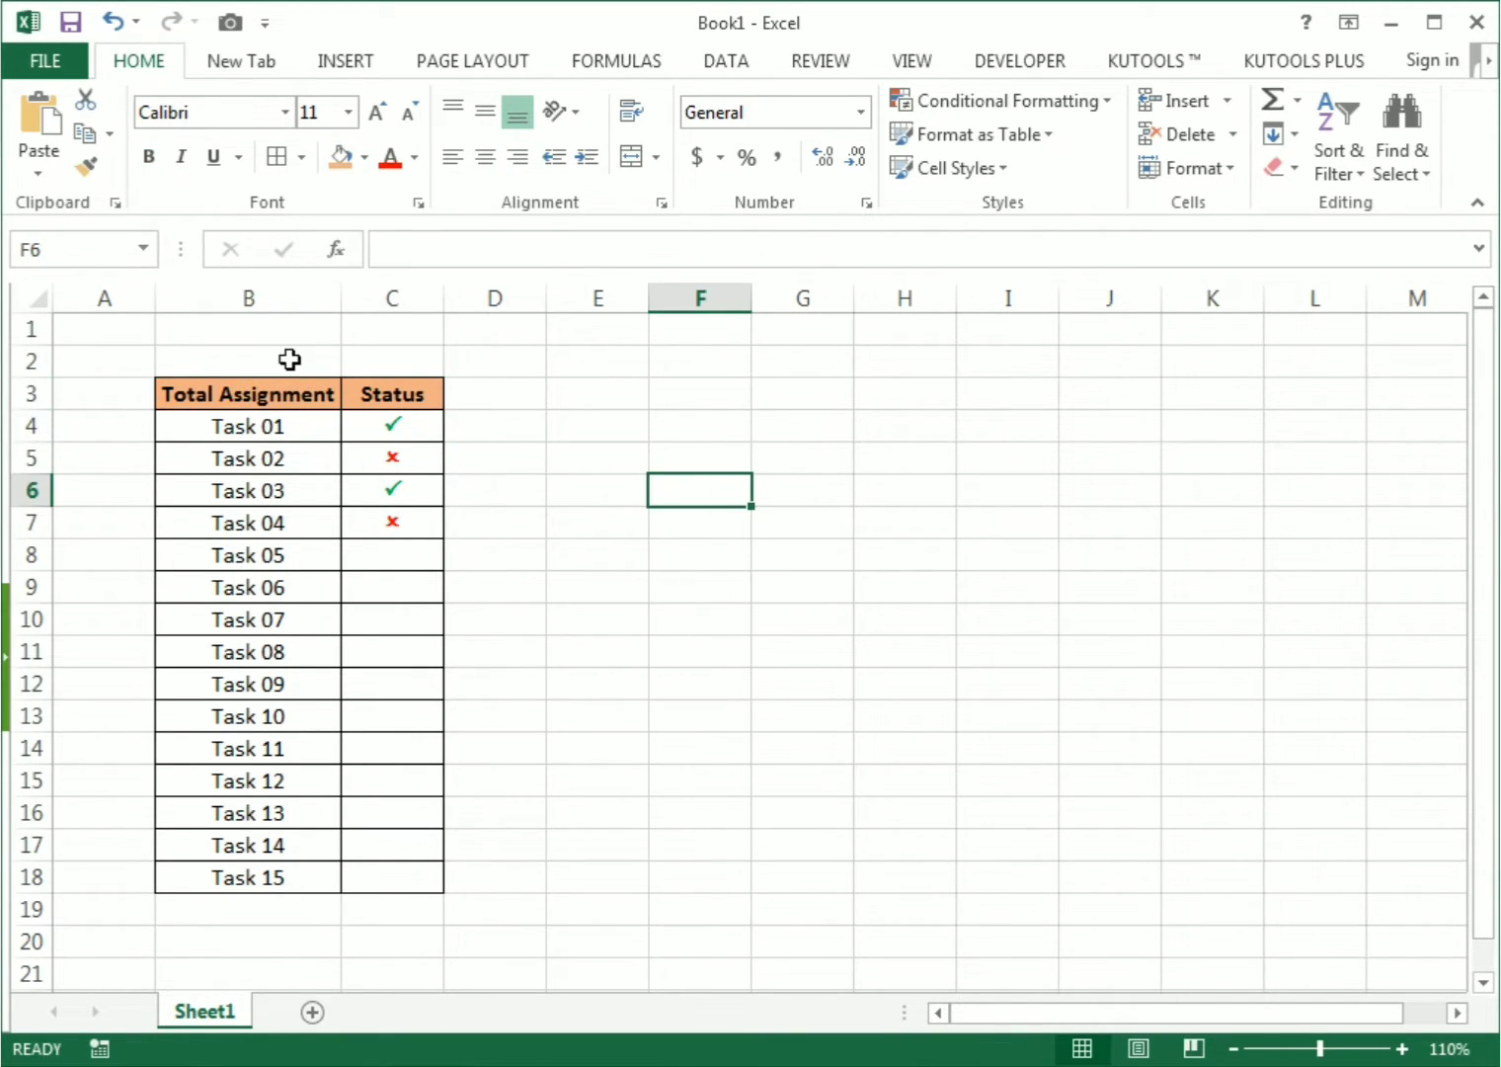
left_click(413, 570)
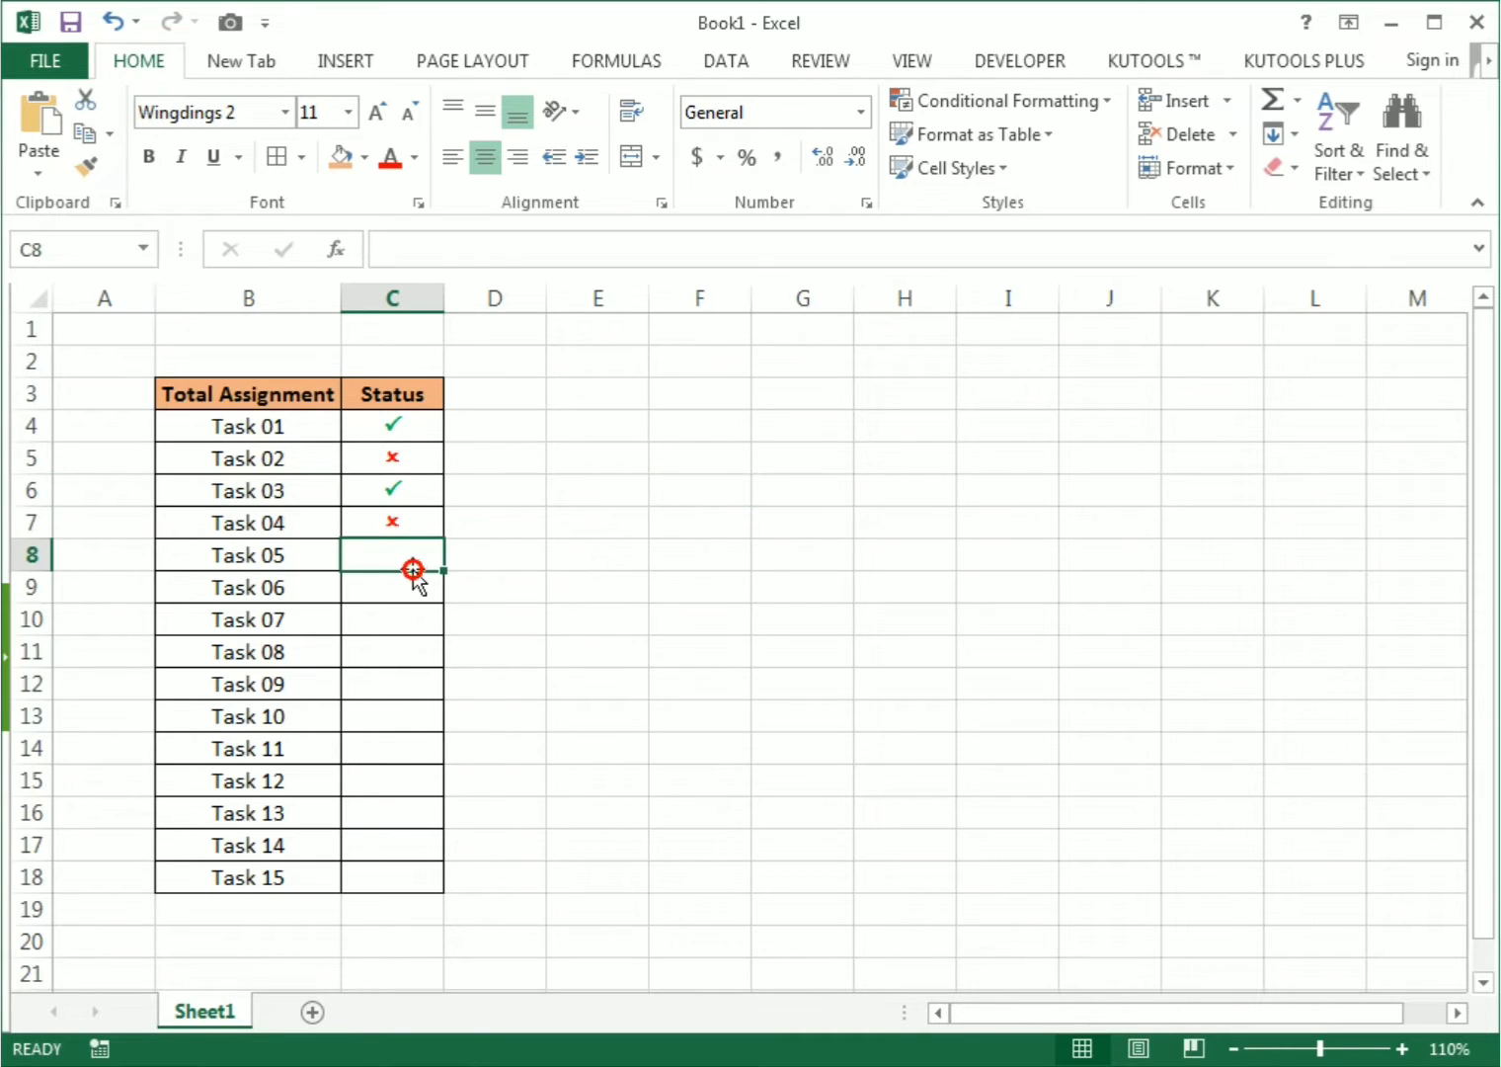
left_click(615, 396)
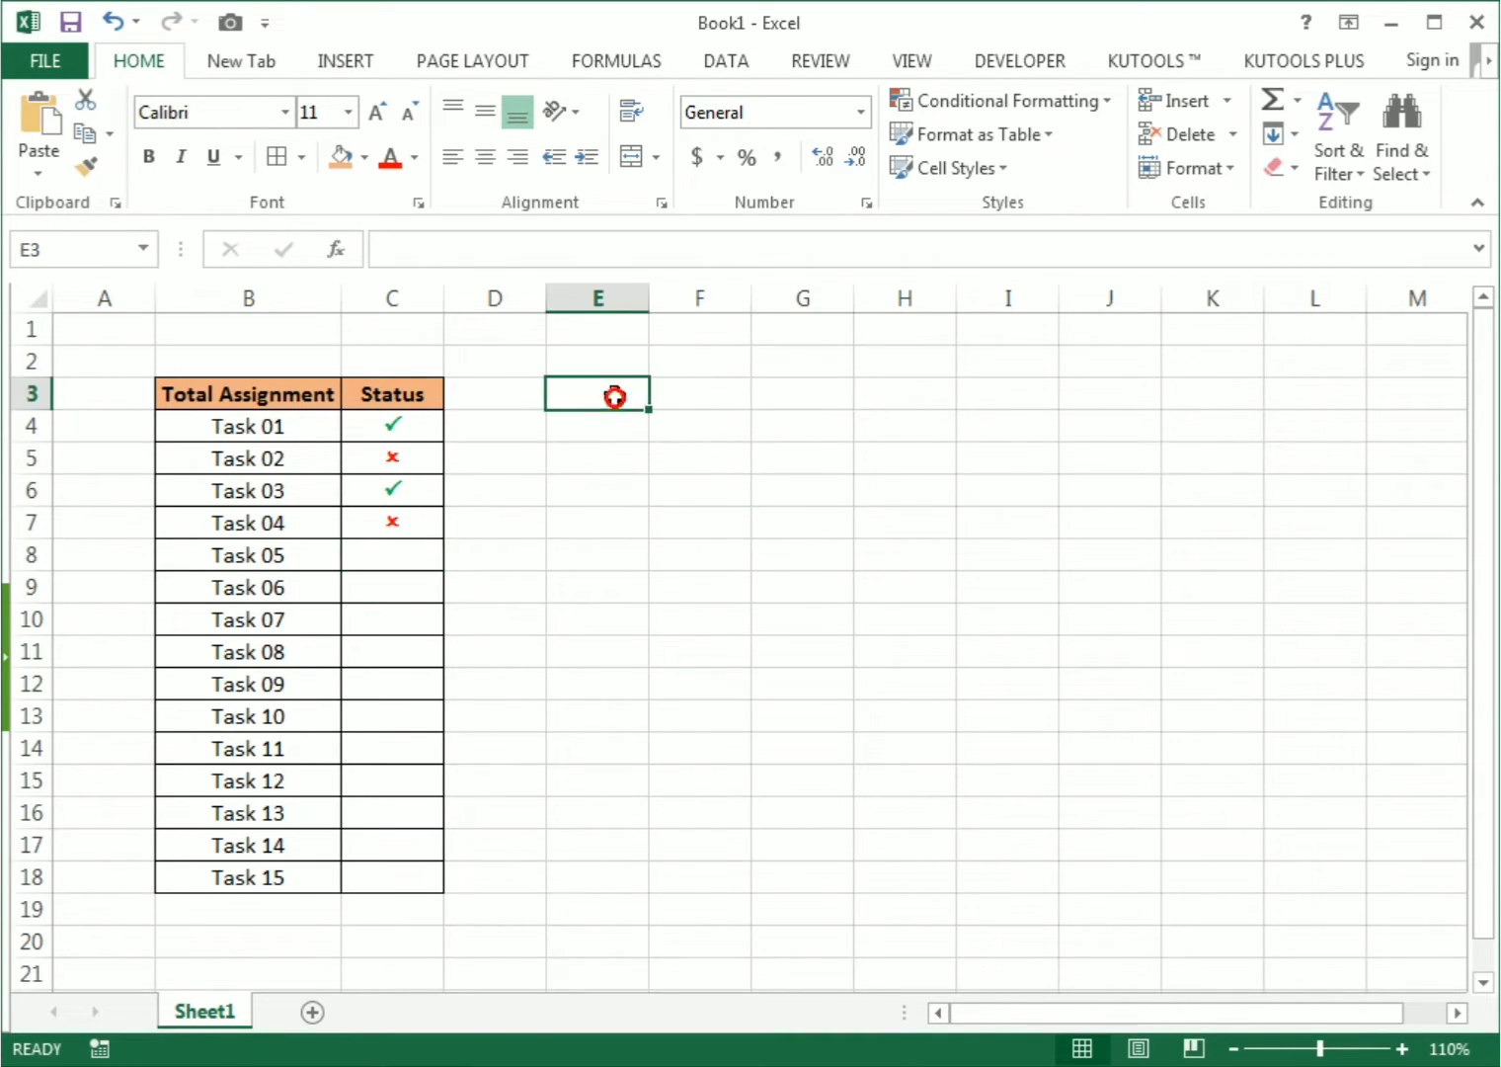
Merge and centre E3:F3 and enter the heading 'Report'.
left_click_drag(596, 397, 693, 396)
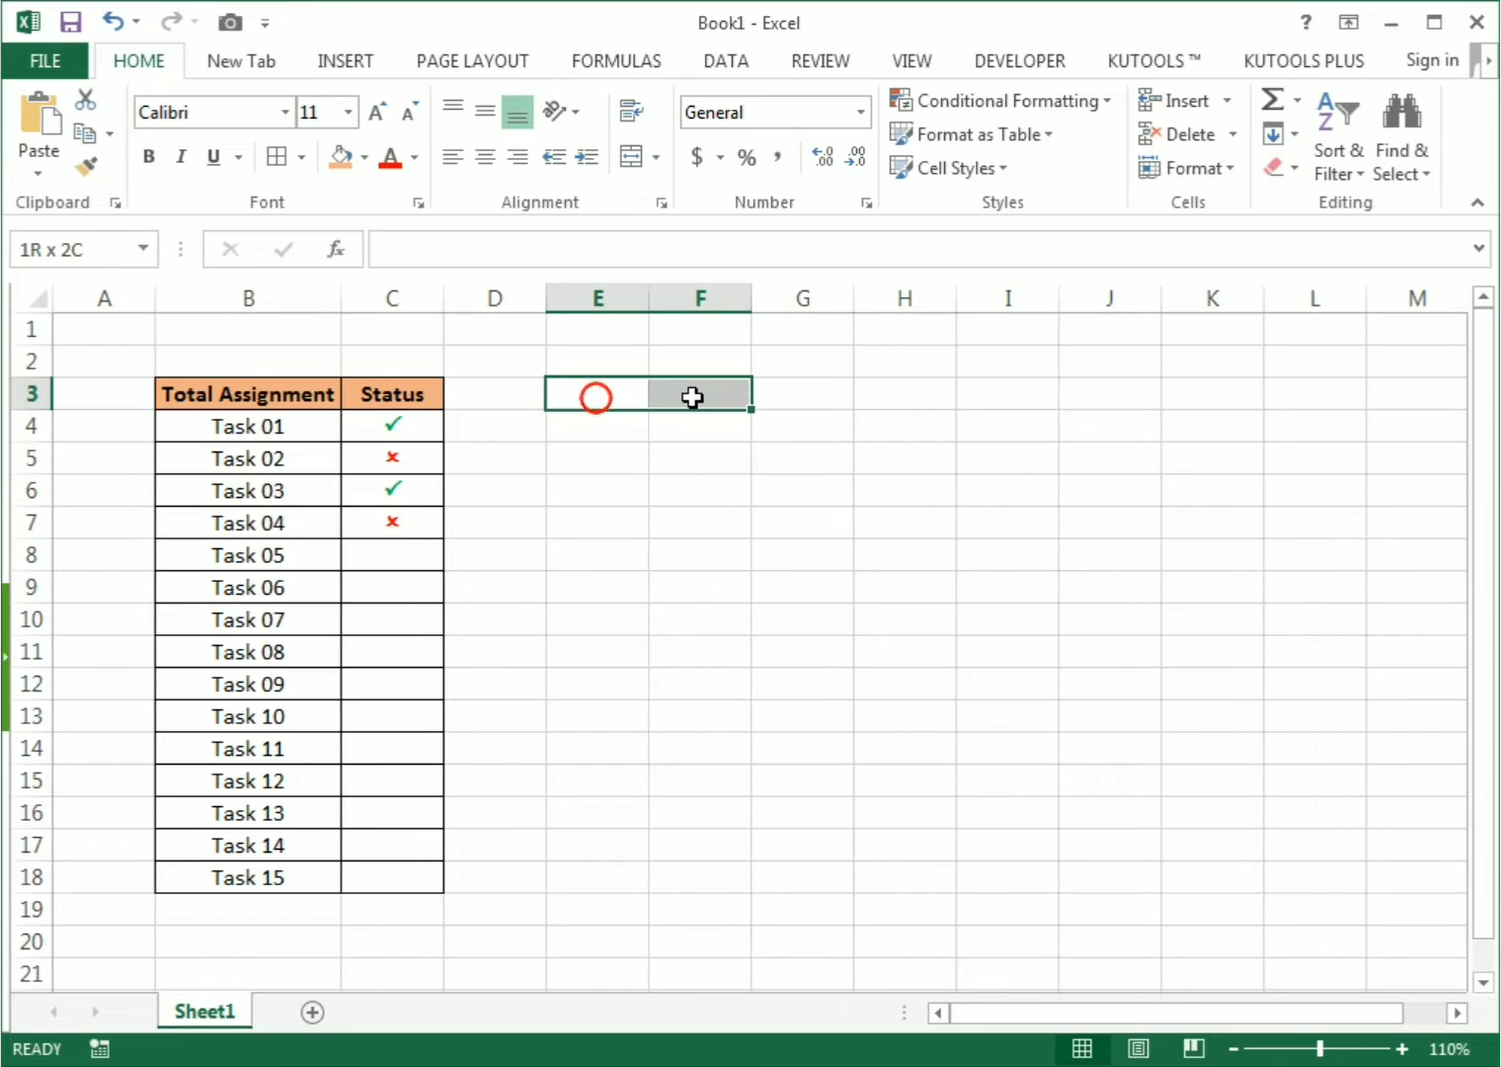
left_click(620, 166)
type("rEP")
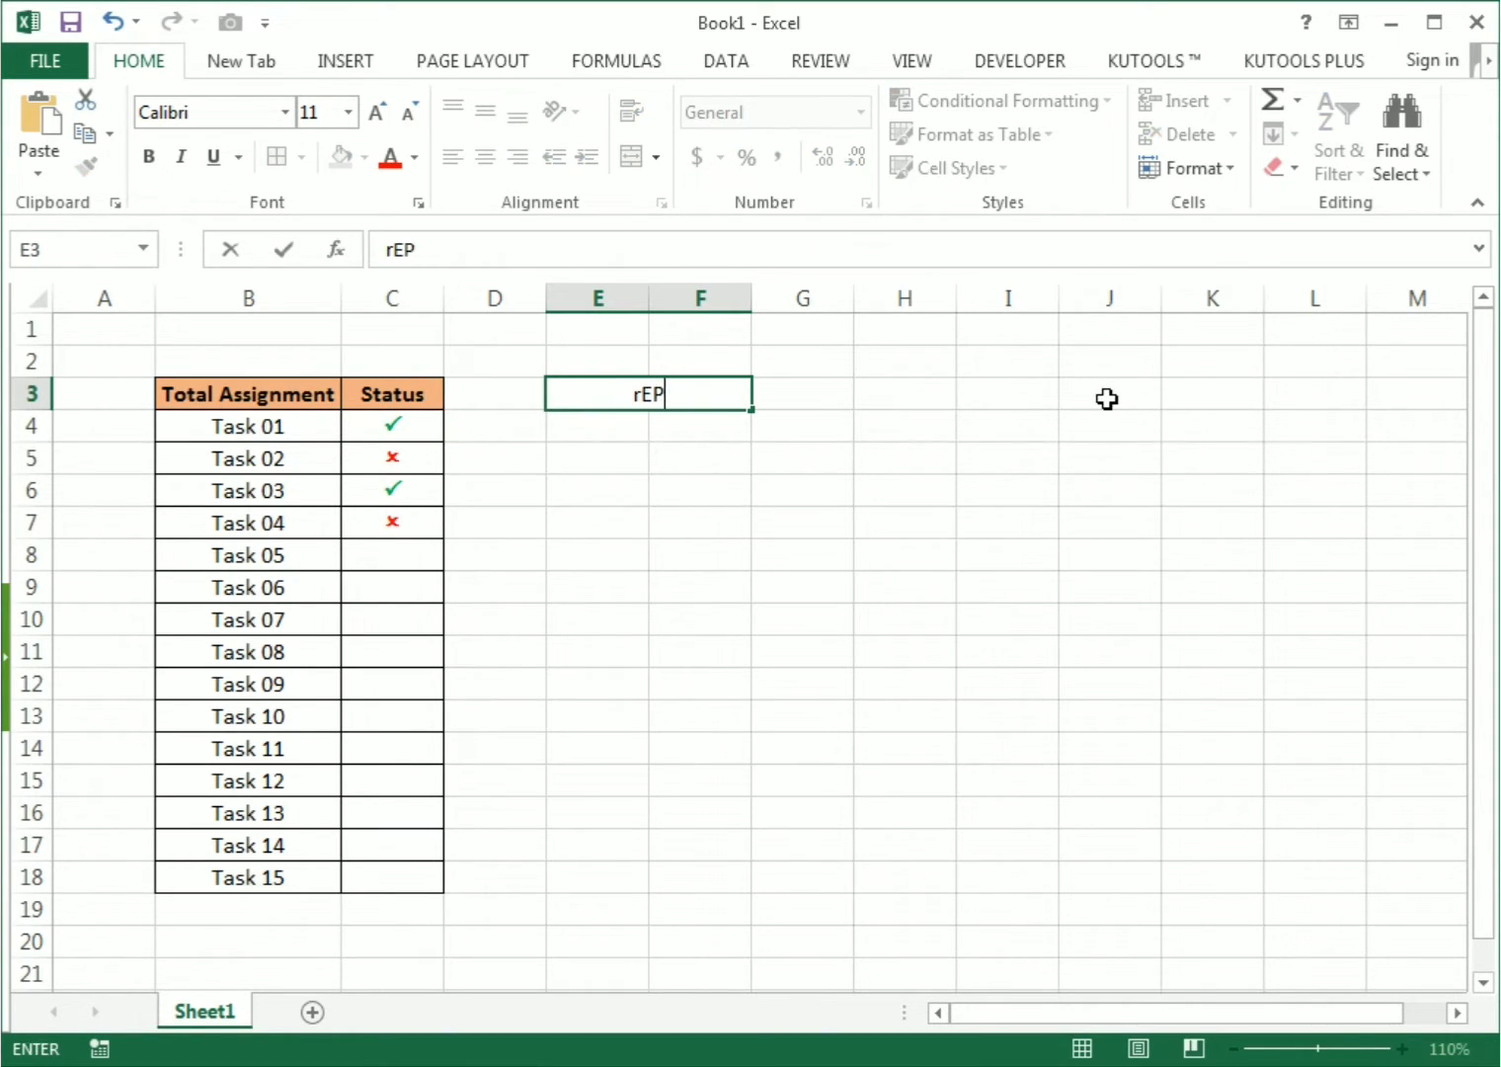
key("BackSpace")
key("BackSpace")
key("BackSpace")
type("Report")
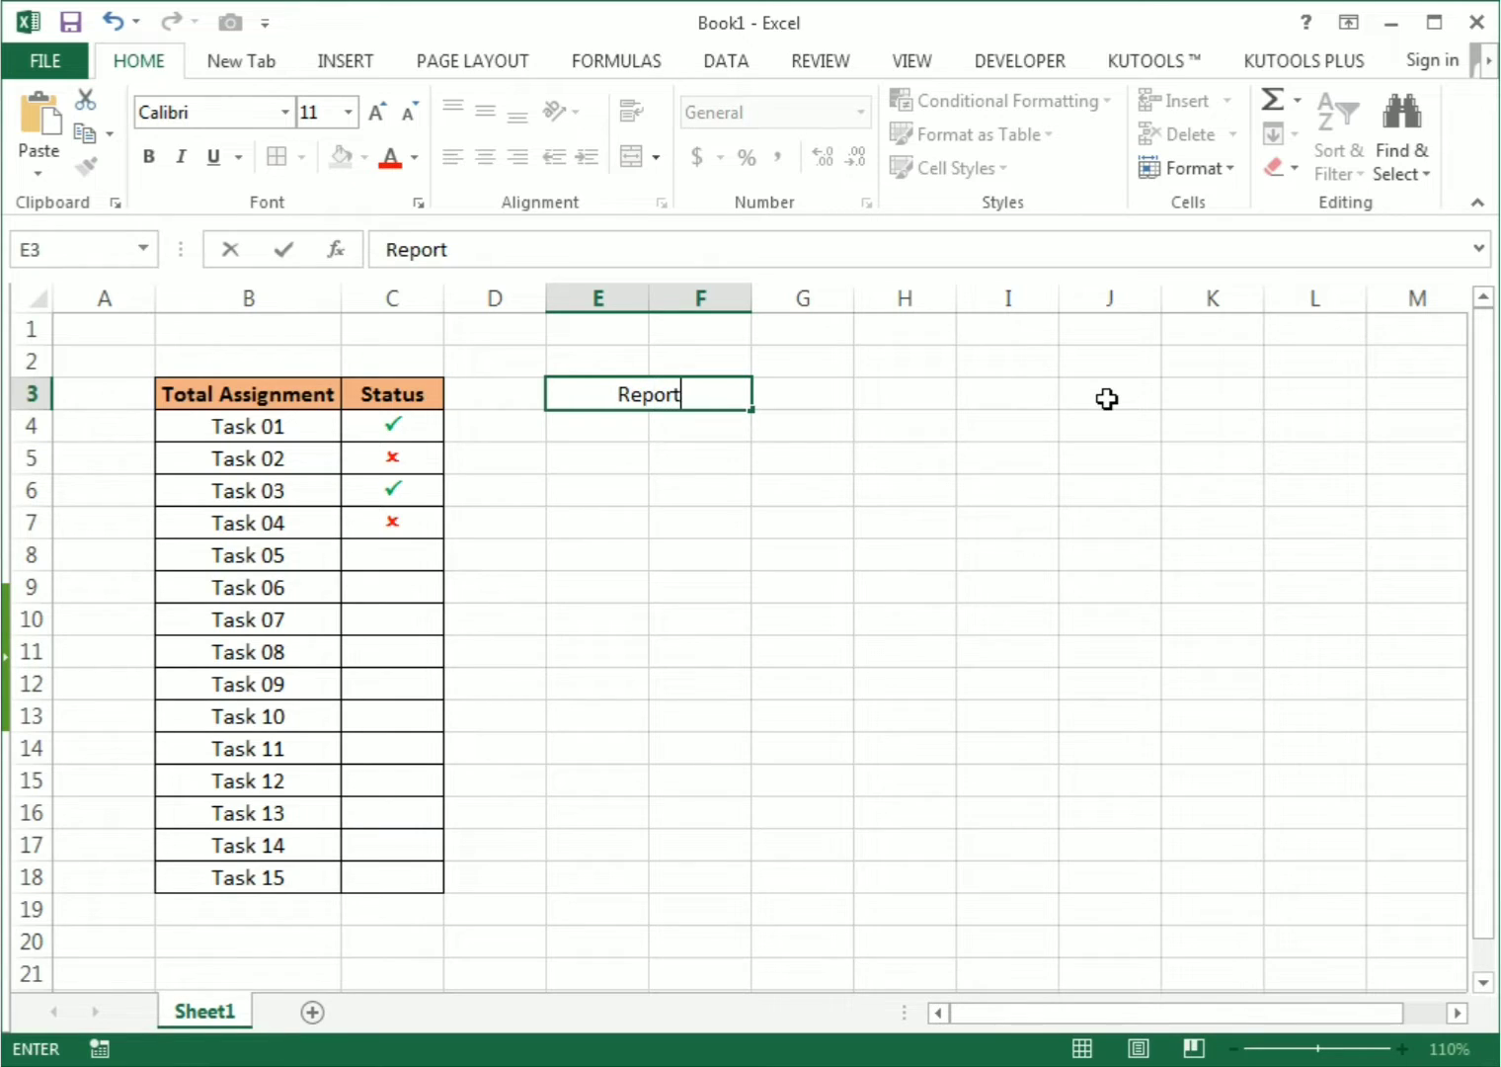
key("Return")
Enter the labels 'Completed' in E4 and 'Un-Completed' in E5.
type("Complte")
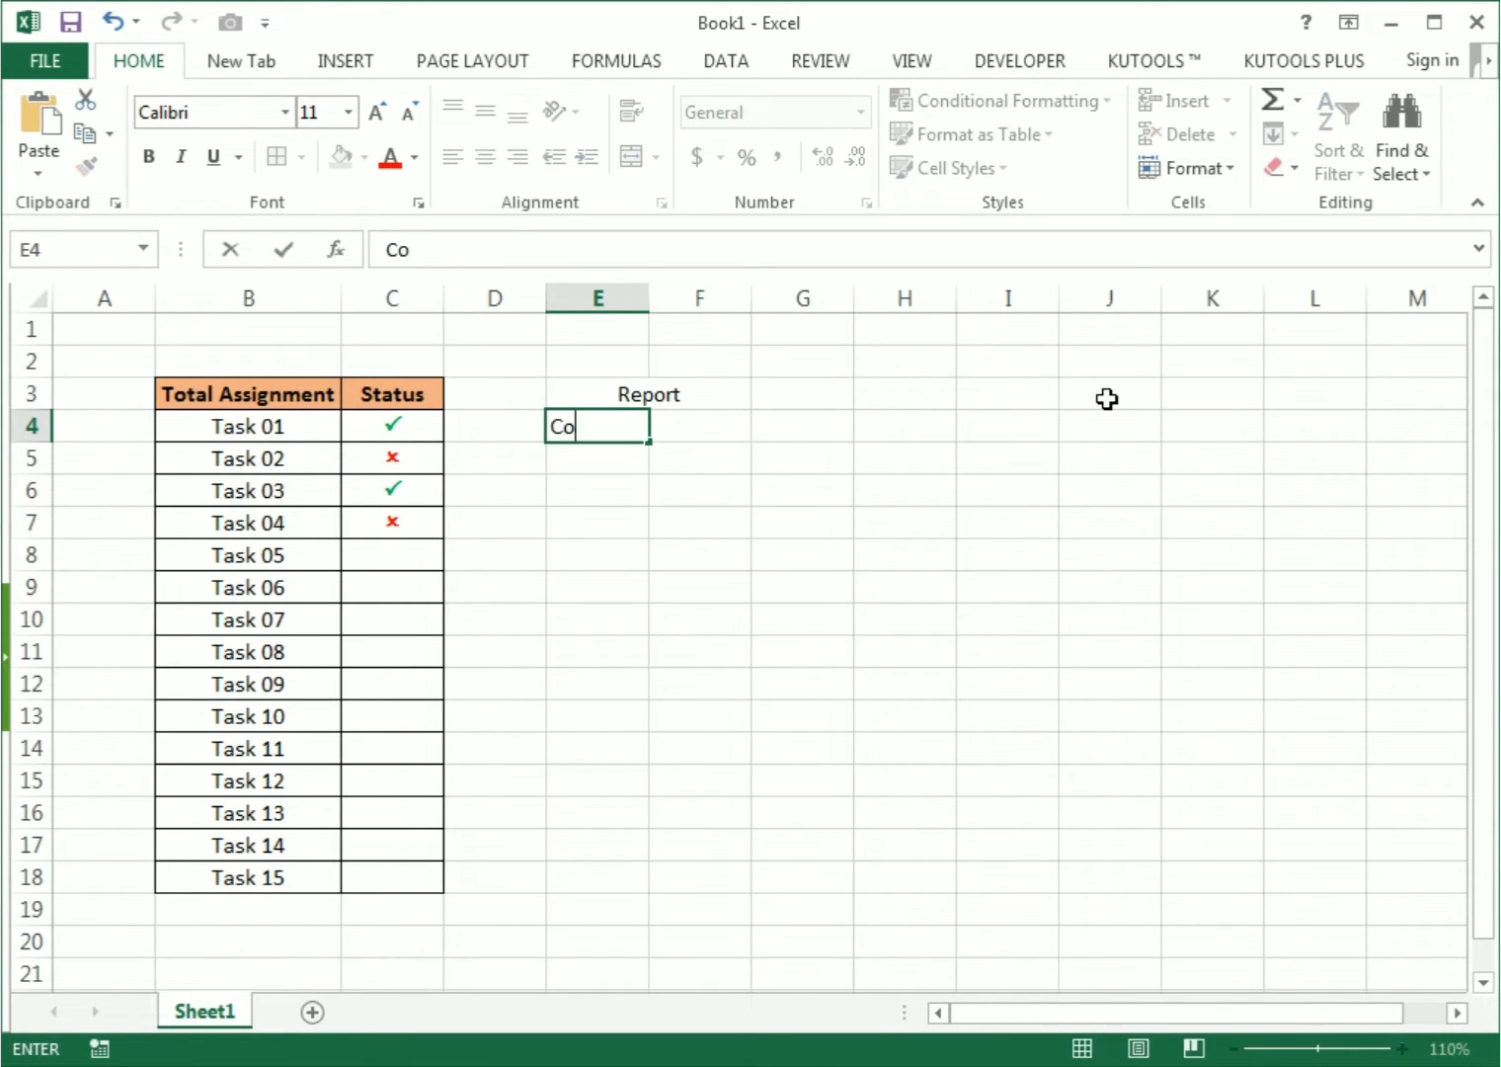
key("BackSpace")
key("BackSpace")
key("BackSpace")
key("BackSpace")
type("leted")
key("Return")
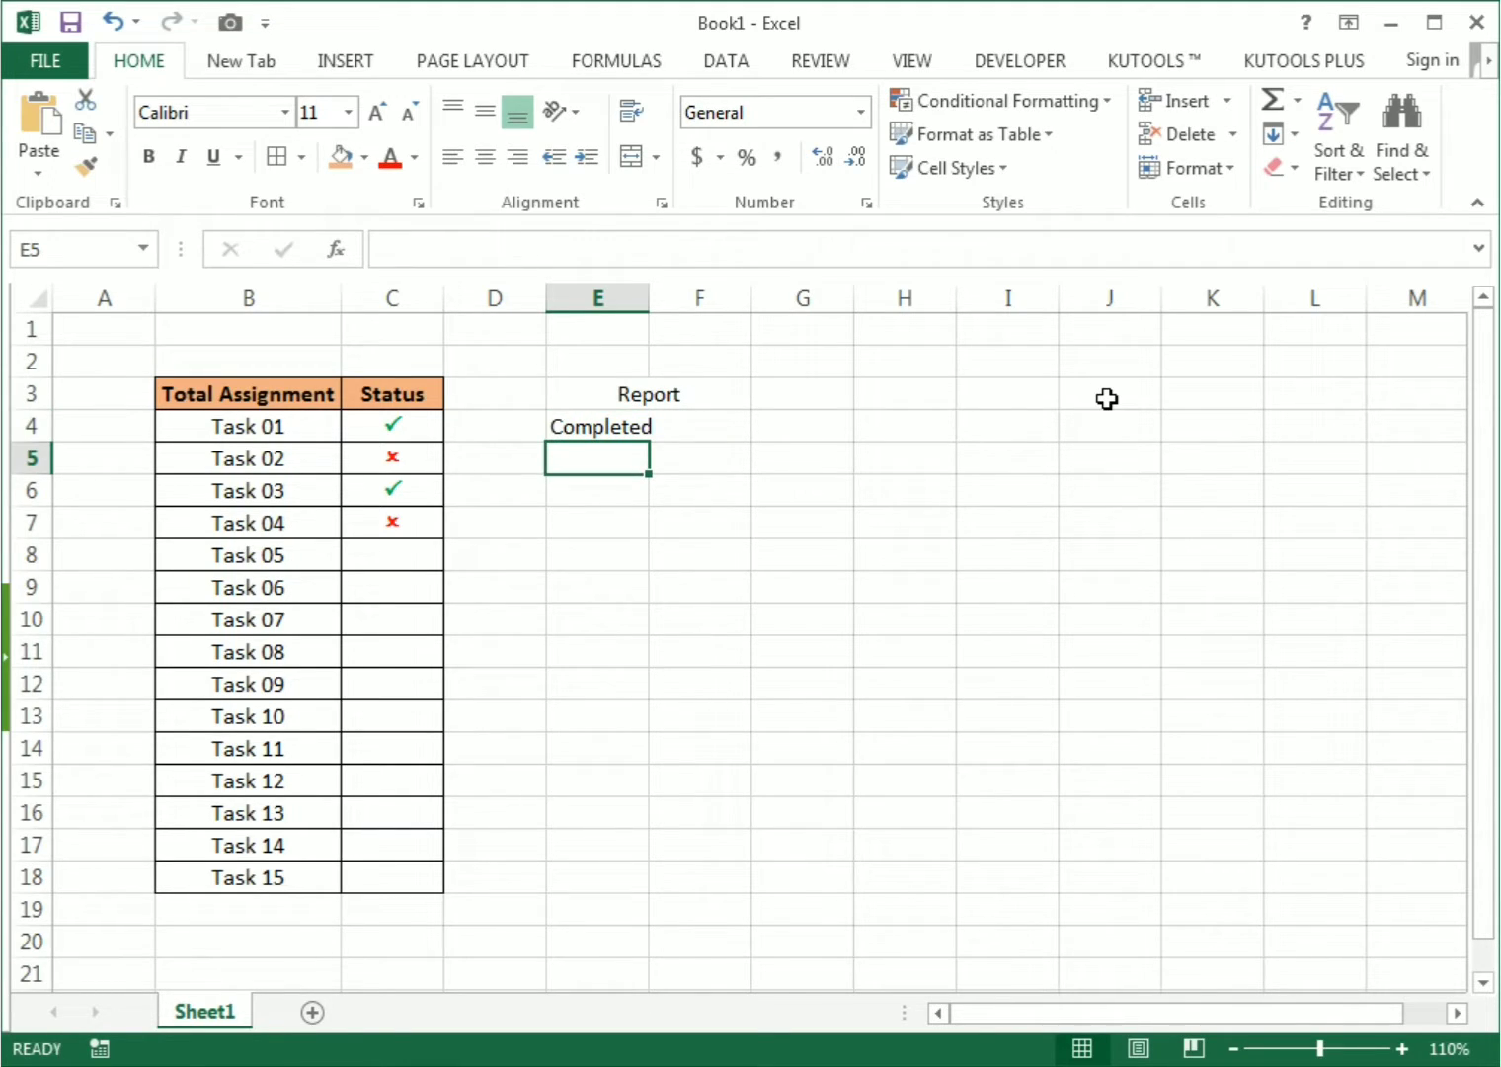
type("Un")
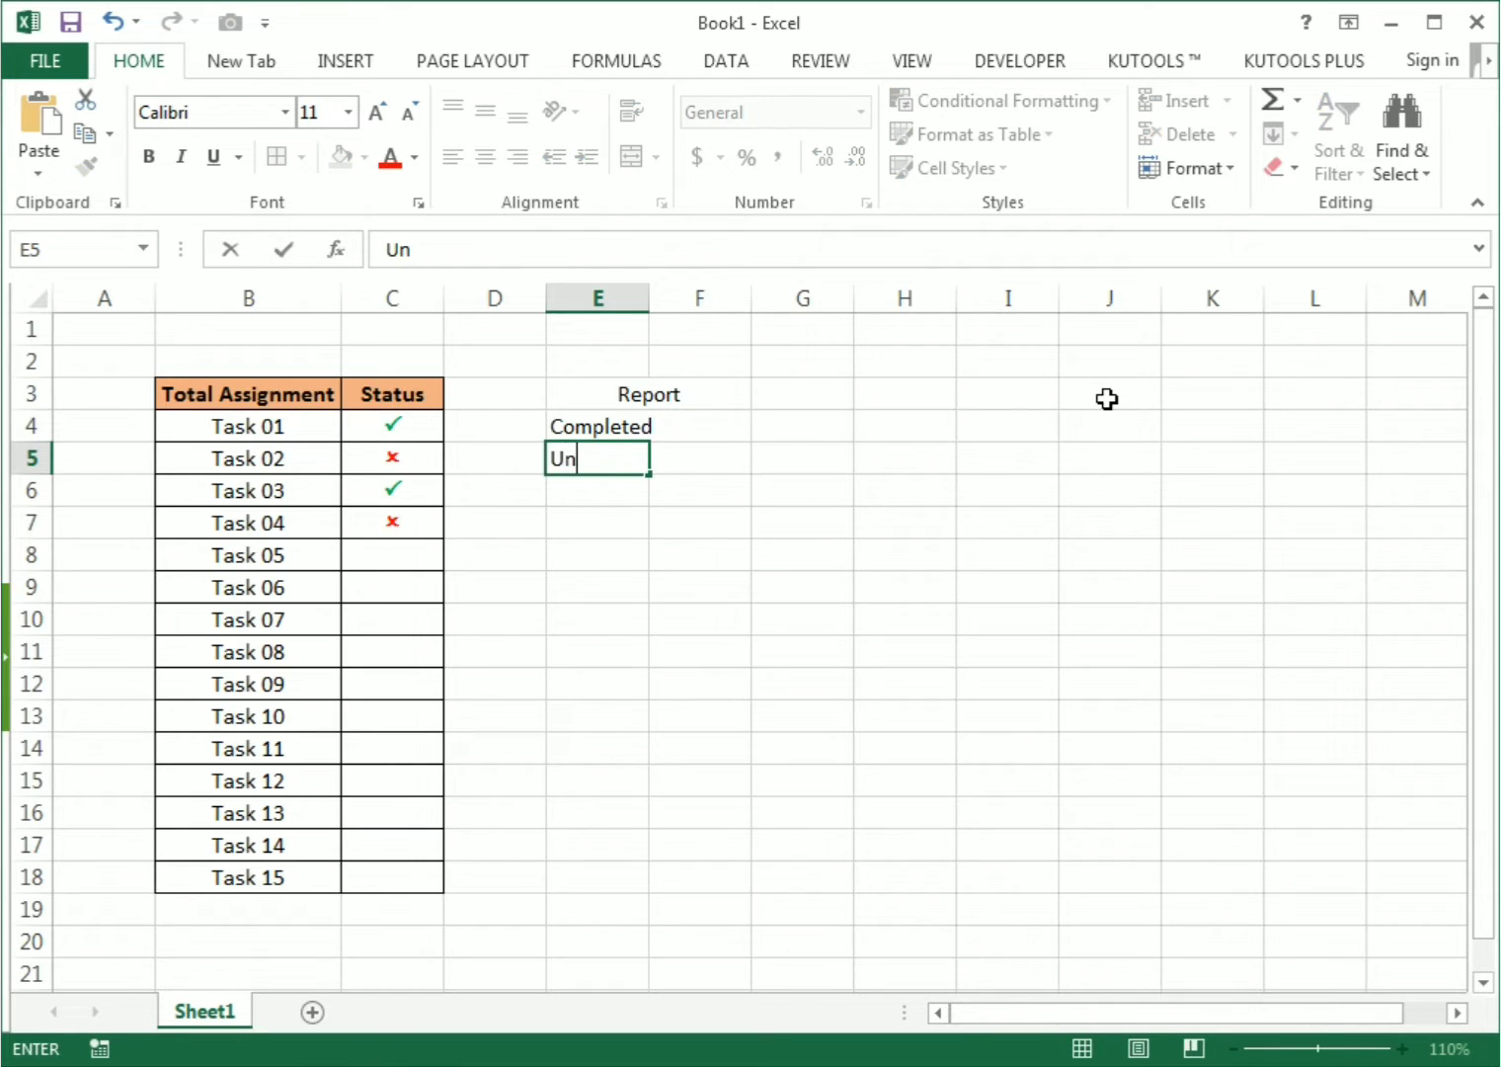
type("-Compl")
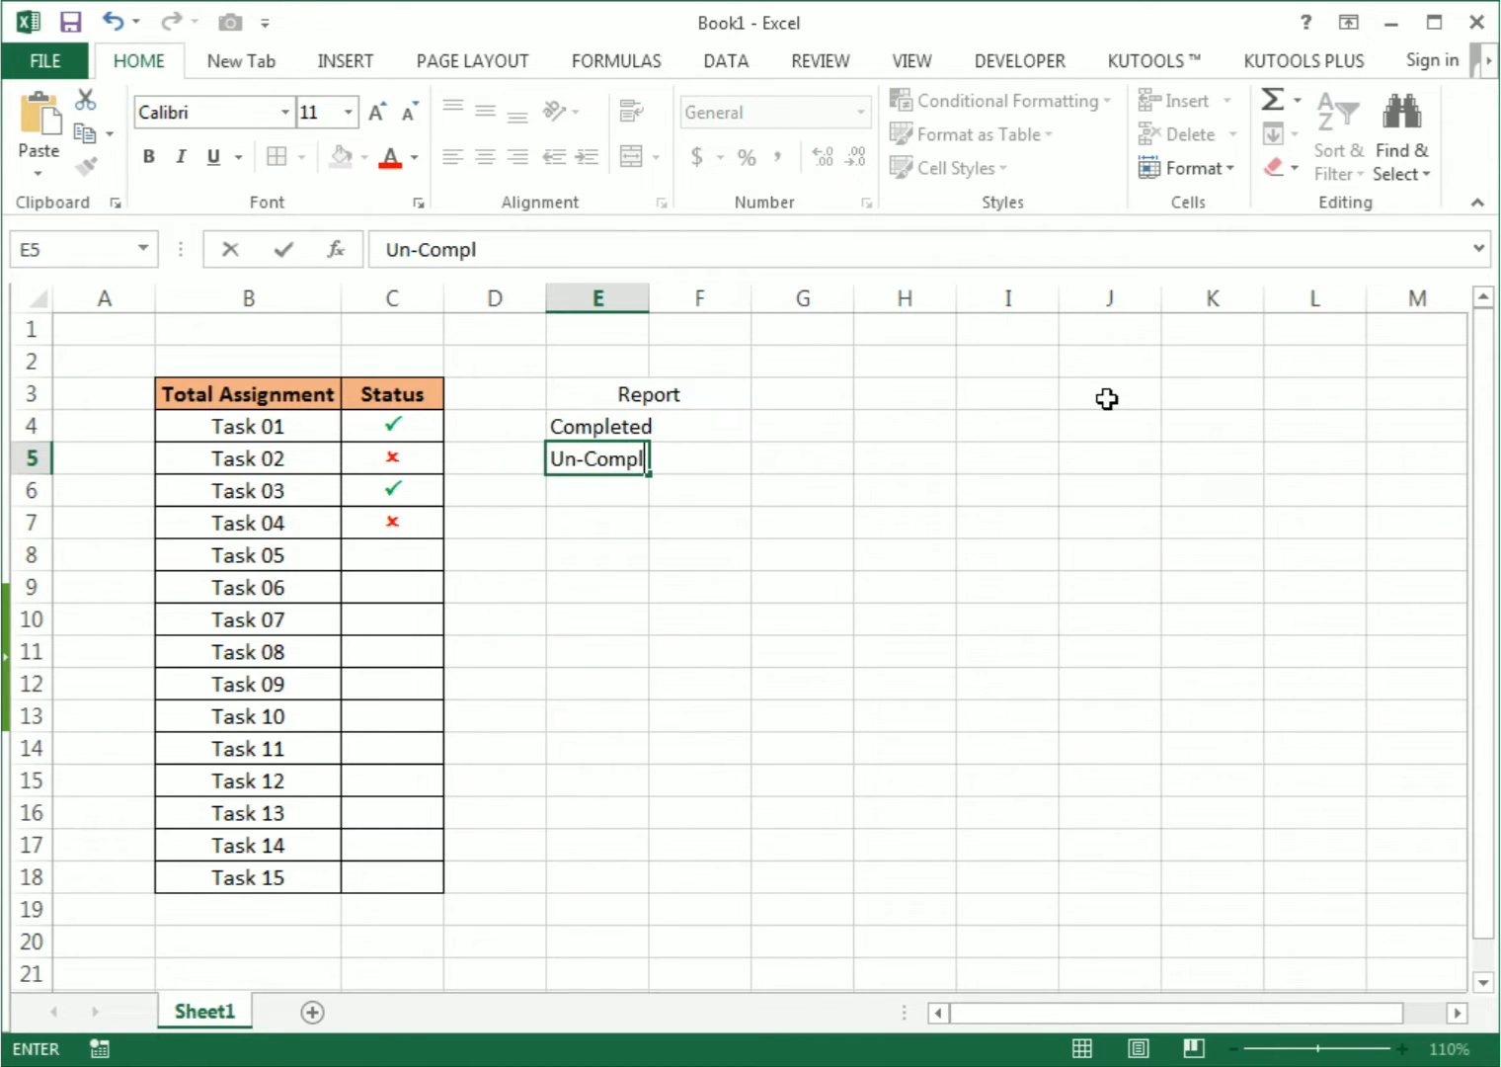
type("te")
key("BackSpace")
key("BackSpace")
key("BackSpace")
key("Return")
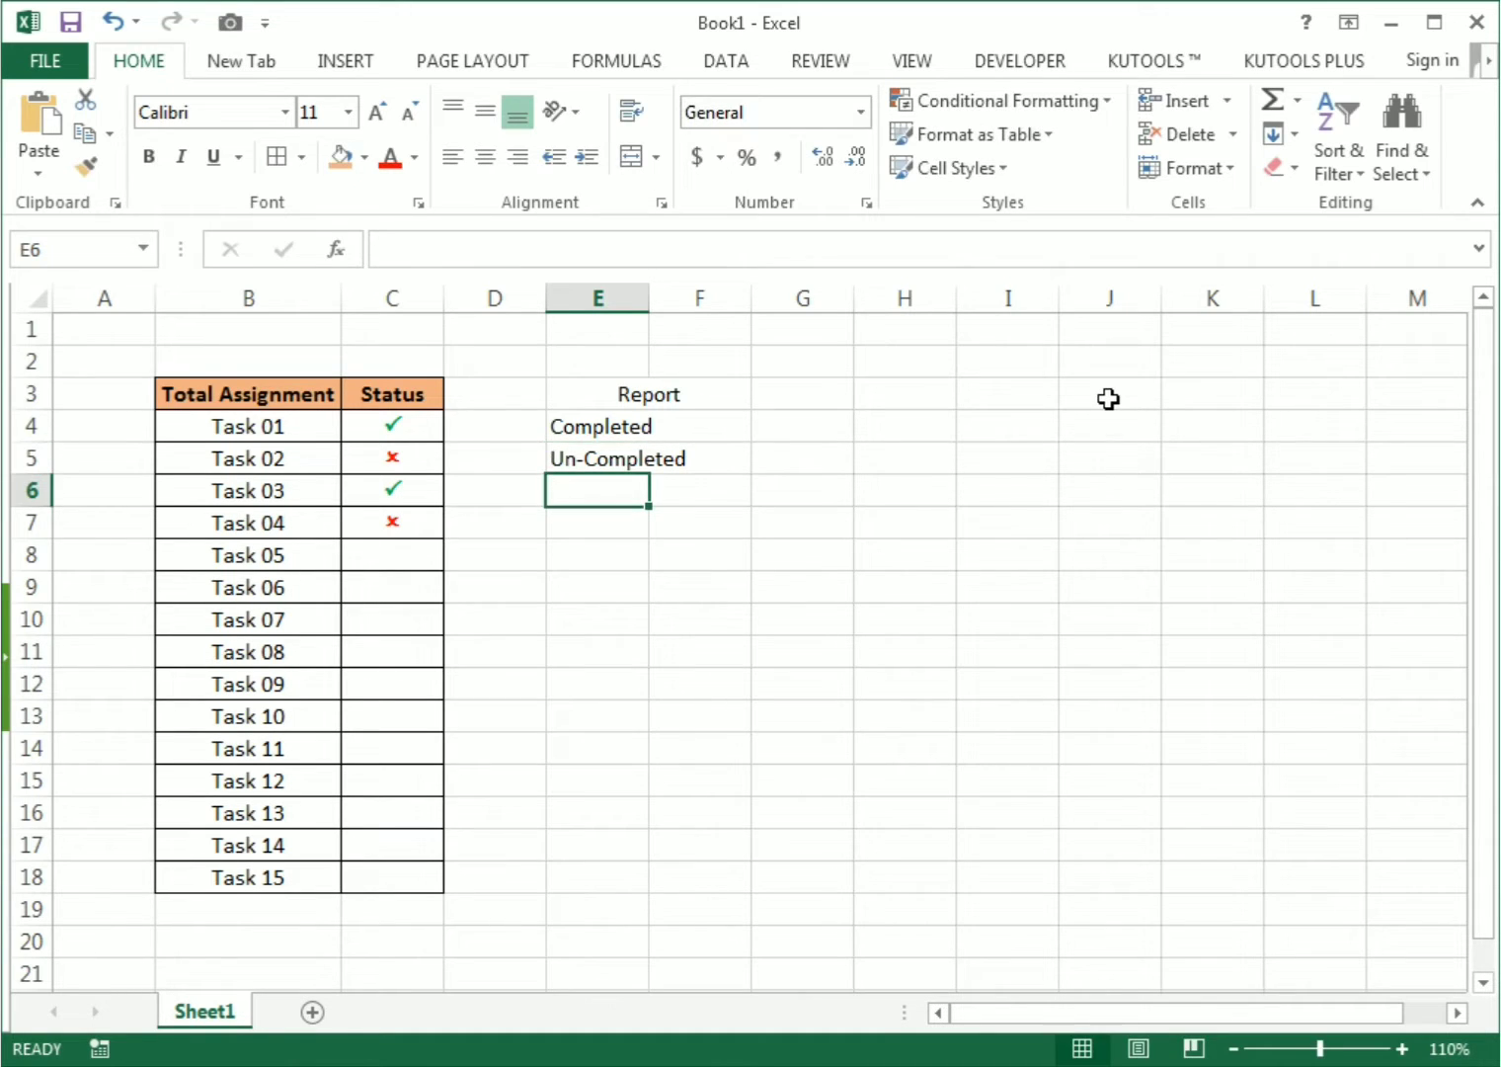
Autofit column E to the width of its labels.
double_click(648, 300)
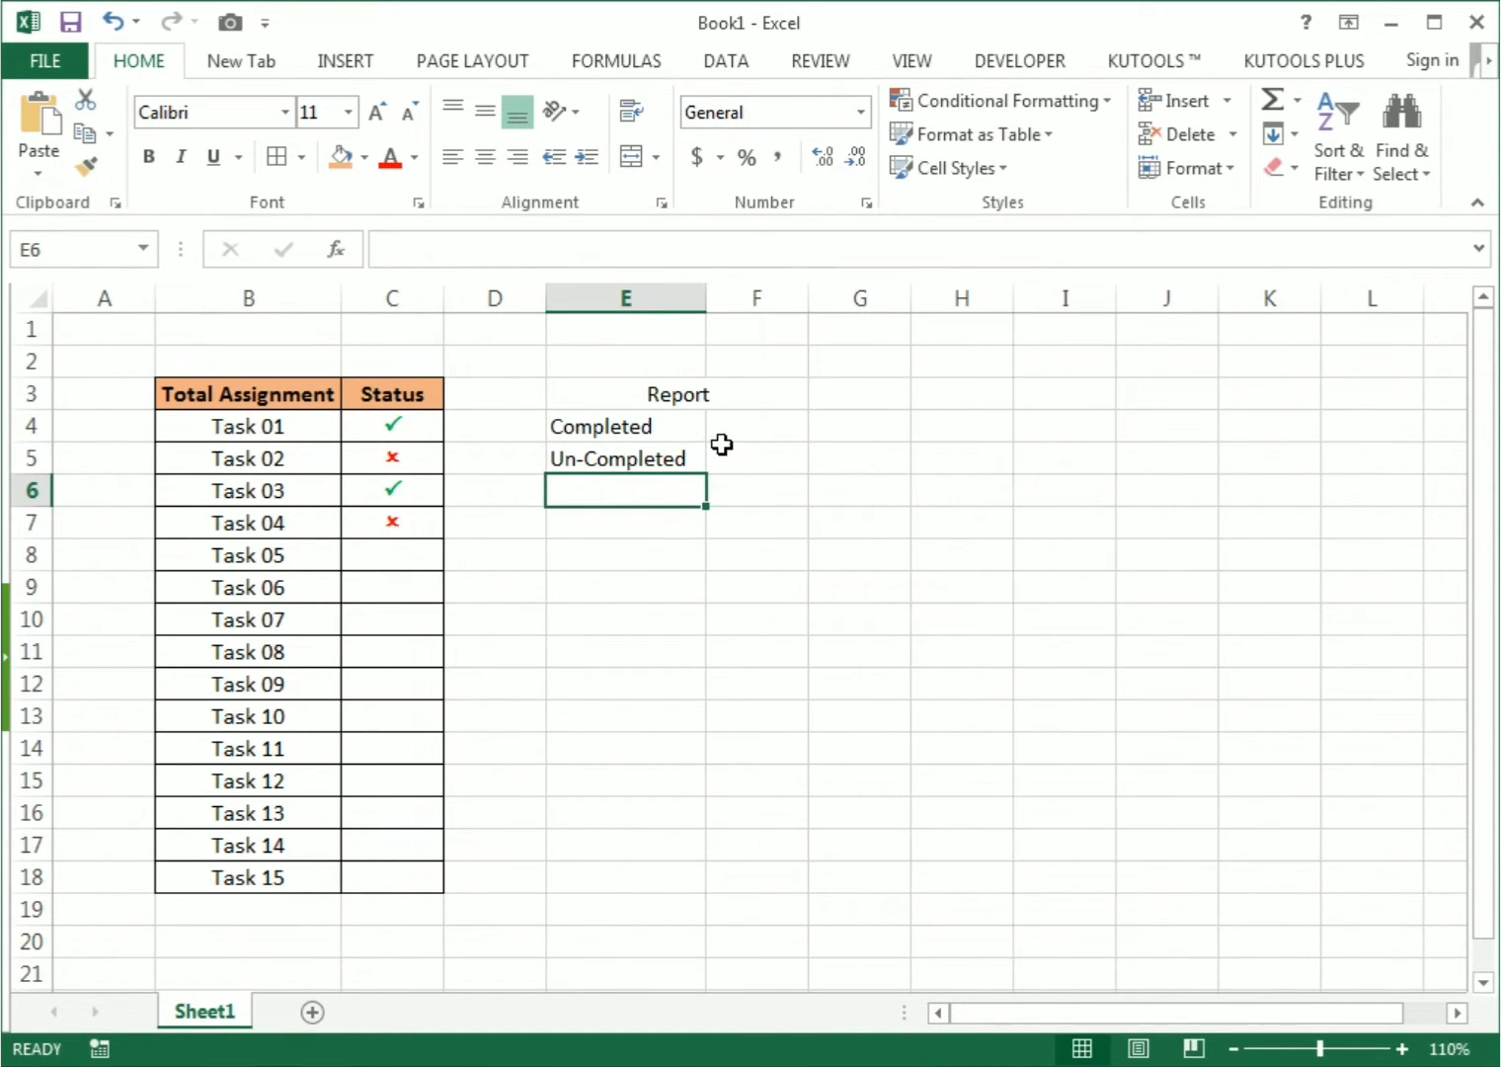
left_click(720, 430)
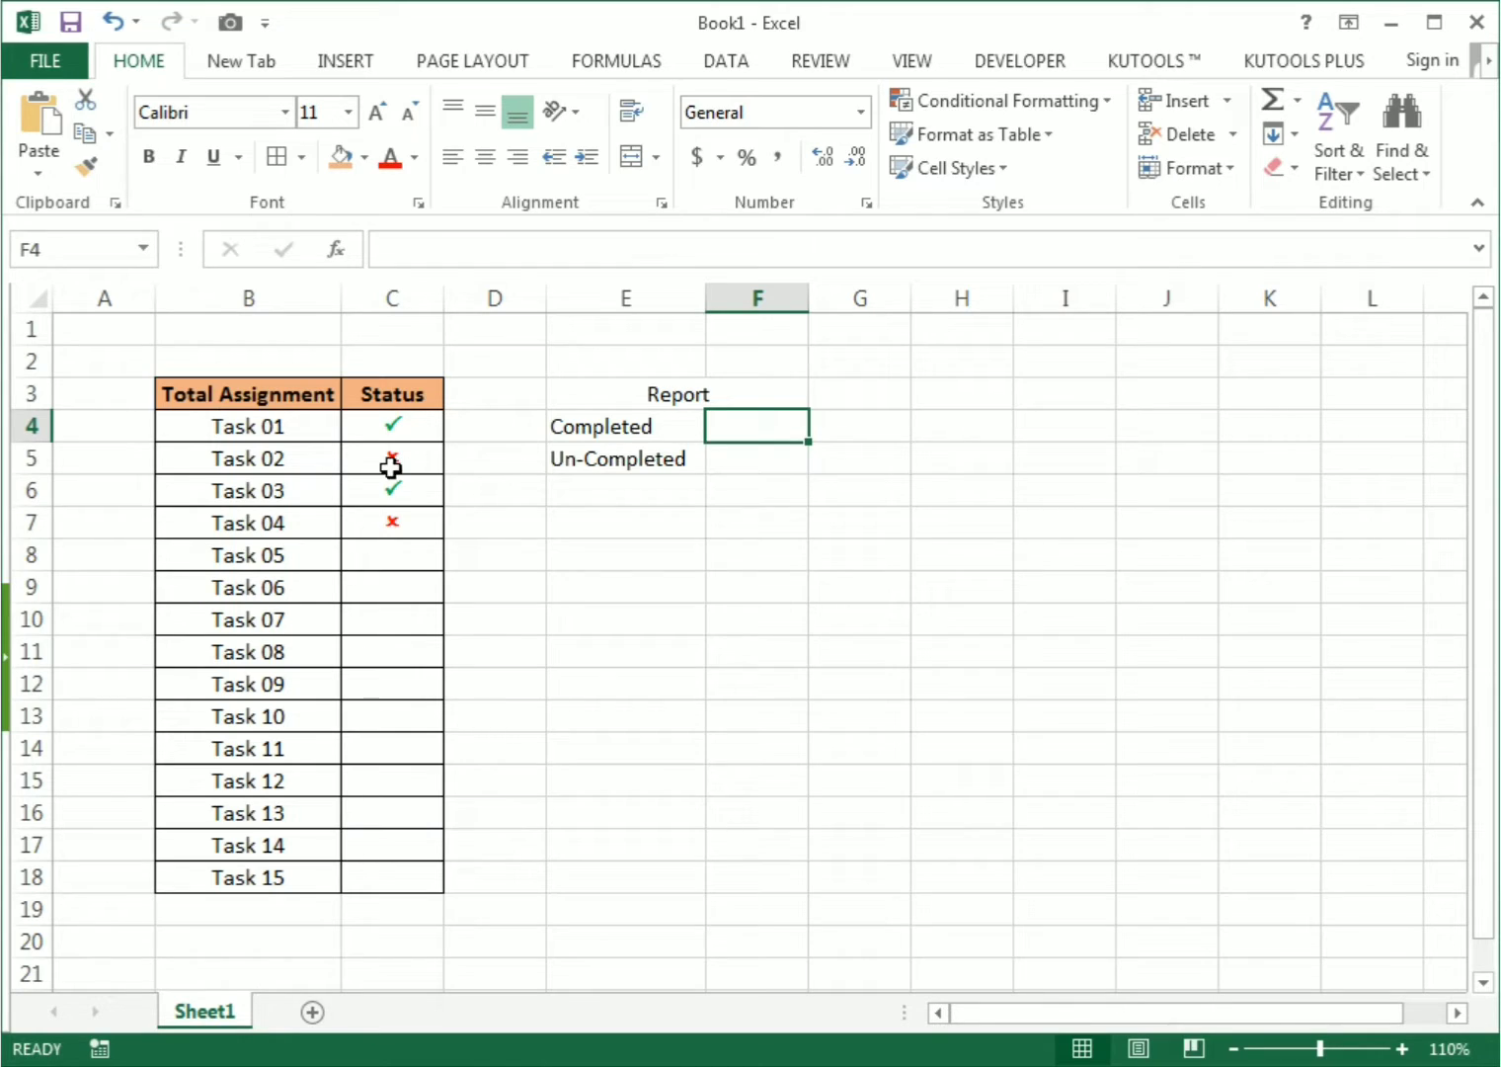
left_click(733, 465)
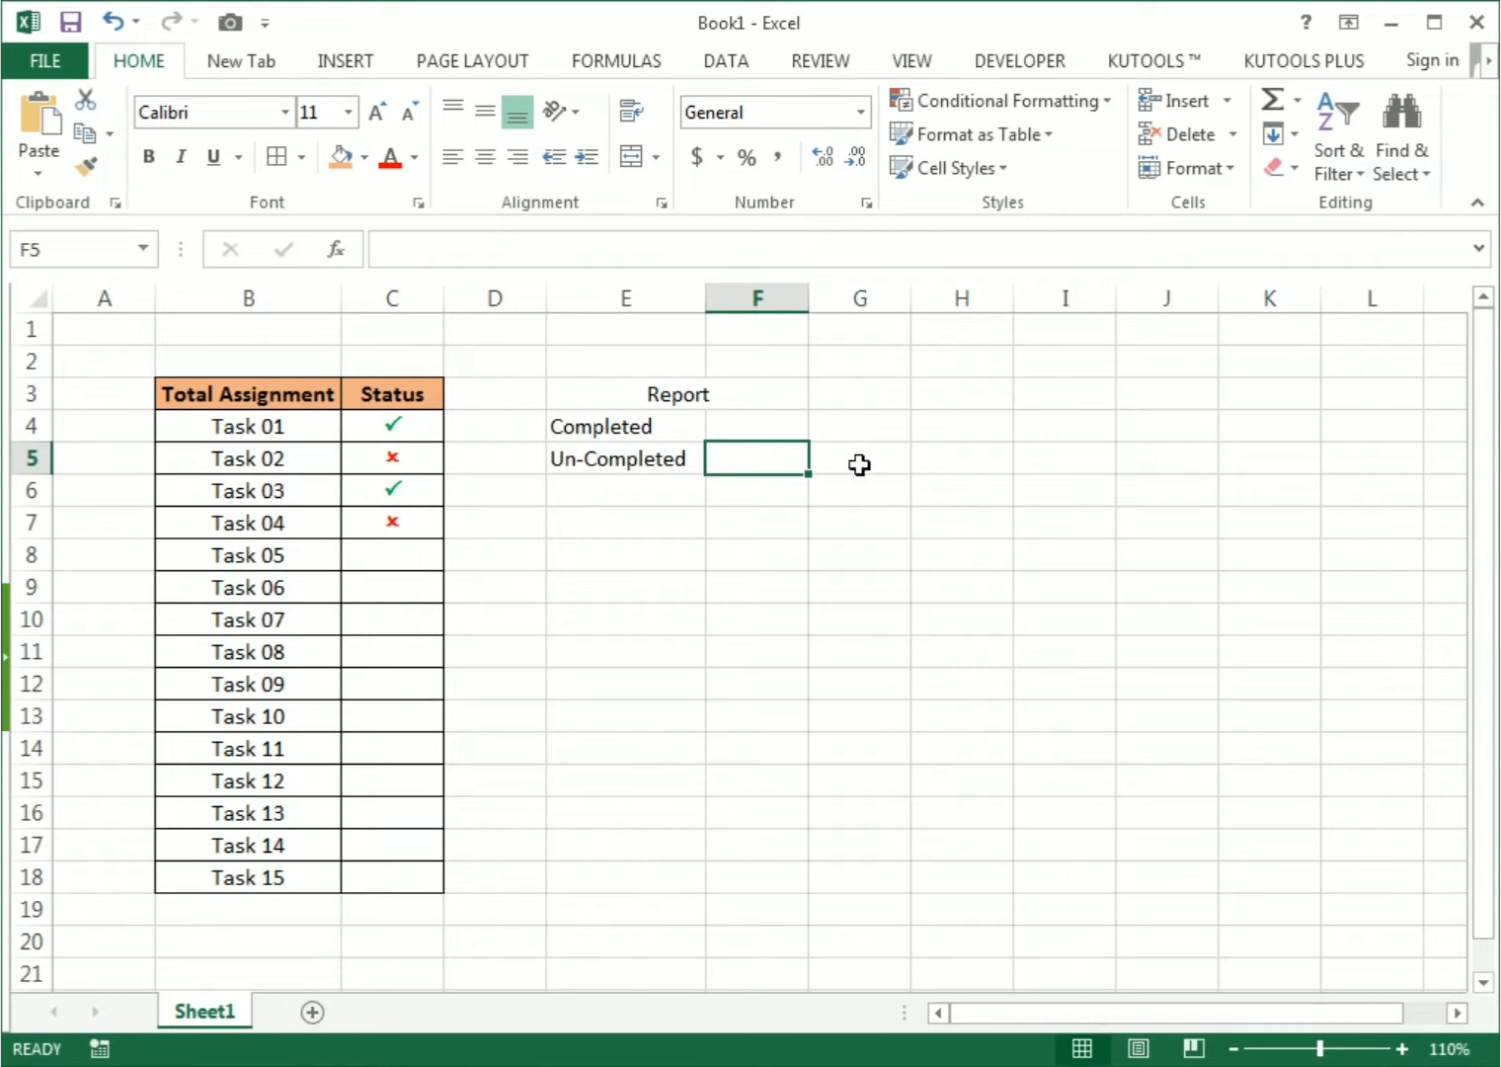
Enter =COUNTIF(C4:C18,"P") in F4 to count the ticked tasks, showing 2.
double_click(777, 421)
type("=count")
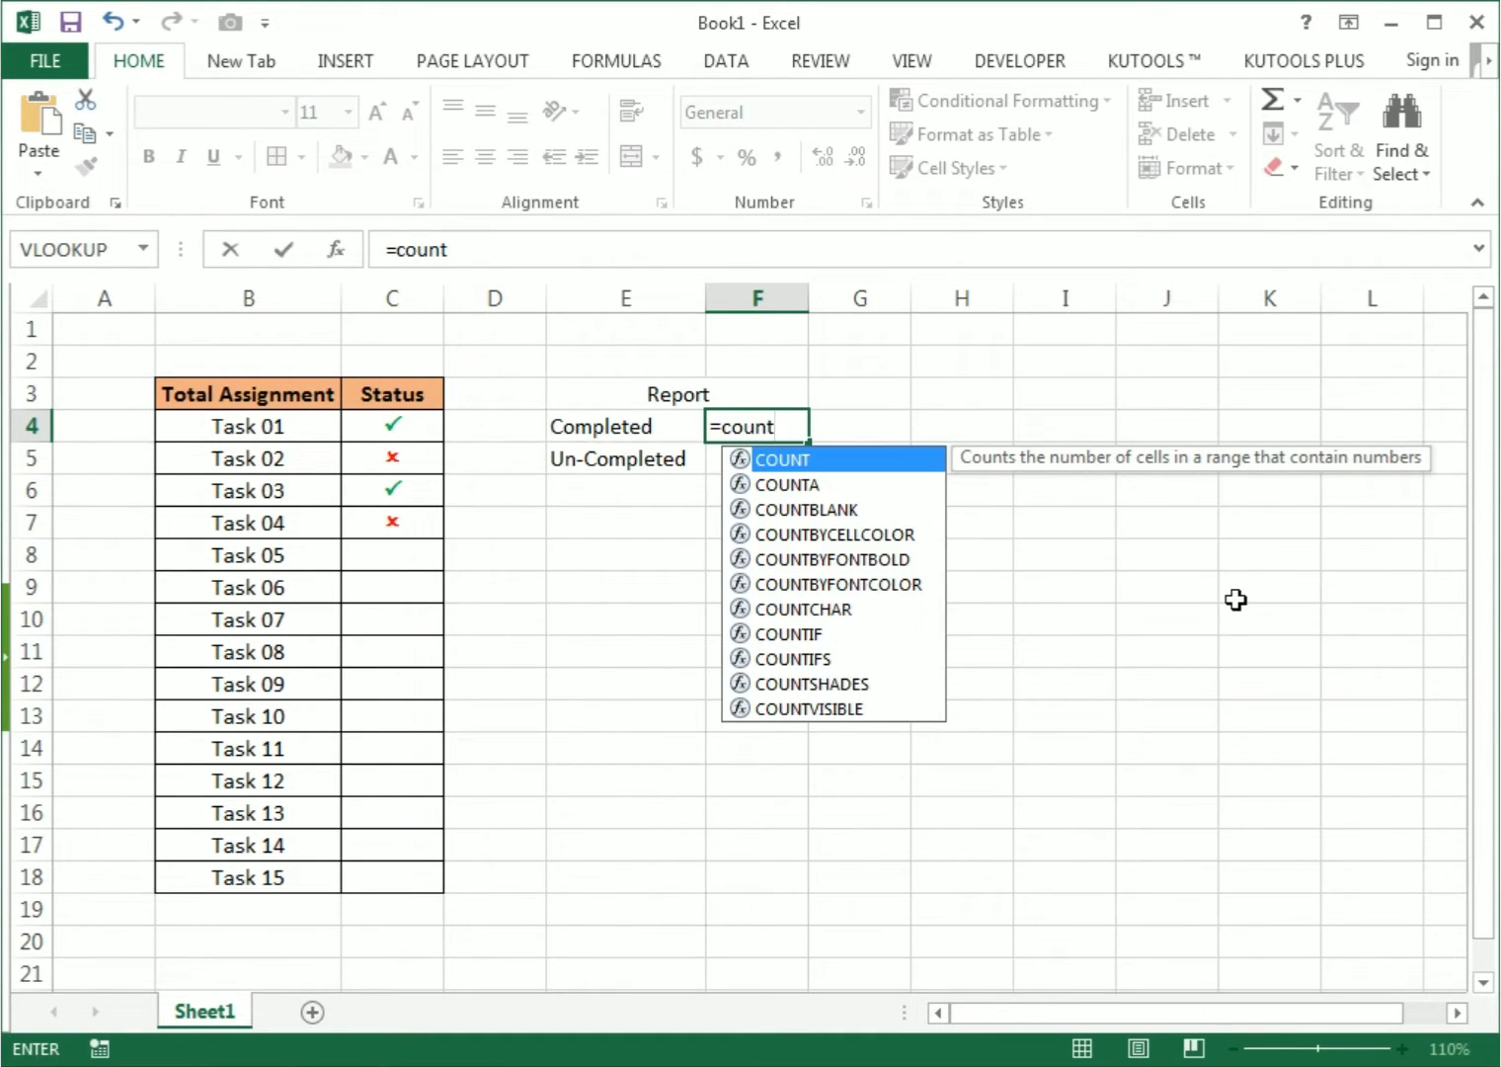
type("if(")
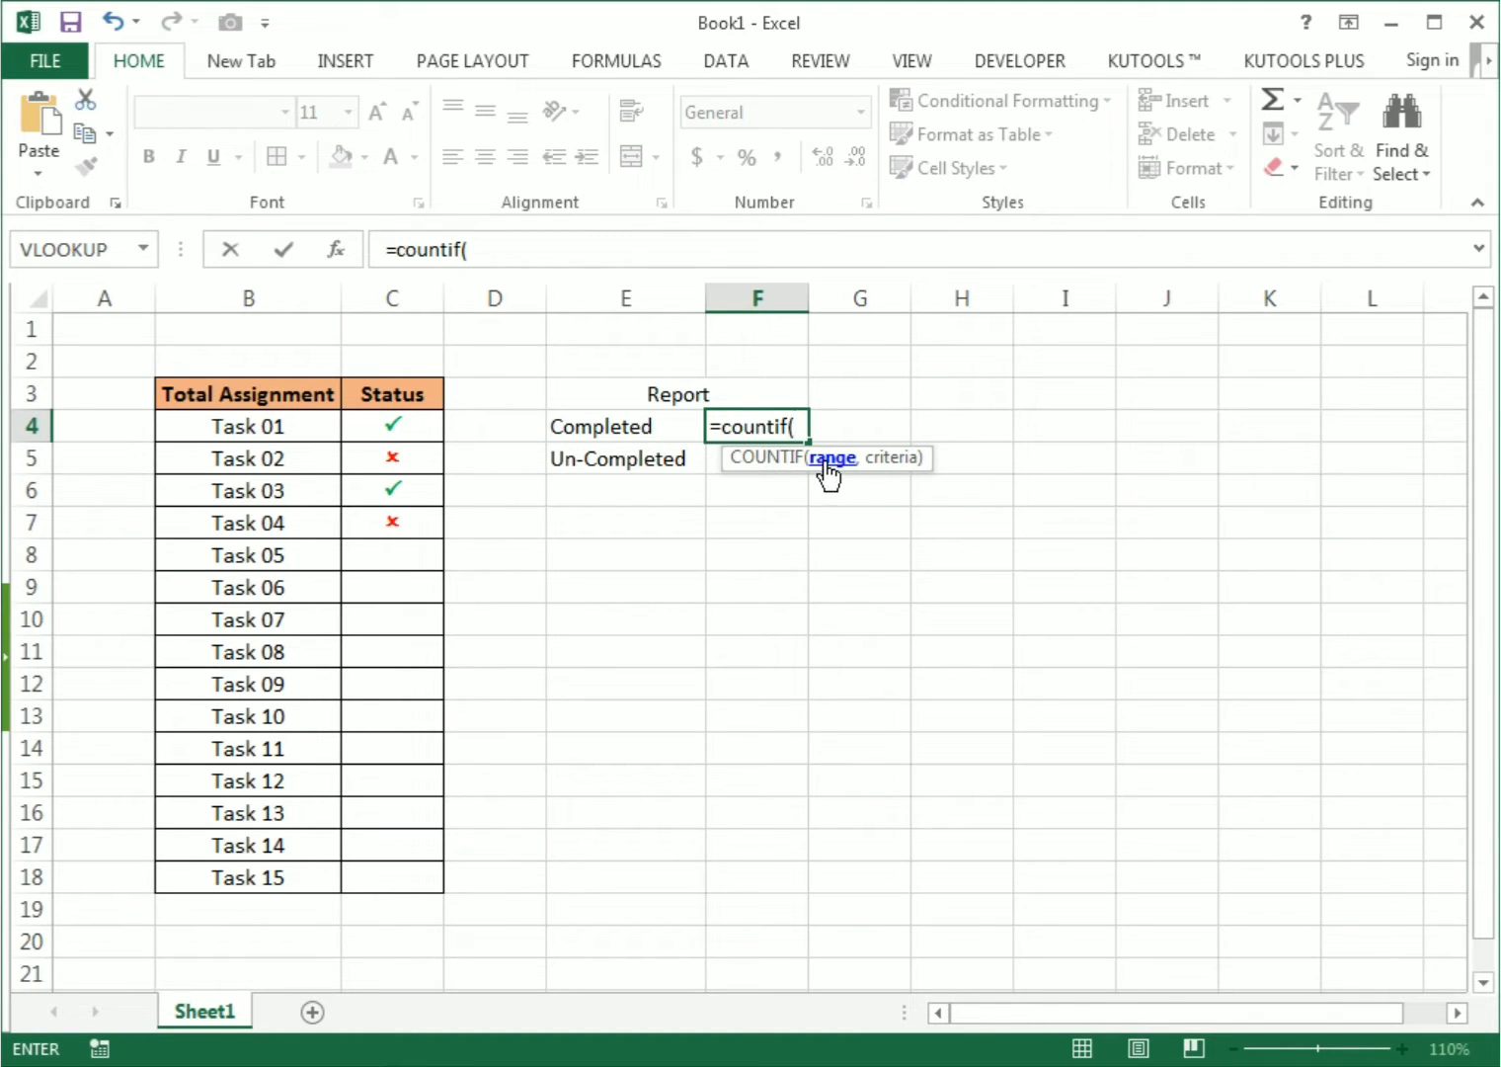
left_click_drag(380, 426, 383, 866)
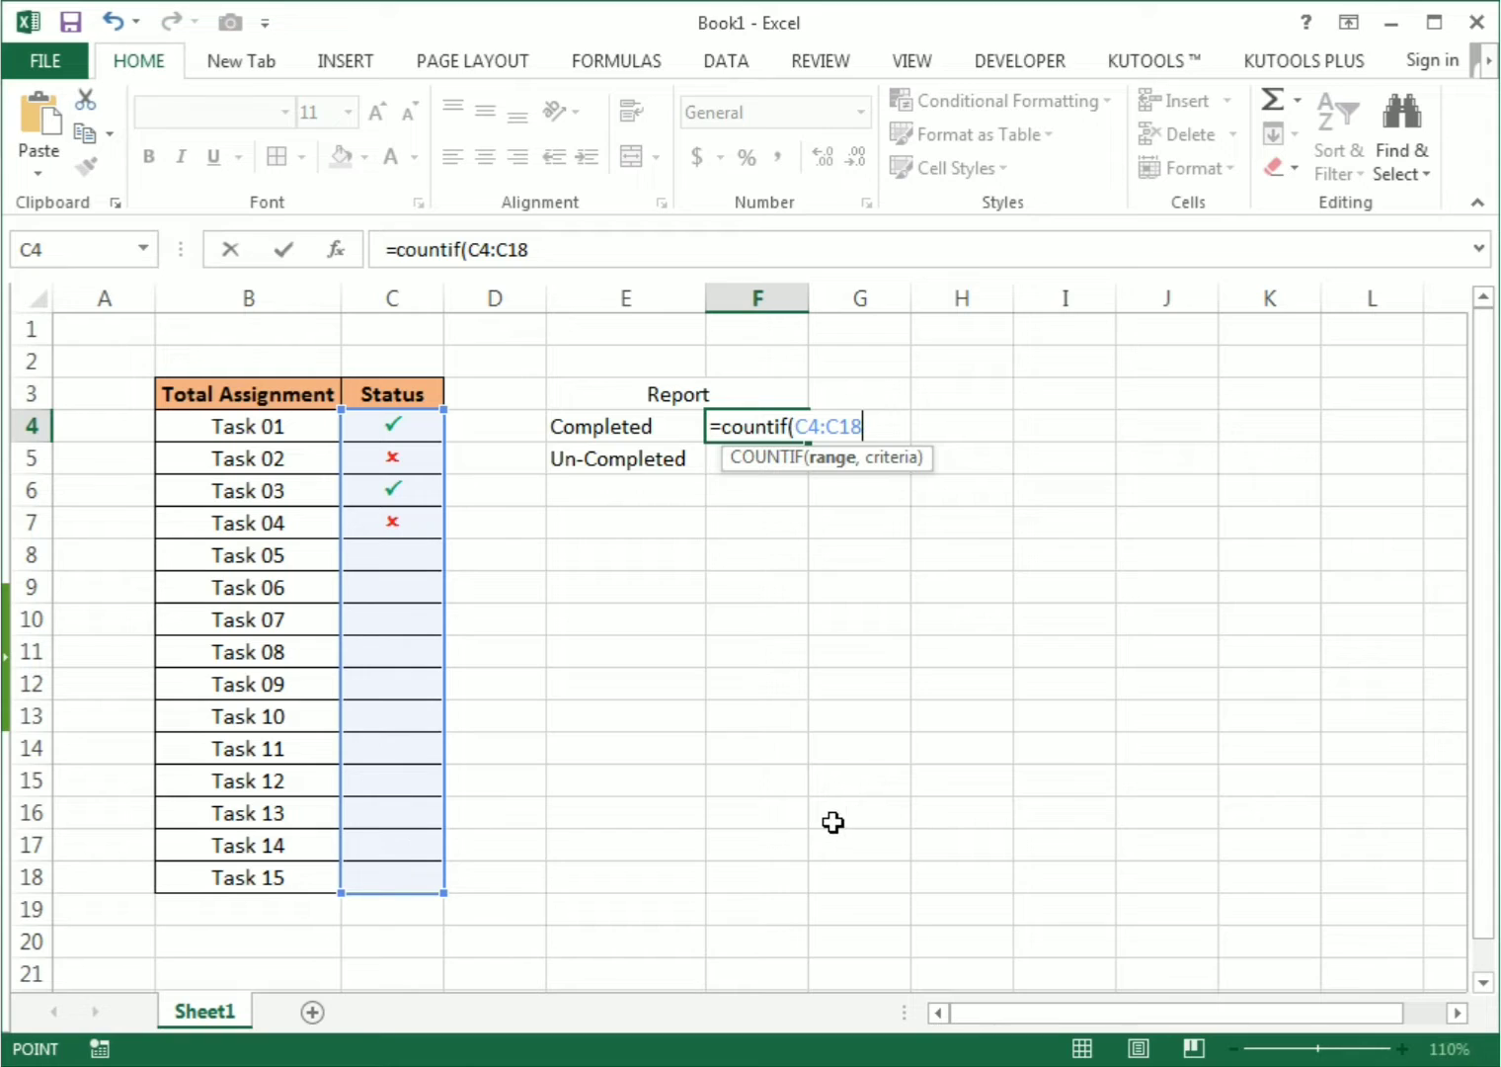
type(",\"P")
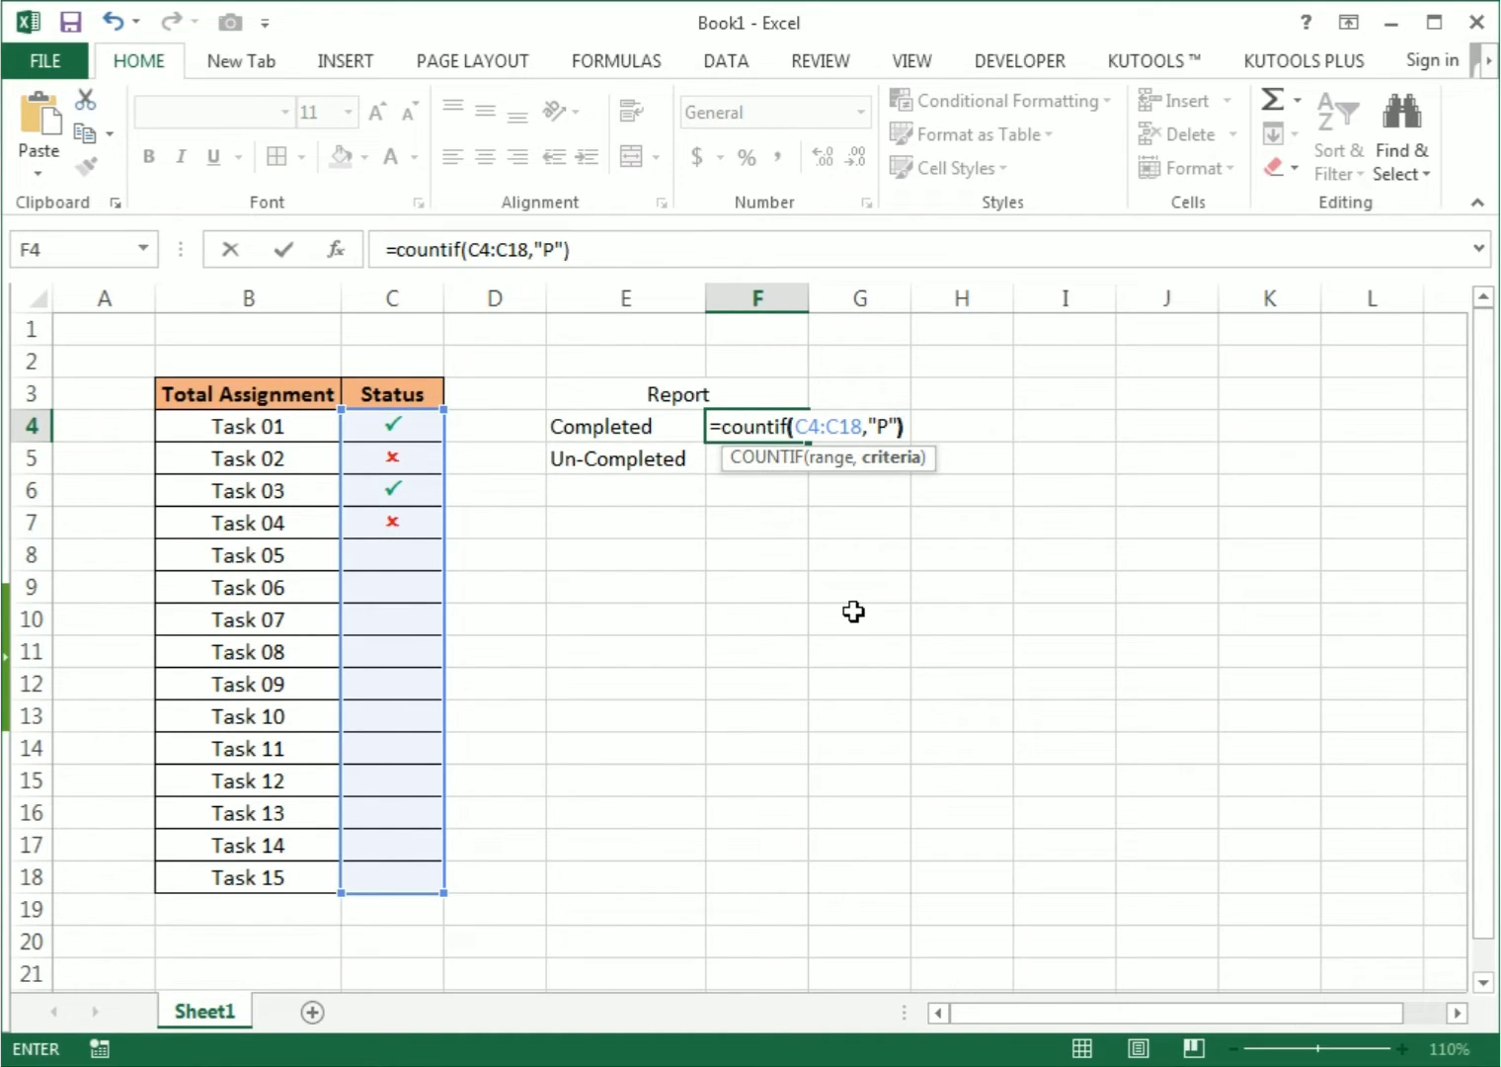
key("Return")
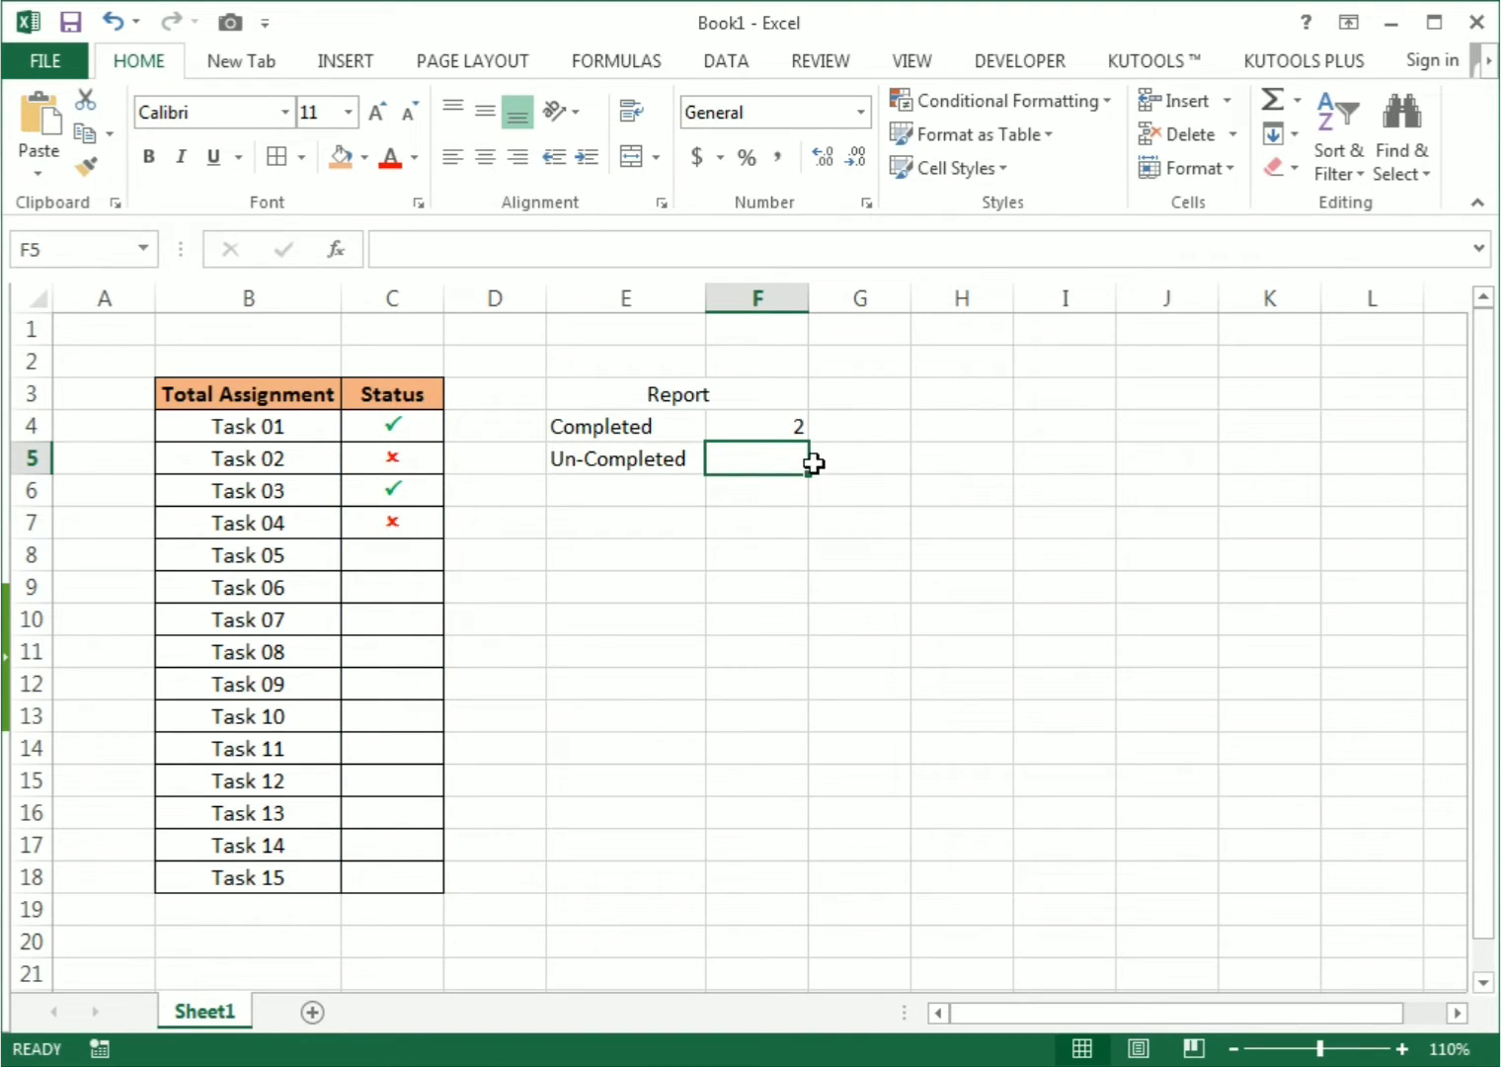
left_click(783, 435)
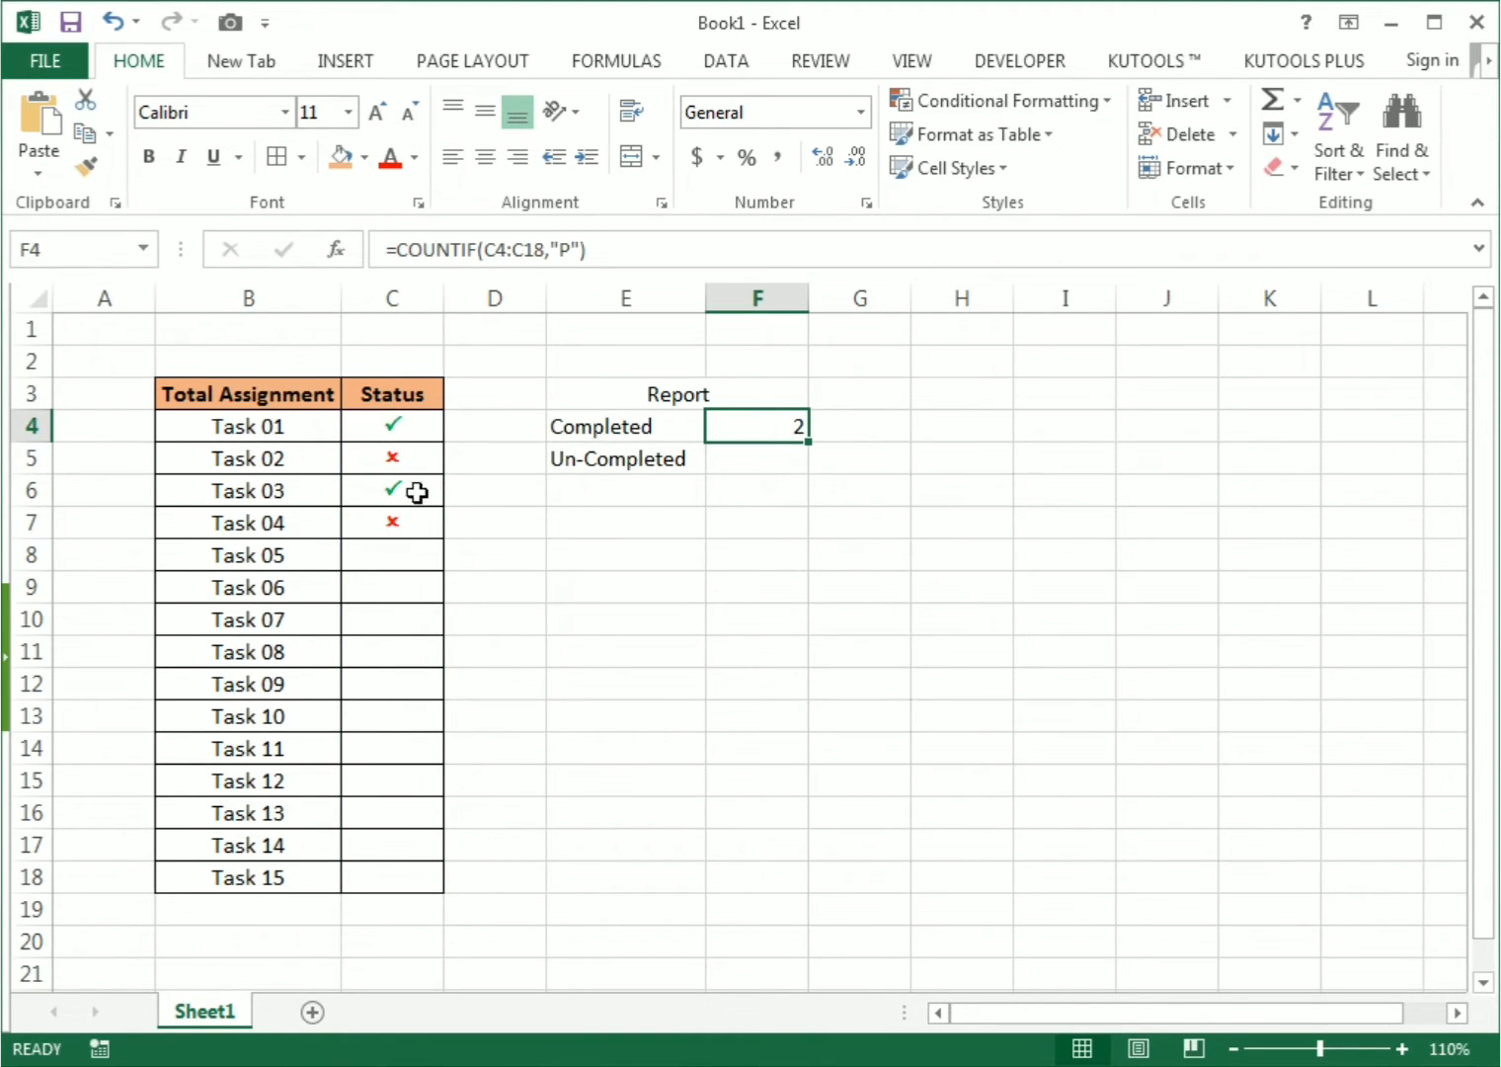
Enter =COUNTIF(C4:C18,"O") in F5 to count the crossed tasks, showing 2.
left_click(750, 469)
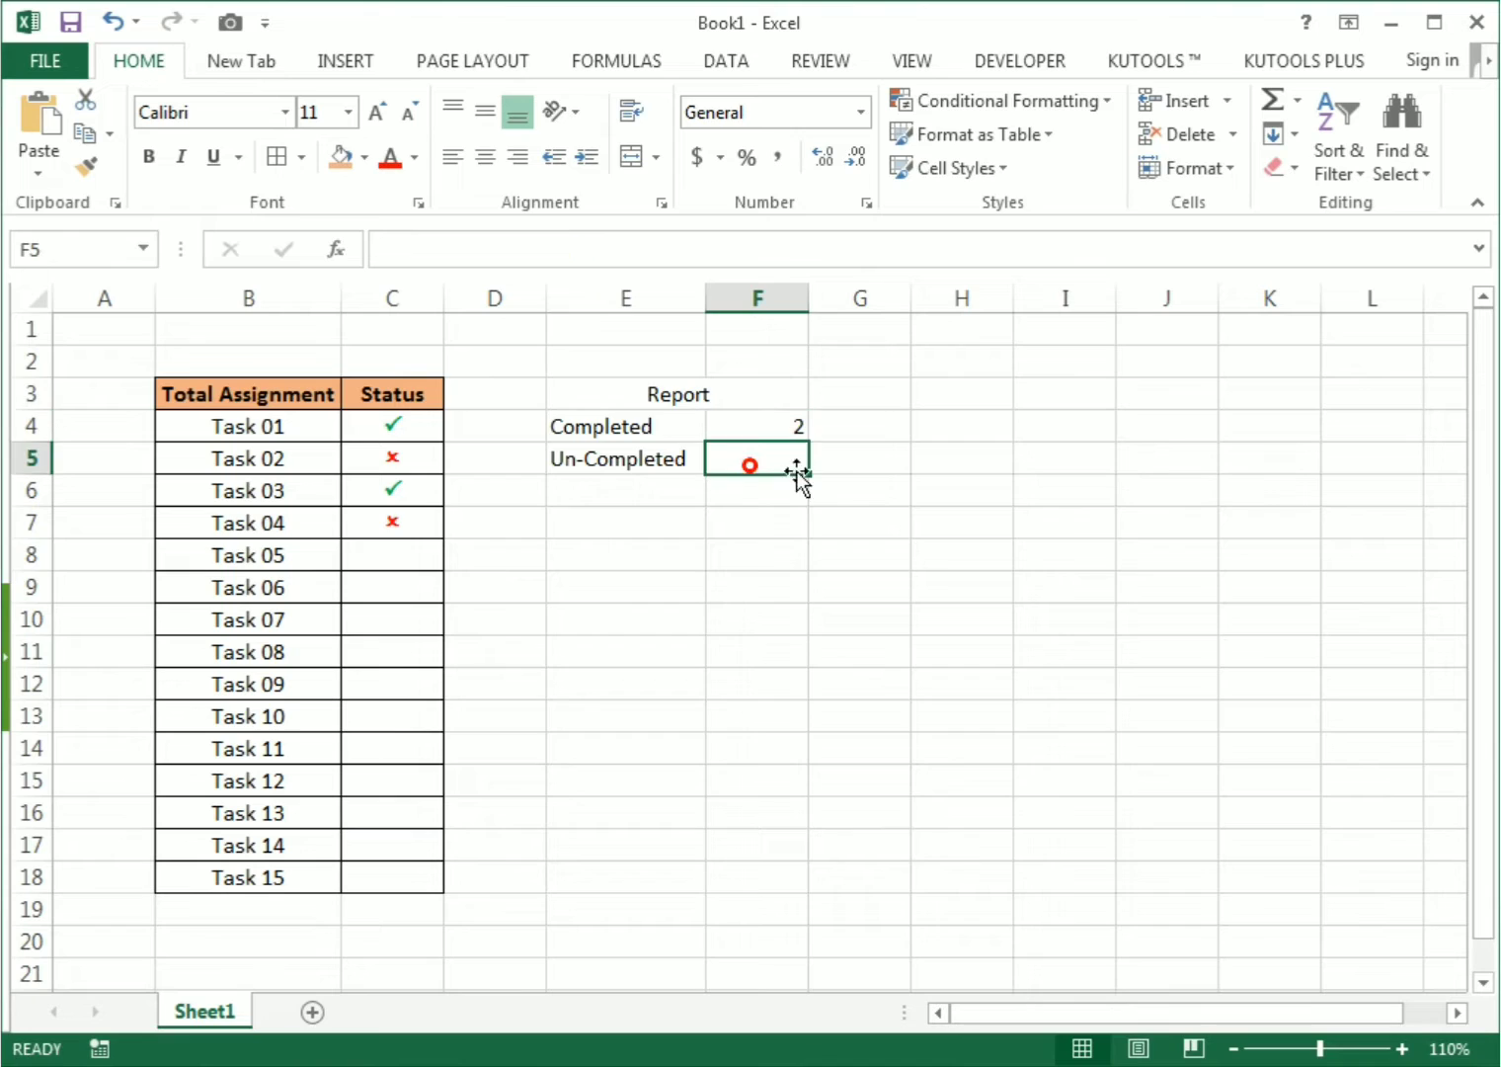
type("=count")
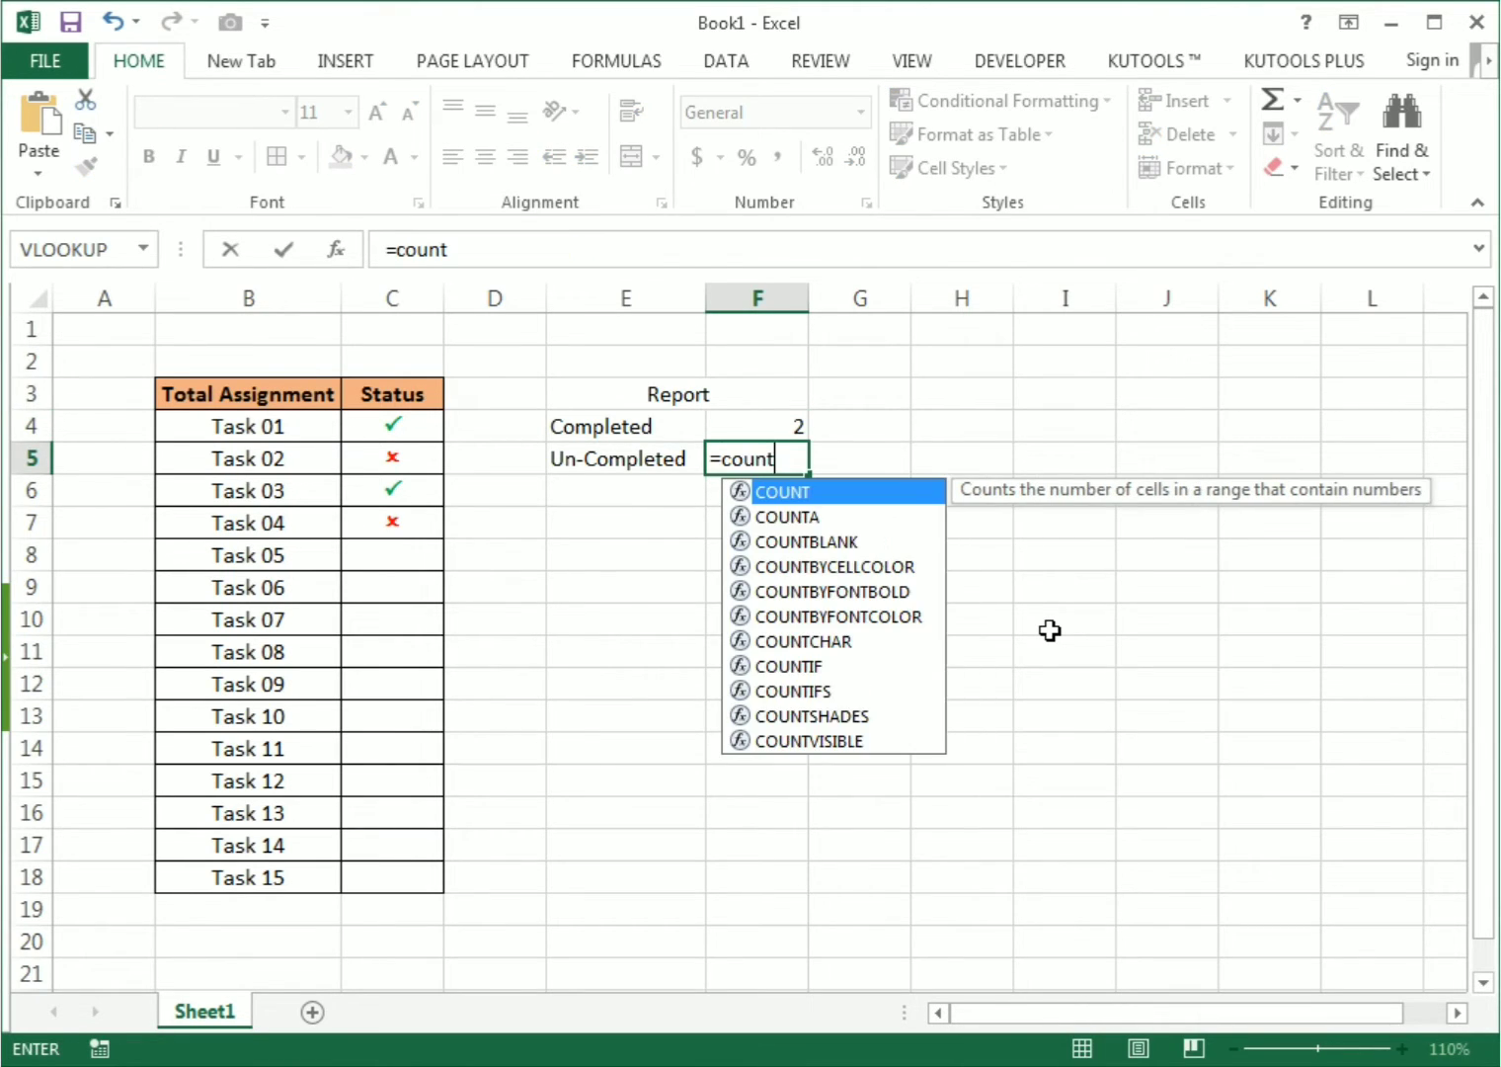
type("if(")
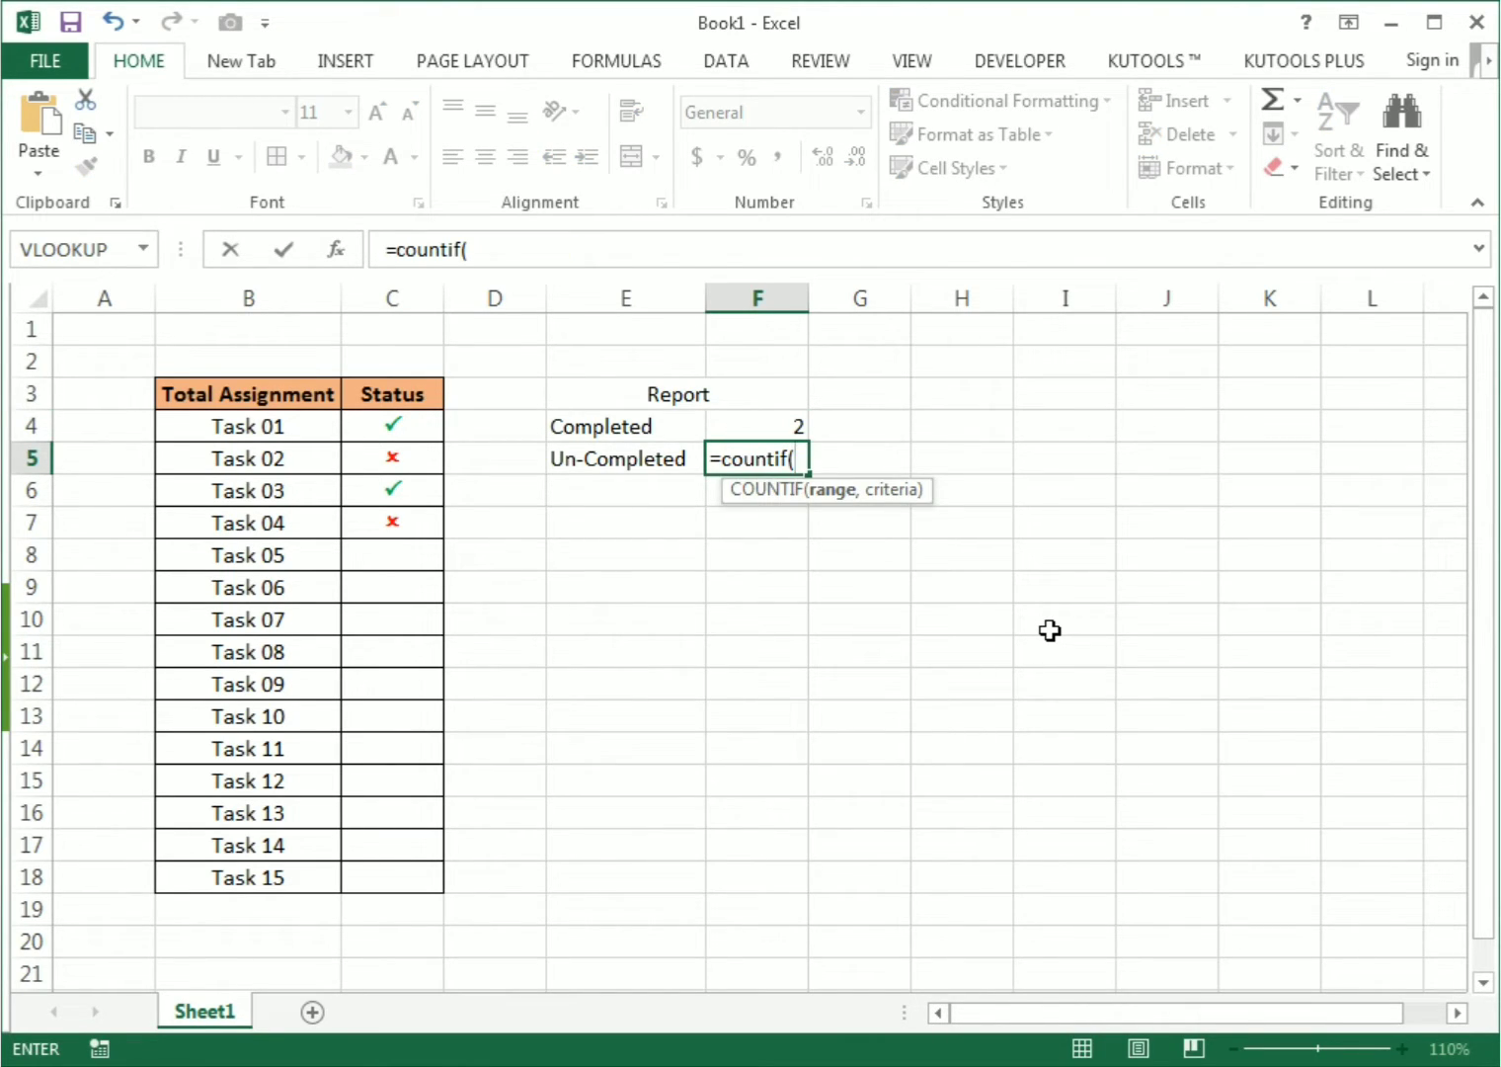
left_click_drag(405, 420, 405, 883)
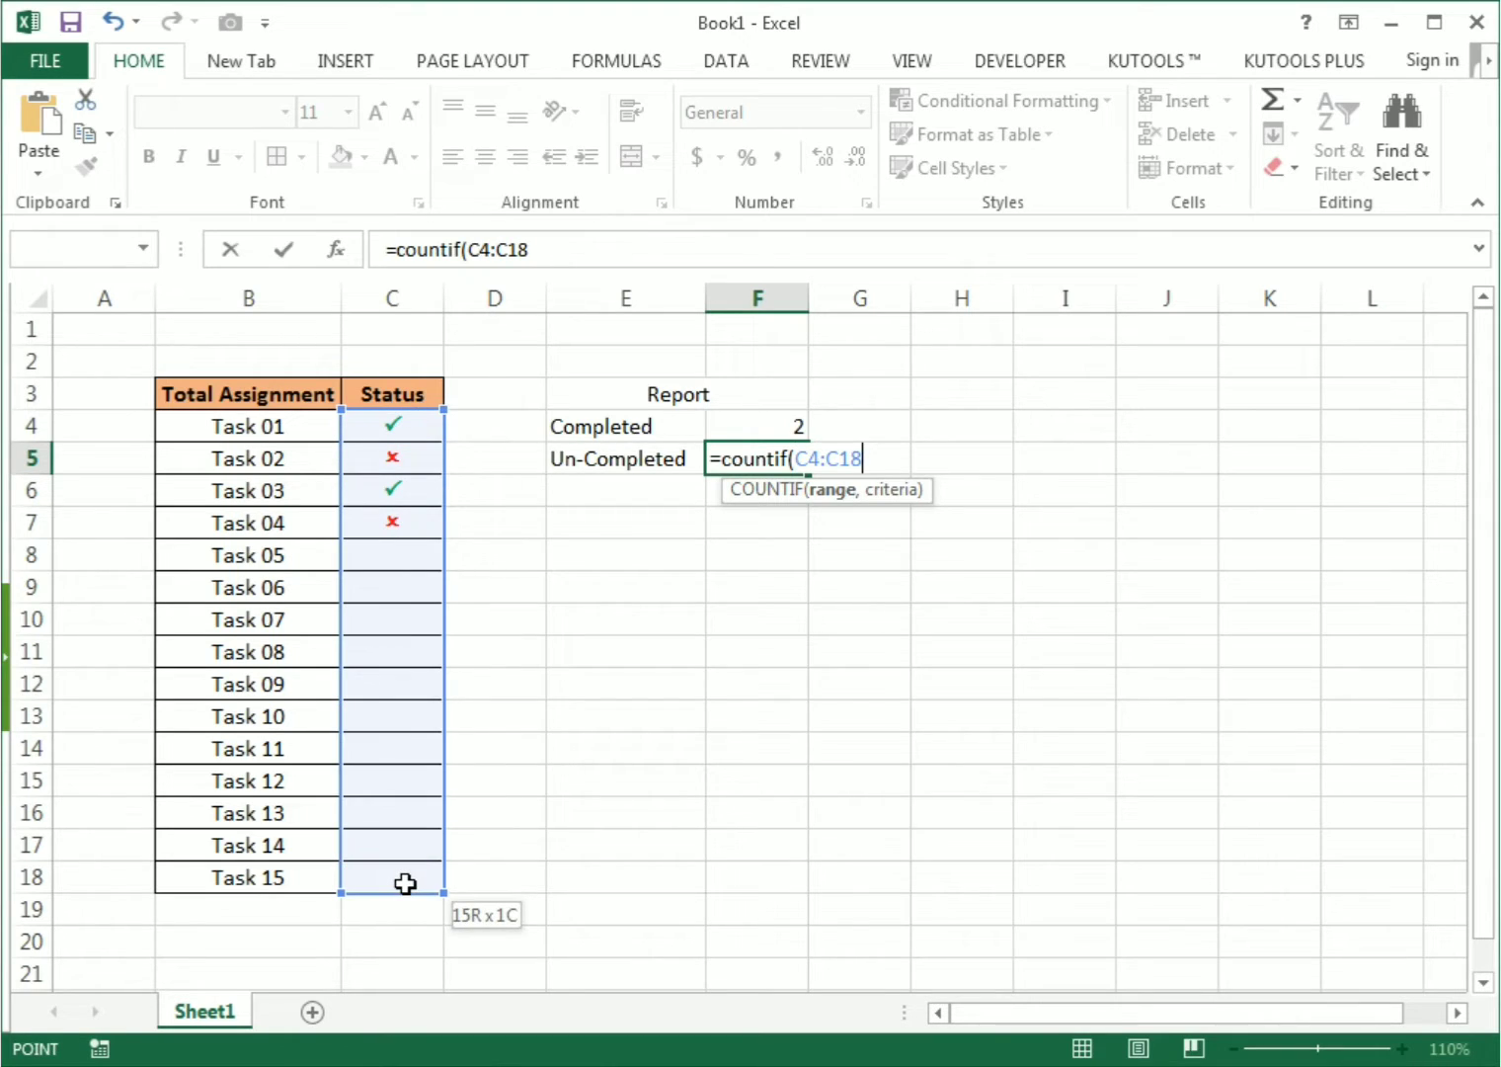
type(",")
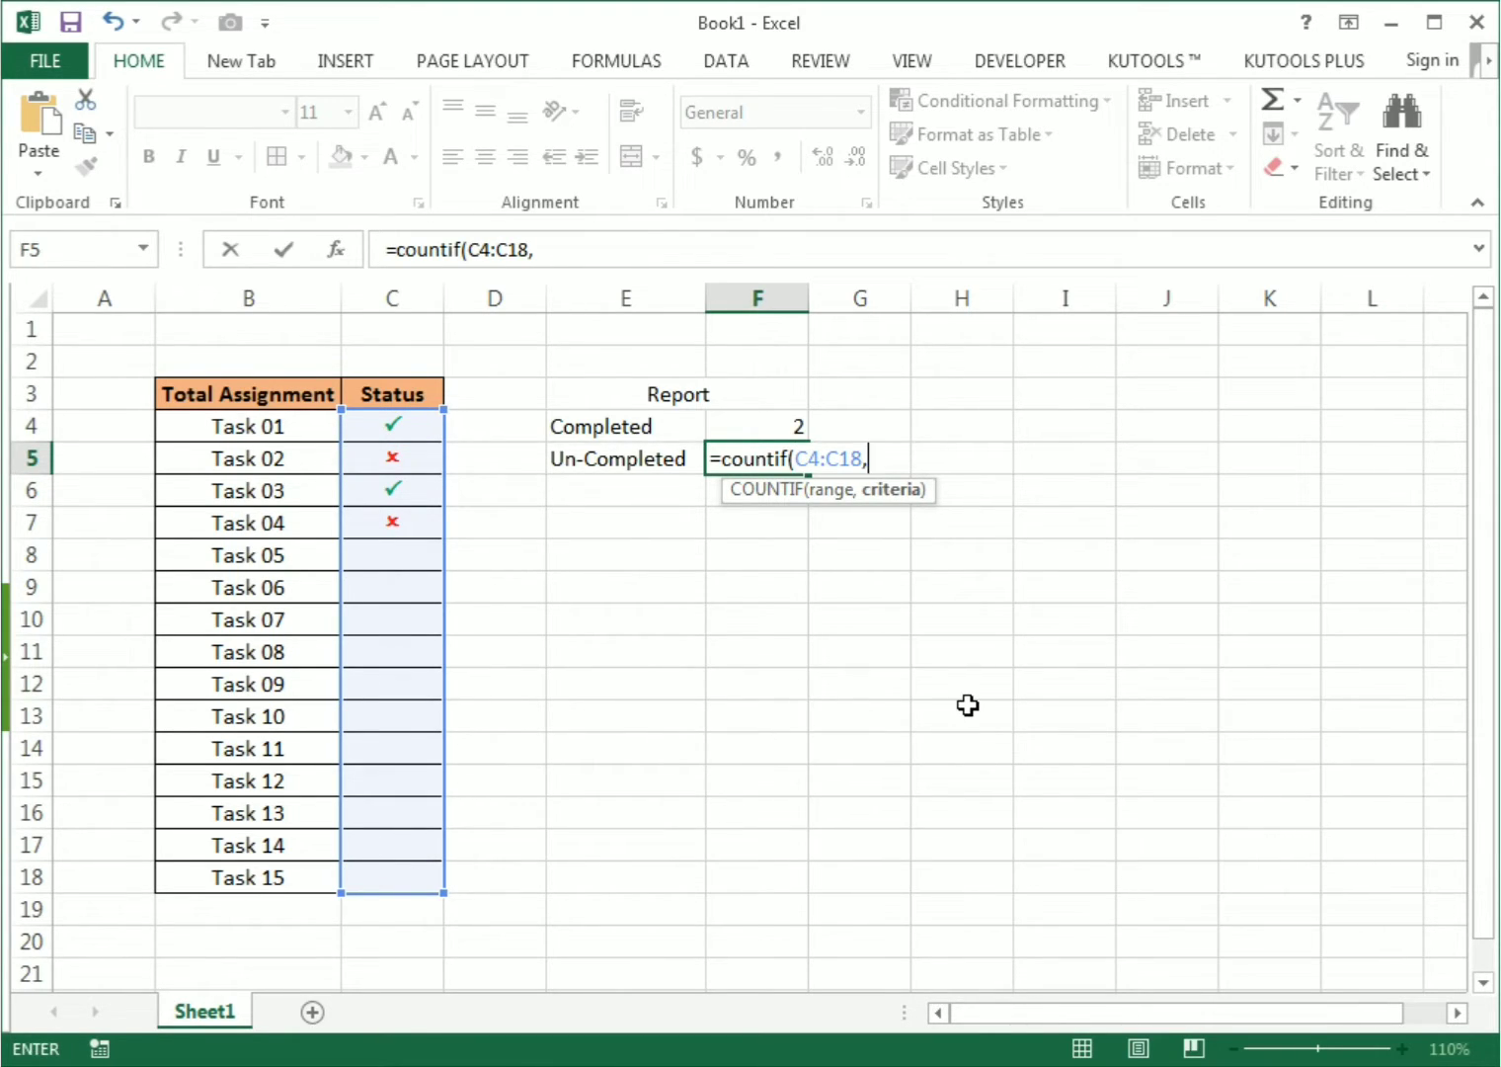
type("\"O")
key("Return")
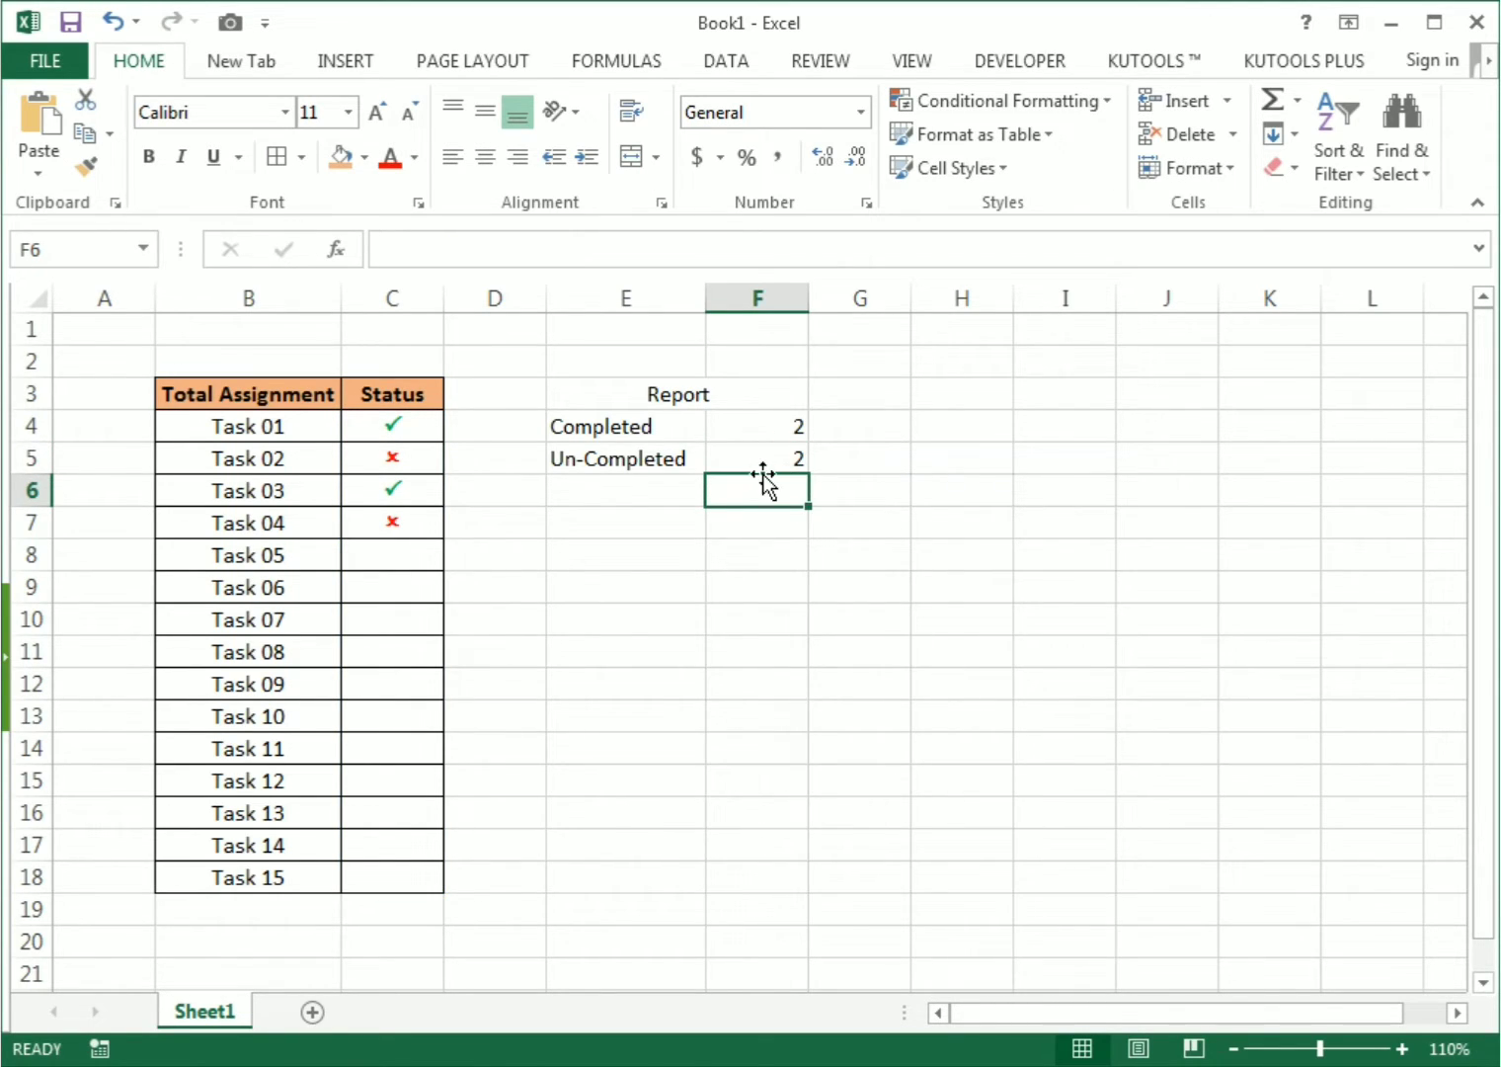
Centre the text in E3:F5 and apply All Borders.
left_click_drag(639, 400, 711, 467)
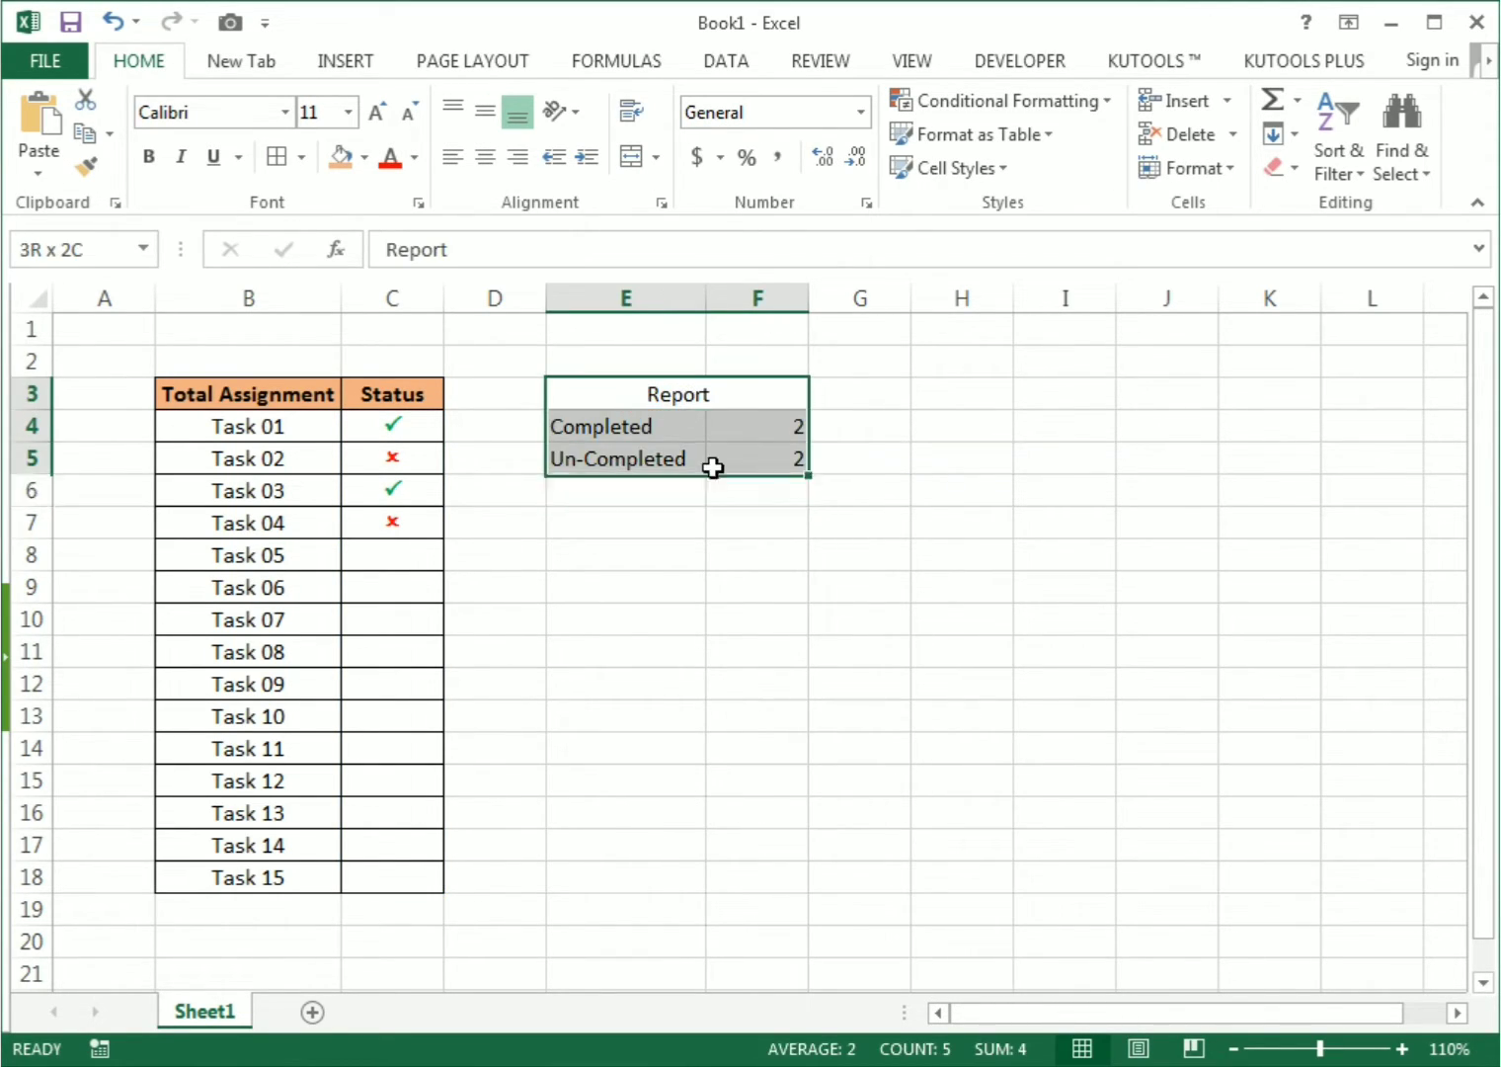
left_click(494, 168)
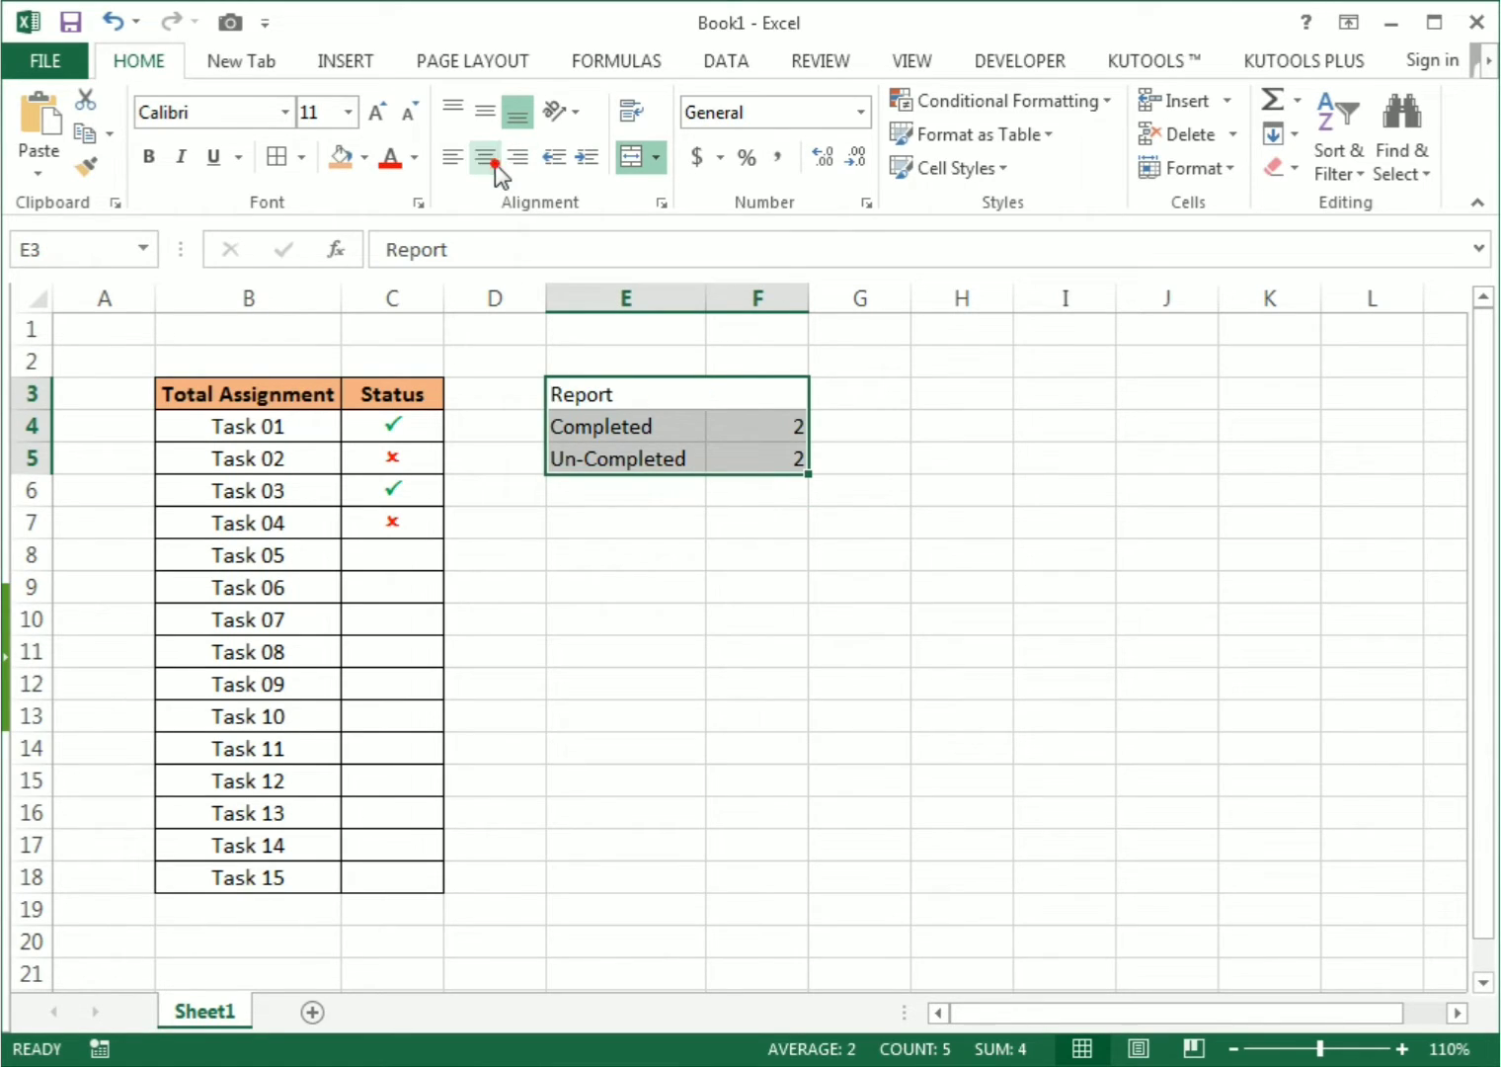
left_click(495, 168)
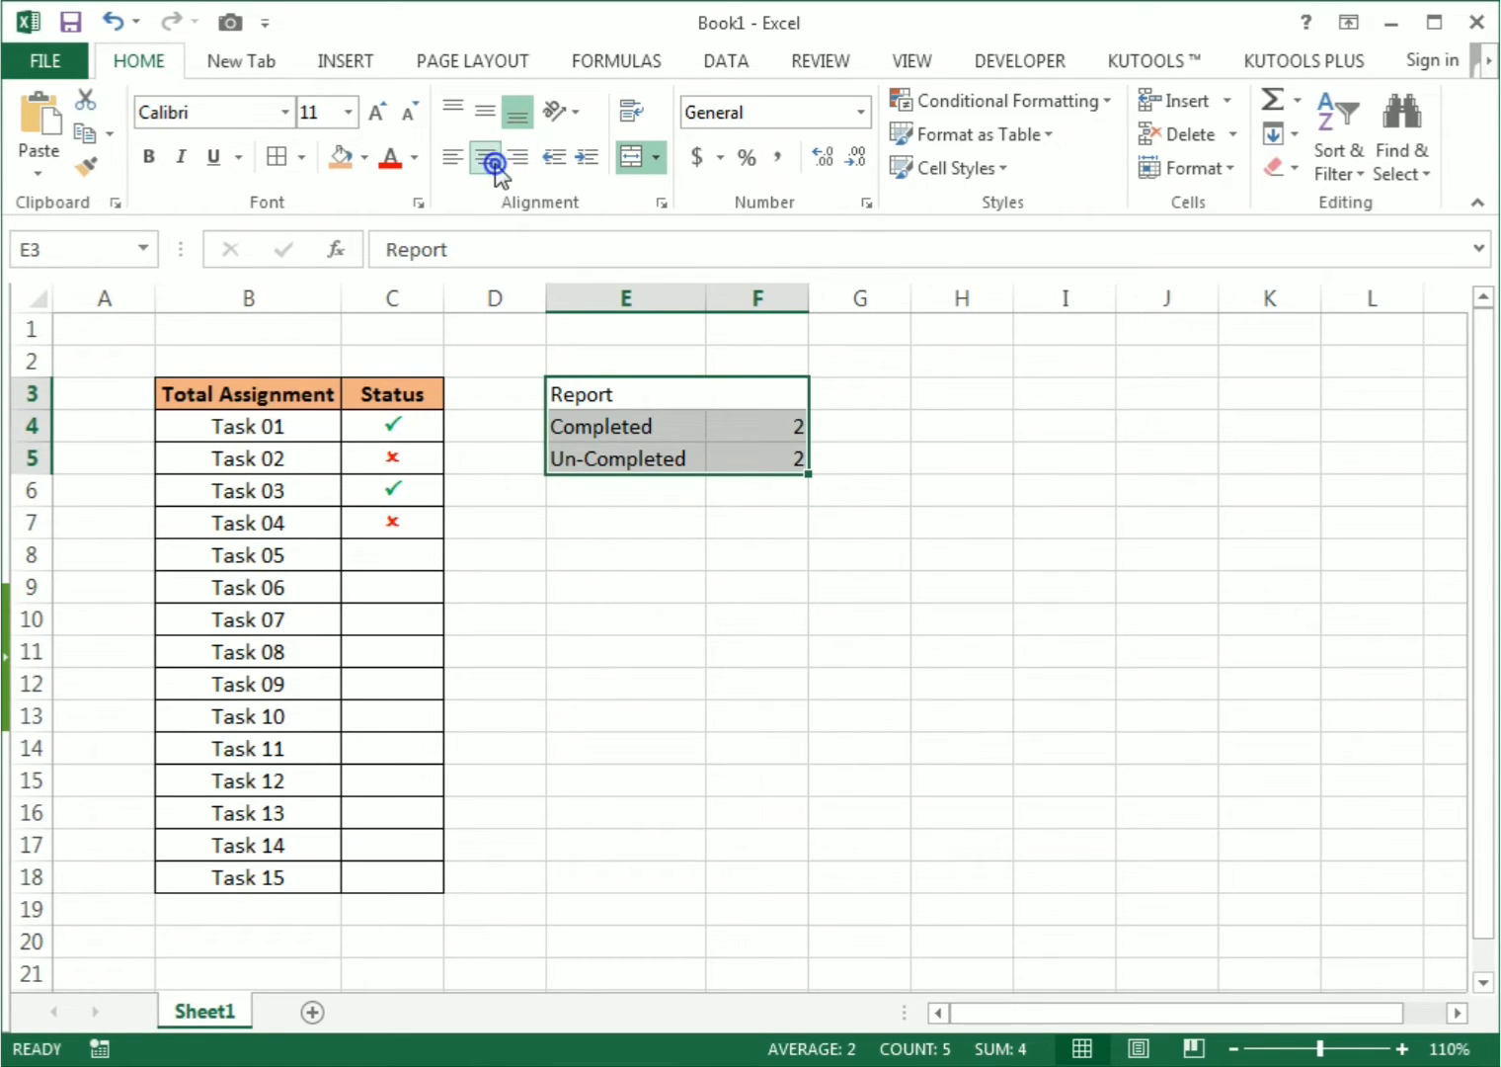
left_click(277, 156)
Make the Report header in E3 bold with a light-blue fill.
left_click(583, 389)
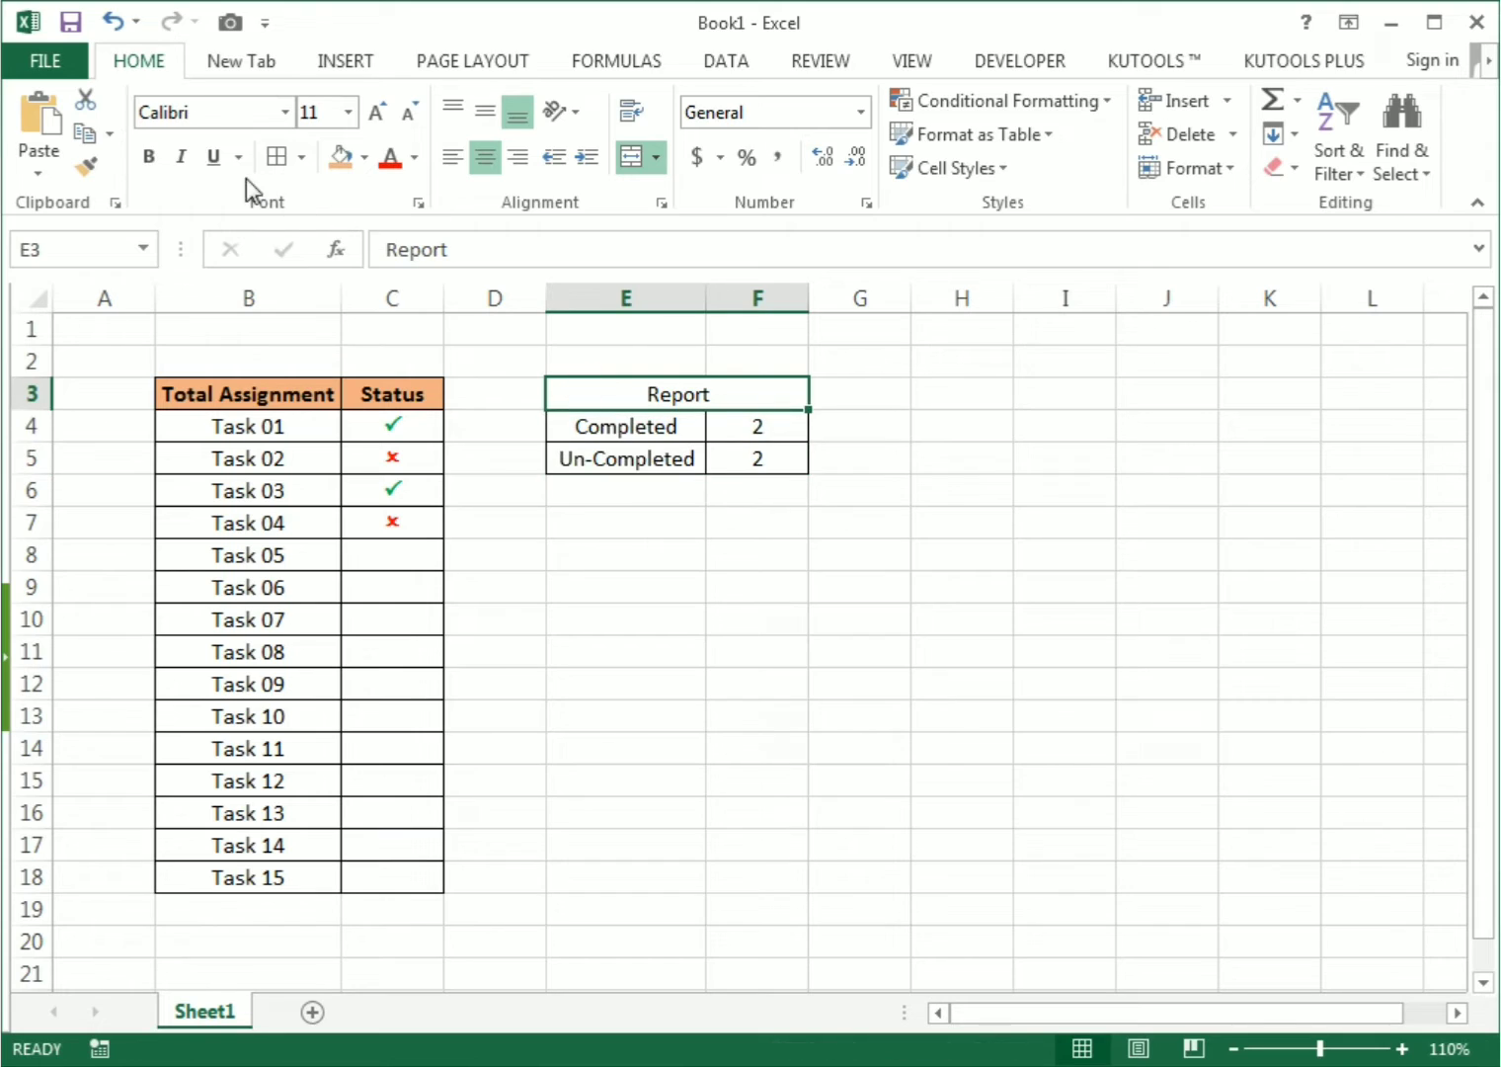
left_click(148, 156)
left_click(364, 156)
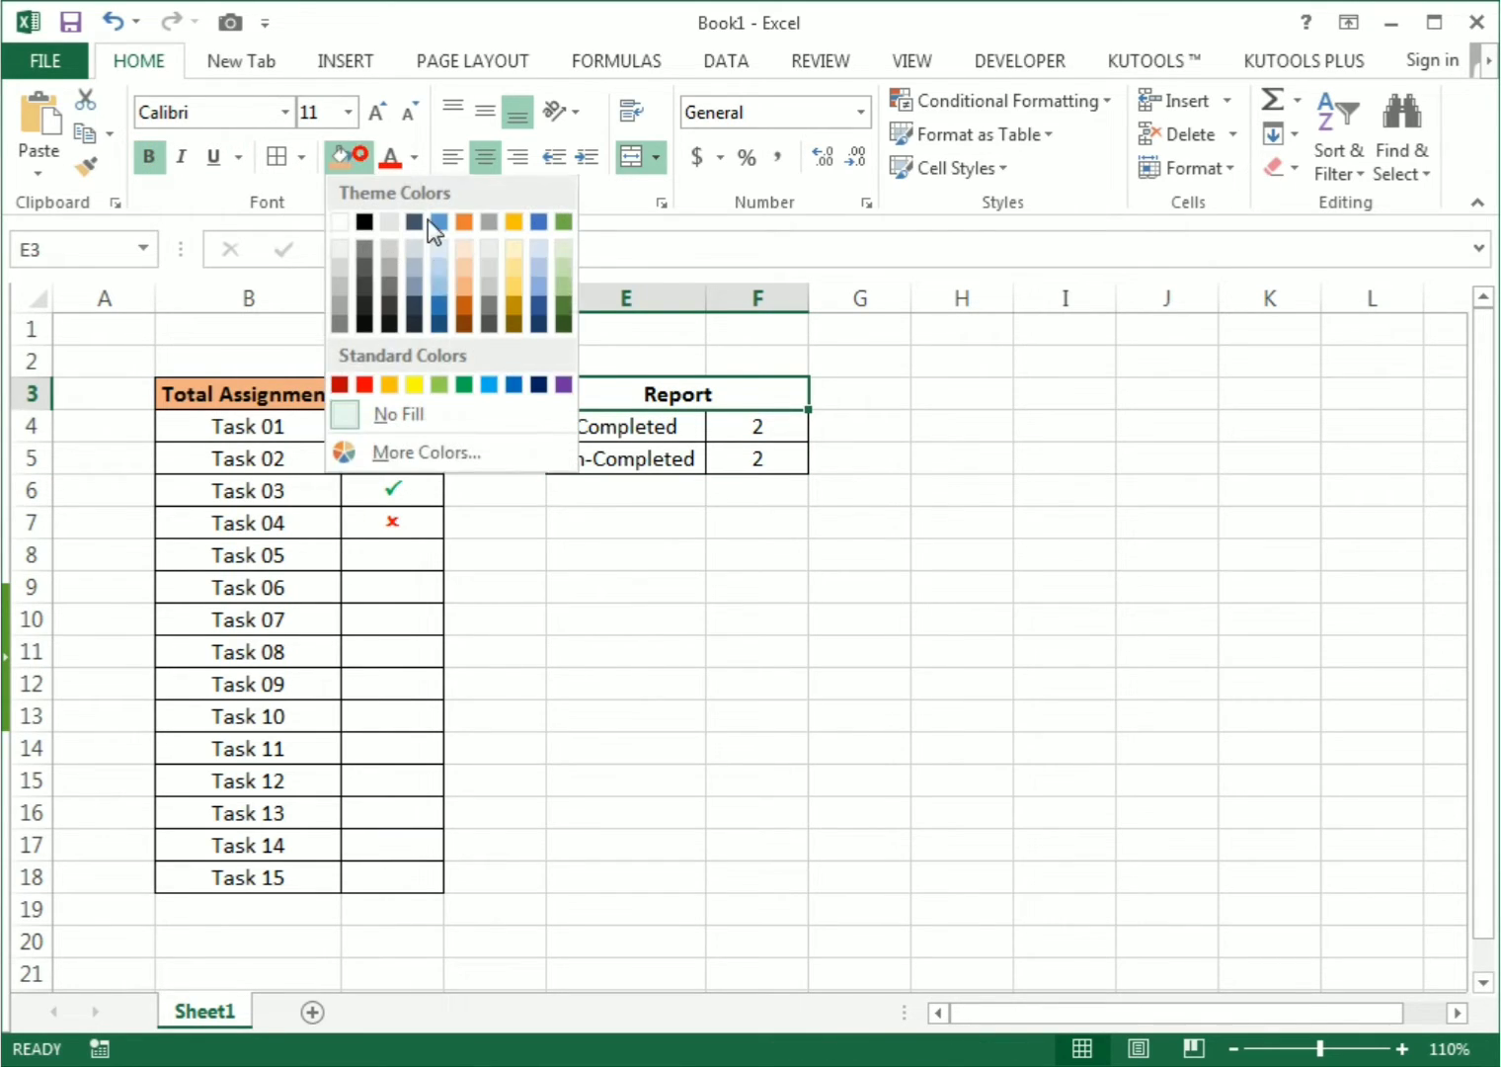
left_click(440, 284)
left_click(1004, 724)
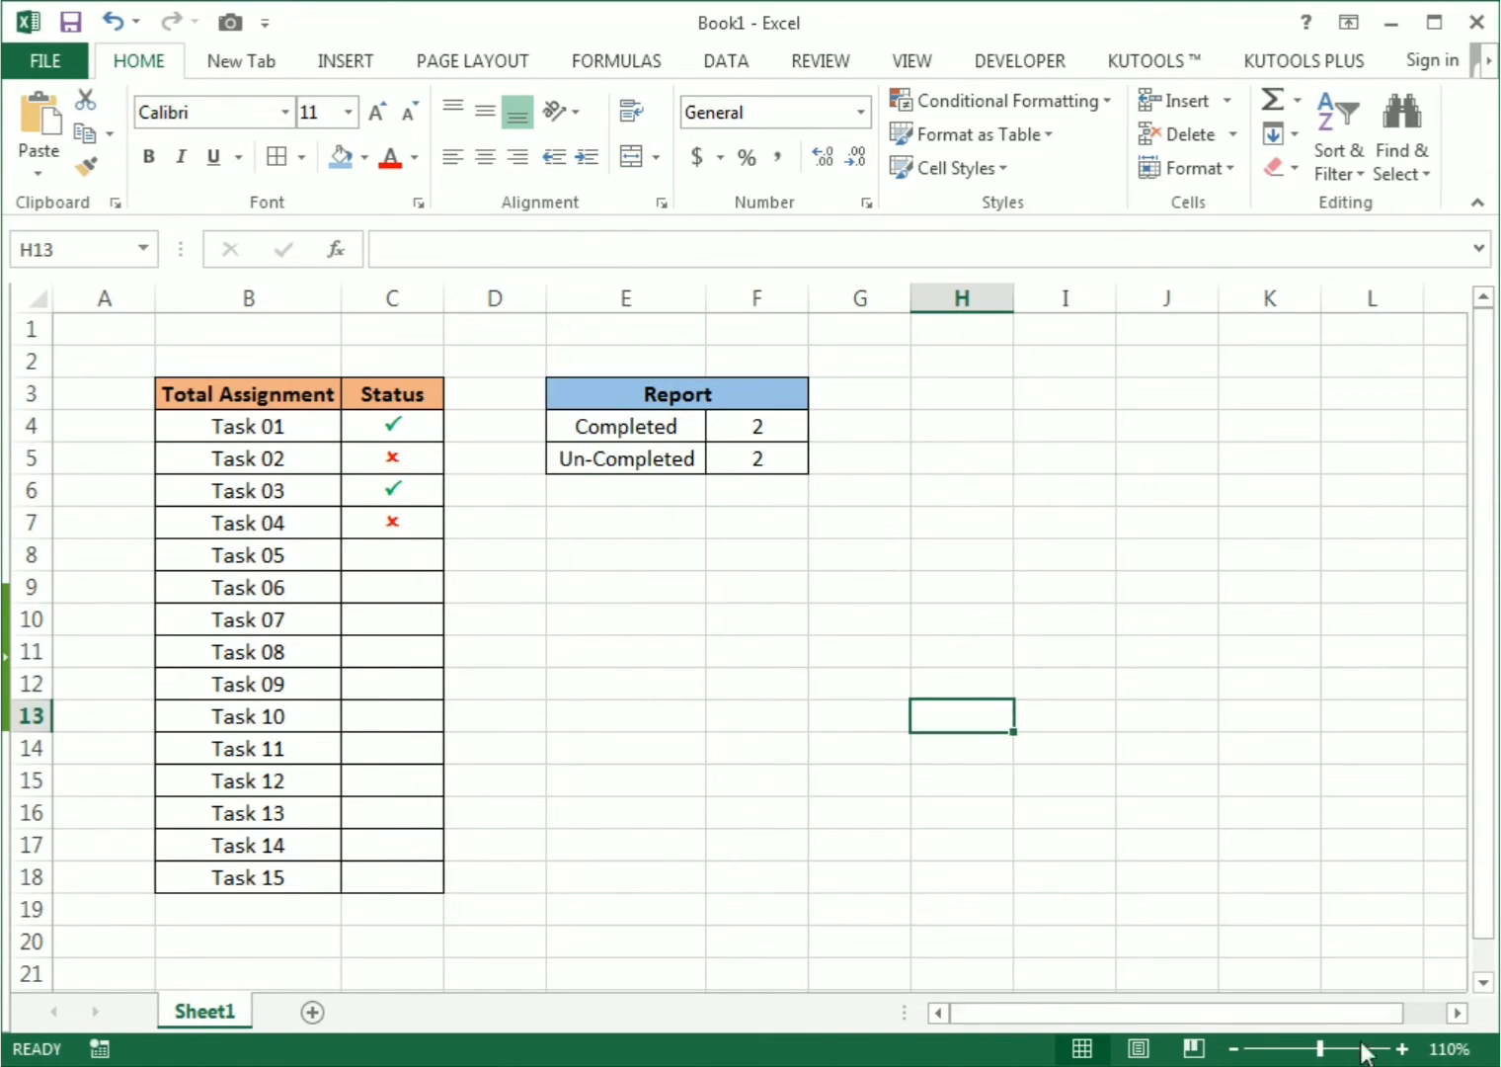
left_click(1402, 1047)
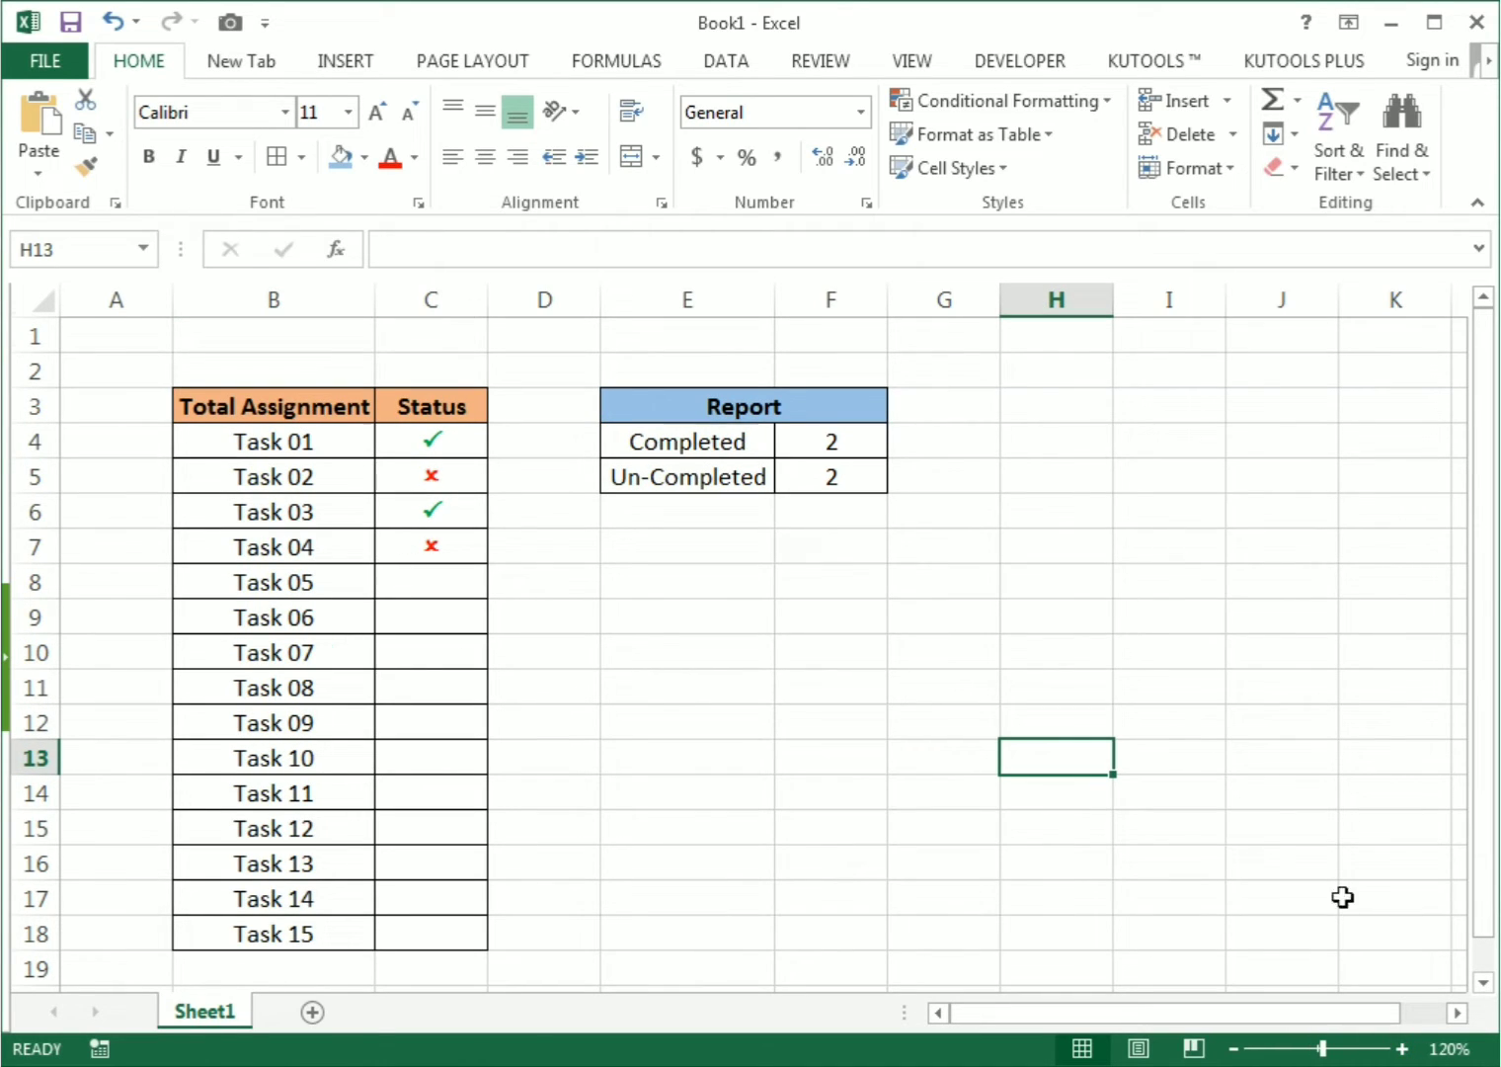
Turn off Gridlines > View on the Page Layout tab, then select C8.
left_click(1401, 1048)
left_click(1094, 675)
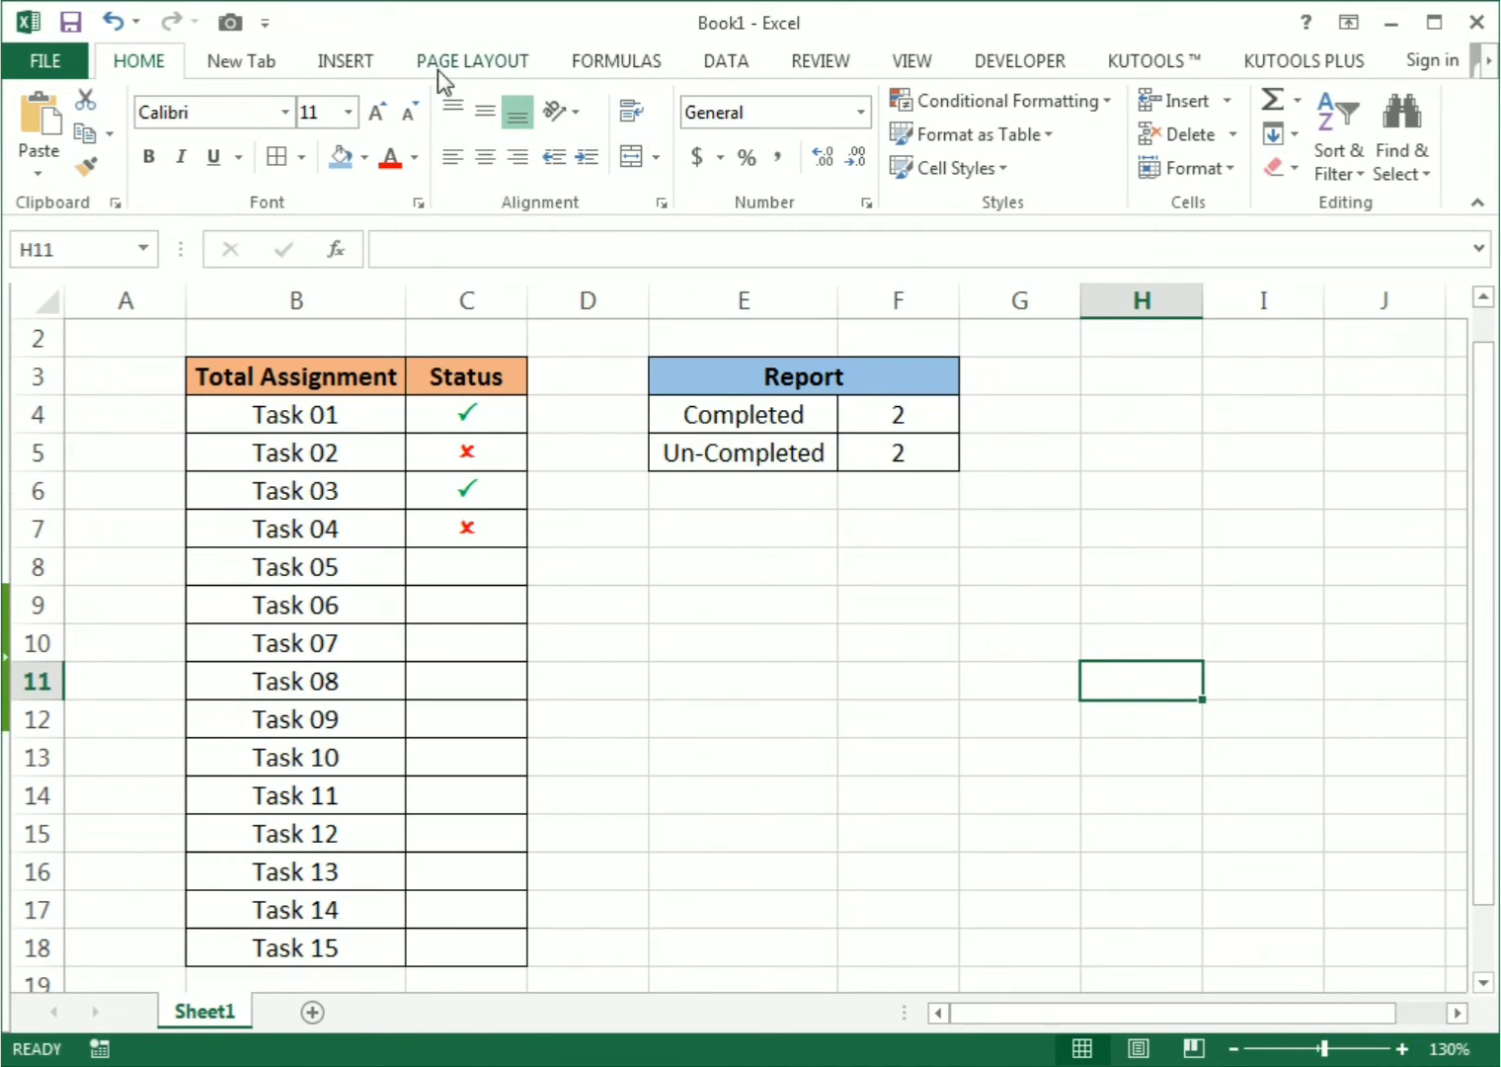
left_click(348, 61)
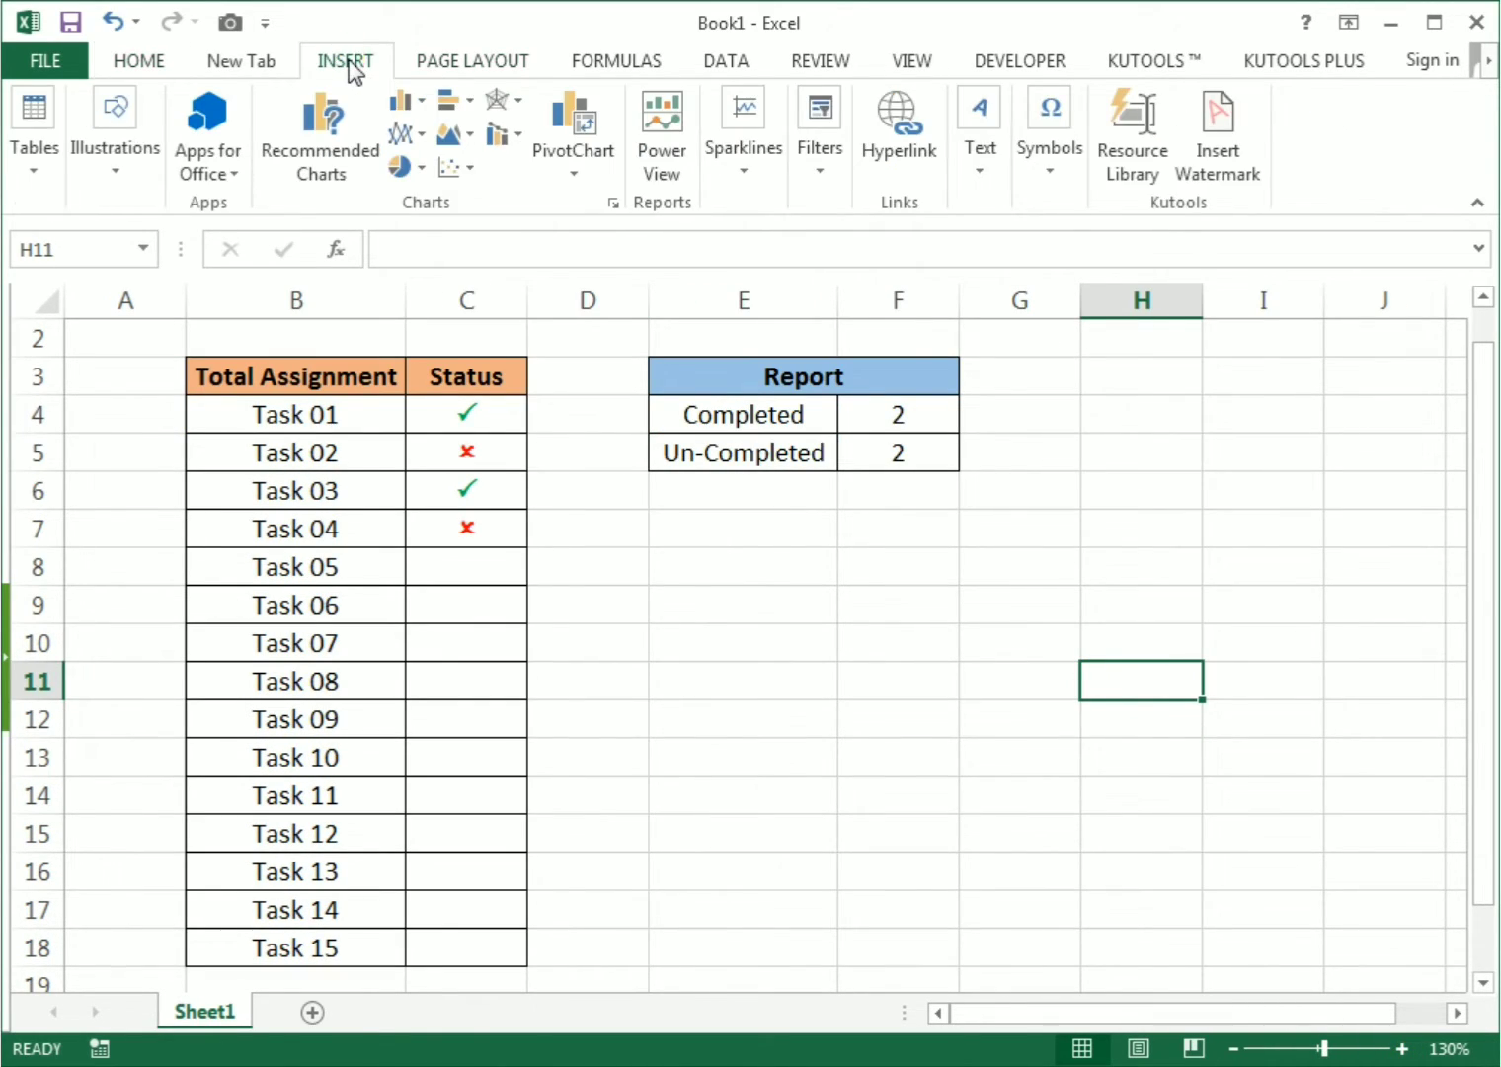
scroll(593, 65, "down", 1)
left_click(596, 66)
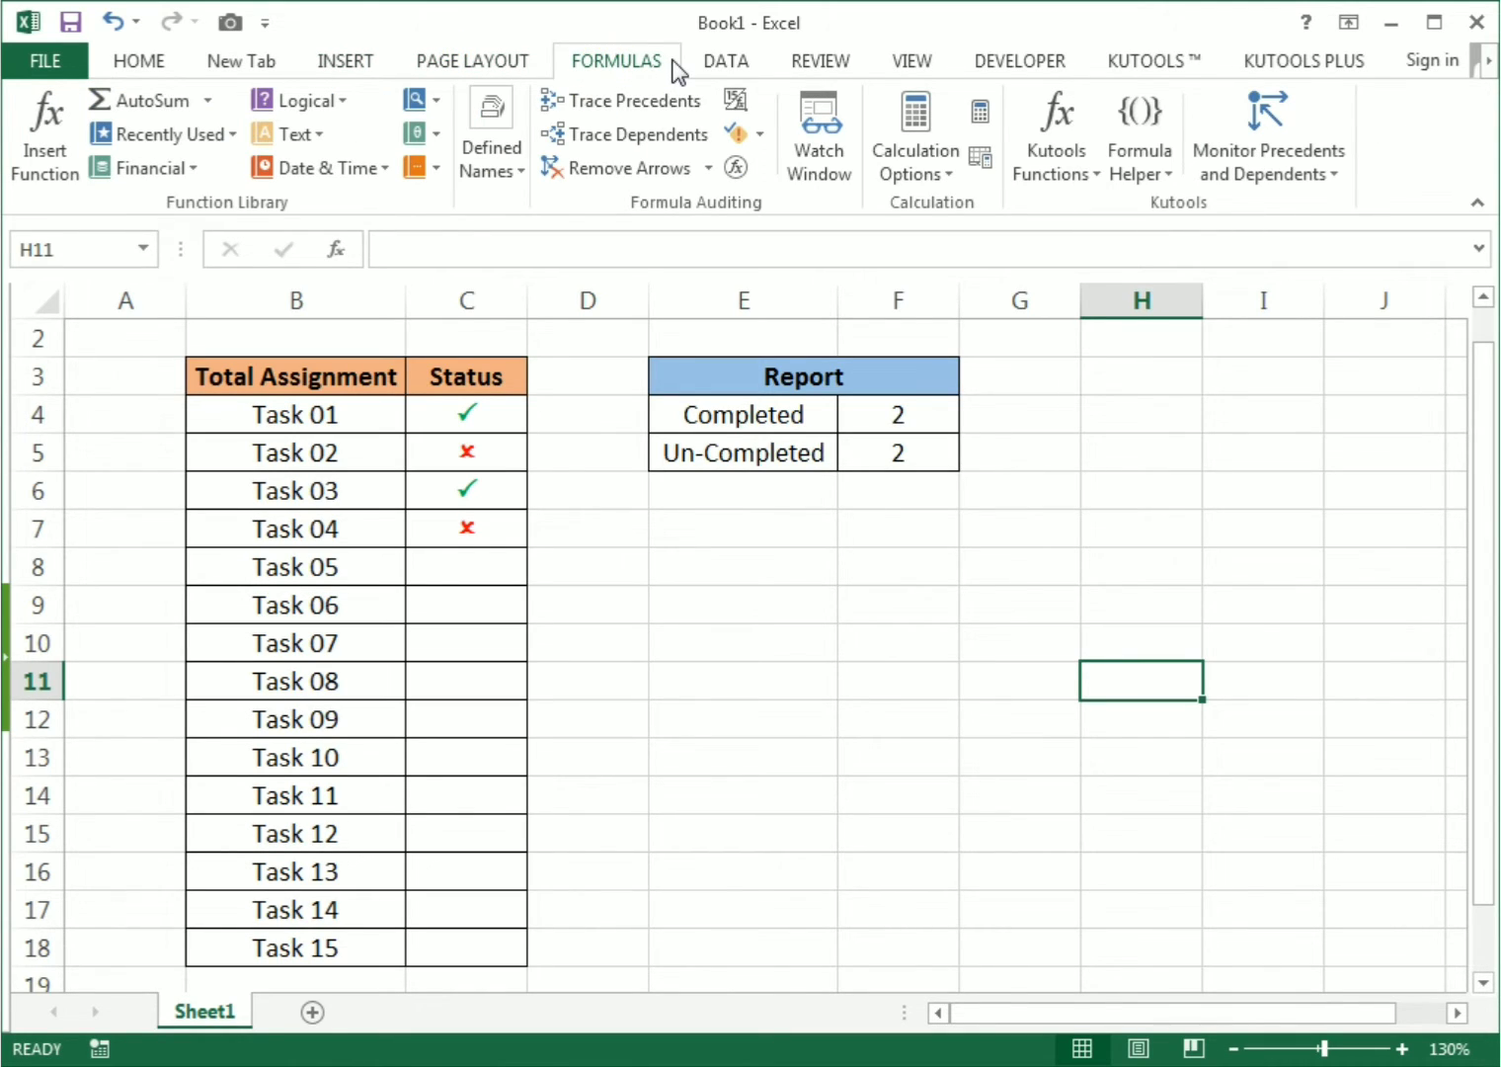
left_click(449, 62)
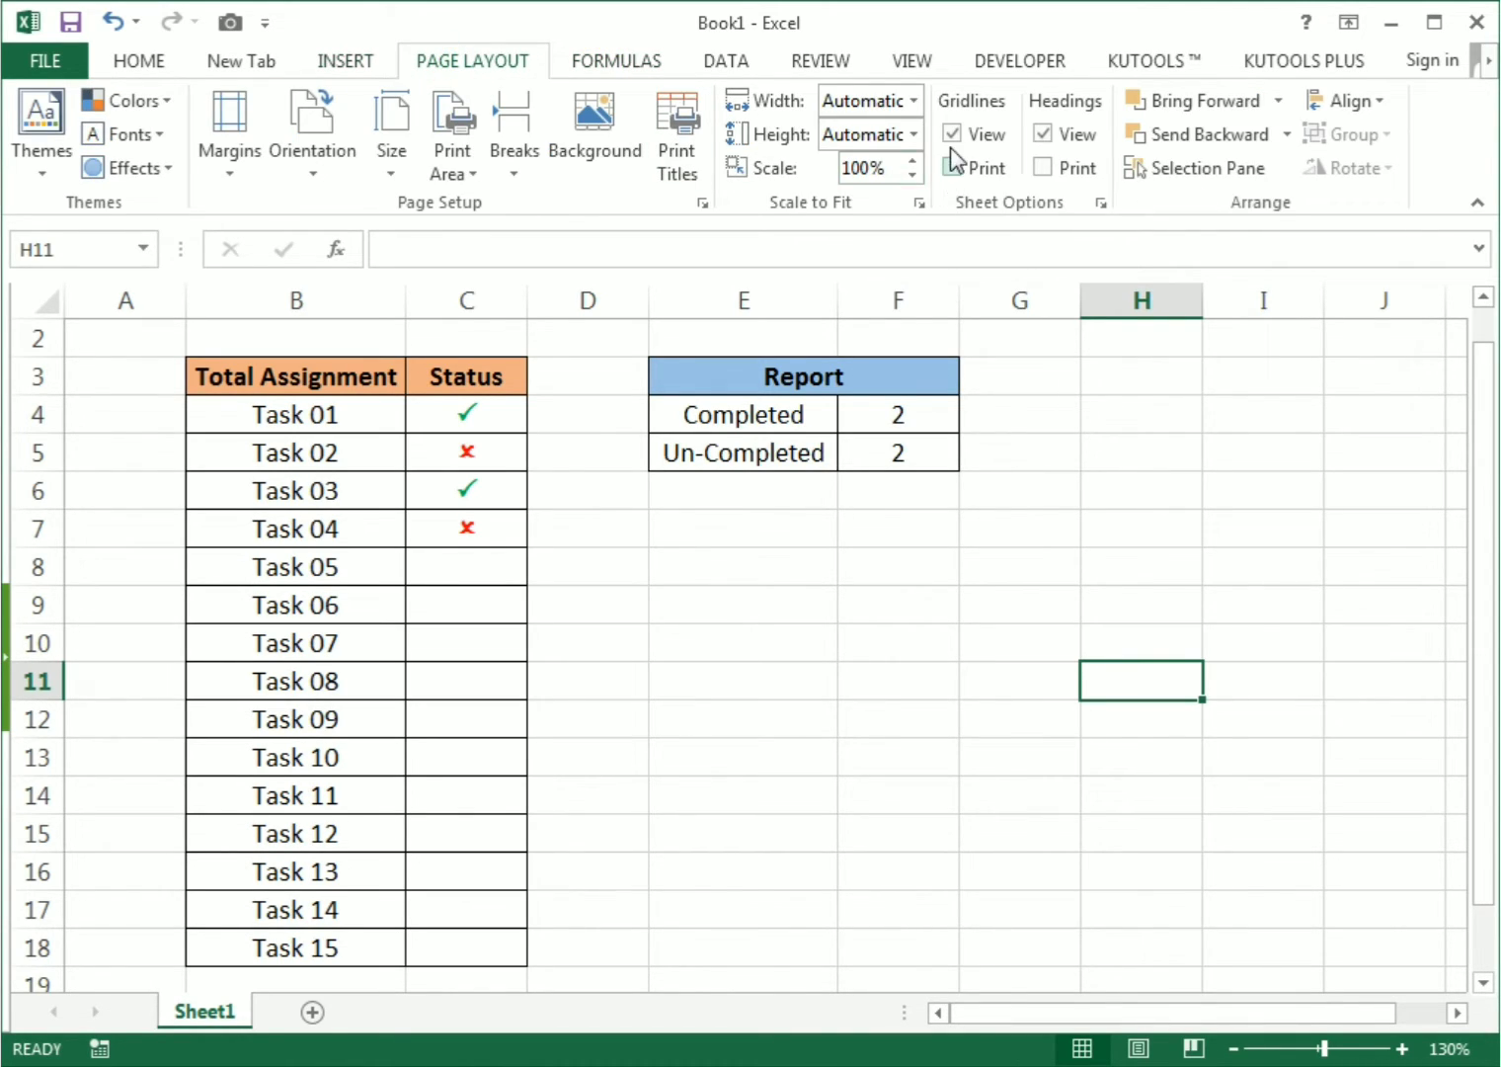
left_click(978, 669)
left_click(439, 599)
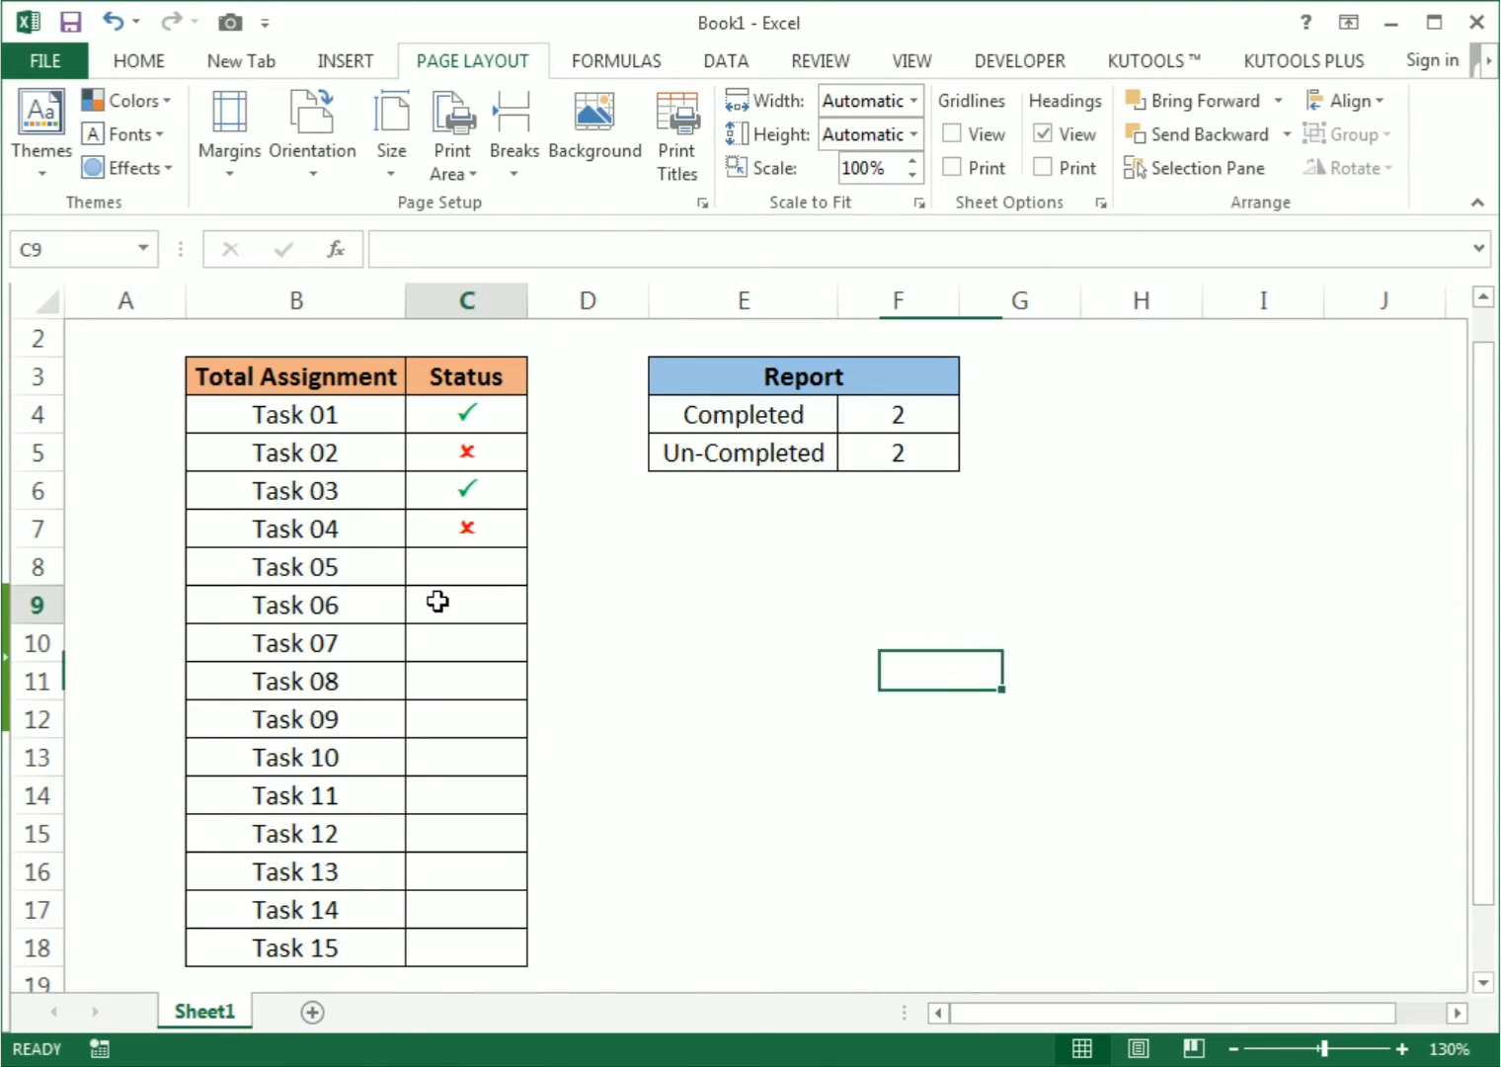
left_click(470, 564)
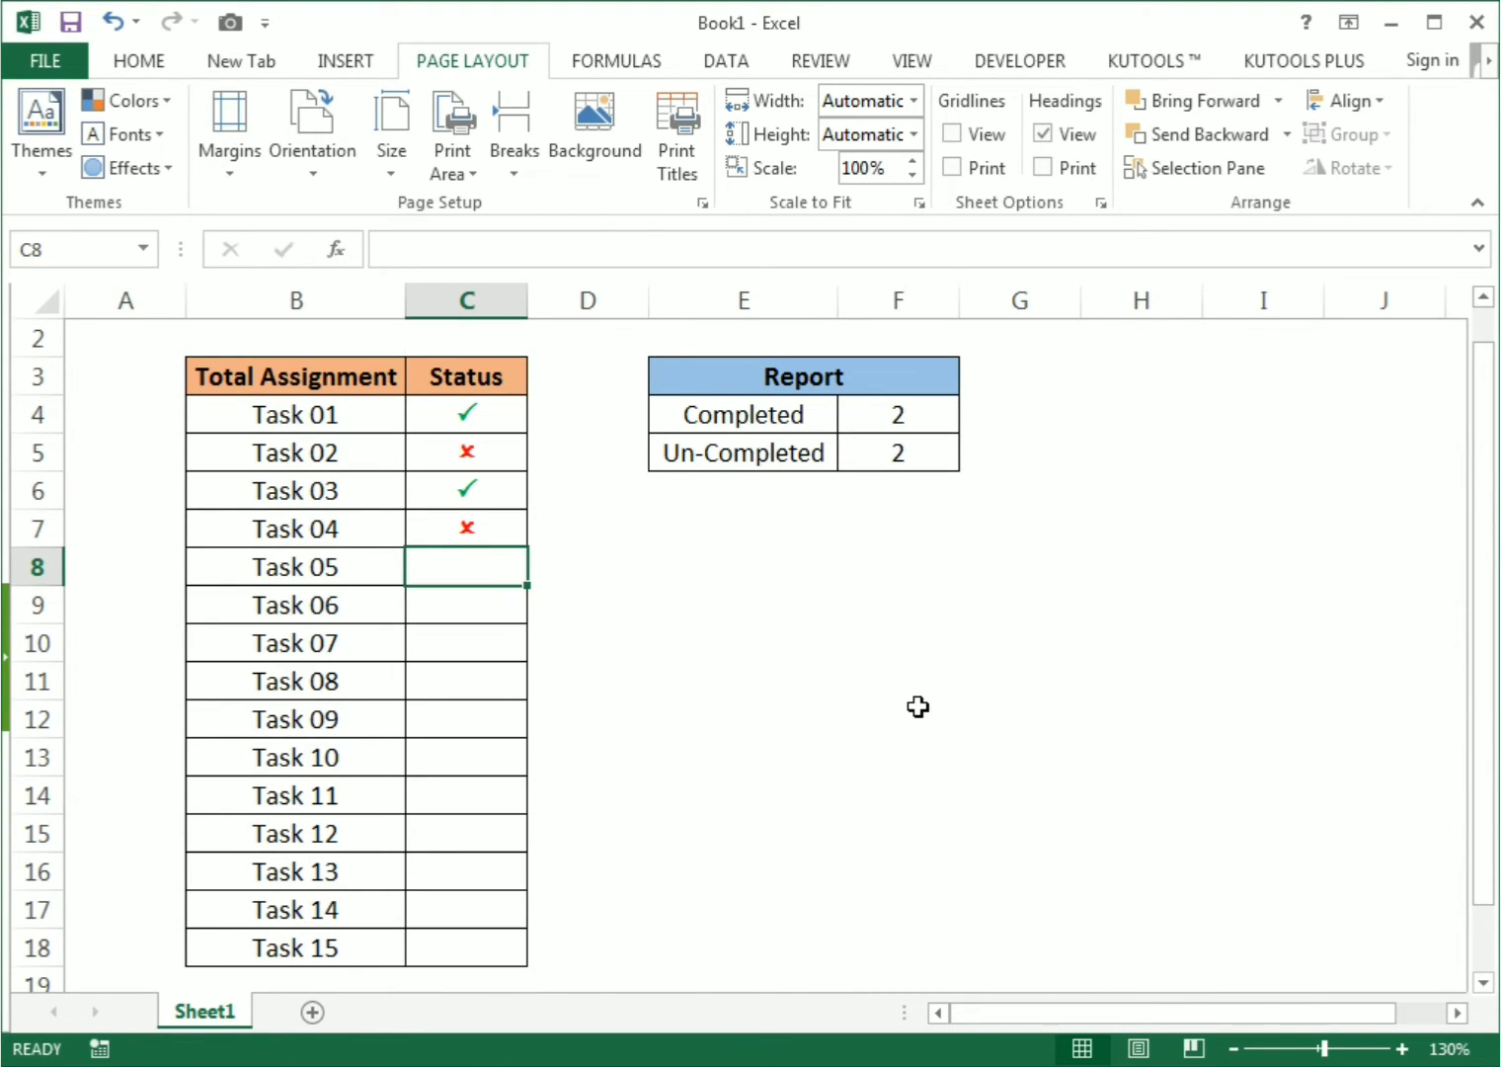
Fill the Status cells in C8:C18 with P ticks and O crosses.
type("p")
key("Return")
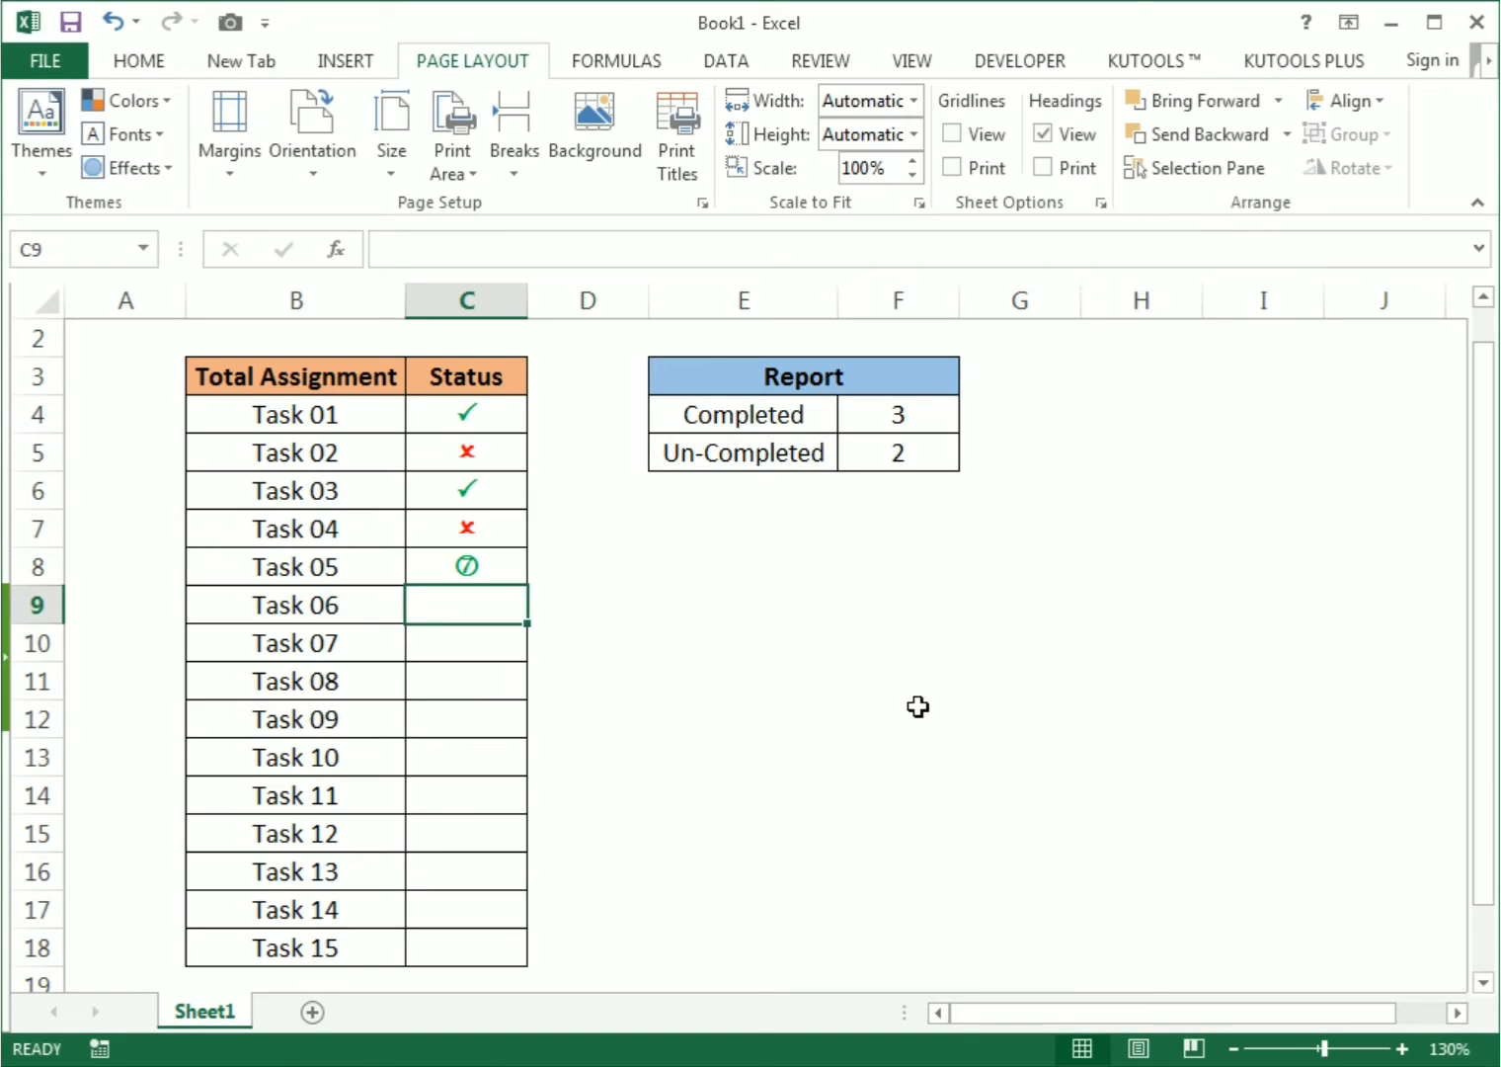
key("Up")
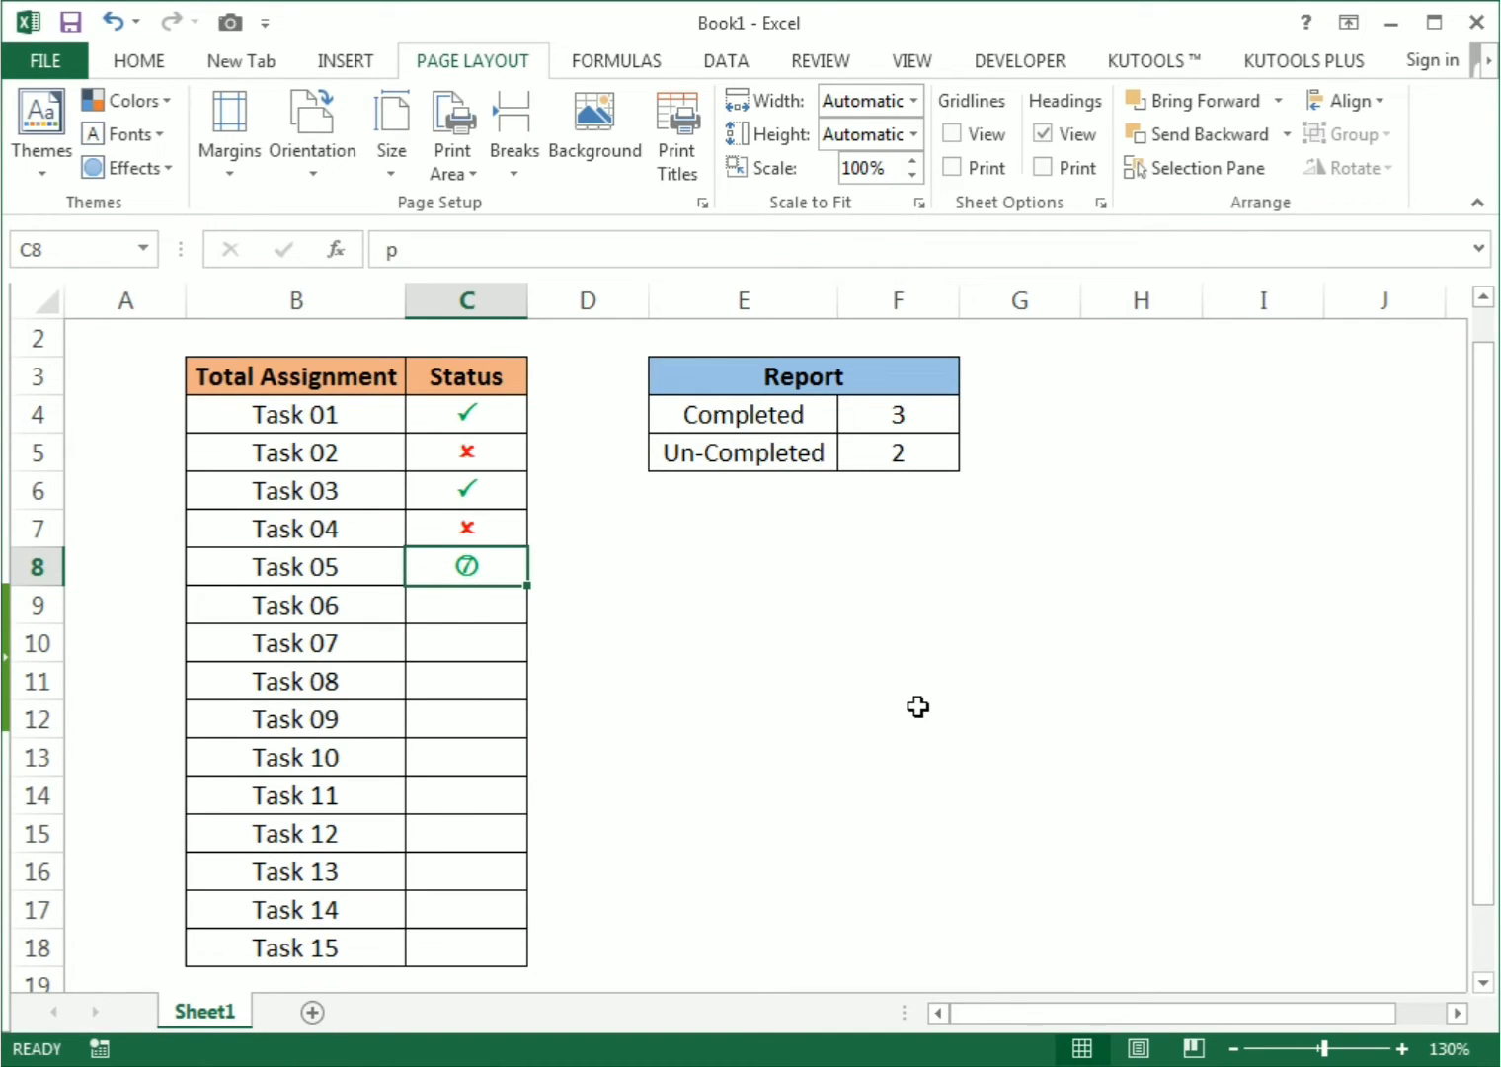
type("P P ")
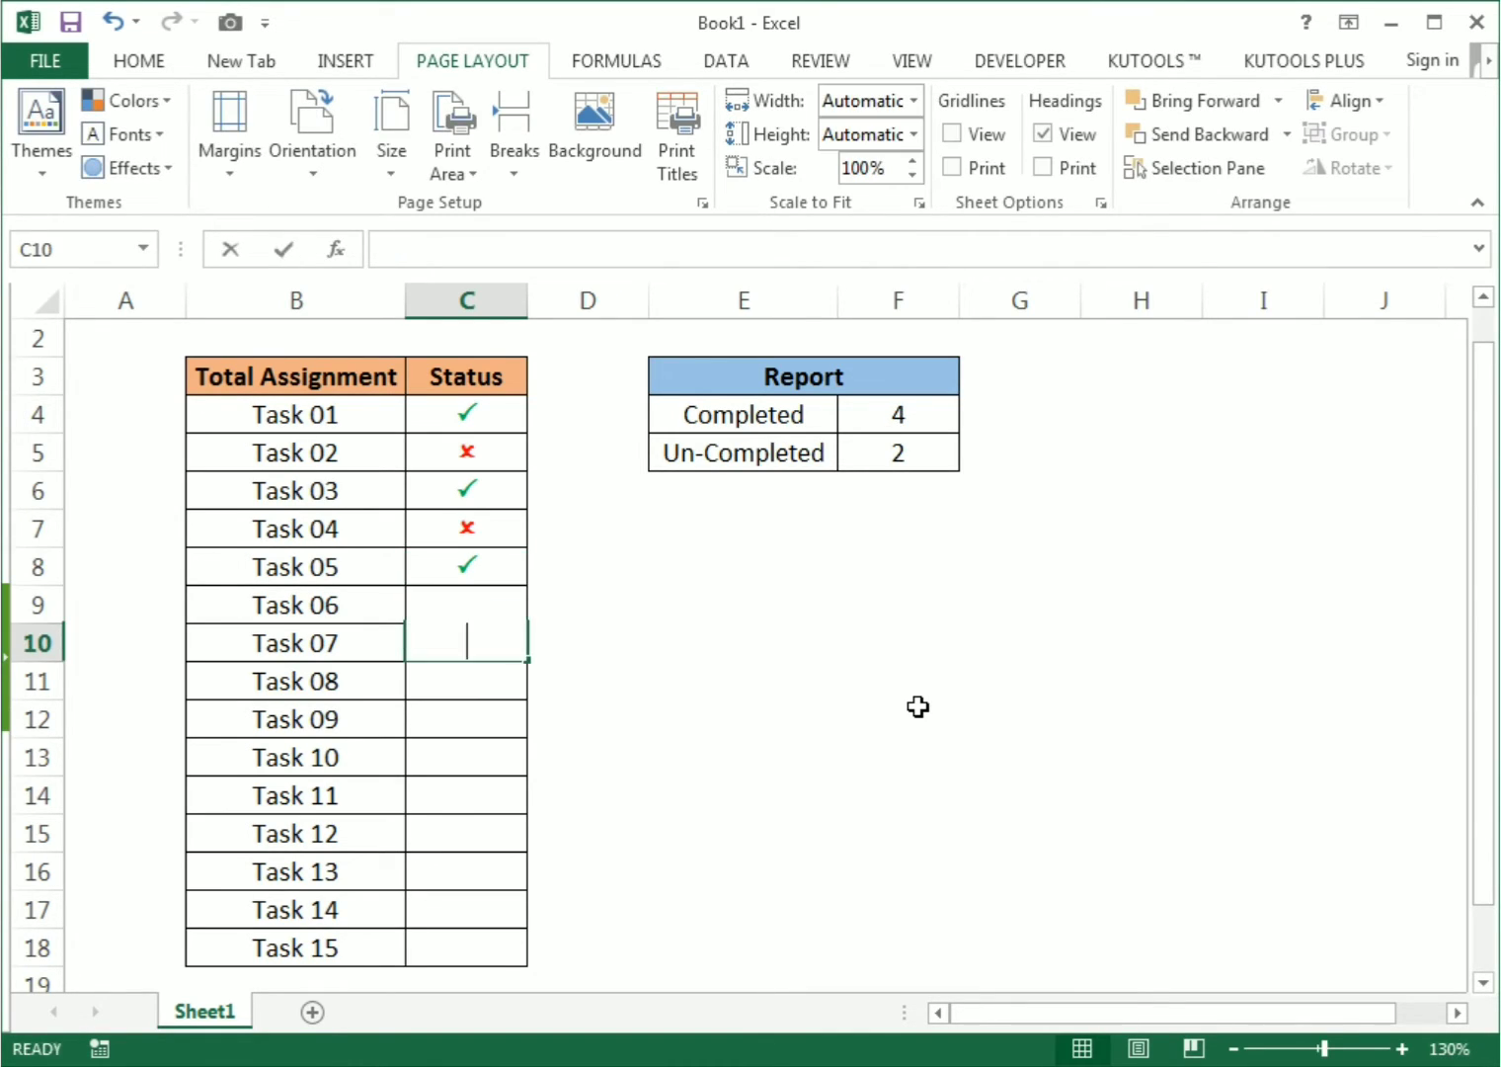
type("P P P P P P P P P")
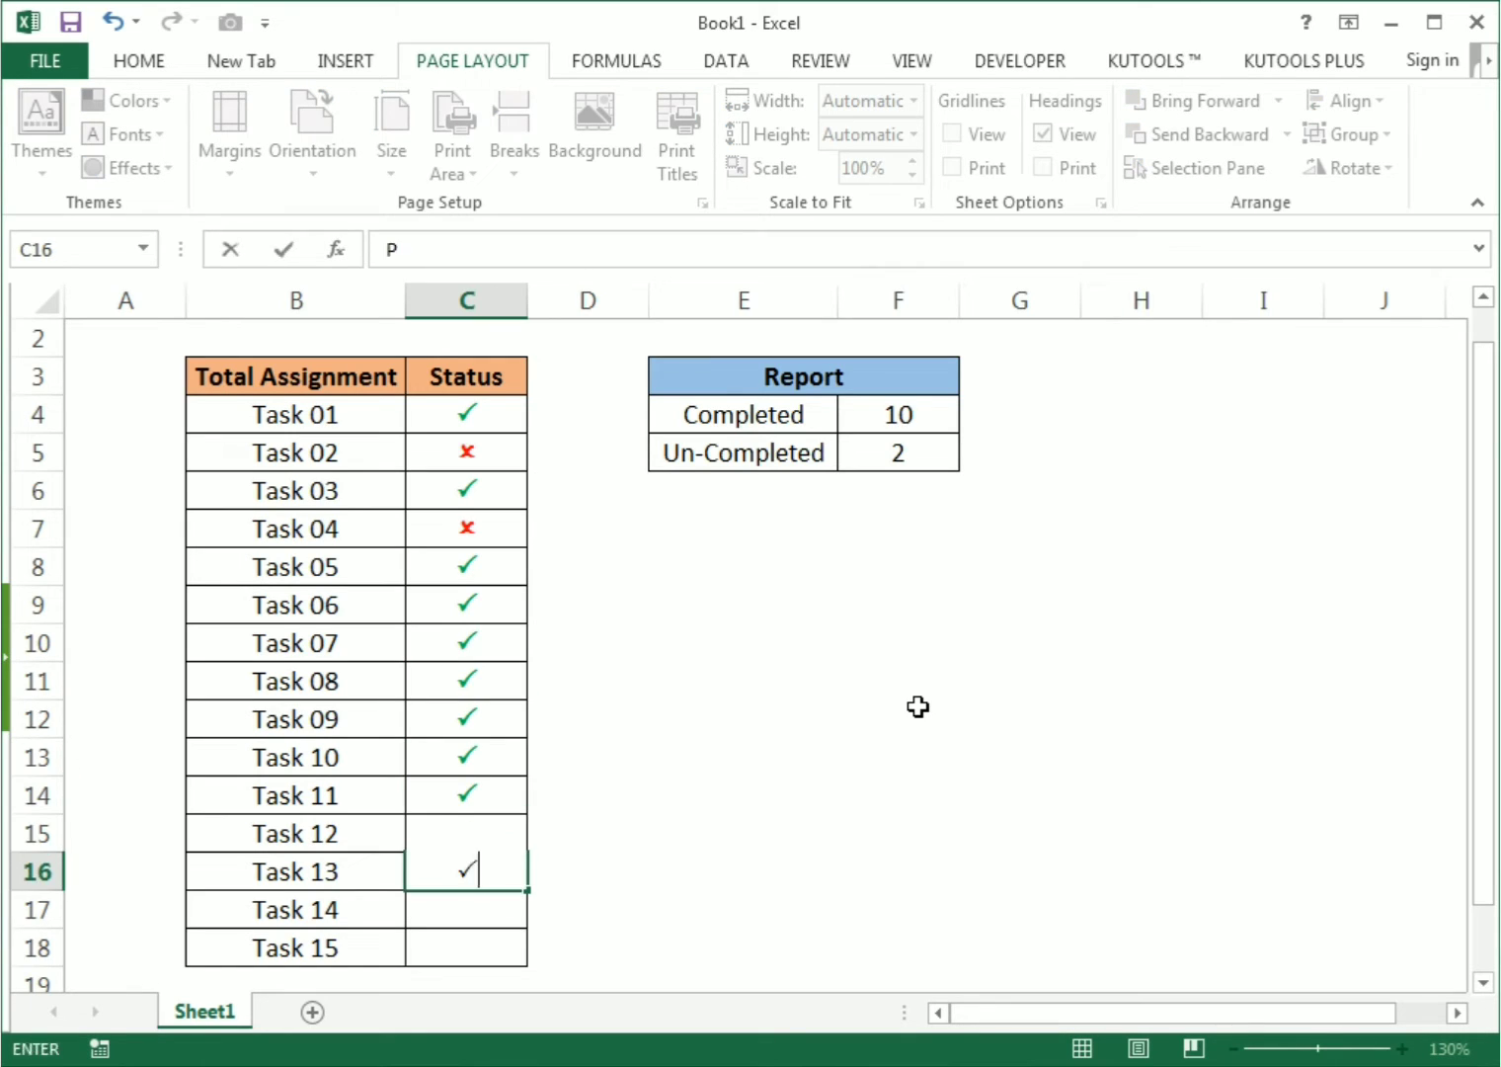
key("Up")
key("Up")
key("Up")
key("Up")
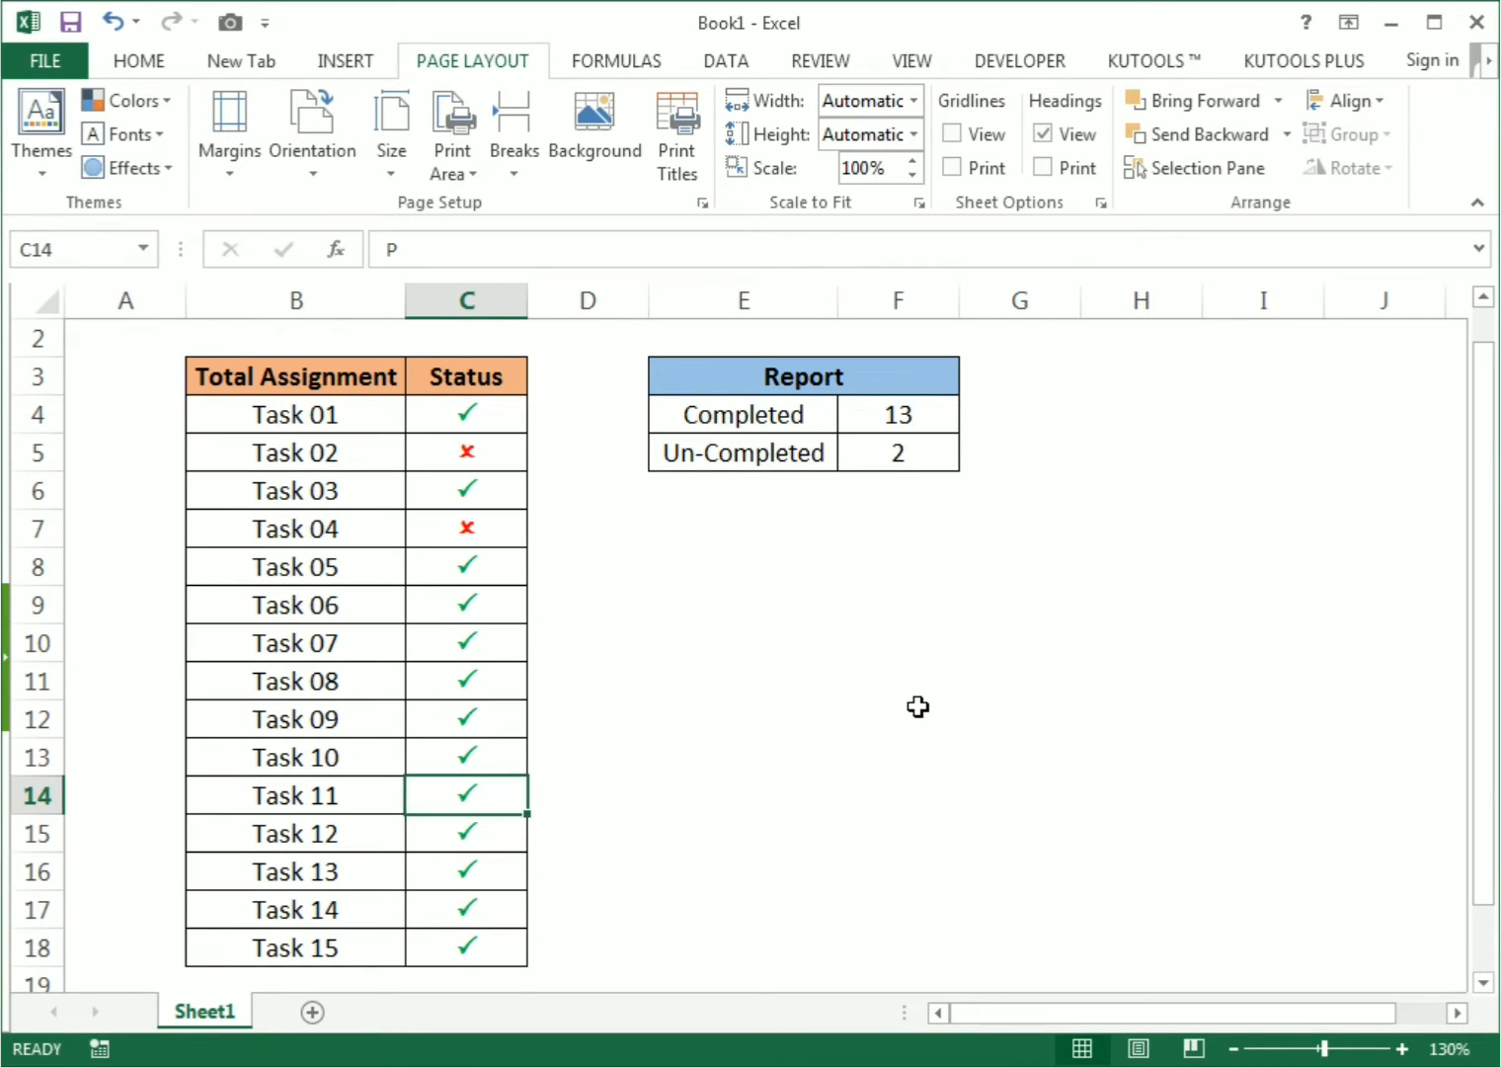
type("O")
key("Up")
type("O")
key("Up")
type("O")
key("Up")
key("Up")
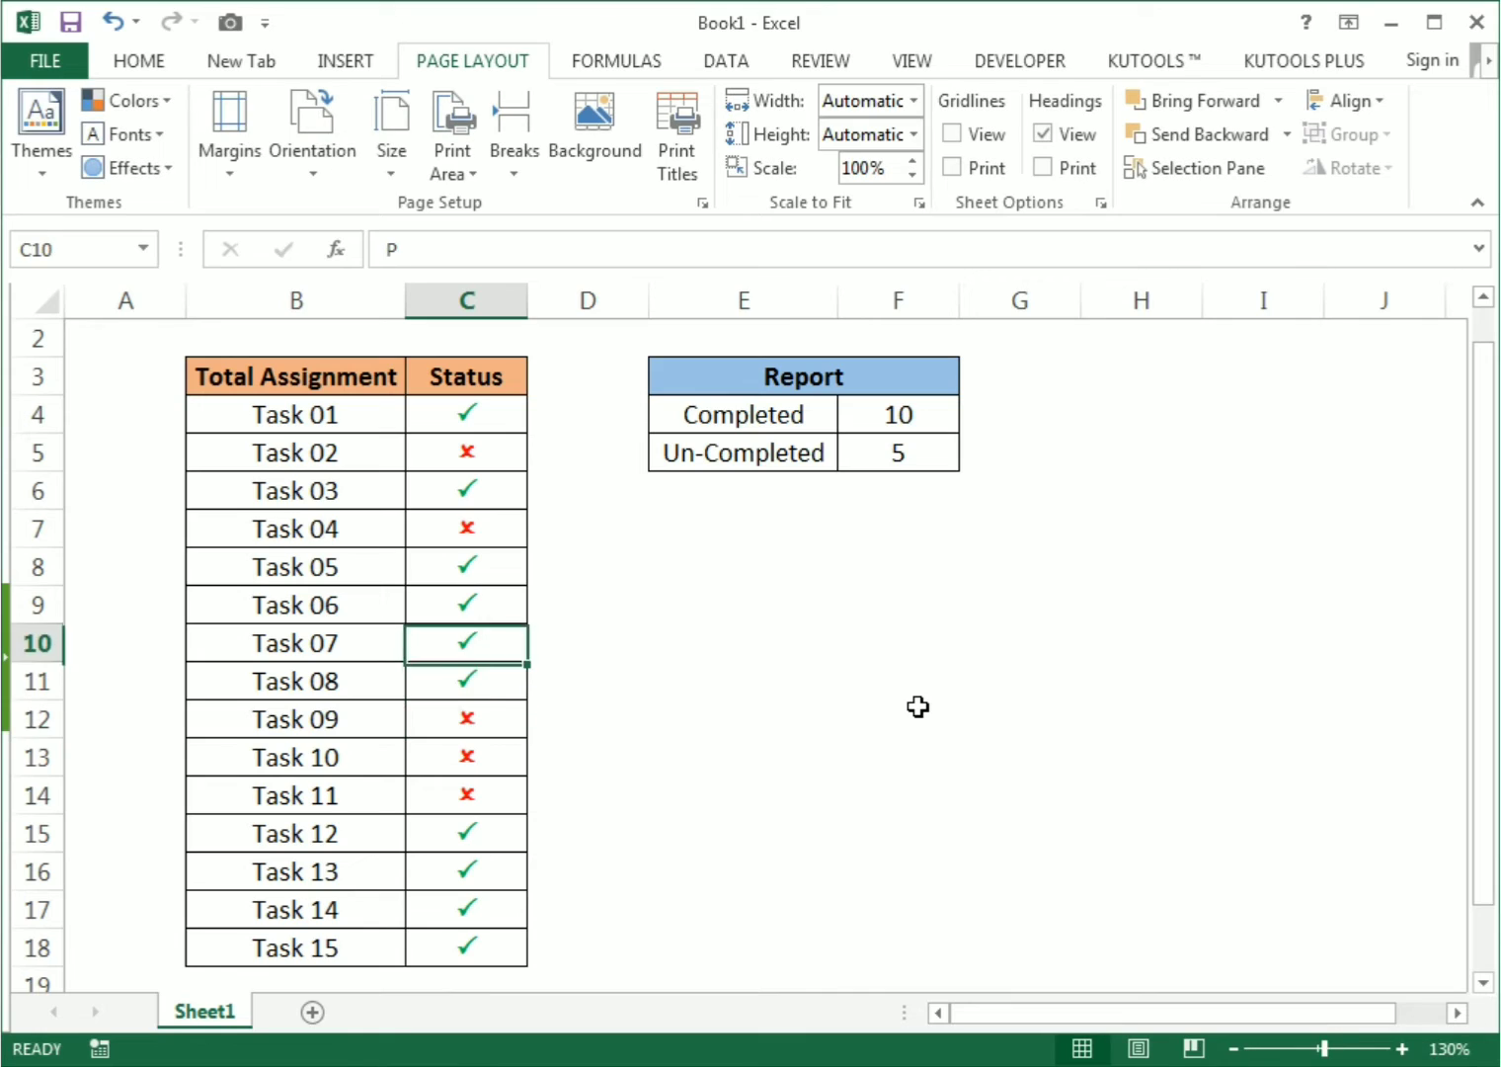
key("Up")
type("O")
key("Up")
Change Task 04's status in C7 to a tick, giving Completed 10 and Un-Completed 5.
key("Down")
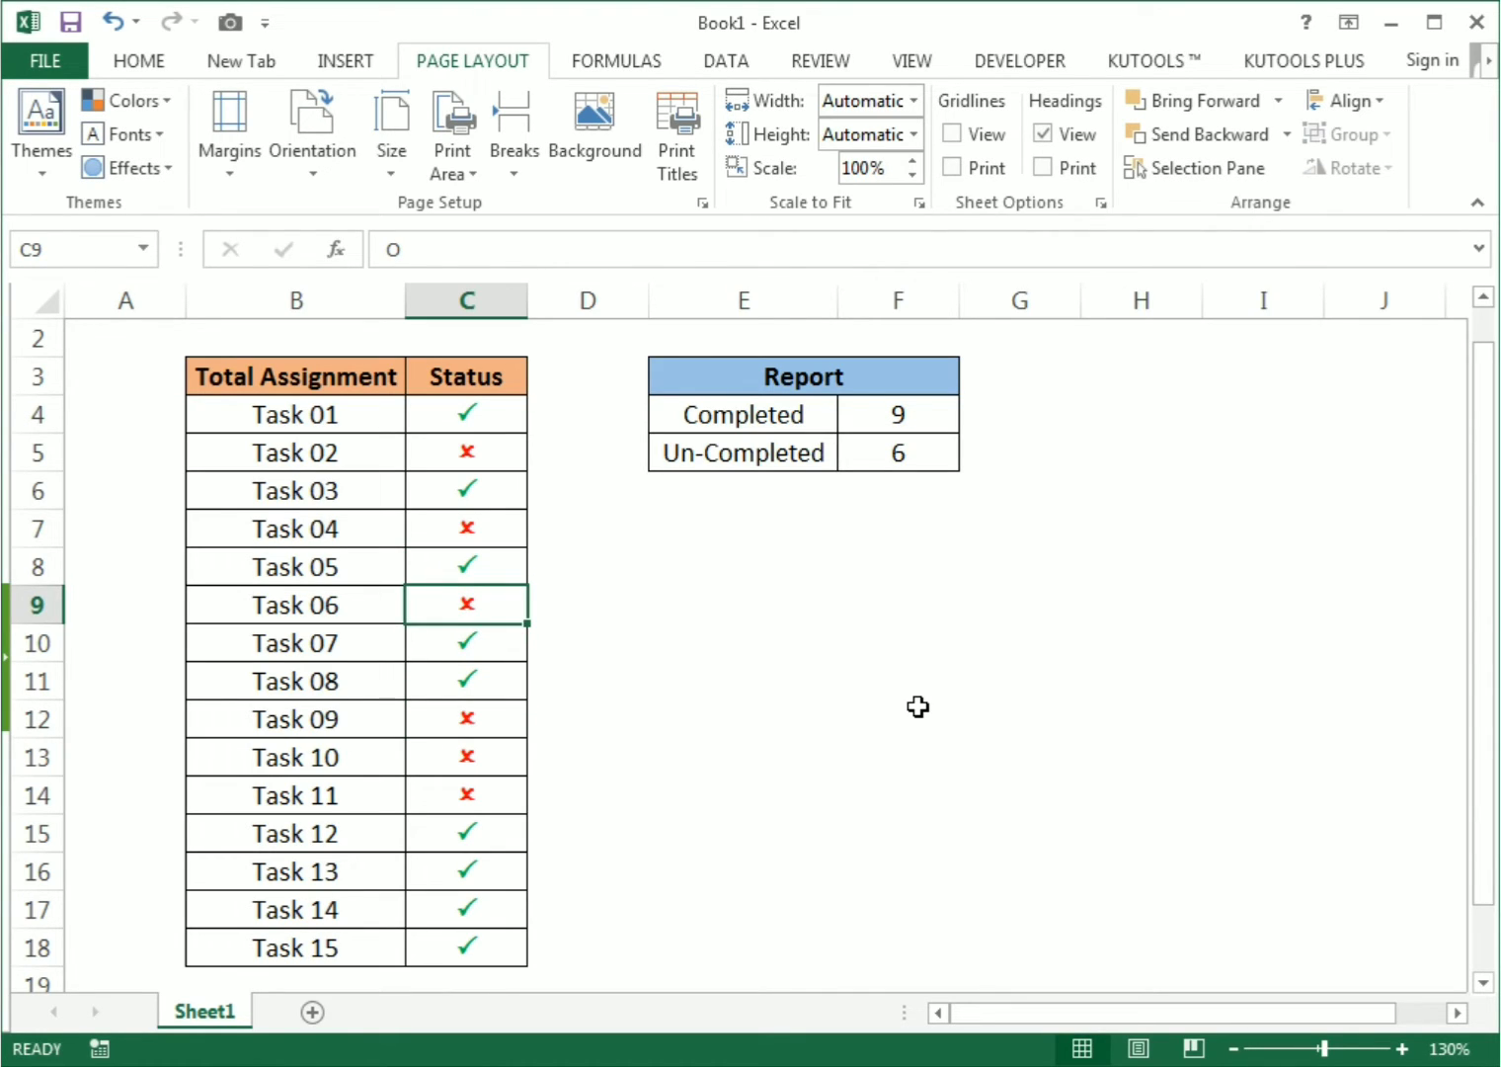
key("Up")
key("Up")
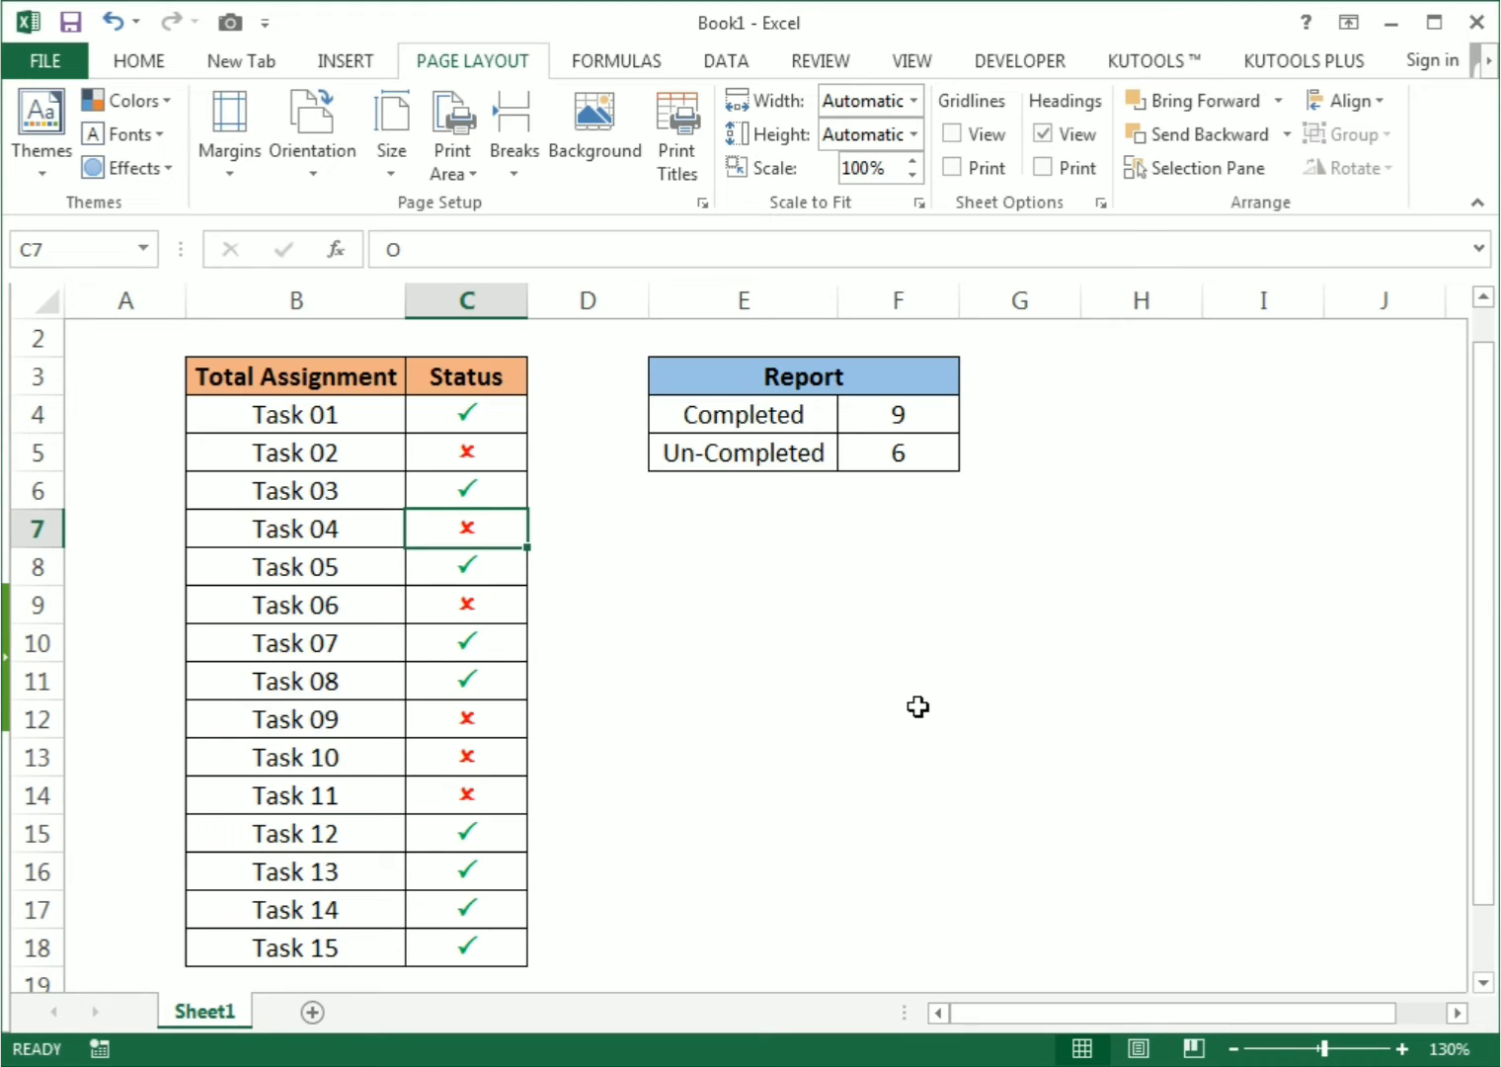
type("P")
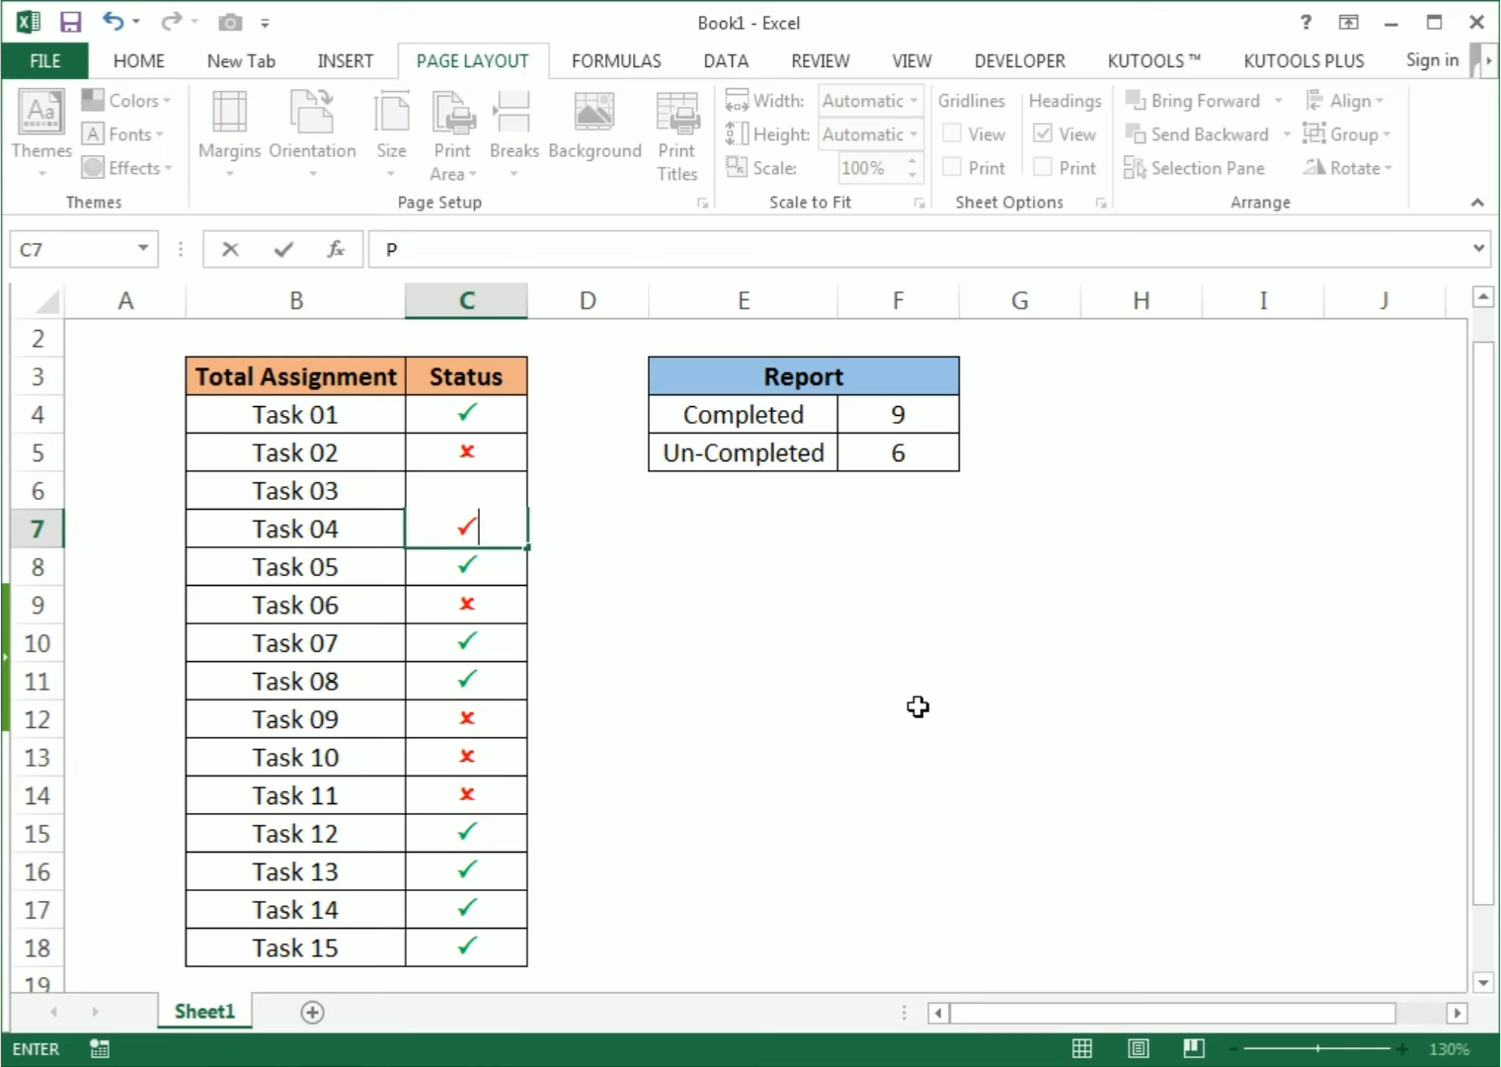
key("Return")
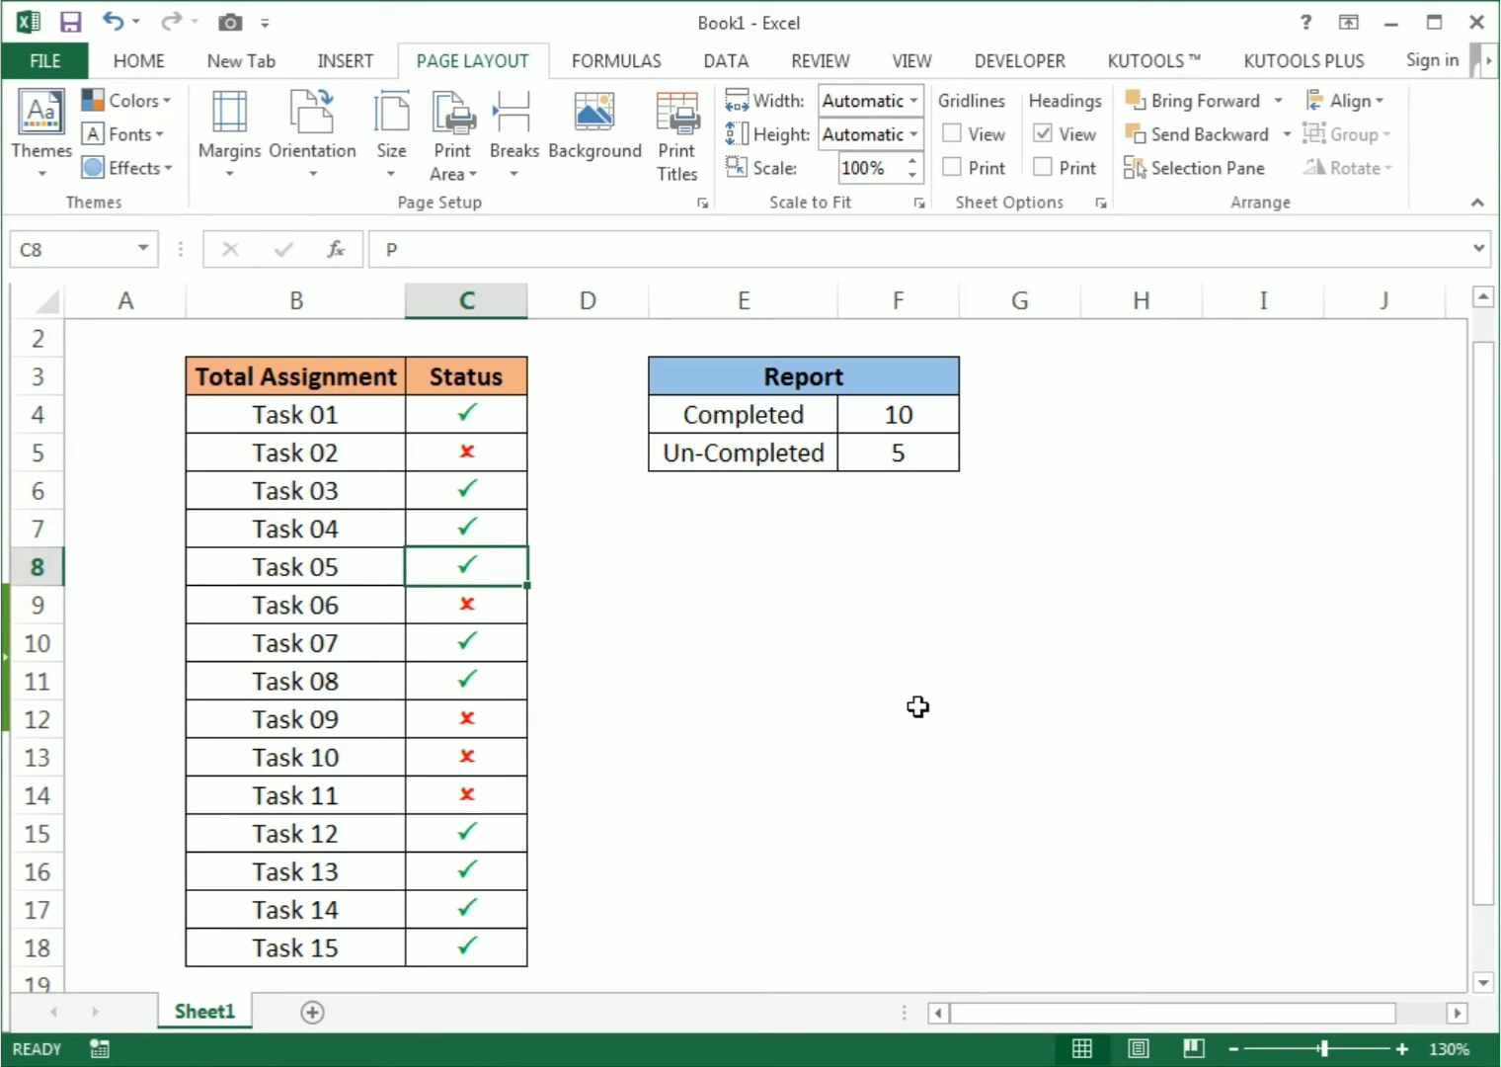
Set Task 01's status in C4 to an O cross, updating the Report to 9 and 6.
left_click(871, 414)
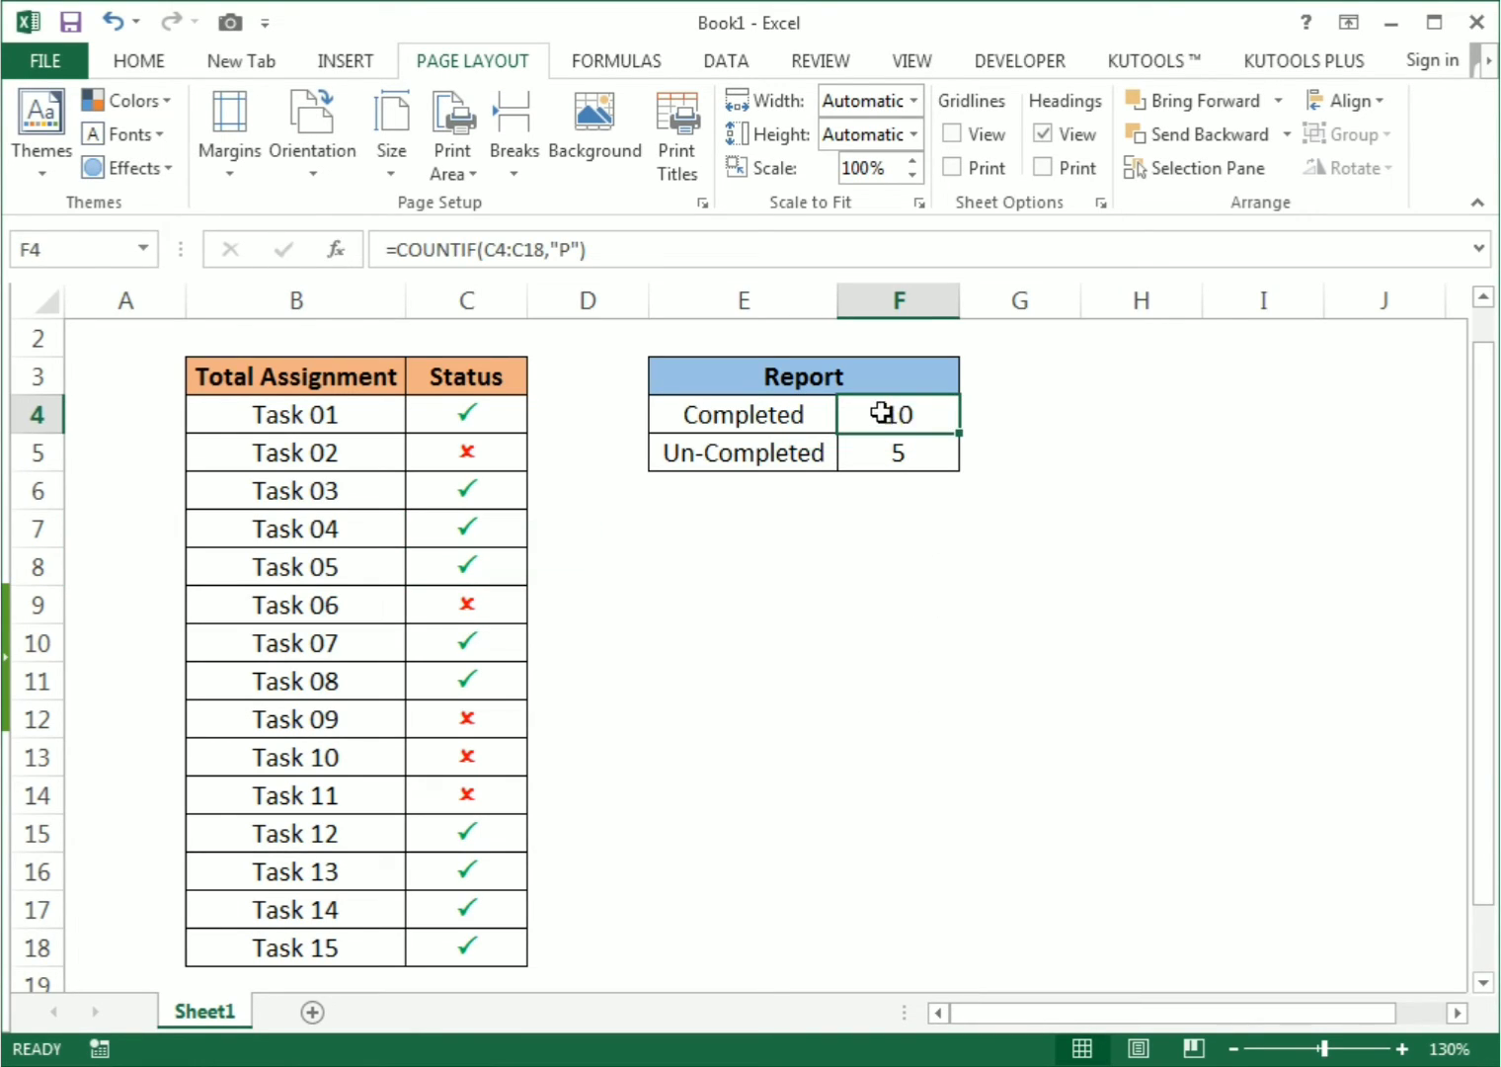
left_click(499, 438)
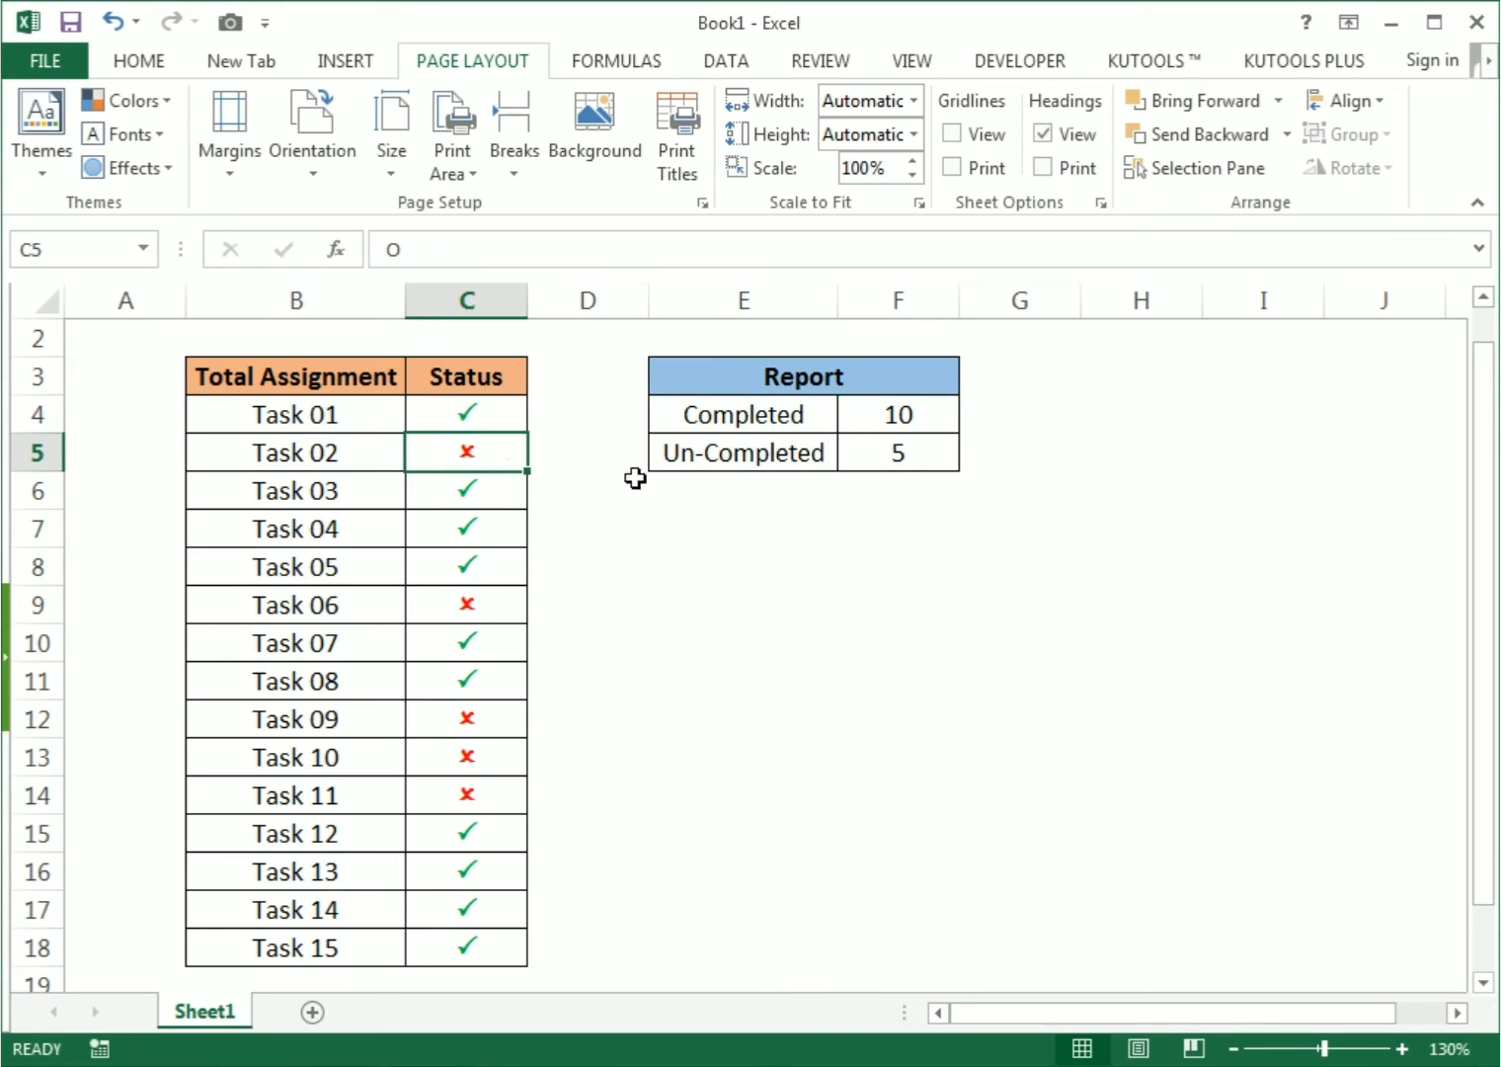
left_click(491, 412)
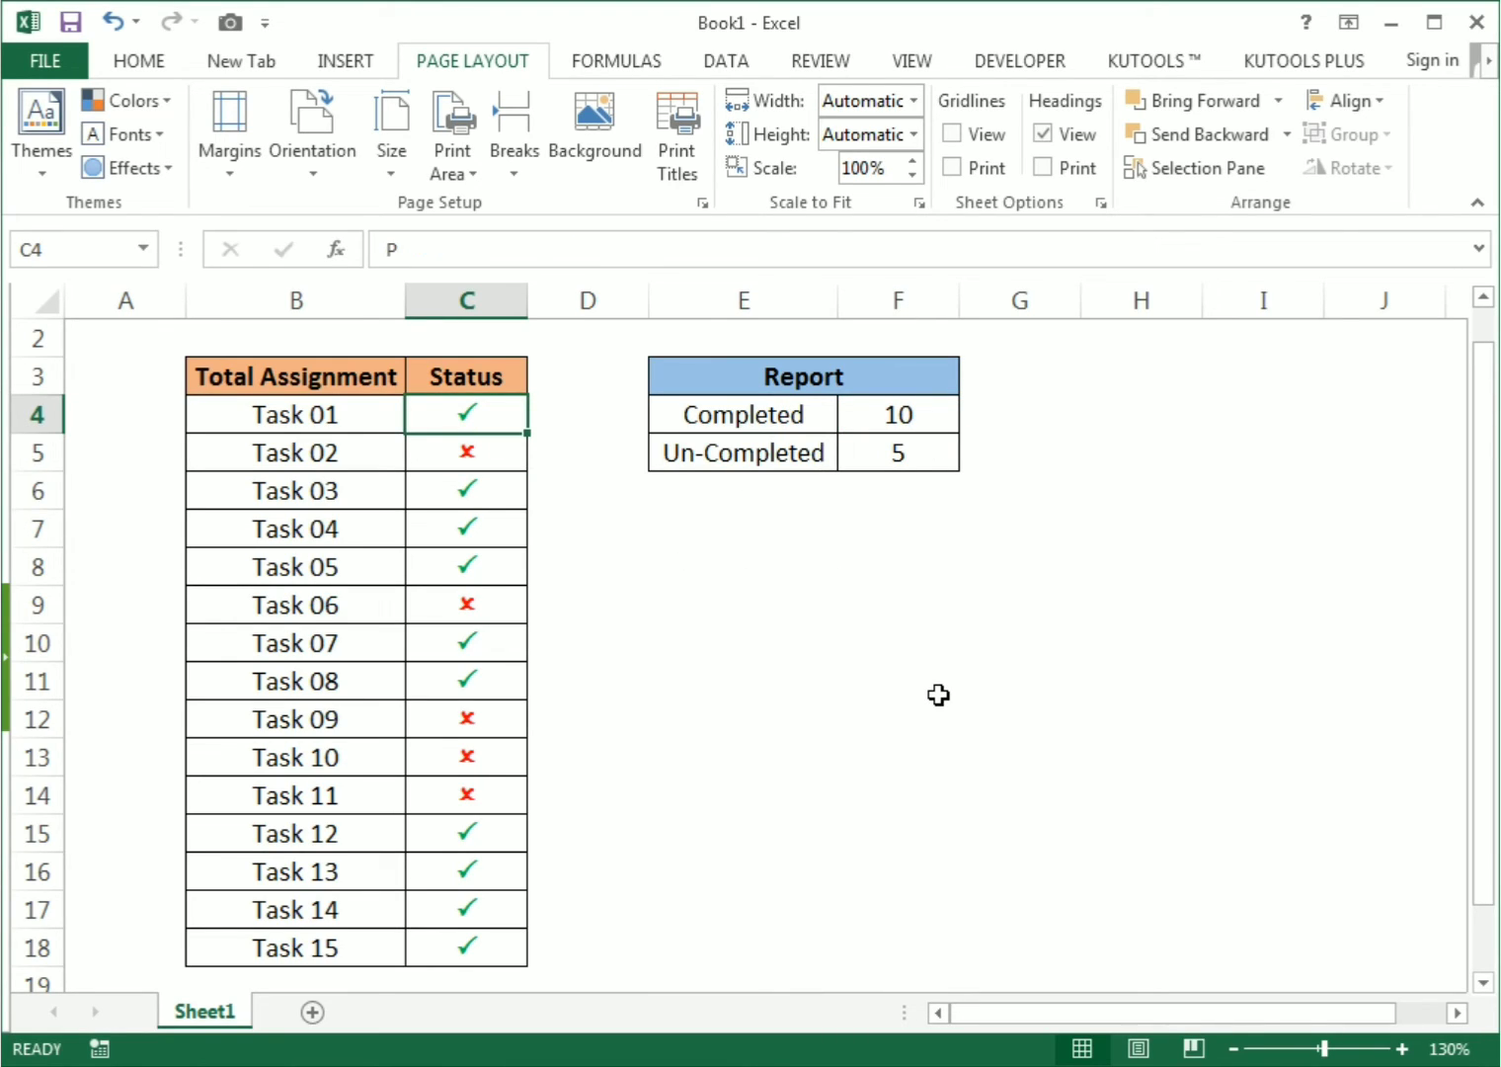
type("O")
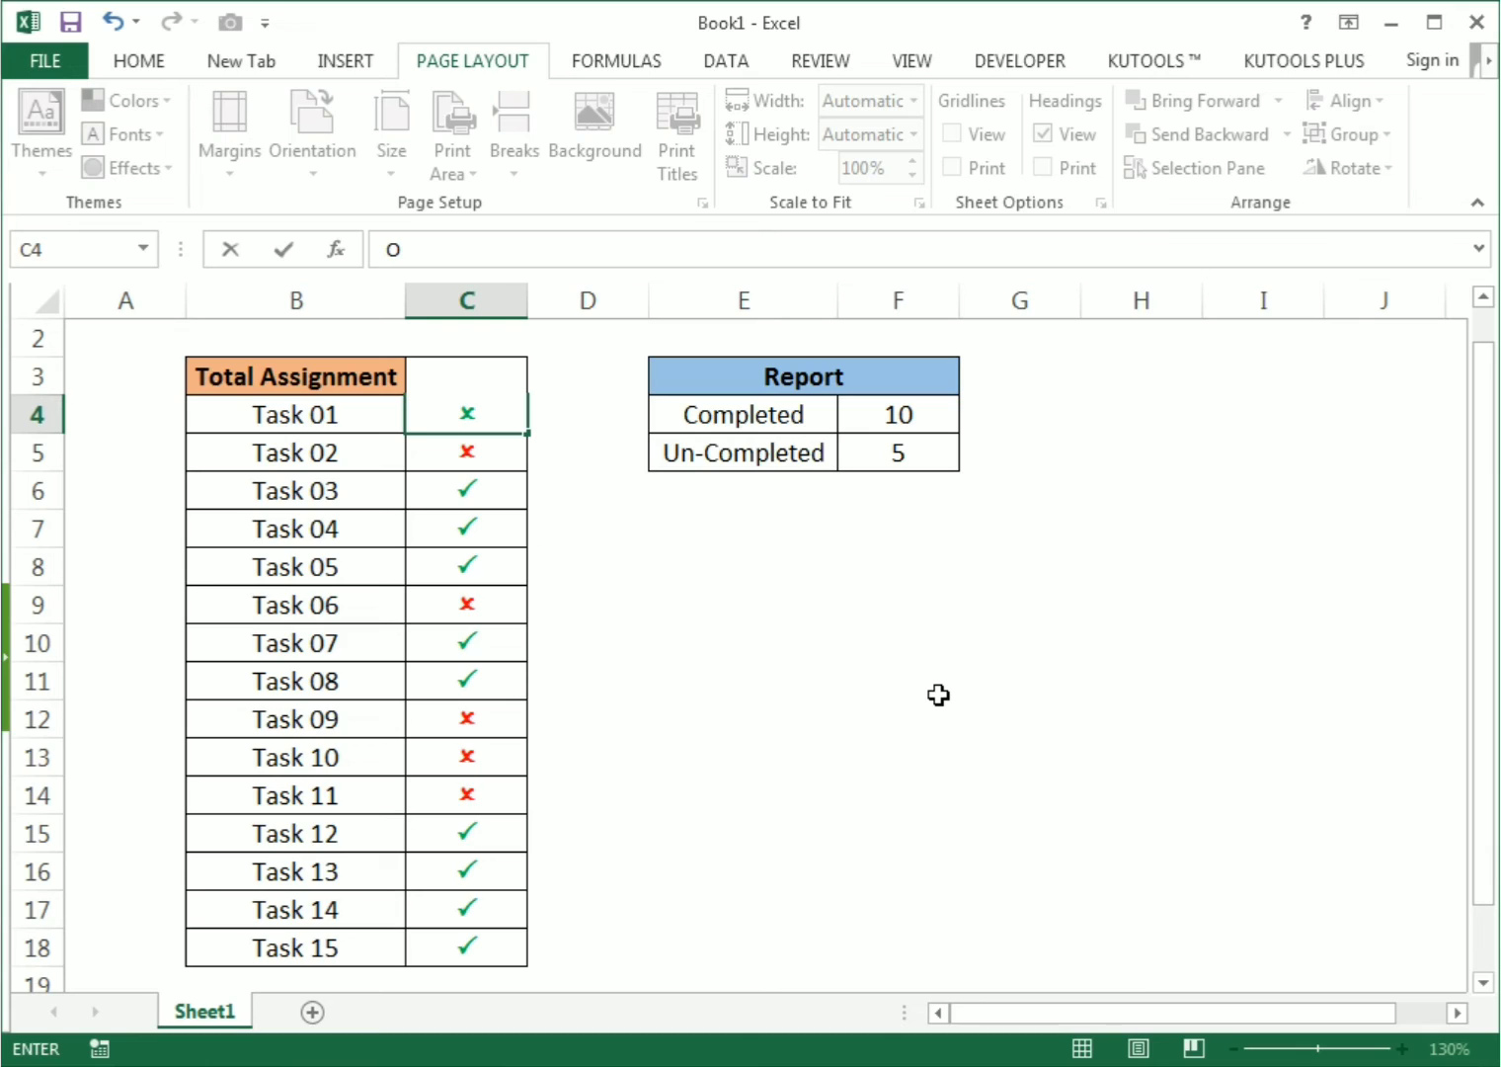
key("Return")
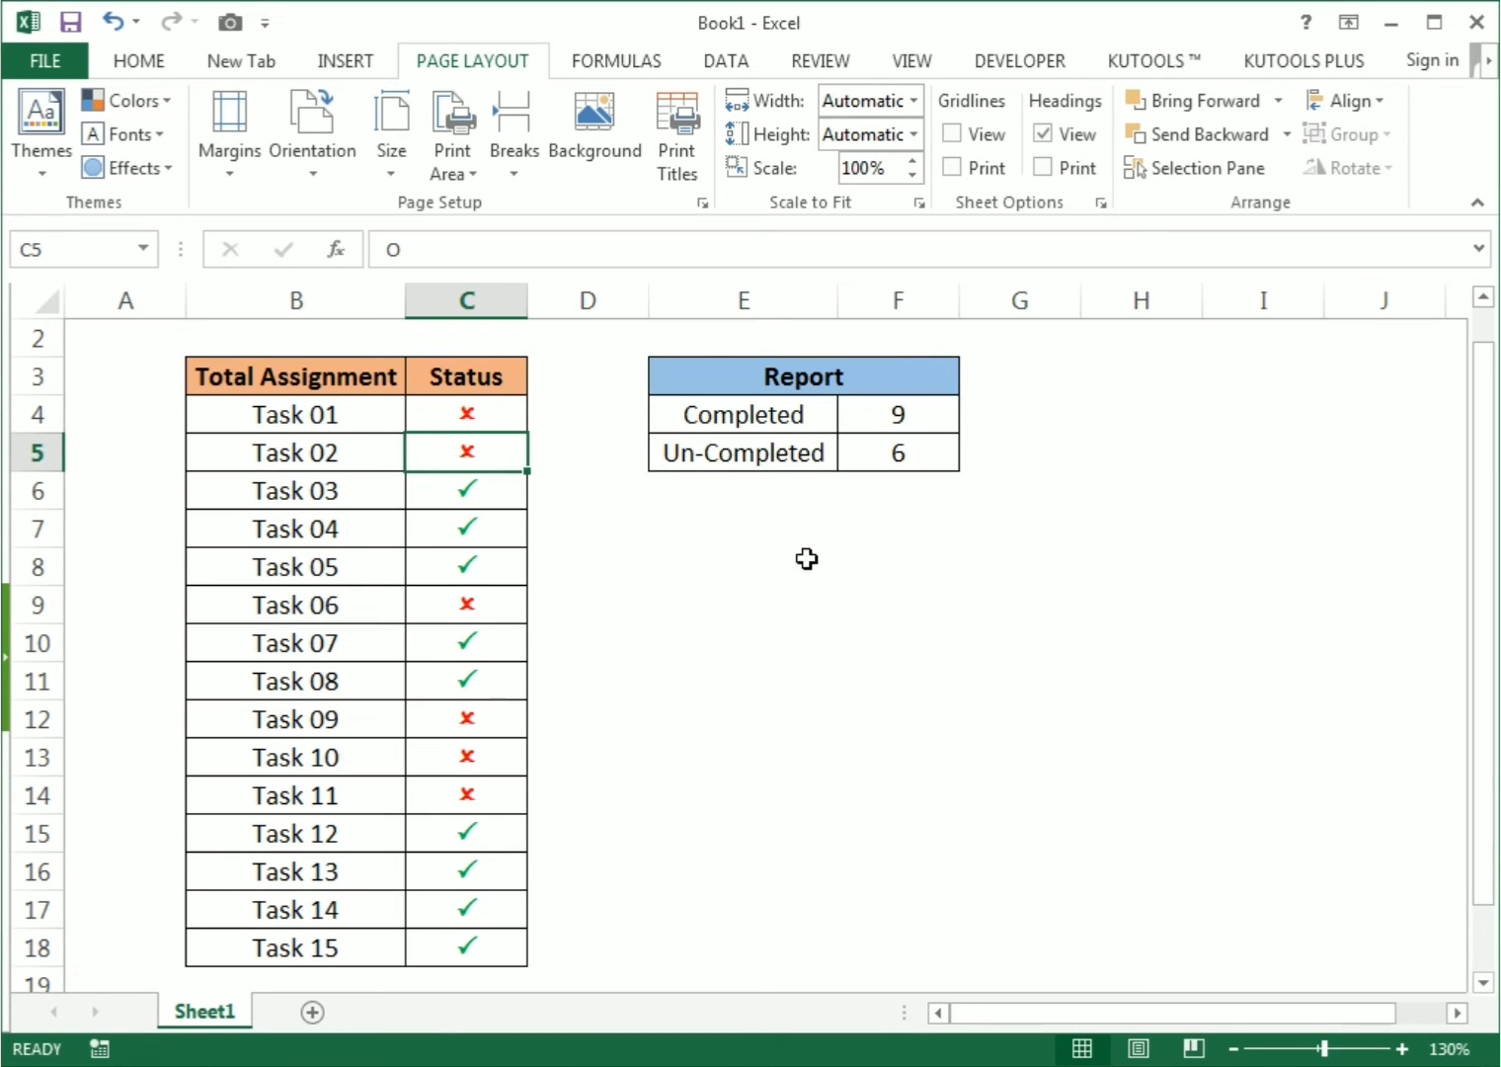
left_click(886, 414)
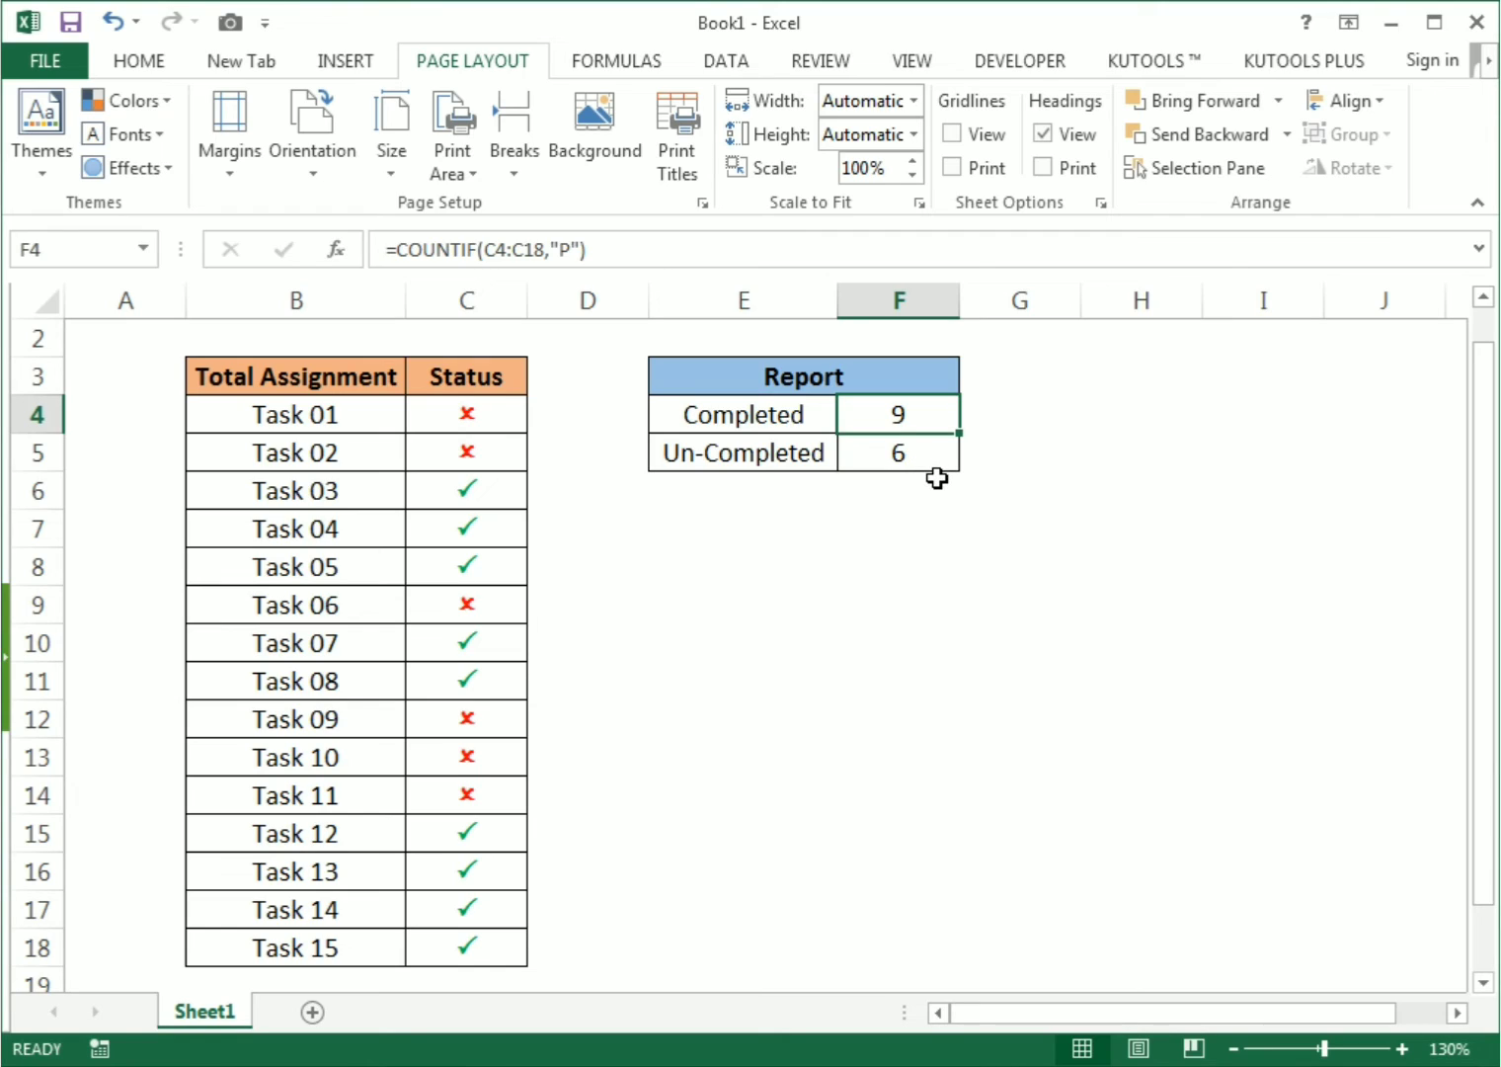
left_click(934, 591)
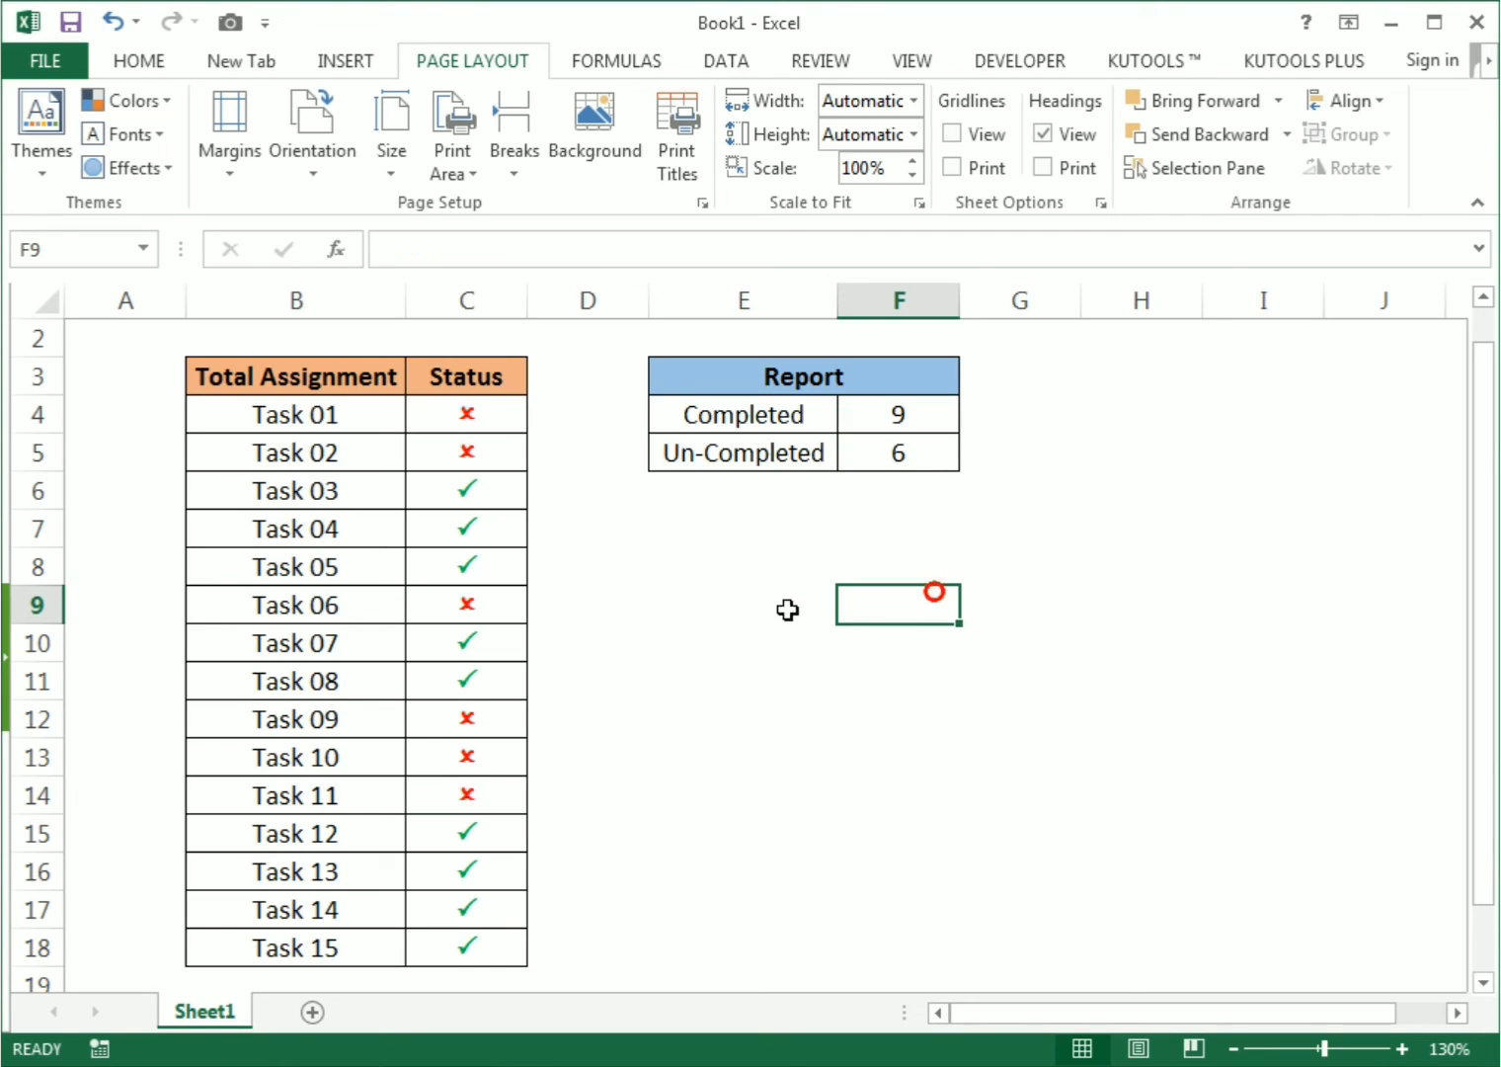
left_click(492, 405)
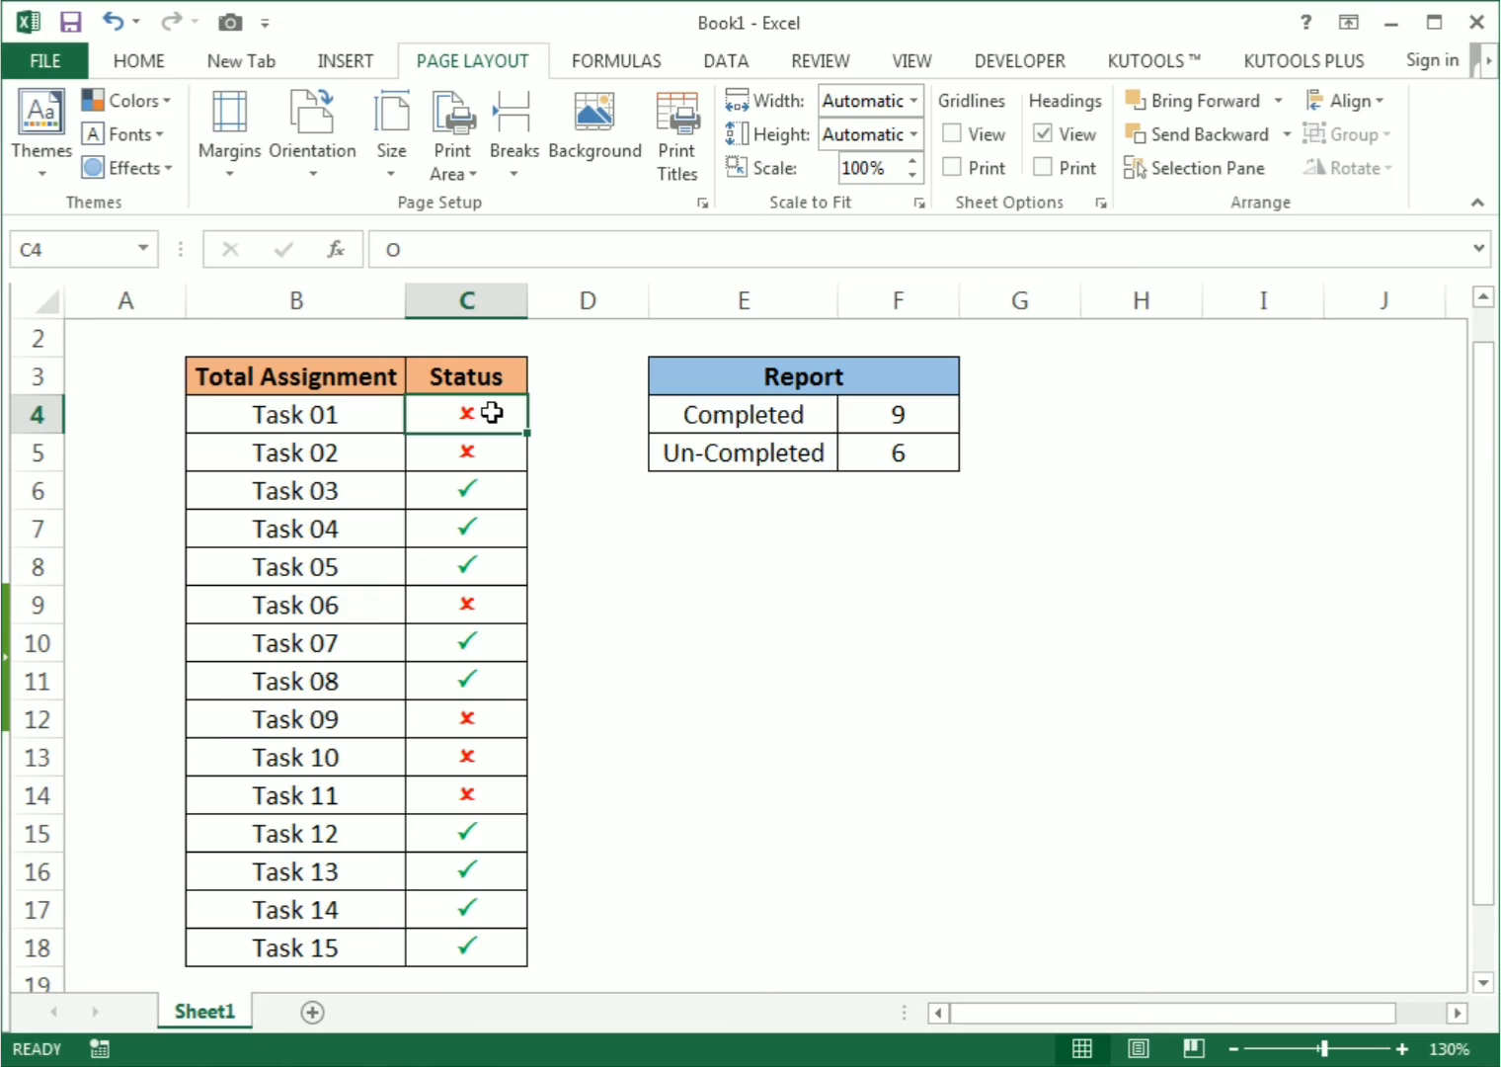
left_click_drag(492, 412, 503, 704)
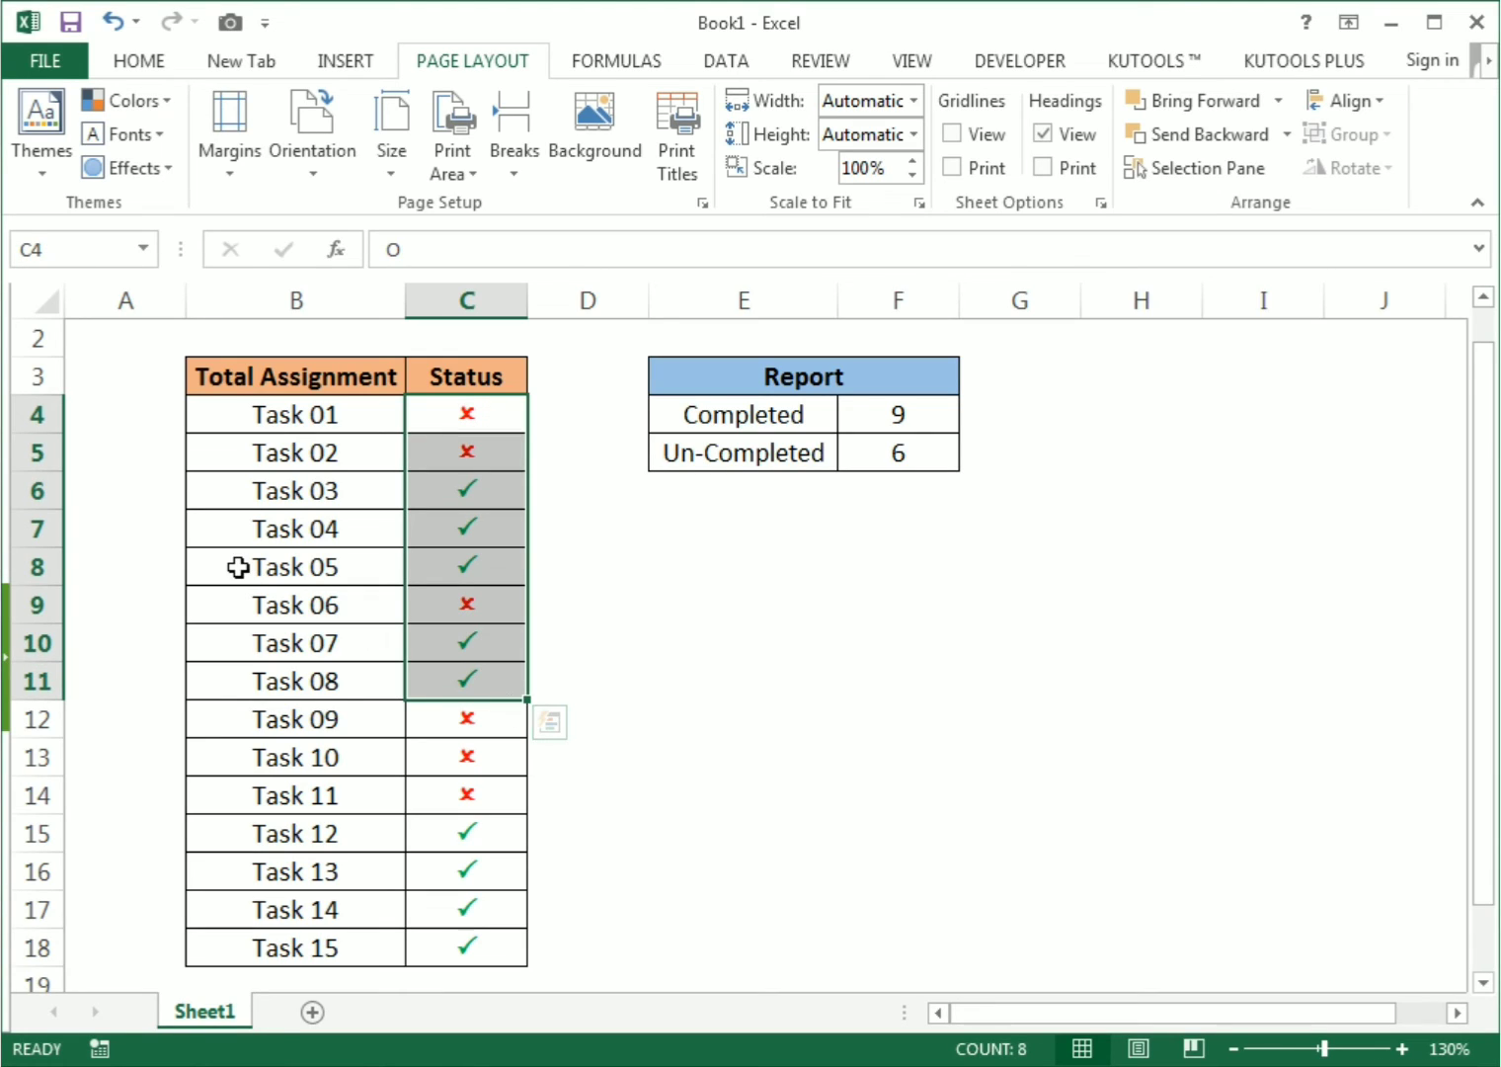
left_click(565, 602)
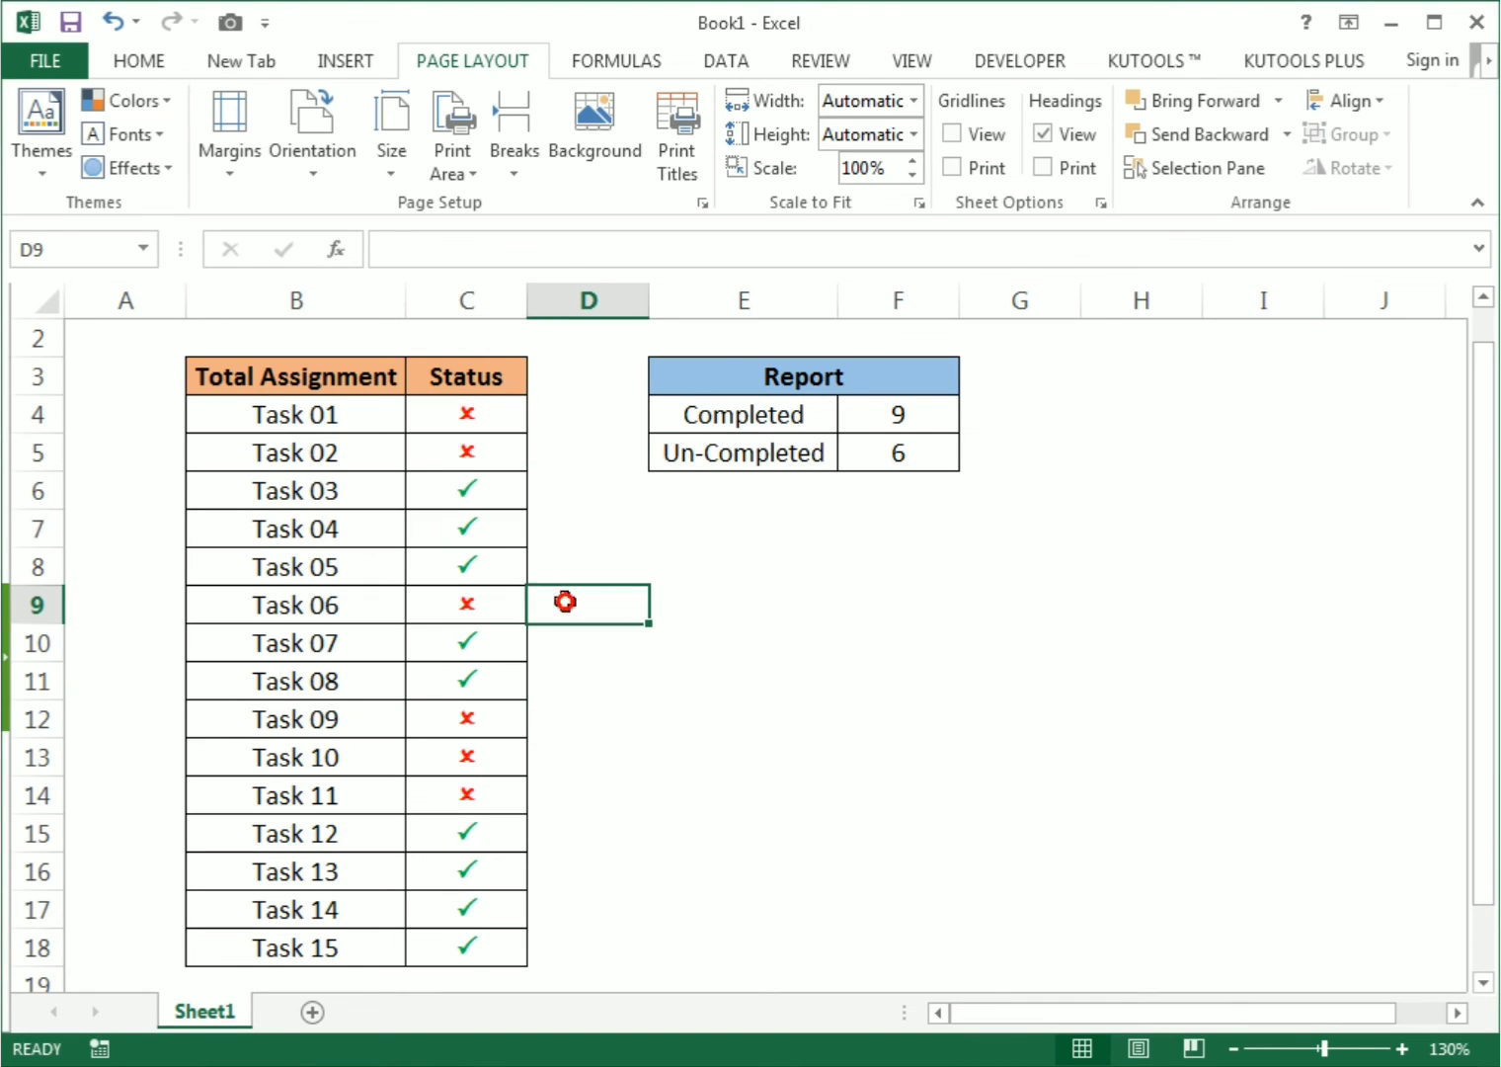
left_click(654, 651)
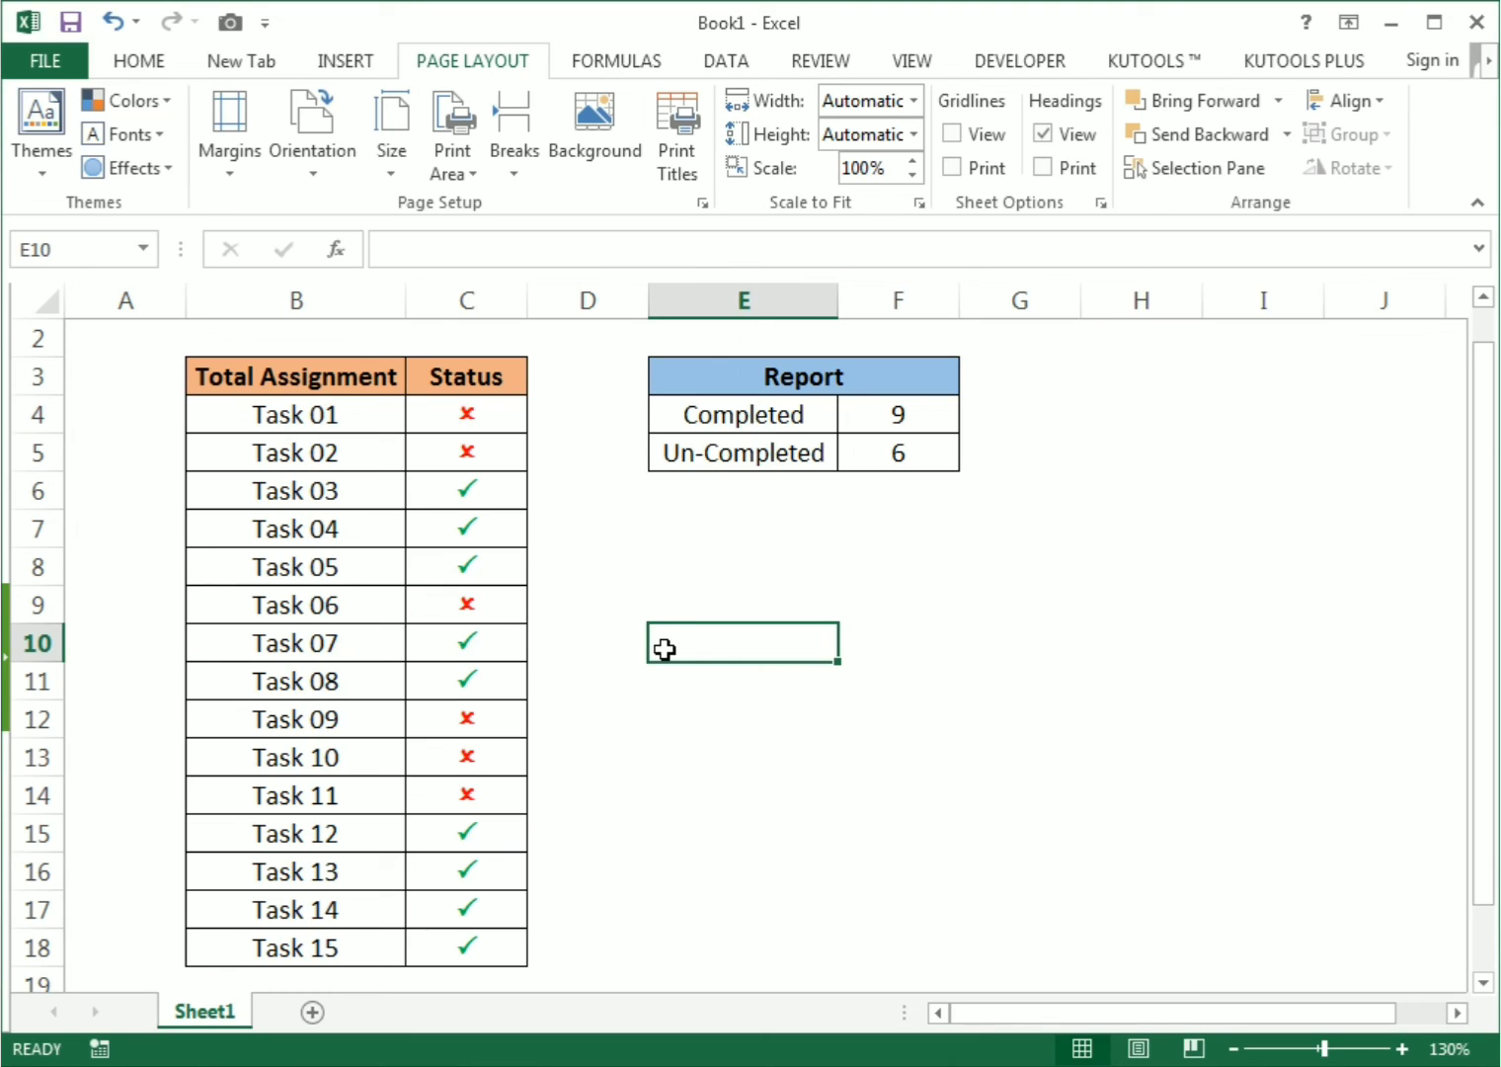